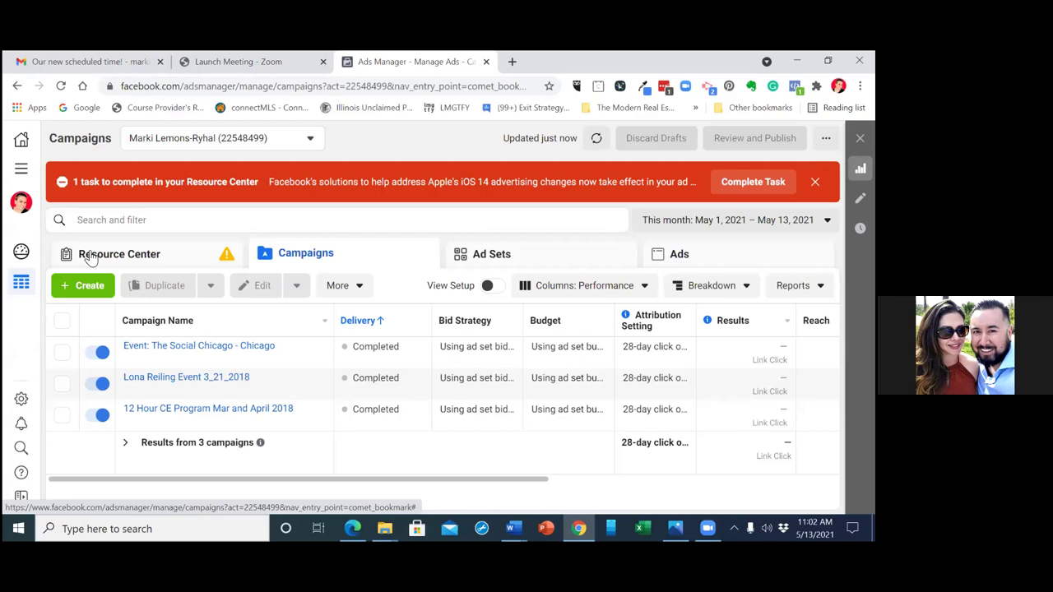
- Open a new browser tab and view the contents of the Facebook Business Manager folder within the marketing bookmarks
{"action": "left_click", "coordinate": [514, 62]}
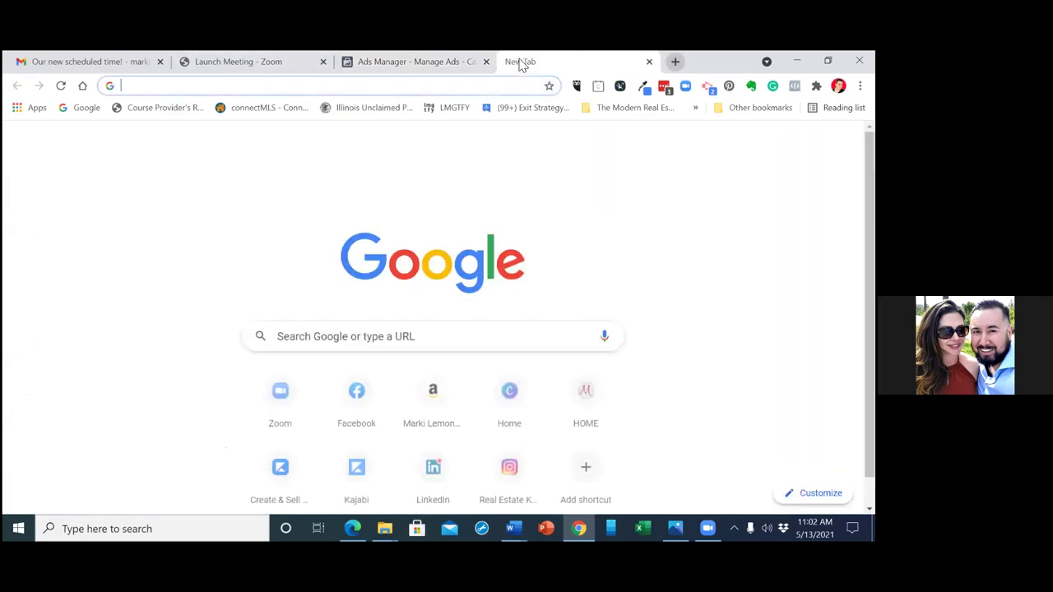
{"action": "left_click", "coordinate": [860, 85]}
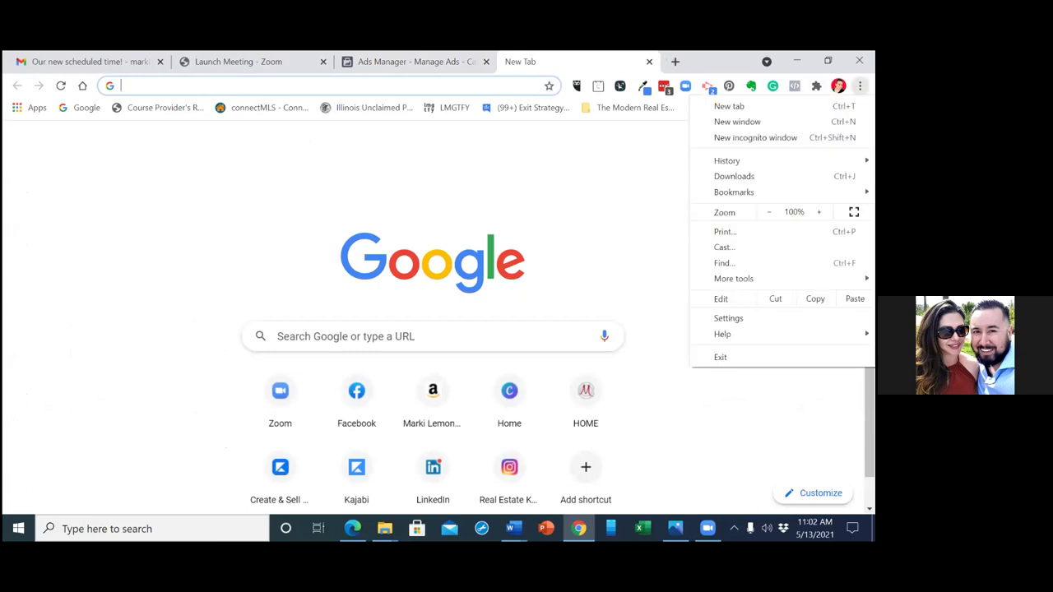
{"action": "mouse_move", "coordinate": [734, 192]}
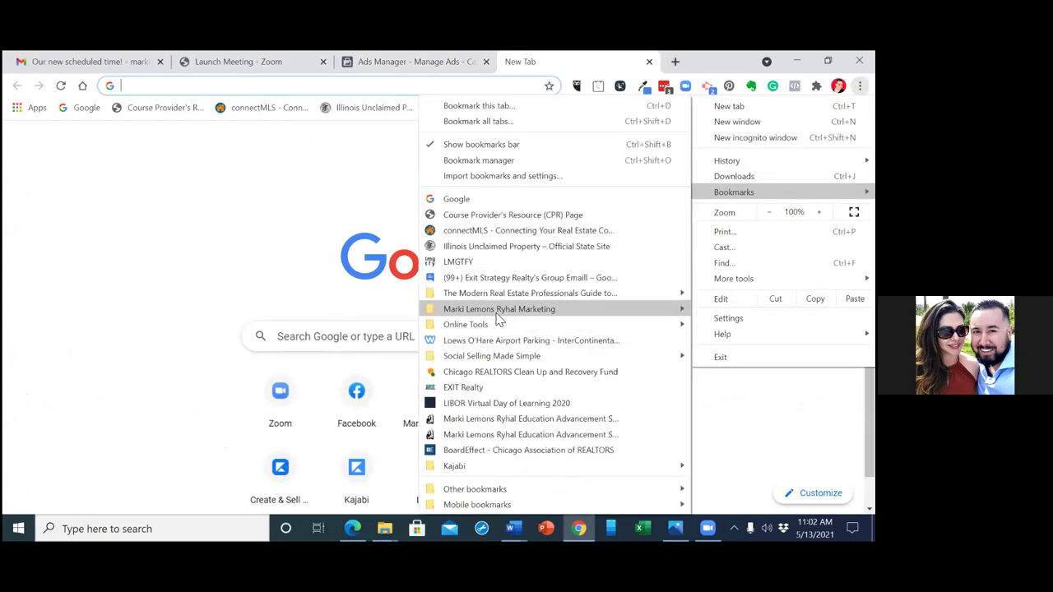
{"action": "mouse_move", "coordinate": [484, 311]}
{"action": "mouse_move", "coordinate": [245, 83]}
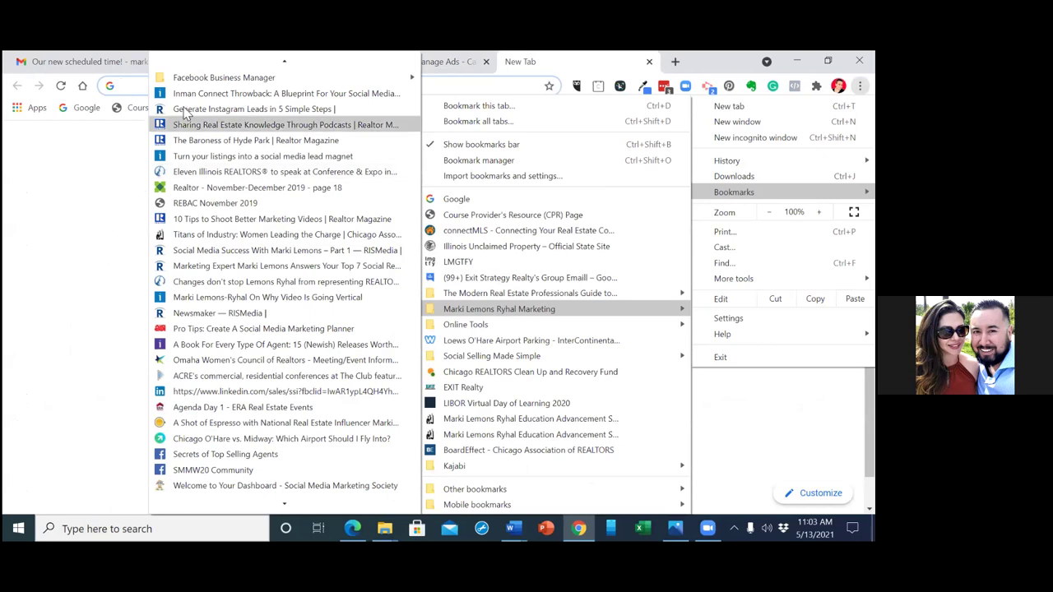
{"action": "mouse_move", "coordinate": [208, 80]}
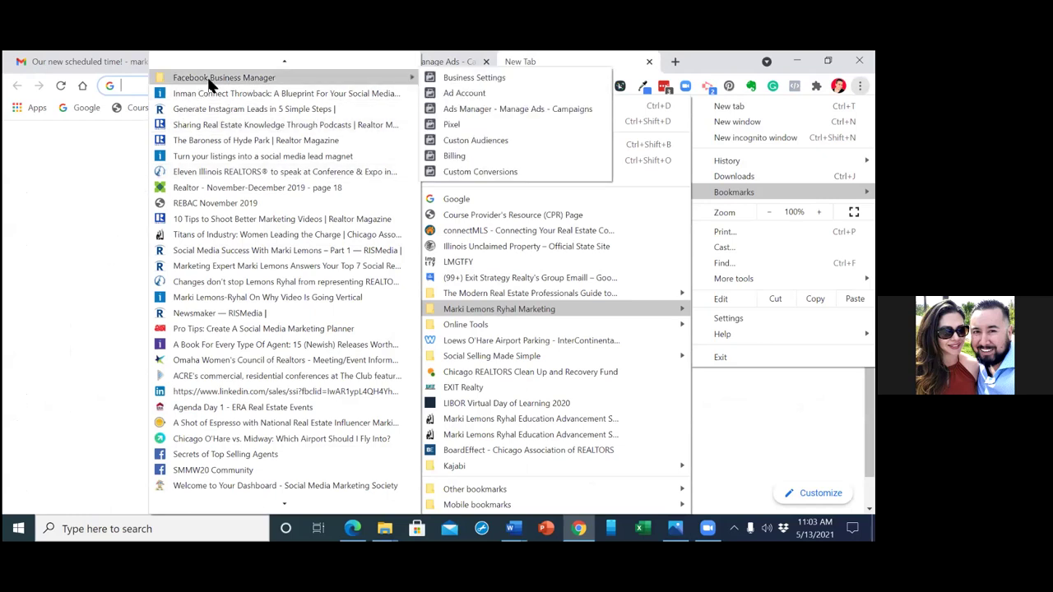
{"action": "left_click", "coordinate": [94, 220]}
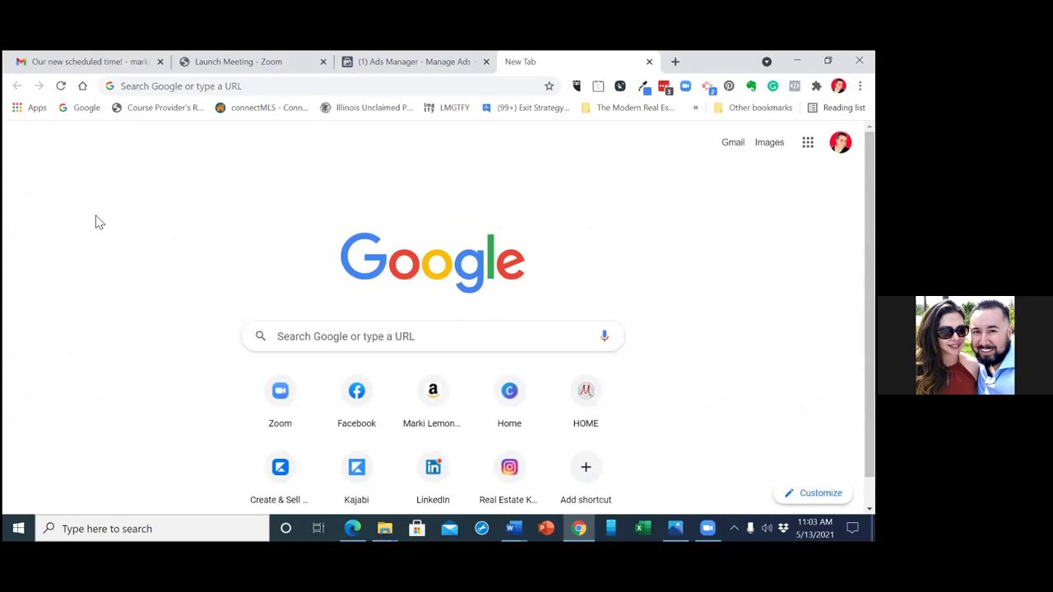
{"action": "left_click", "coordinate": [369, 67]}
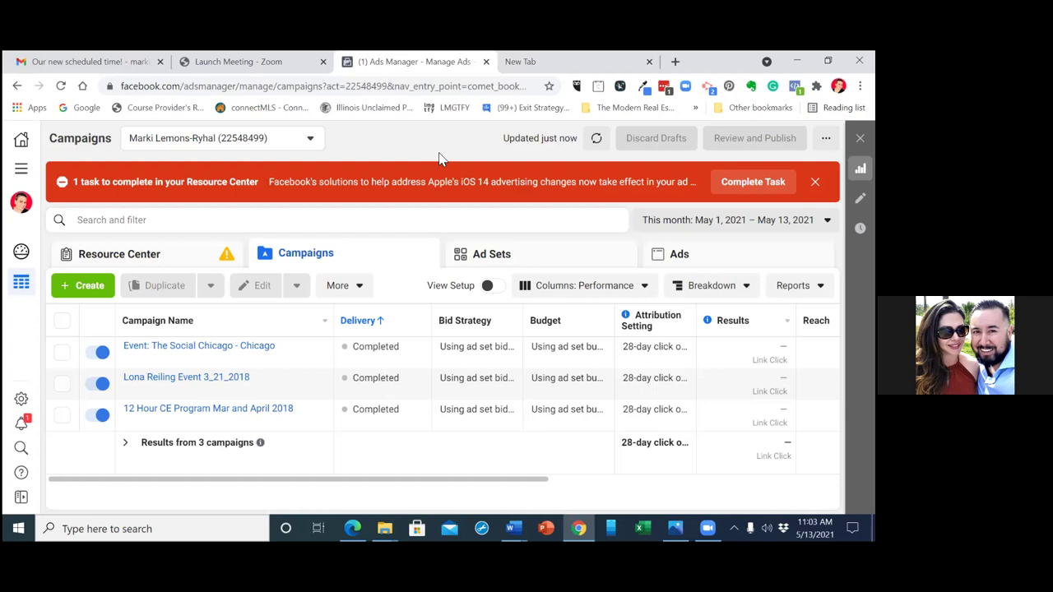
{"action": "left_click", "coordinate": [859, 86]}
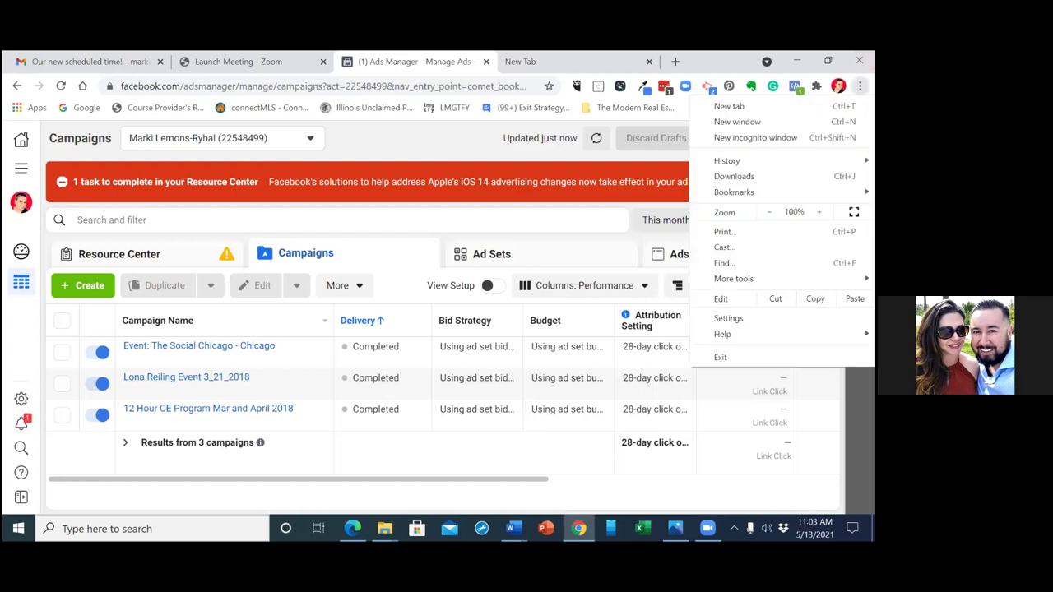
{"action": "left_click", "coordinate": [613, 60]}
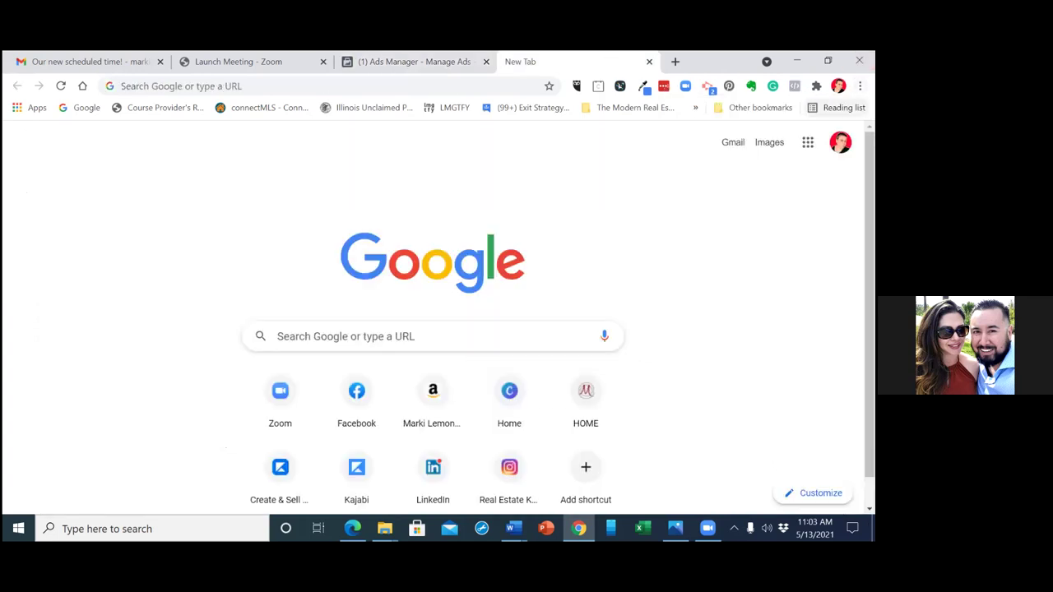
- Open the bookmarked custom audiences page from the Facebook Business Manager folder and look through the audience list
{"action": "left_click", "coordinate": [859, 86]}
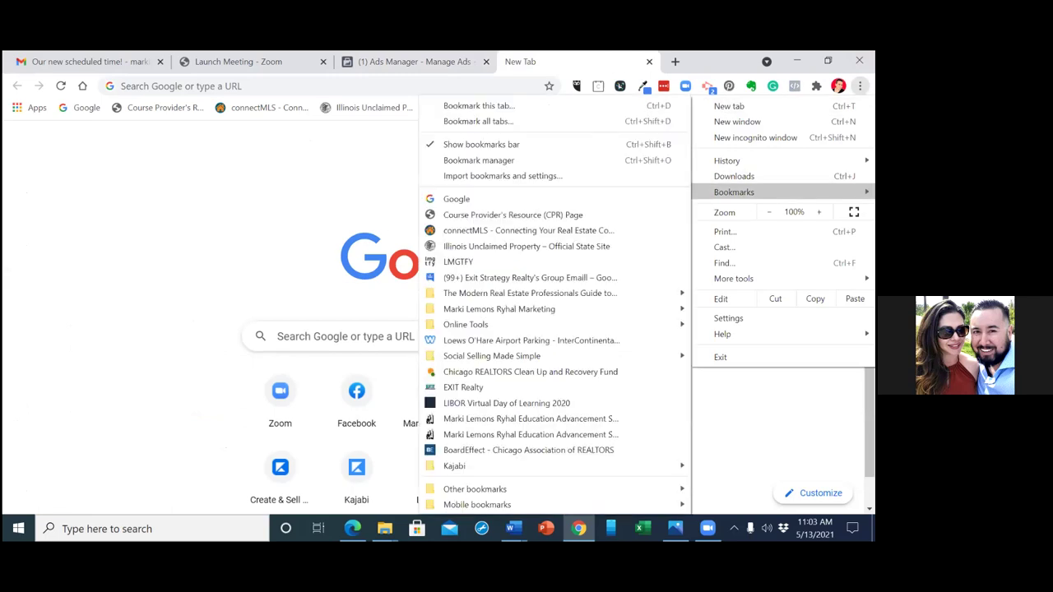
{"action": "mouse_move", "coordinate": [524, 312]}
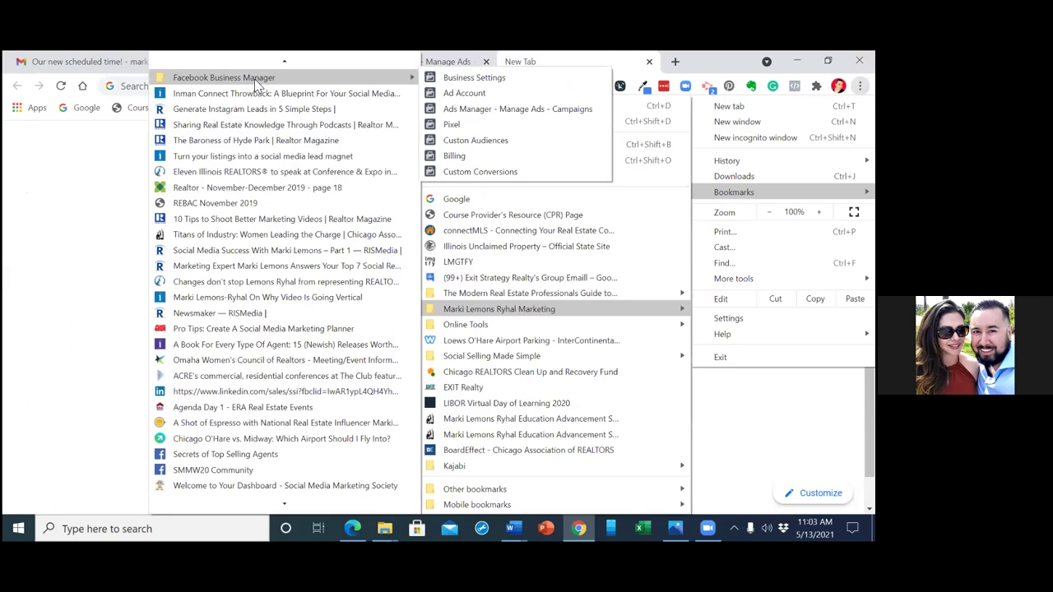
{"action": "left_click", "coordinate": [468, 141]}
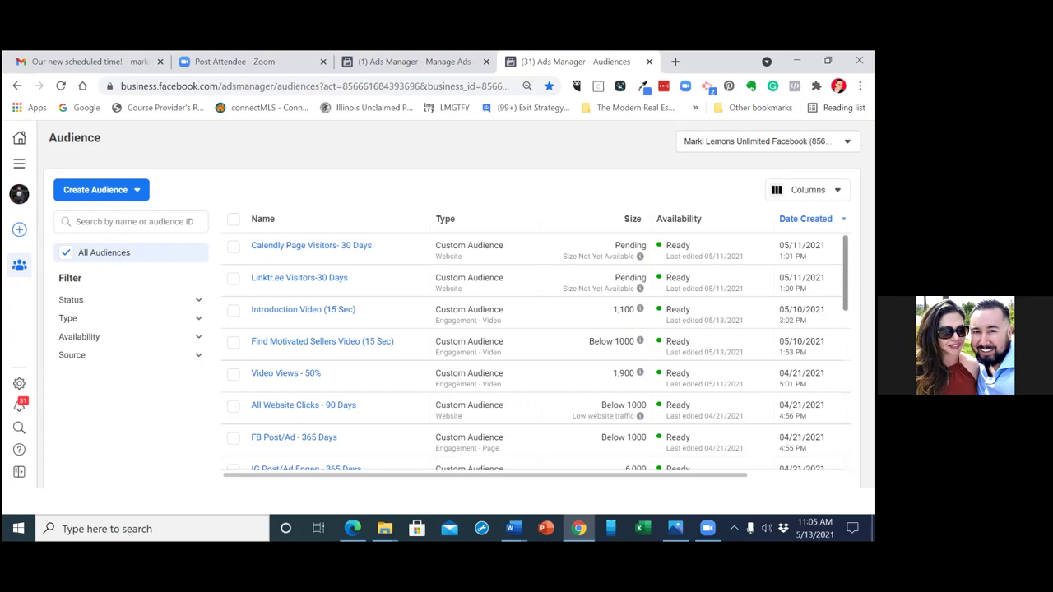
{"action": "scroll", "coordinate": [530, 354], "scroll_direction": "down", "scroll_amount": 3}
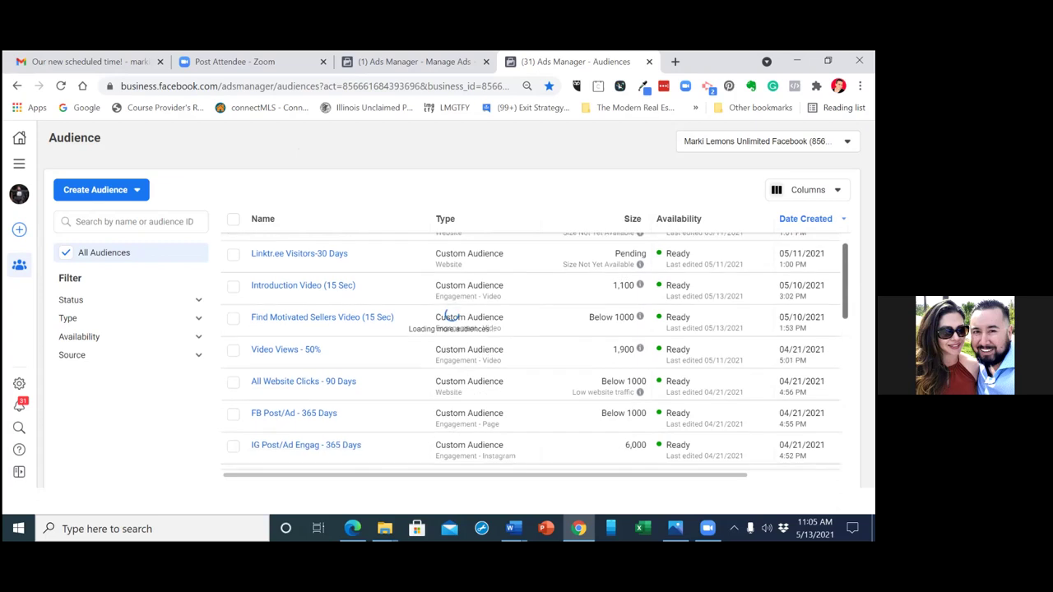
{"action": "scroll", "coordinate": [531, 354], "scroll_direction": "up", "scroll_amount": 3}
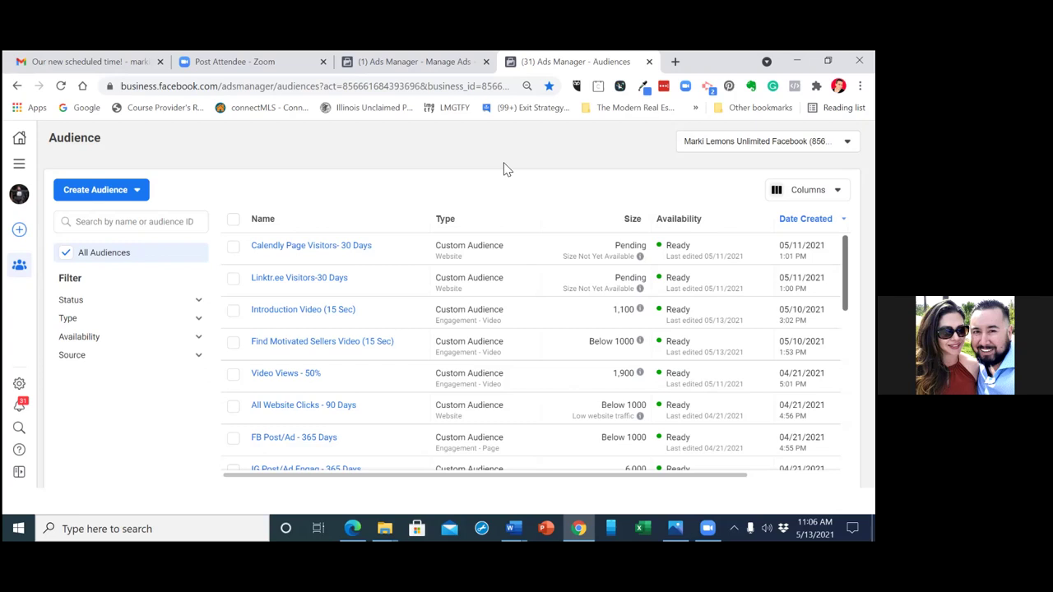
- Return to the Ads Manager campaigns page and create a new campaign with the Conversions objective
{"action": "left_click", "coordinate": [427, 71]}
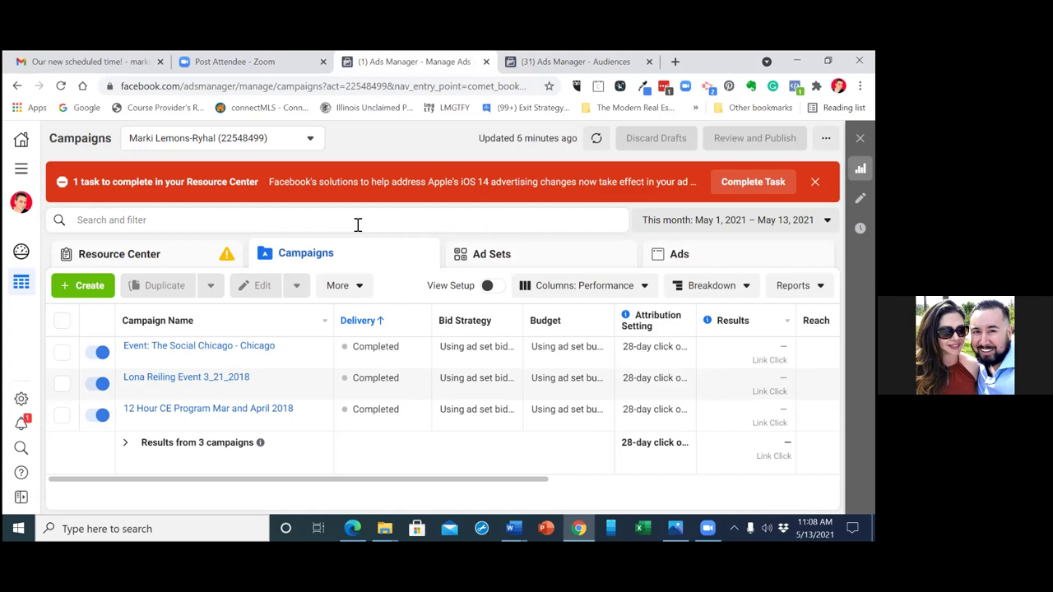
{"action": "left_click", "coordinate": [85, 288]}
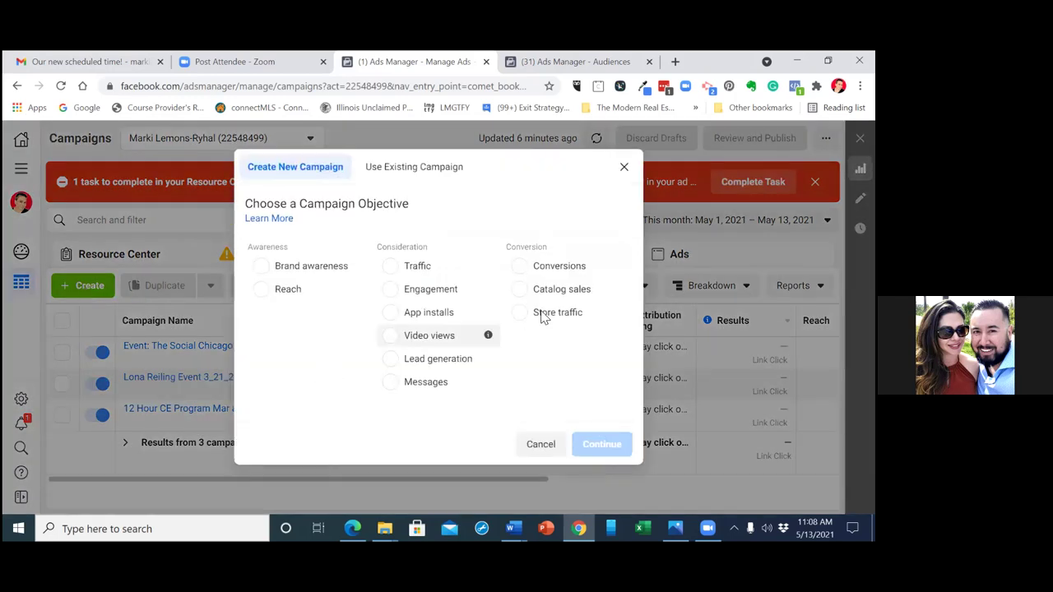
{"action": "left_click", "coordinate": [513, 268]}
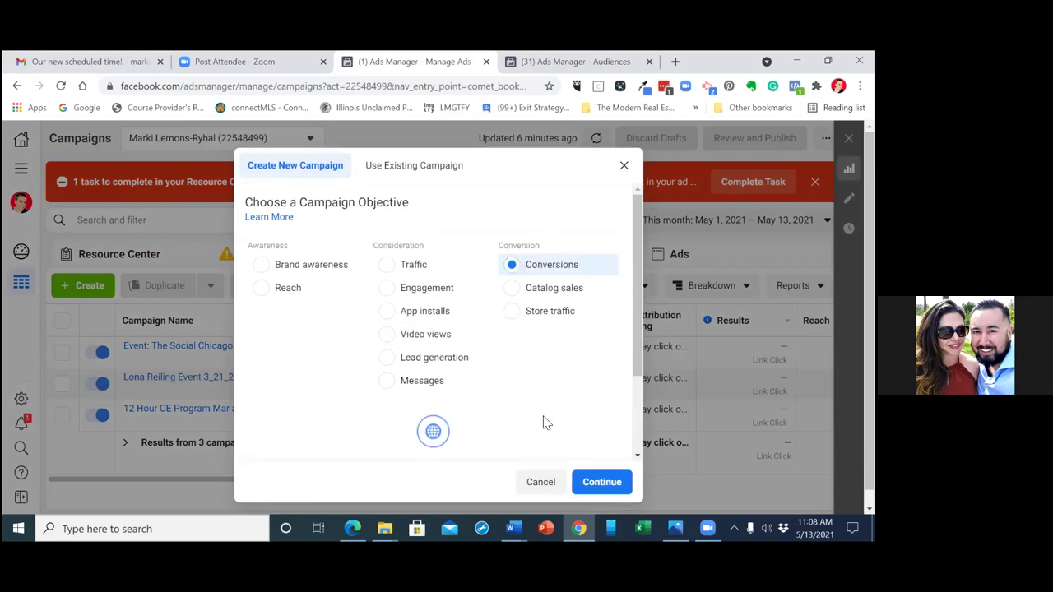
{"action": "left_click_drag", "start_coordinate": [633, 354], "coordinate": [638, 455]}
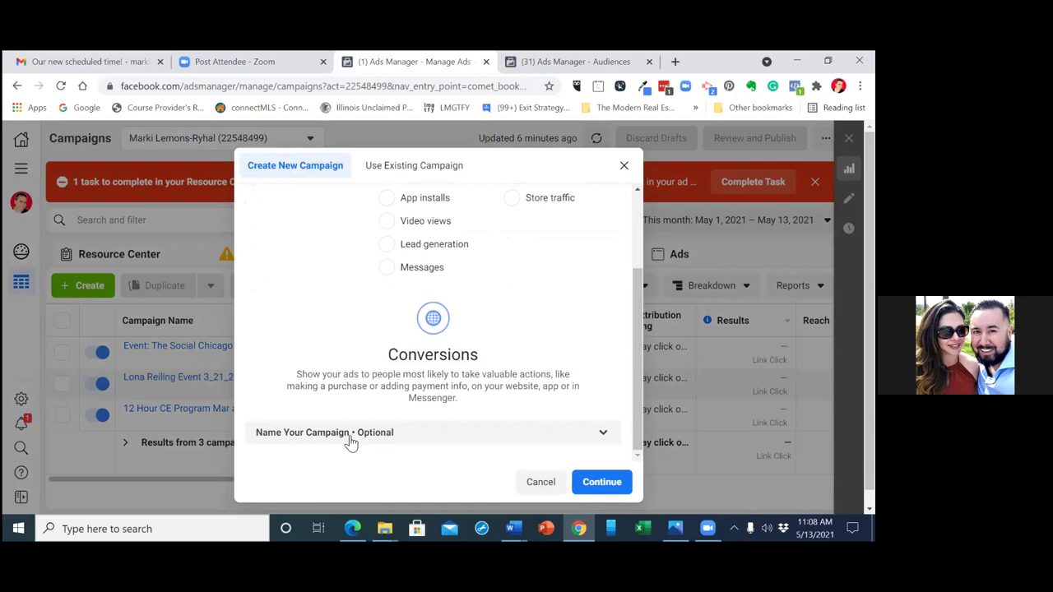
{"action": "left_click", "coordinate": [601, 482]}
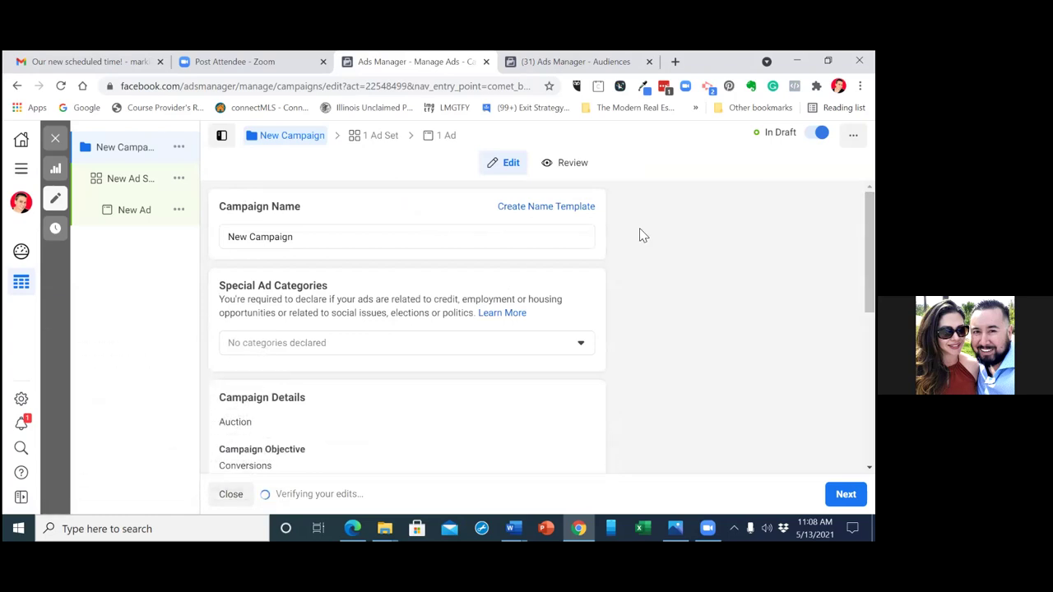
- Clear the default text from the new campaign's name
{"action": "left_click", "coordinate": [316, 238]}
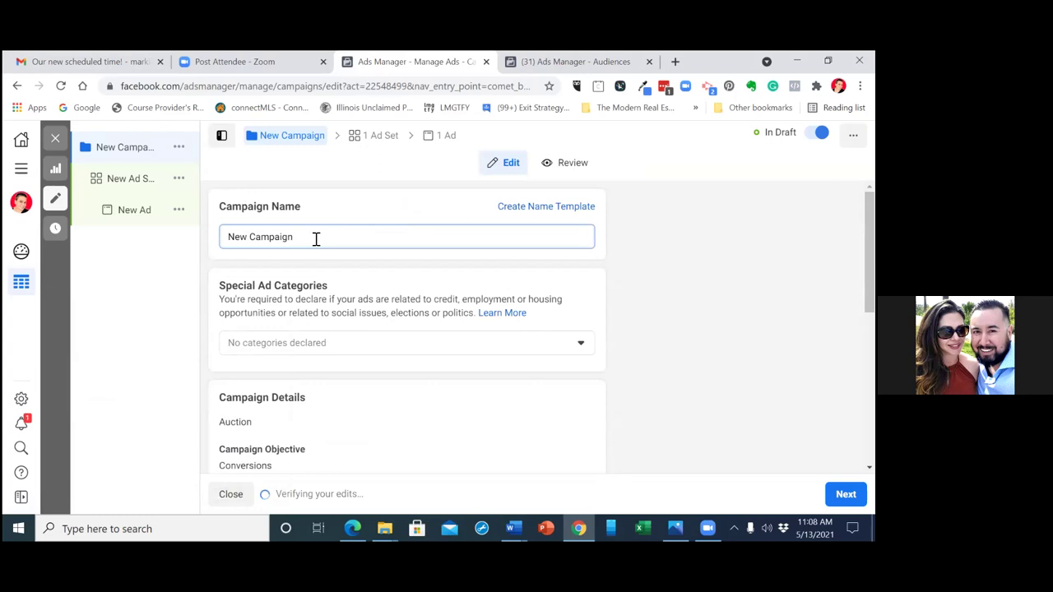
{"action": "key", "text": "BackSpace"}
{"action": "key", "text": "BackSpace"}
{"action": "key", "text": "BackSpace"}
{"action": "key", "text": "BackSpace"}
{"action": "key", "text": "BackSpace"}
{"action": "key", "text": "BackSpace"}
{"action": "key", "text": "BackSpace"}
{"action": "key", "text": "BackSpace"}
{"action": "key", "text": "BackSpace"}
{"action": "key", "text": "BackSpace"}
{"action": "key", "text": "BackSpace"}
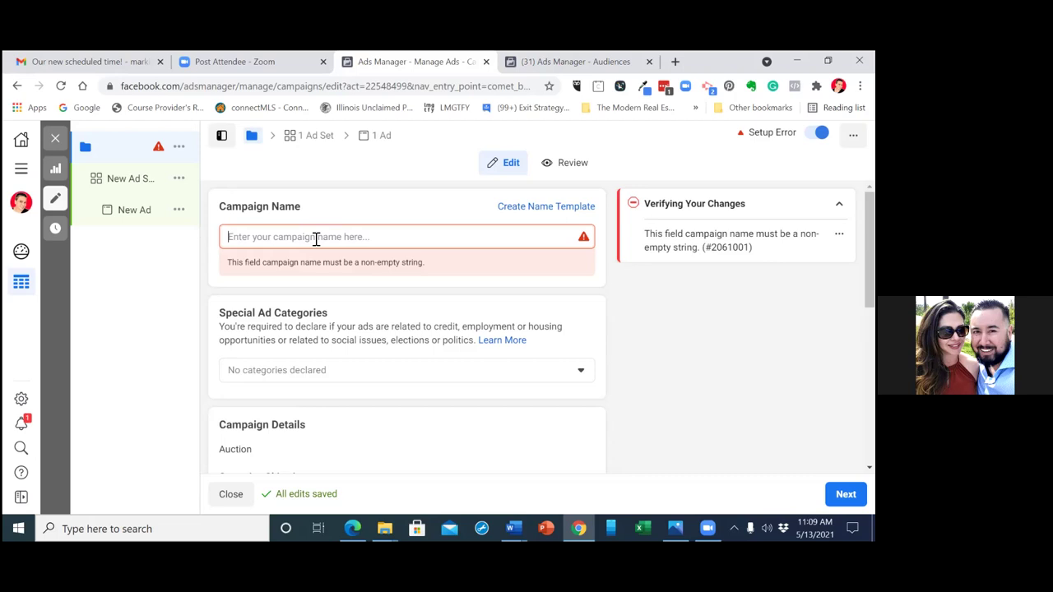
{"action": "type", "text": "Pro"}
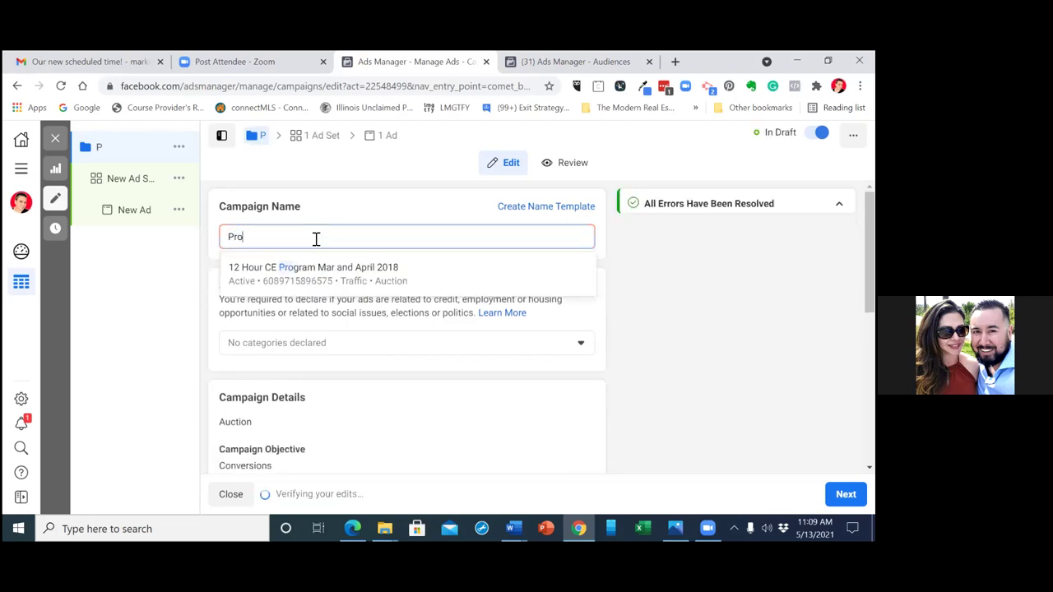
{"action": "type", "text": "l"}
{"action": "key", "text": "BackSpace"}
{"action": "key", "text": "BackSpace"}
{"action": "key", "text": "BackSpace"}
{"action": "key", "text": "BackSpace"}
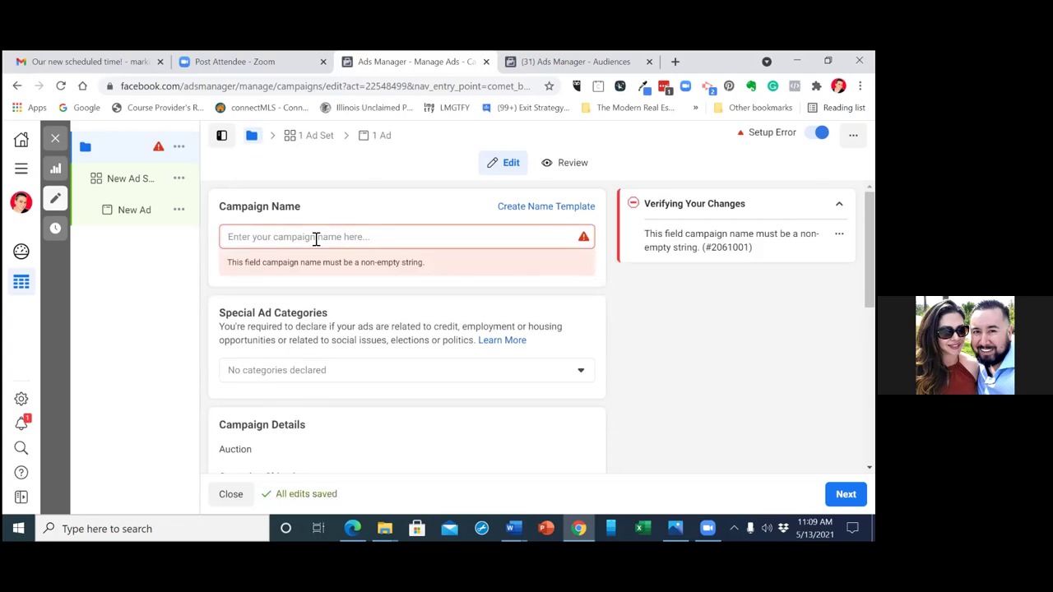
- Name the campaign "Masterclass (Conversions)"
{"action": "type", "text": "Masterclass"}
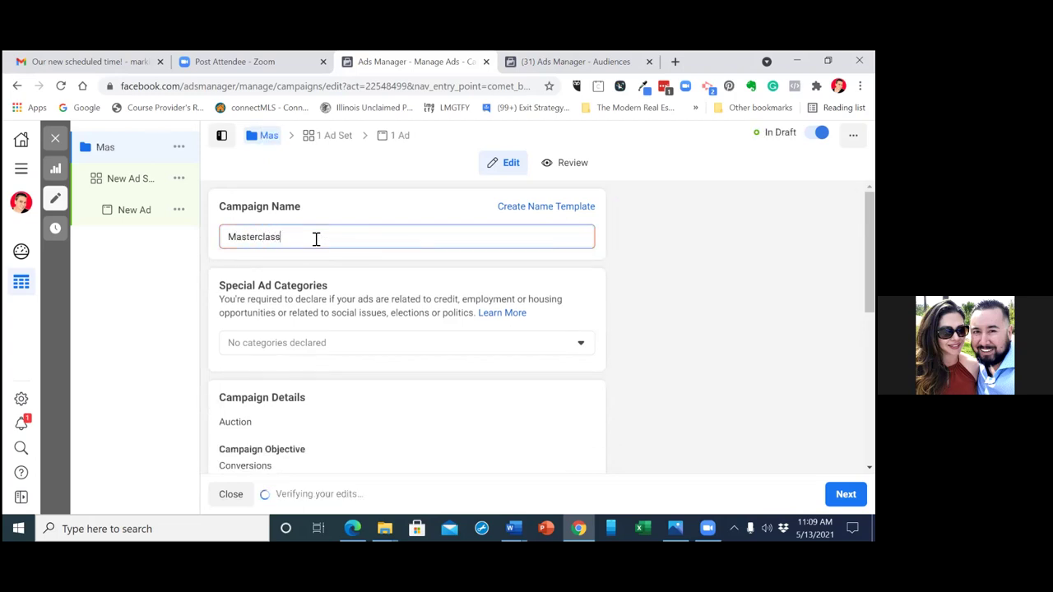
{"action": "type", "text": " ("}
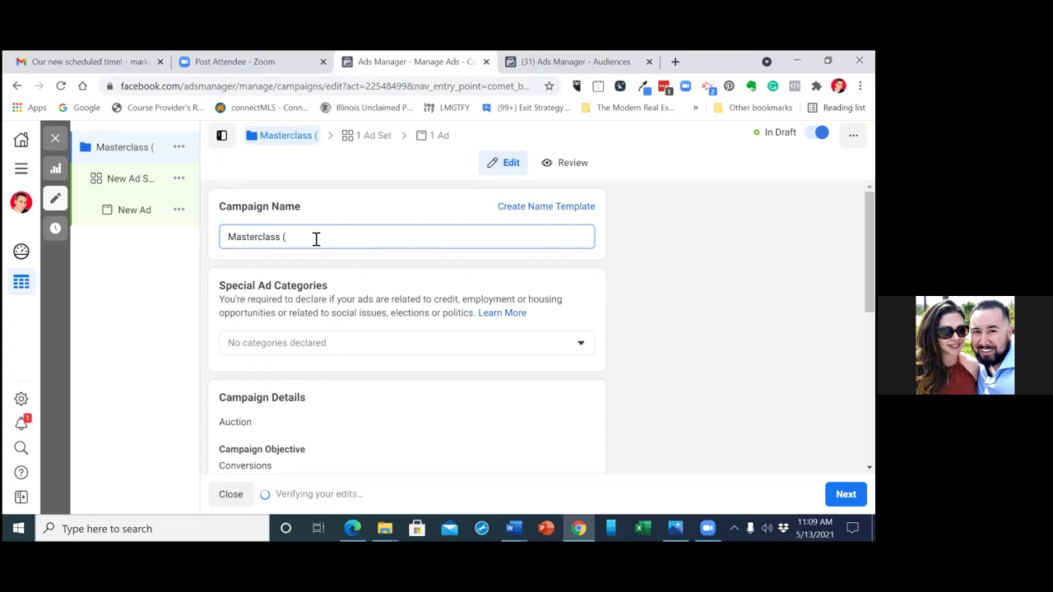
{"action": "type", "text": "Re"}
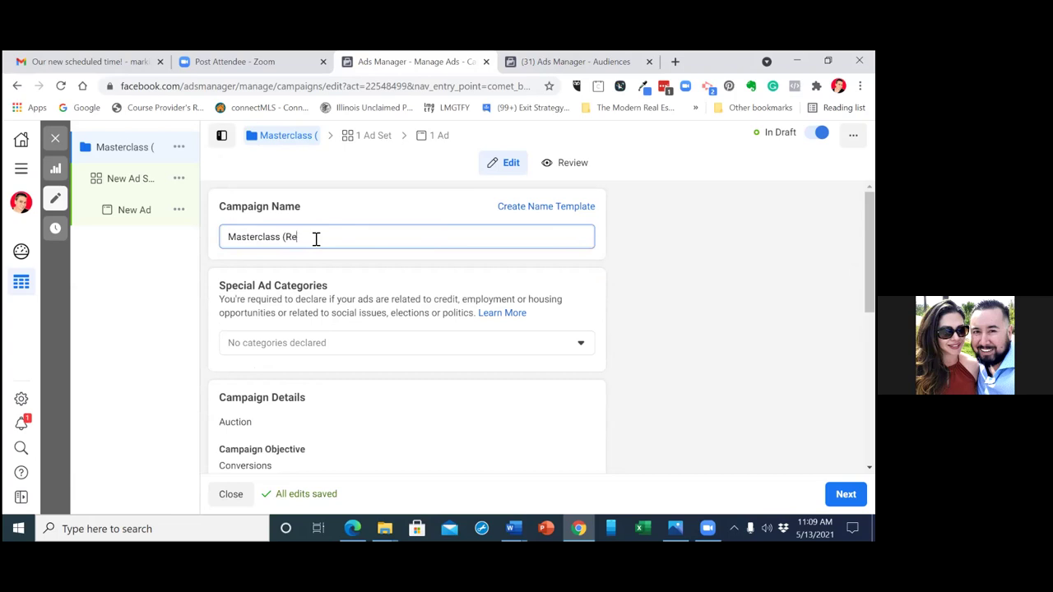
{"action": "key", "text": "BackSpace"}
{"action": "key", "text": "BackSpace"}
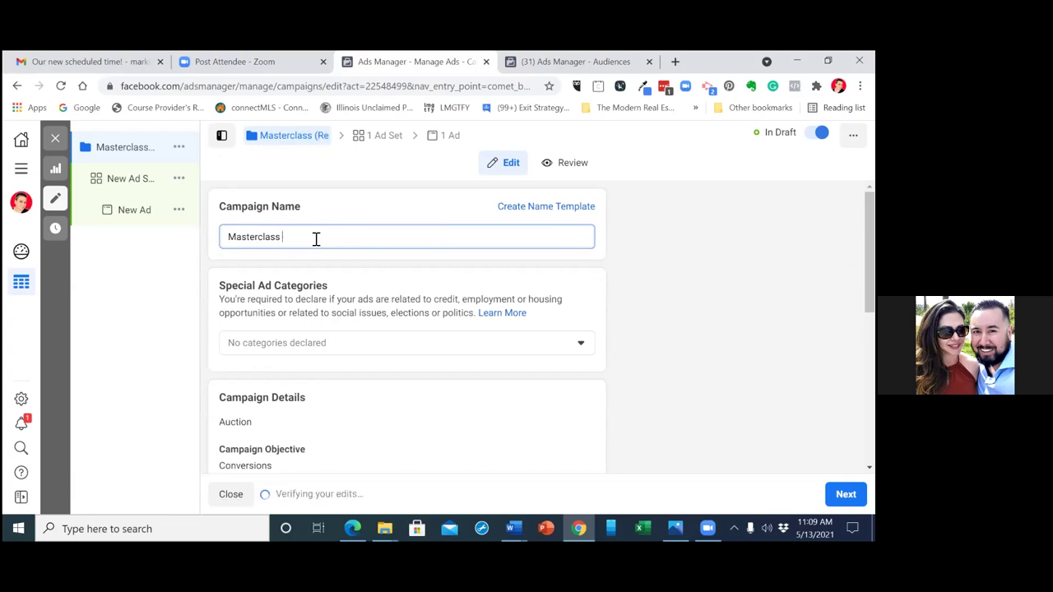
{"action": "type", "text": "(Conversions"}
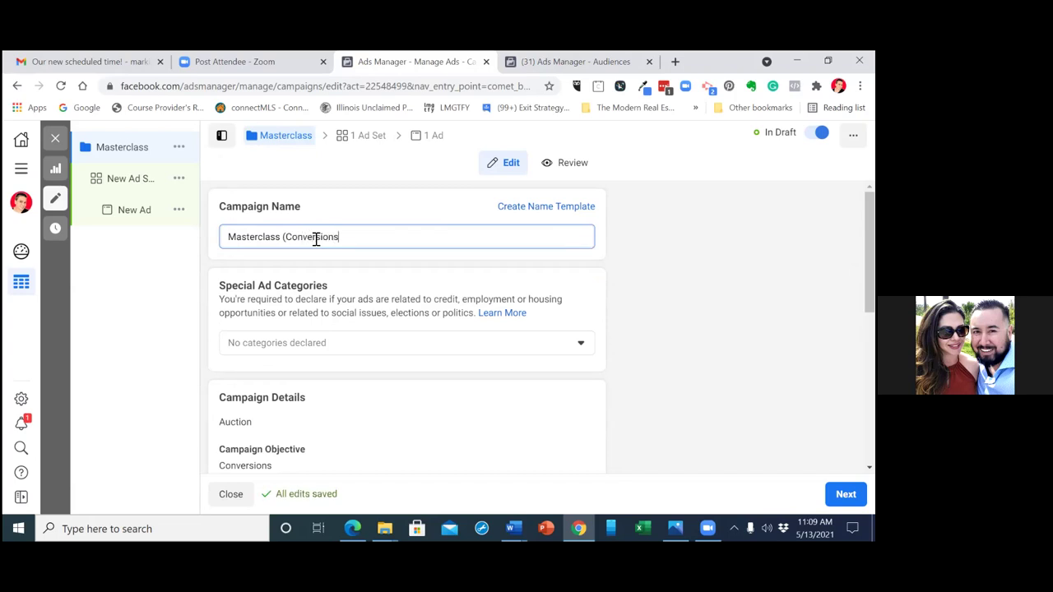
{"action": "type", "text": ")"}
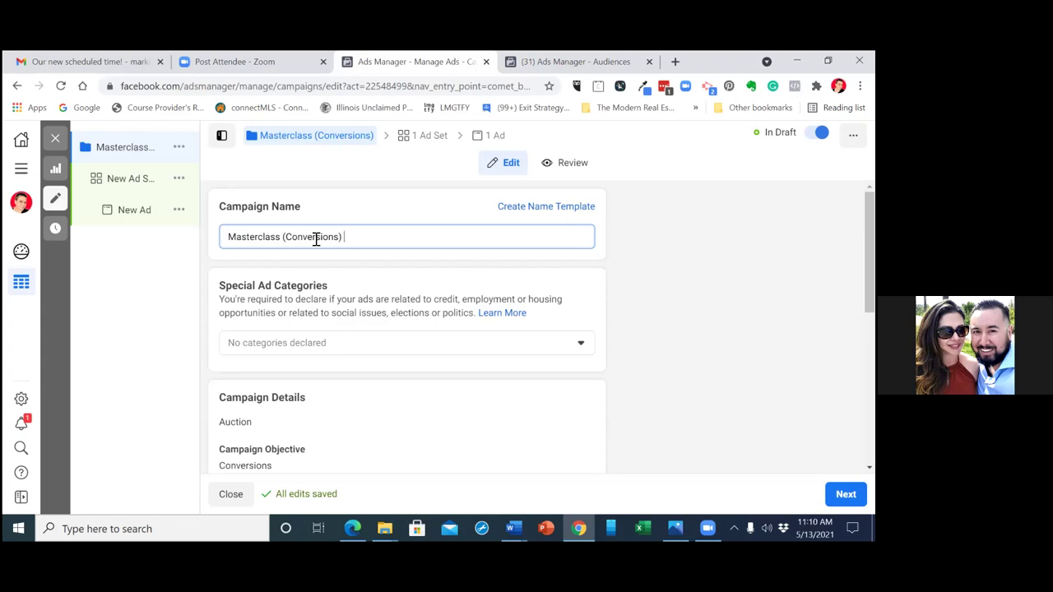
- Declare Housing as the campaign's special ad category and update the ad sets to comply with its requirements
{"action": "left_click", "coordinate": [580, 344]}
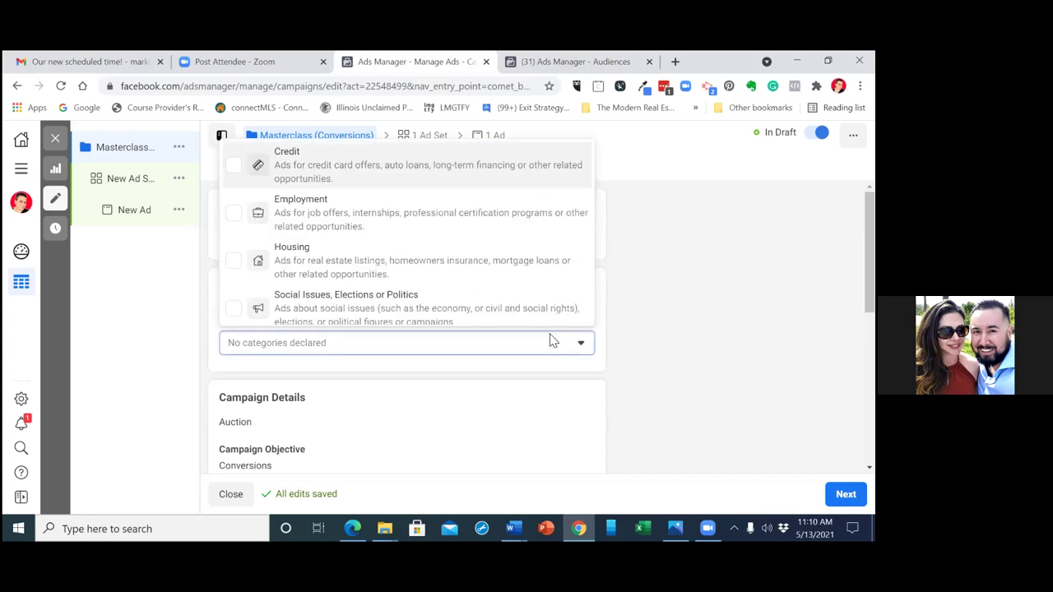
{"action": "left_click", "coordinate": [235, 262]}
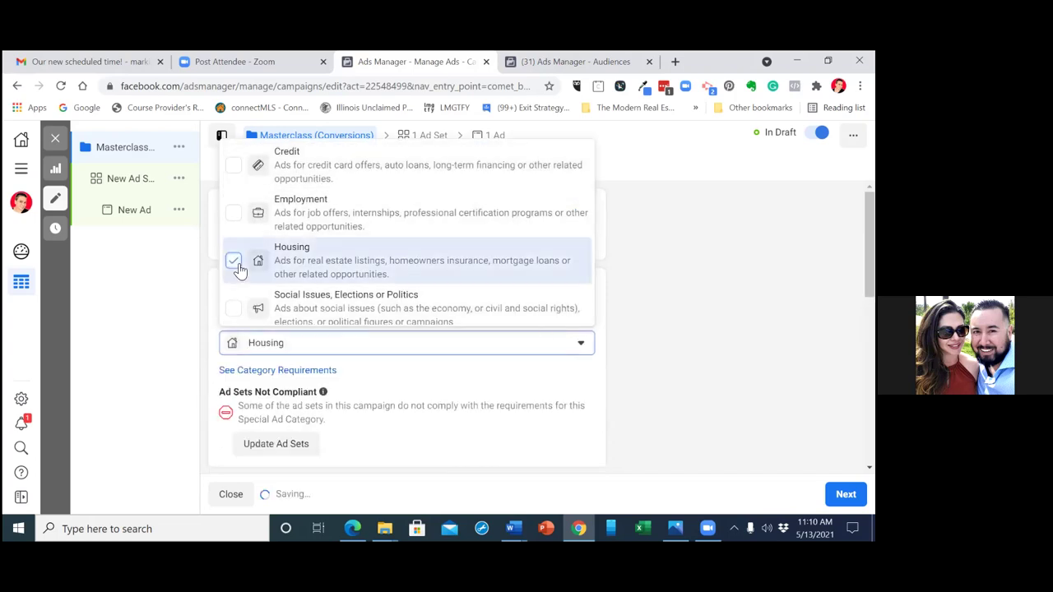
{"action": "left_click", "coordinate": [689, 370]}
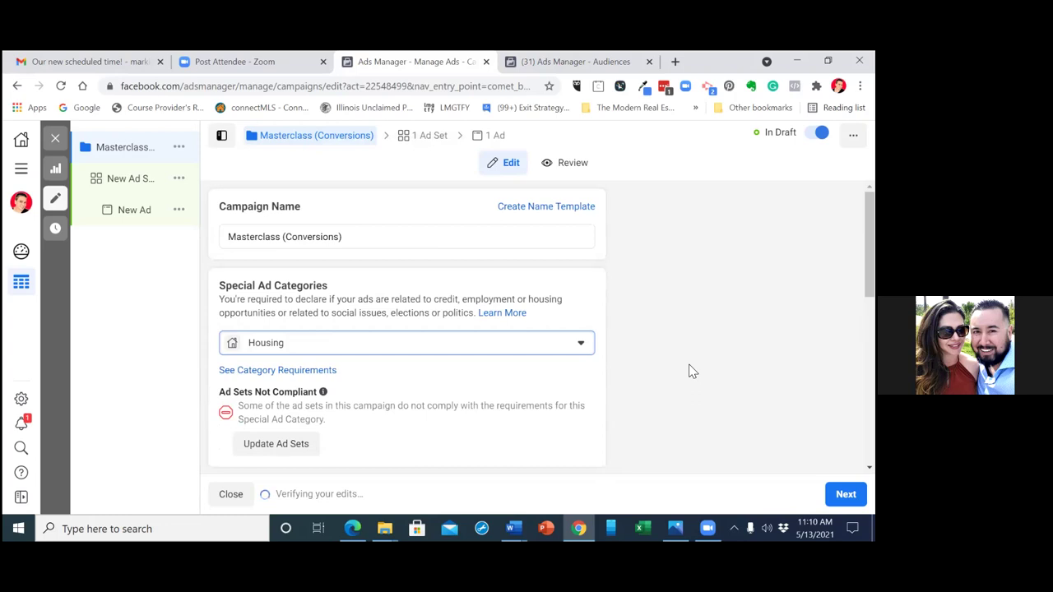
{"action": "left_click", "coordinate": [246, 441]}
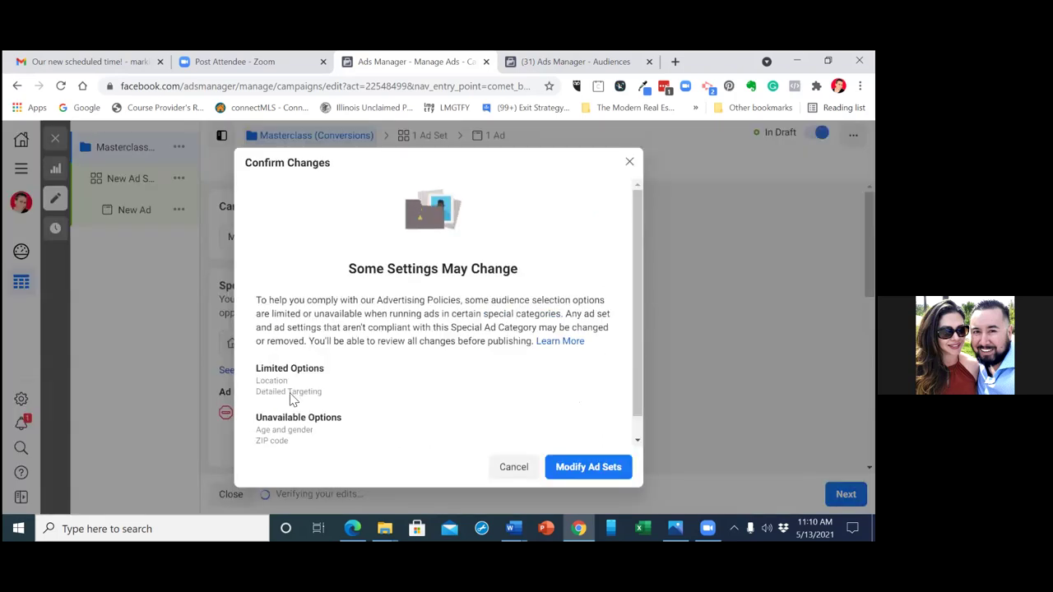
{"action": "left_click", "coordinate": [566, 475]}
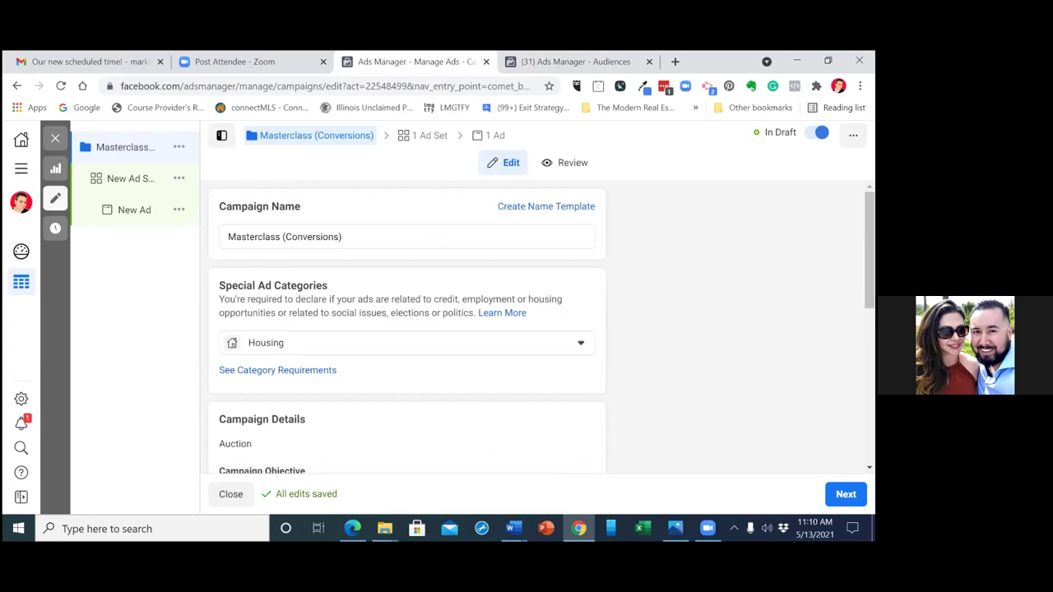
{"action": "scroll", "coordinate": [868, 263], "scroll_direction": "down", "scroll_amount": 1}
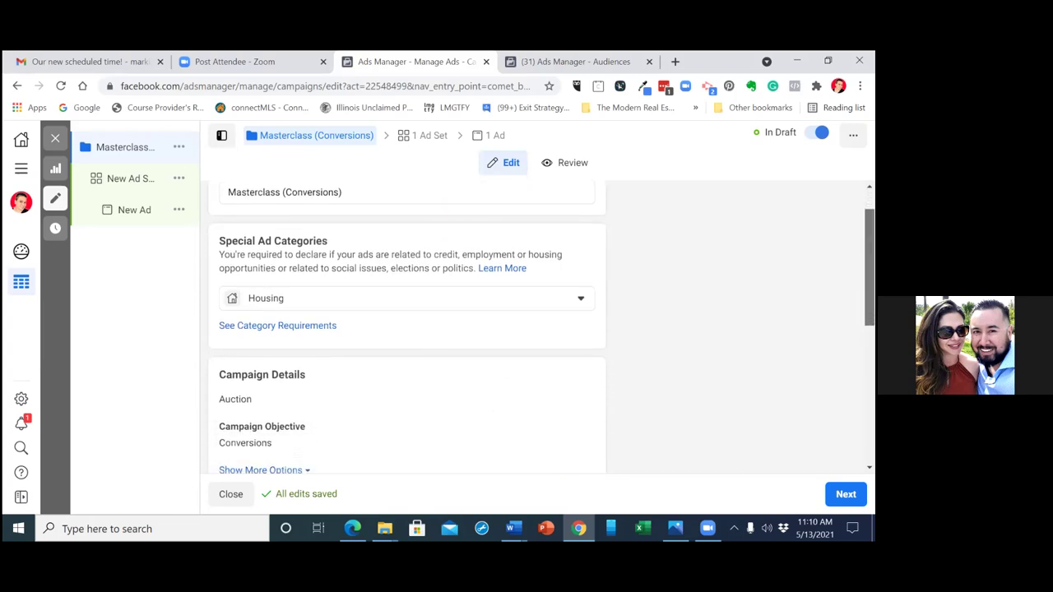
- Check the remaining campaign settings, leaving them as they are, and continue to the ad set
{"action": "scroll", "coordinate": [868, 280], "scroll_direction": "down", "scroll_amount": 4}
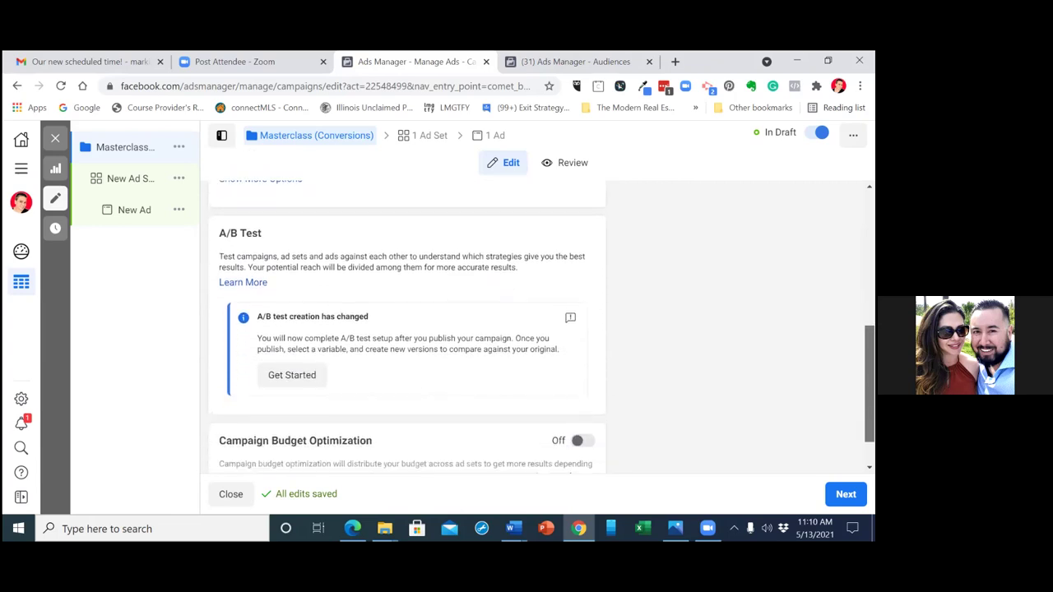
{"action": "scroll", "coordinate": [869, 394], "scroll_direction": "up", "scroll_amount": 1}
{"action": "scroll", "coordinate": [869, 395], "scroll_direction": "down", "scroll_amount": 1}
{"action": "left_click", "coordinate": [845, 494]}
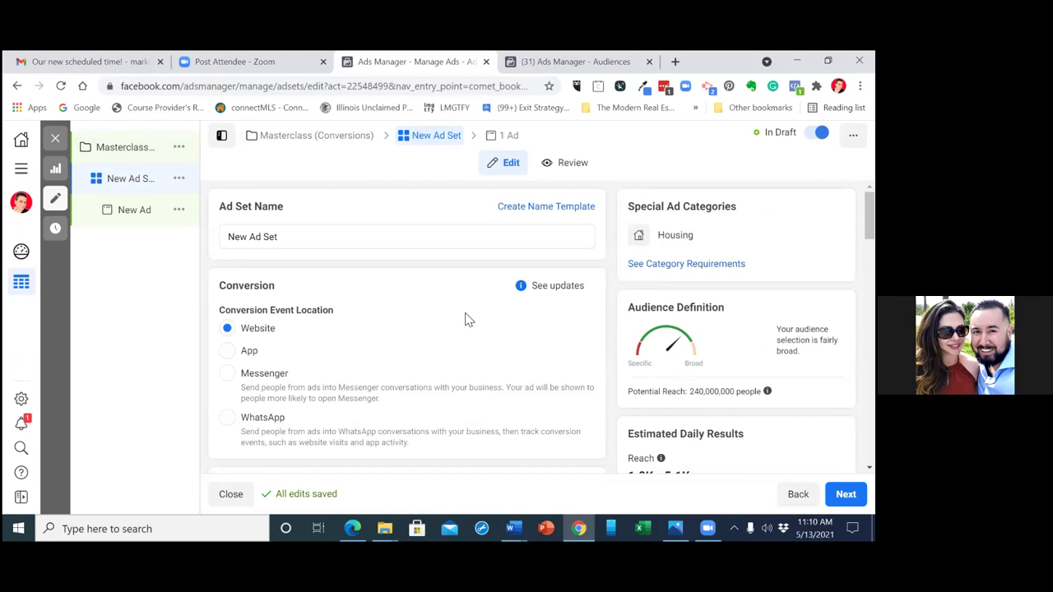
- Clear the default text from the new ad set's name
{"action": "left_click", "coordinate": [376, 238]}
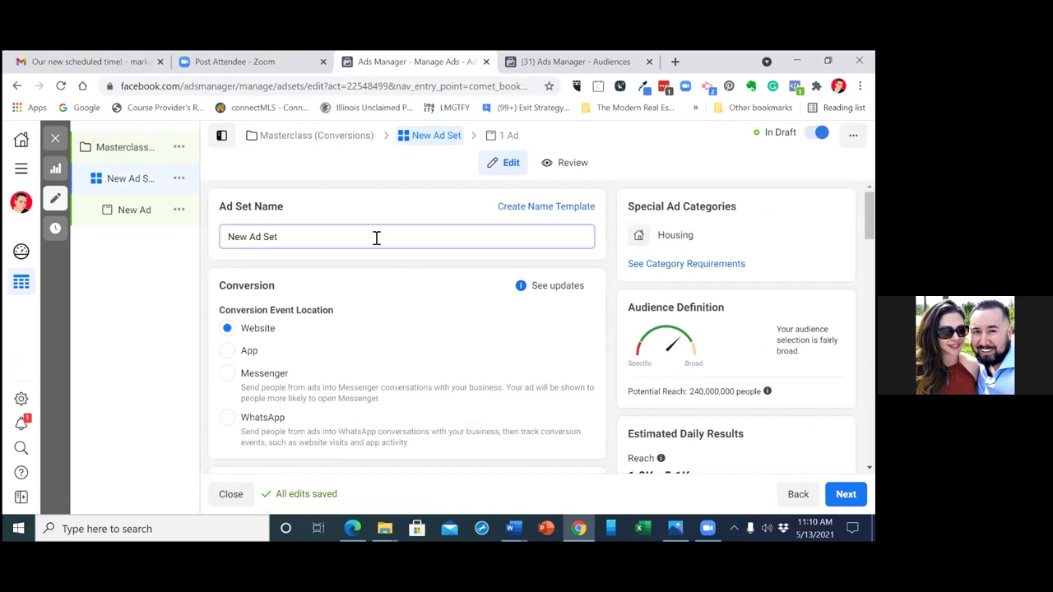
{"action": "key", "text": "BackSpace"}
{"action": "key", "text": "BackSpace"}
{"action": "key", "text": "BackSpace"}
{"action": "key", "text": "BackSpace"}
{"action": "key", "text": "BackSpace"}
{"action": "key", "text": "BackSpace"}
{"action": "key", "text": "BackSpace"}
{"action": "key", "text": "BackSpace"}
{"action": "key", "text": "BackSpace"}
{"action": "key", "text": "BackSpace"}
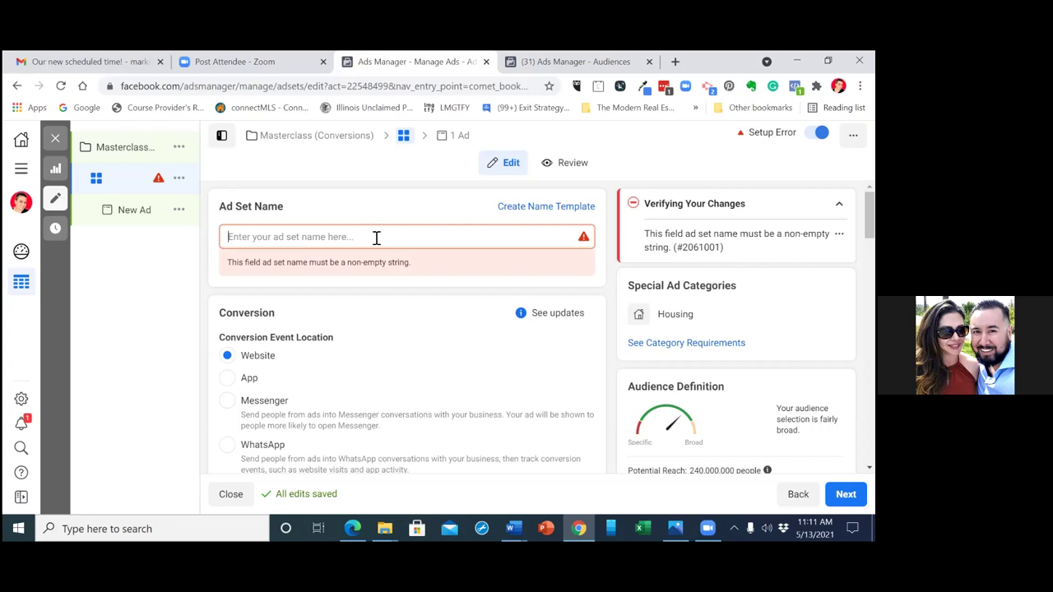
- Look through the ad set's settings down to the audience's location, age, gender and detailed targeting options
{"action": "scroll", "coordinate": [376, 238], "scroll_direction": "down", "scroll_amount": 10}
{"action": "scroll", "coordinate": [407, 329], "scroll_direction": "down", "scroll_amount": 1}
{"action": "scroll", "coordinate": [407, 329], "scroll_direction": "up", "scroll_amount": 2}
{"action": "scroll", "coordinate": [407, 329], "scroll_direction": "down", "scroll_amount": 4}
{"action": "scroll", "coordinate": [408, 329], "scroll_direction": "down", "scroll_amount": 3}
{"action": "scroll", "coordinate": [407, 329], "scroll_direction": "up", "scroll_amount": 5}
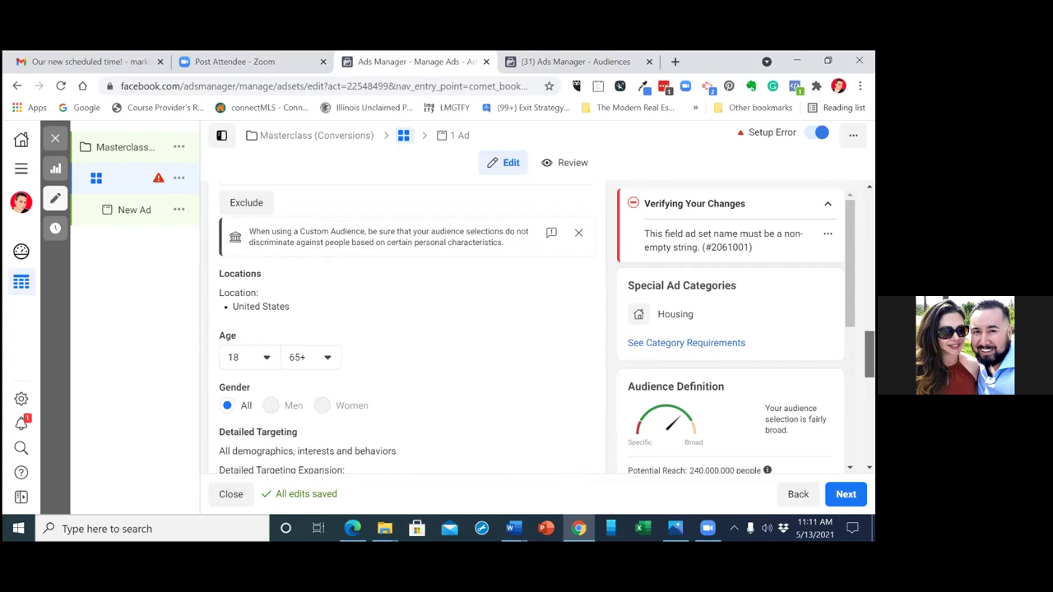
{"action": "scroll", "coordinate": [407, 330], "scroll_direction": "down", "scroll_amount": 2}
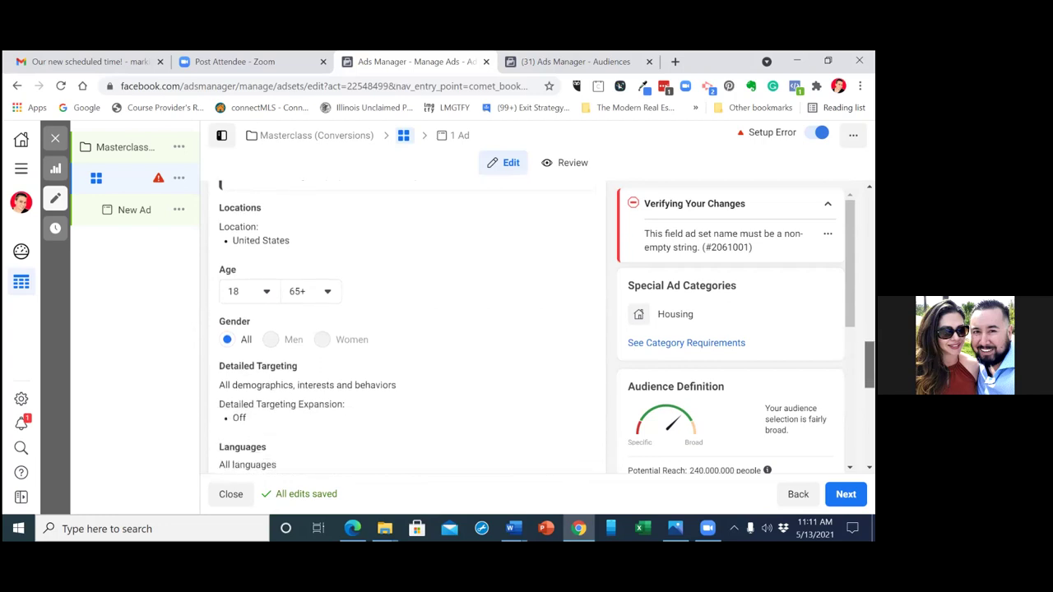
{"action": "scroll", "coordinate": [205, 346], "scroll_direction": "down", "scroll_amount": 1}
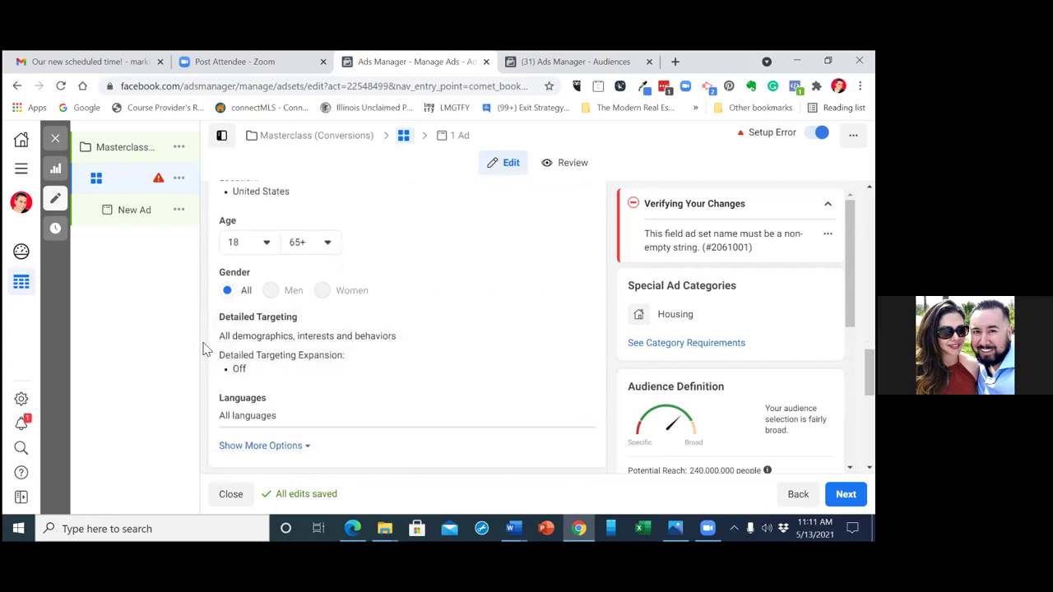
- Open the audience's detailed targeting for editing and search it for "real estate"
{"action": "left_click", "coordinate": [578, 323]}
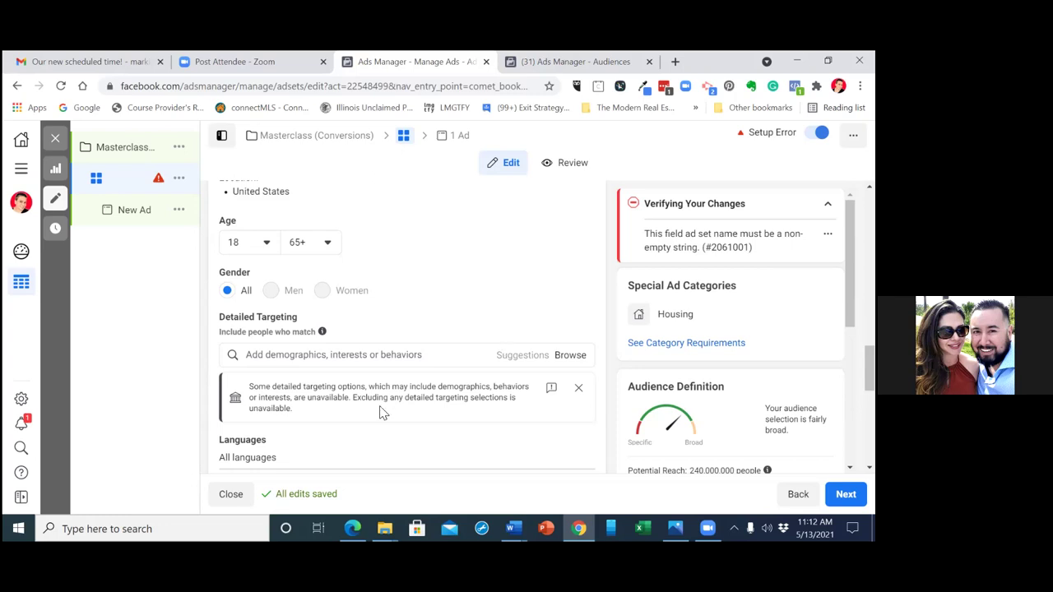
{"action": "left_click", "coordinate": [400, 353]}
{"action": "type", "text": "r"}
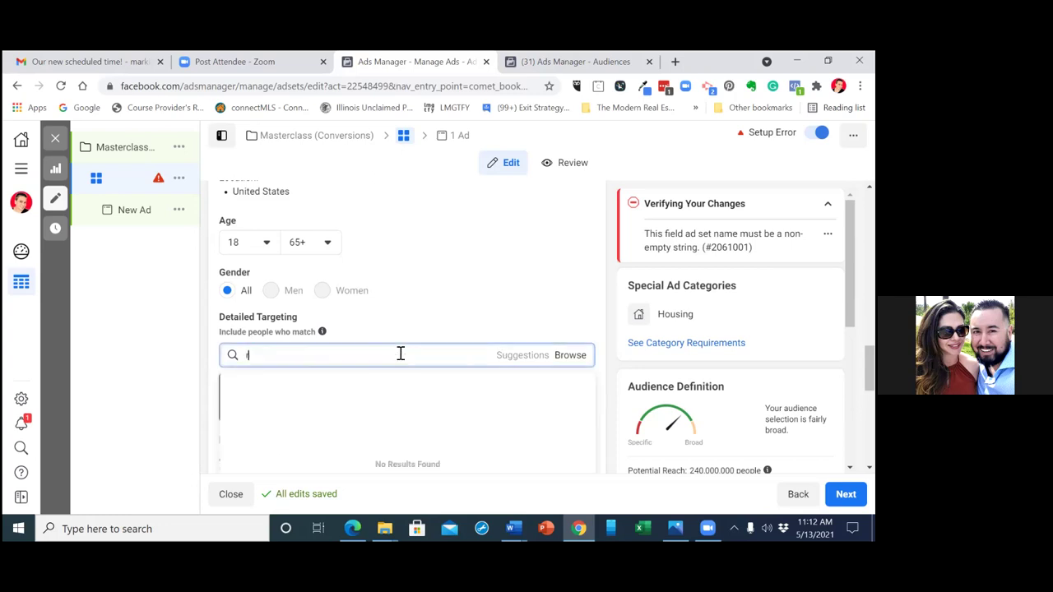
{"action": "type", "text": "eal estate"}
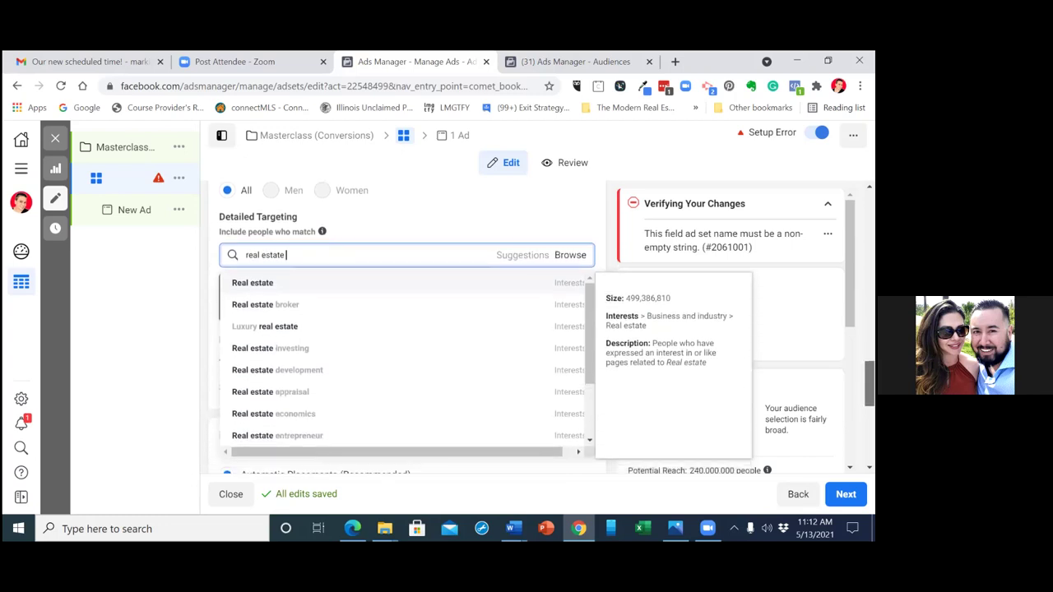
{"action": "scroll", "coordinate": [484, 340], "scroll_direction": "down", "scroll_amount": 2}
{"action": "key", "text": "Escape"}
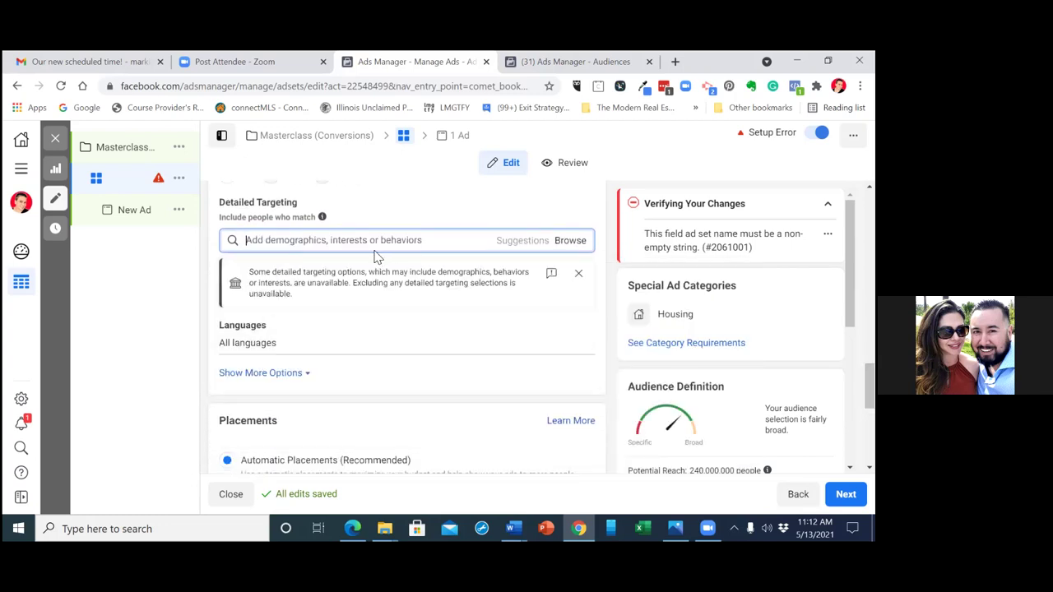
{"action": "type", "text": "re"}
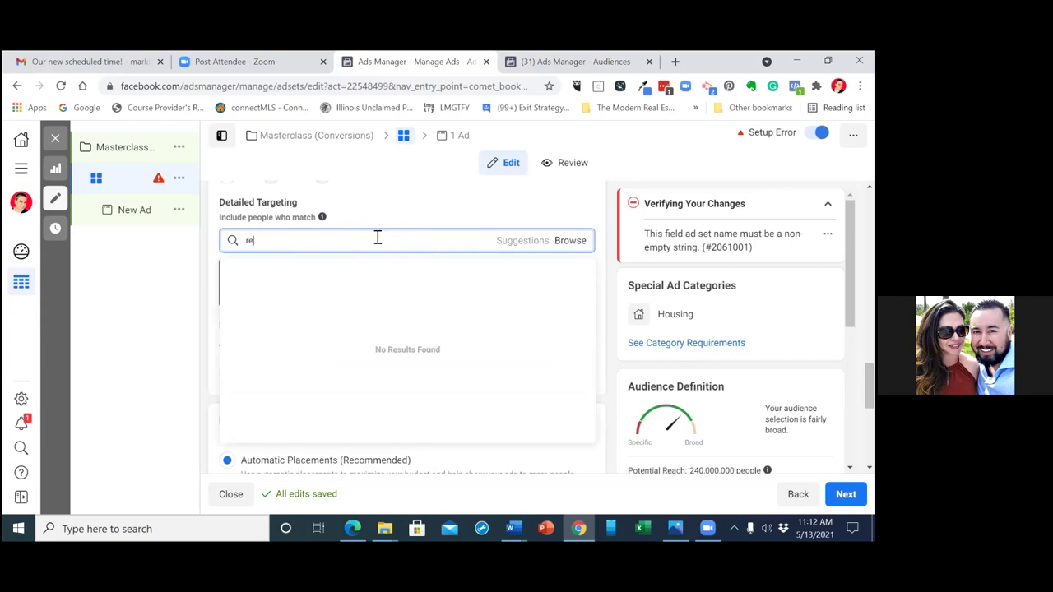
{"action": "type", "text": "al estate"}
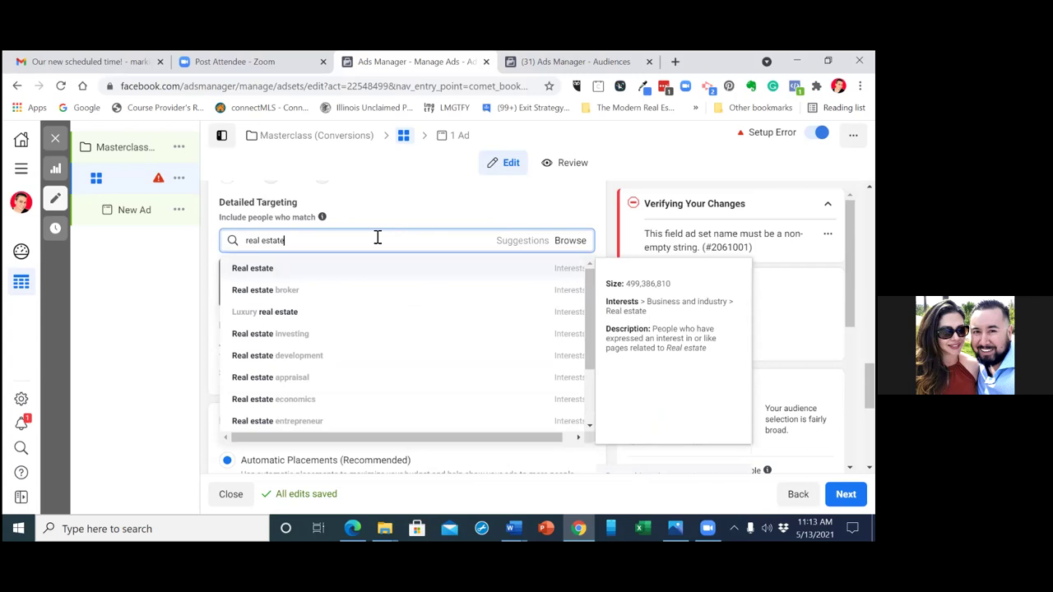
- Browse the Interests category in detailed targeting, examining its description and the interests it offers
{"action": "left_click", "coordinate": [571, 241]}
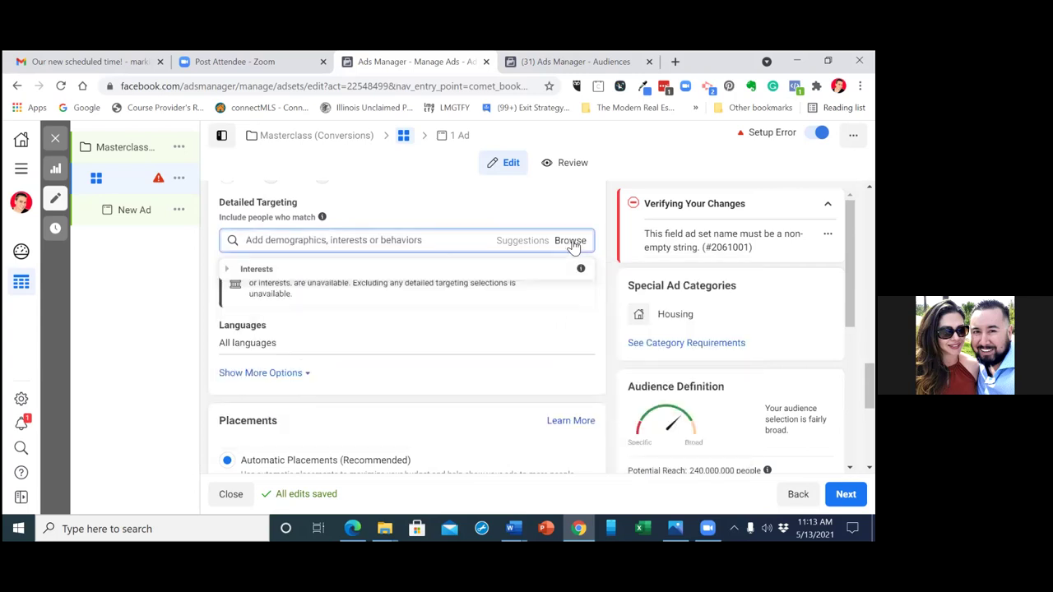
{"action": "left_click", "coordinate": [227, 272]}
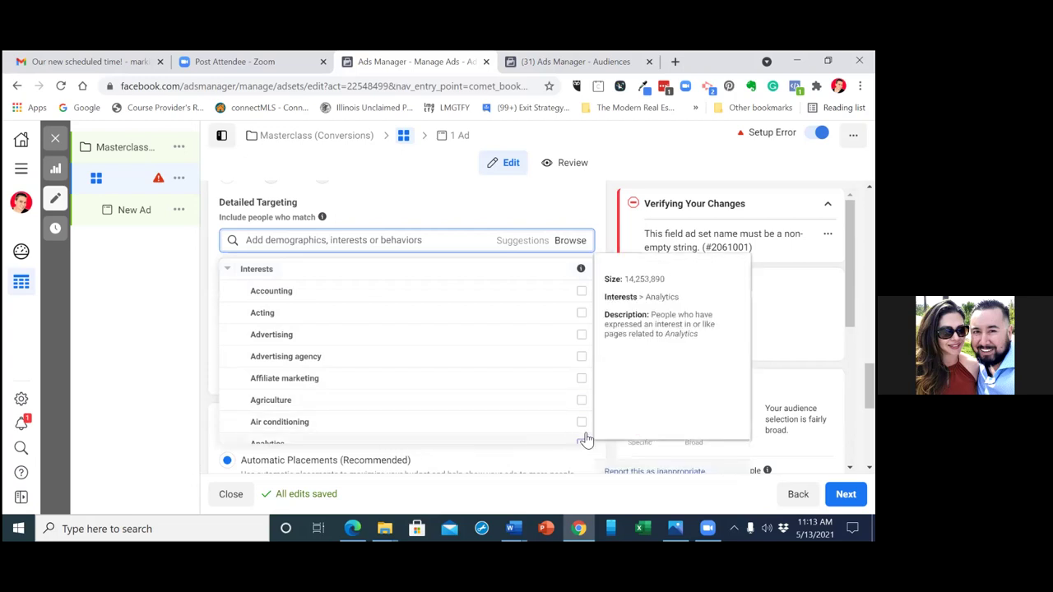
{"action": "left_click", "coordinate": [229, 275]}
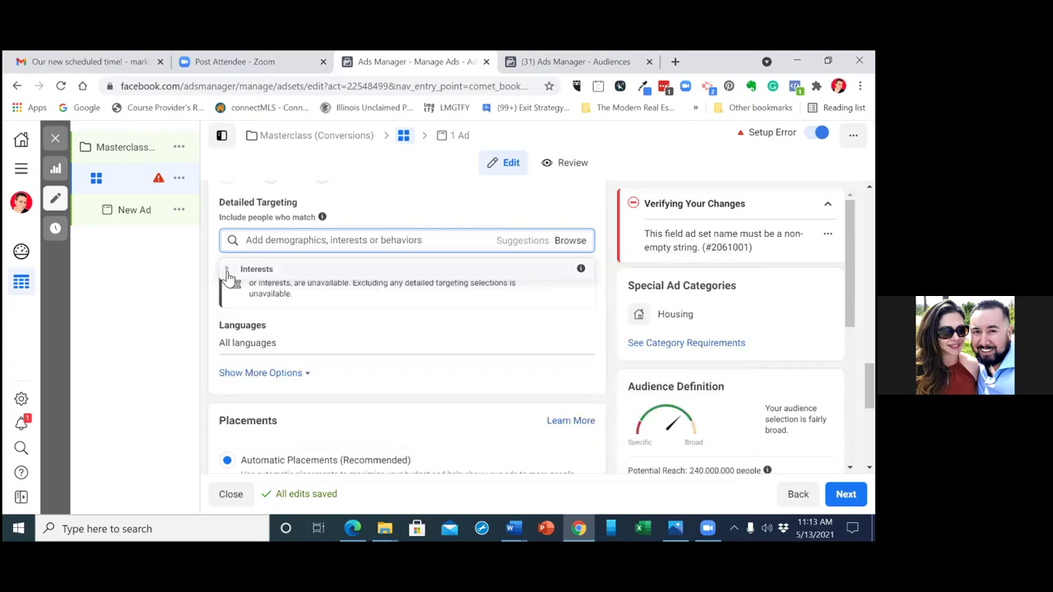
{"action": "left_click", "coordinate": [229, 278]}
{"action": "left_click", "coordinate": [309, 273]}
{"action": "left_click", "coordinate": [321, 275]}
{"action": "left_click", "coordinate": [580, 271]}
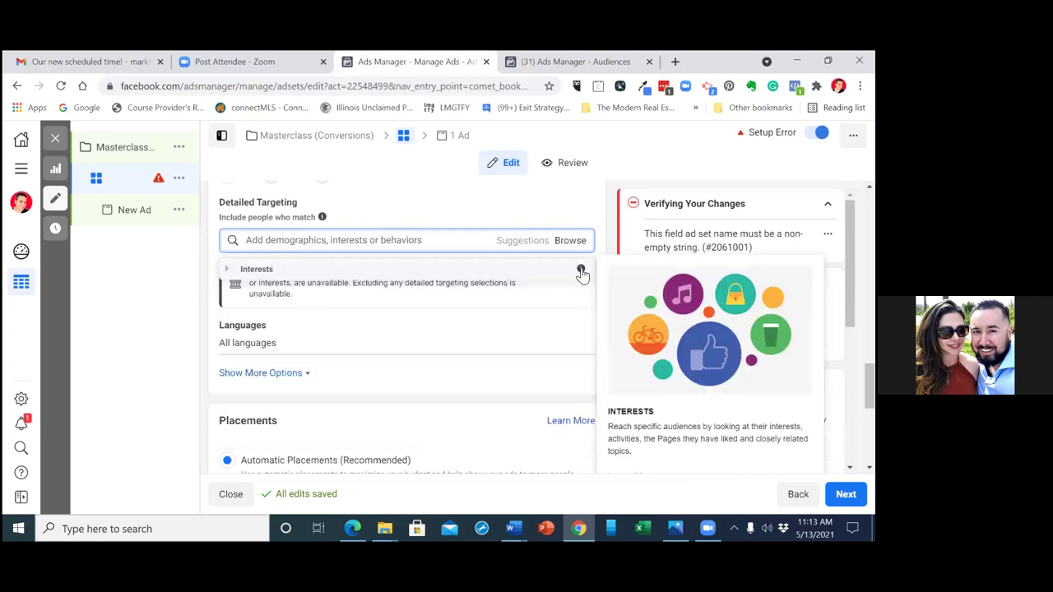
{"action": "left_click", "coordinate": [226, 272]}
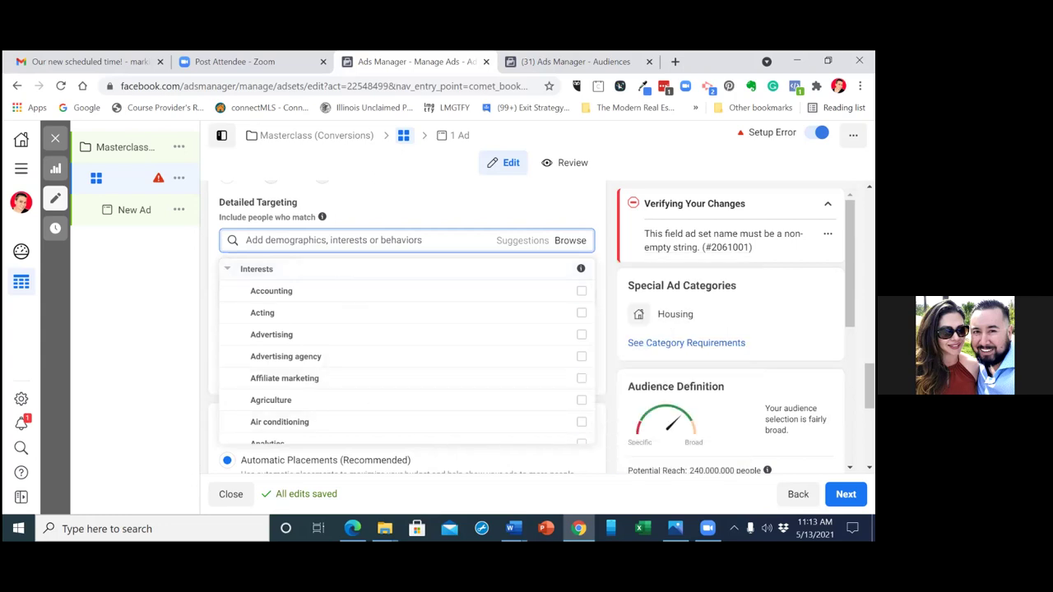
{"action": "scroll", "coordinate": [731, 329], "scroll_direction": "down", "scroll_amount": 3}
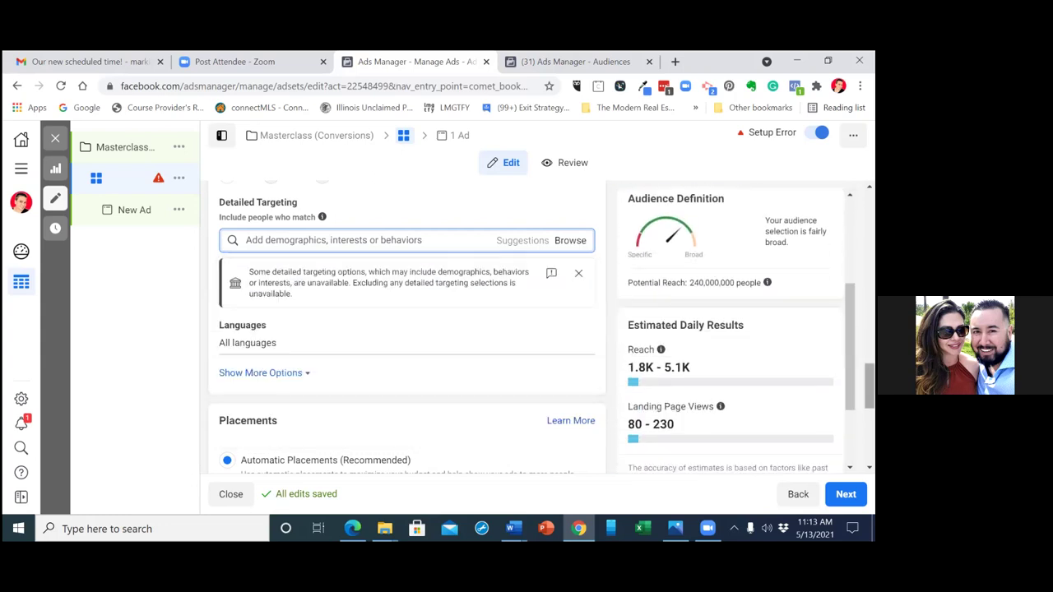
{"action": "scroll", "coordinate": [535, 369], "scroll_direction": "up", "scroll_amount": 2}
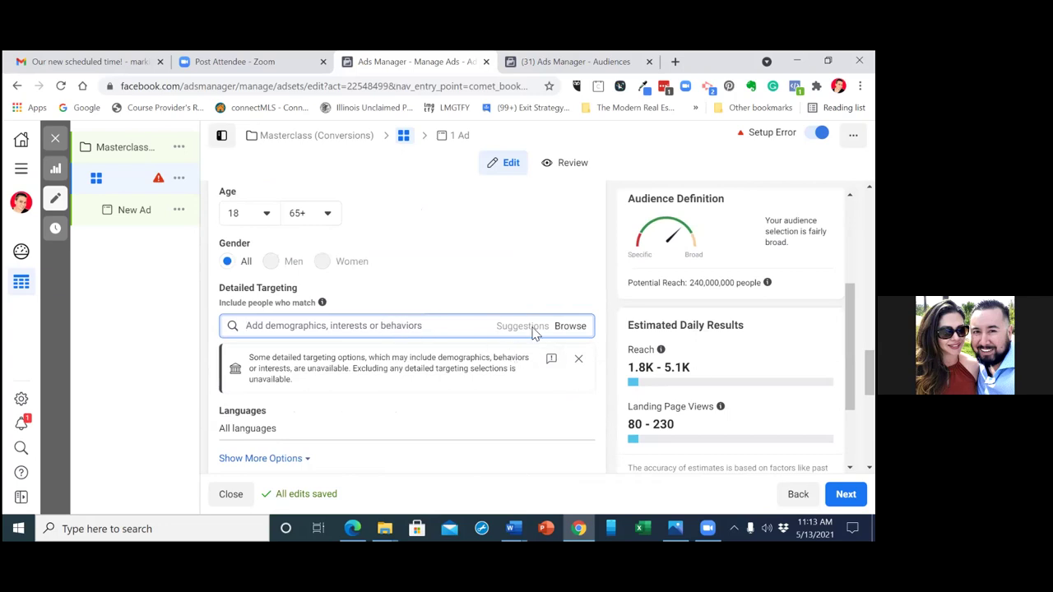
{"action": "left_click", "coordinate": [576, 327]}
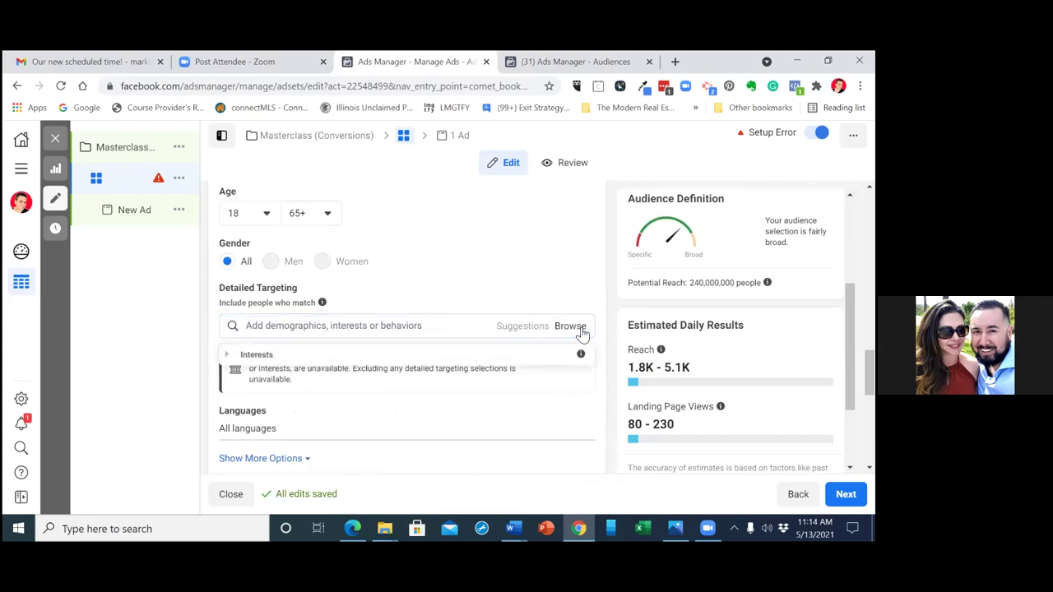
{"action": "left_click", "coordinate": [230, 355]}
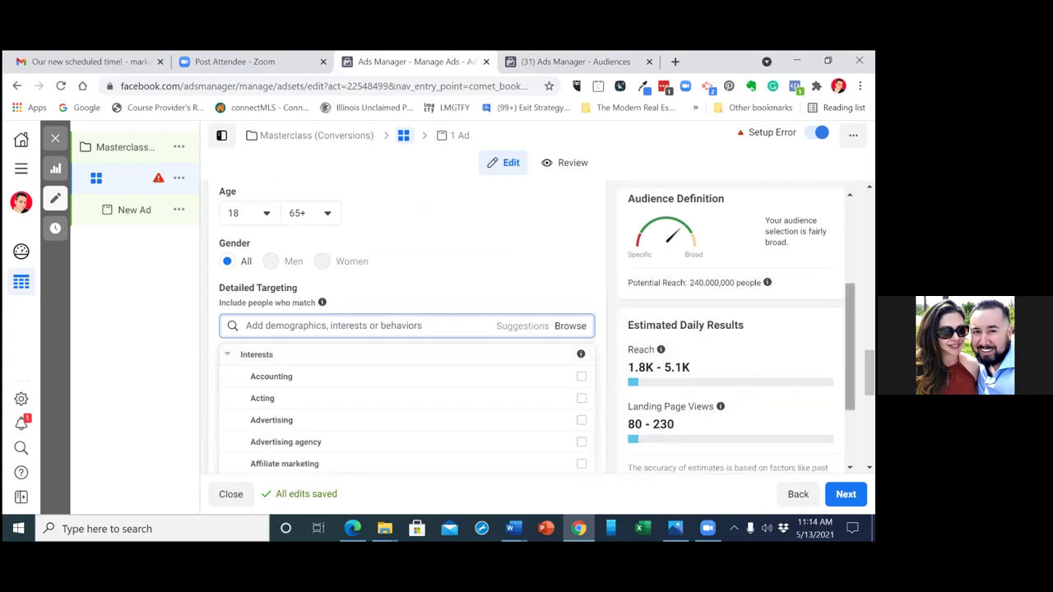
{"action": "scroll", "coordinate": [732, 370], "scroll_direction": "down", "scroll_amount": 2}
{"action": "scroll", "coordinate": [658, 297], "scroll_direction": "down", "scroll_amount": 2}
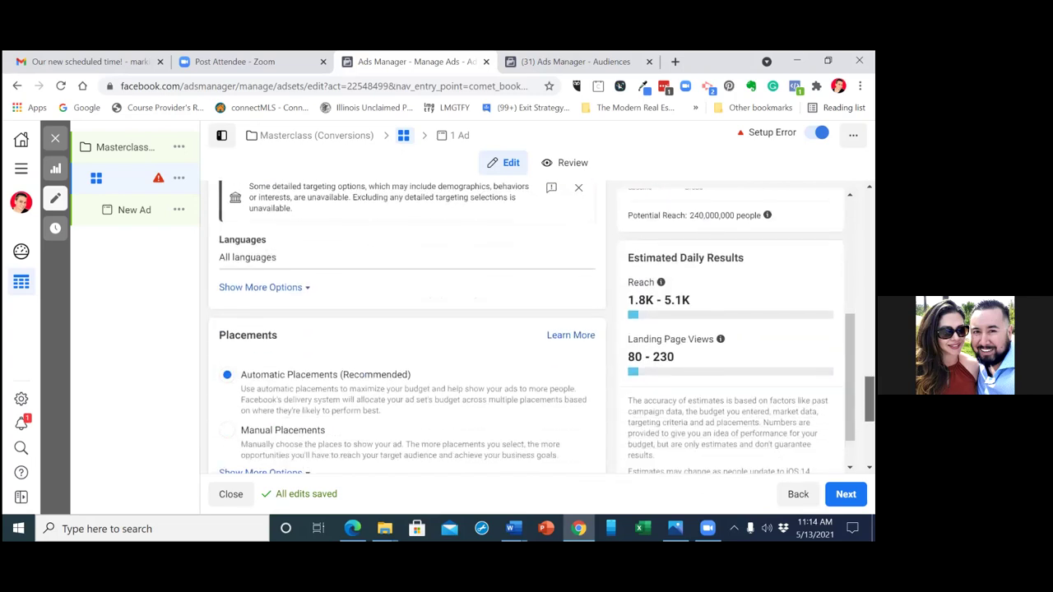
- Add Analytics from the Interests category to the ad set's detailed targeting
{"action": "scroll", "coordinate": [658, 296], "scroll_direction": "up", "scroll_amount": 1}
{"action": "left_click", "coordinate": [570, 241]}
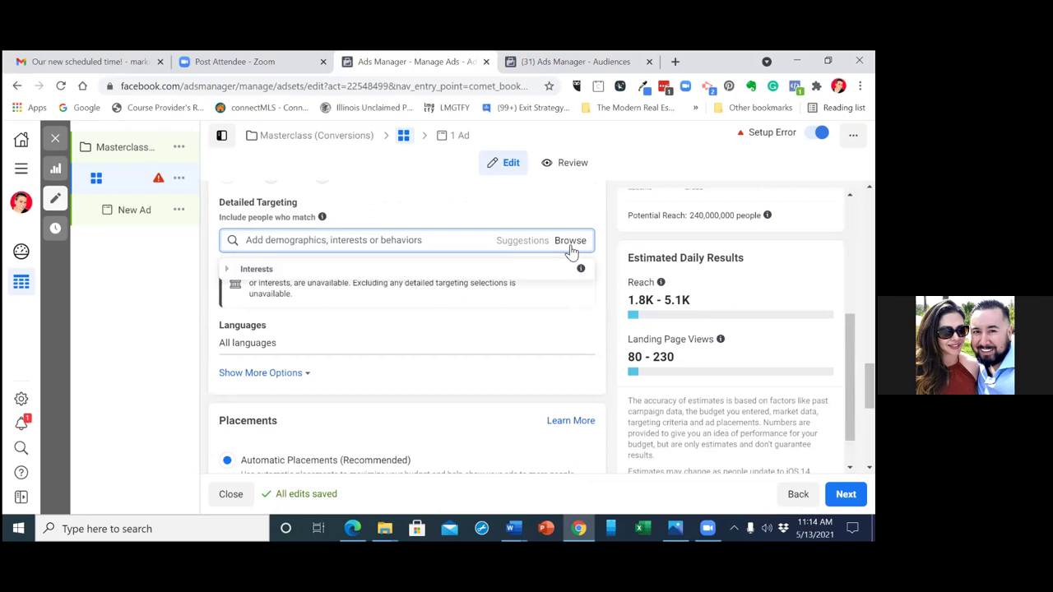
{"action": "left_click", "coordinate": [227, 272]}
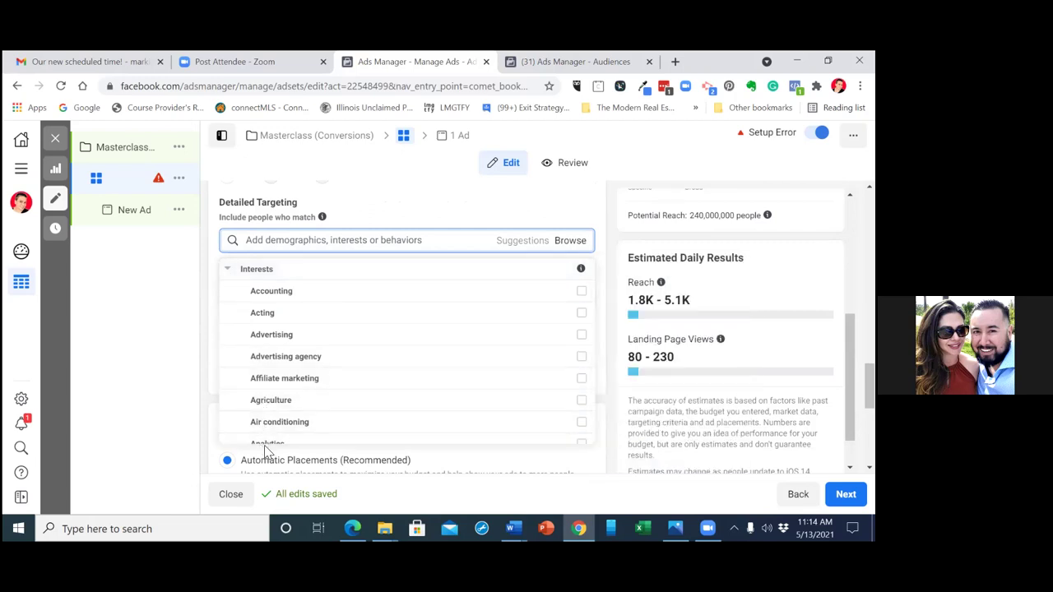
{"action": "mouse_move", "coordinate": [278, 448]}
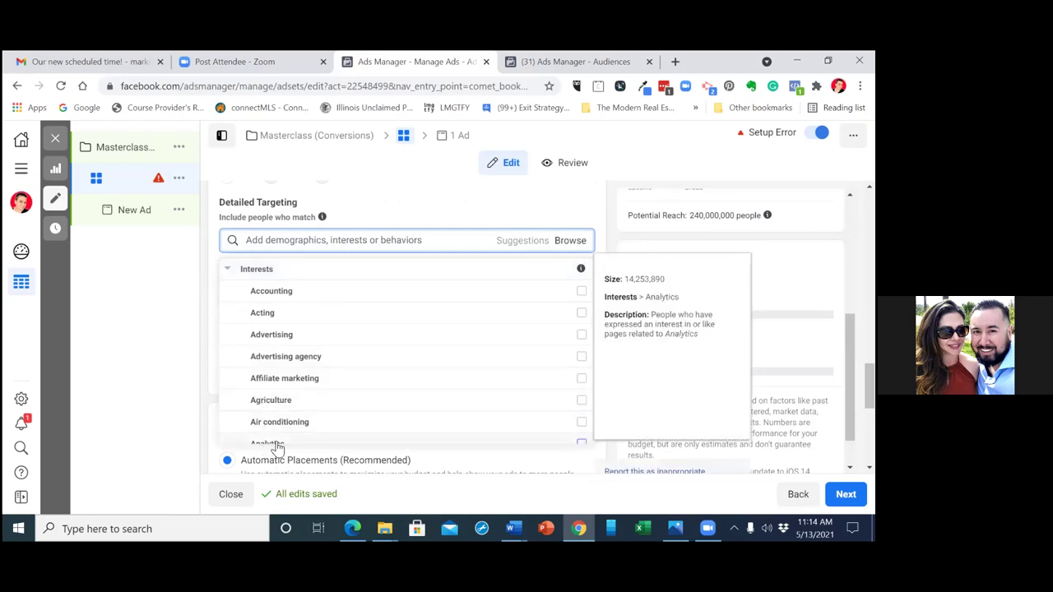
{"action": "left_click", "coordinate": [278, 446]}
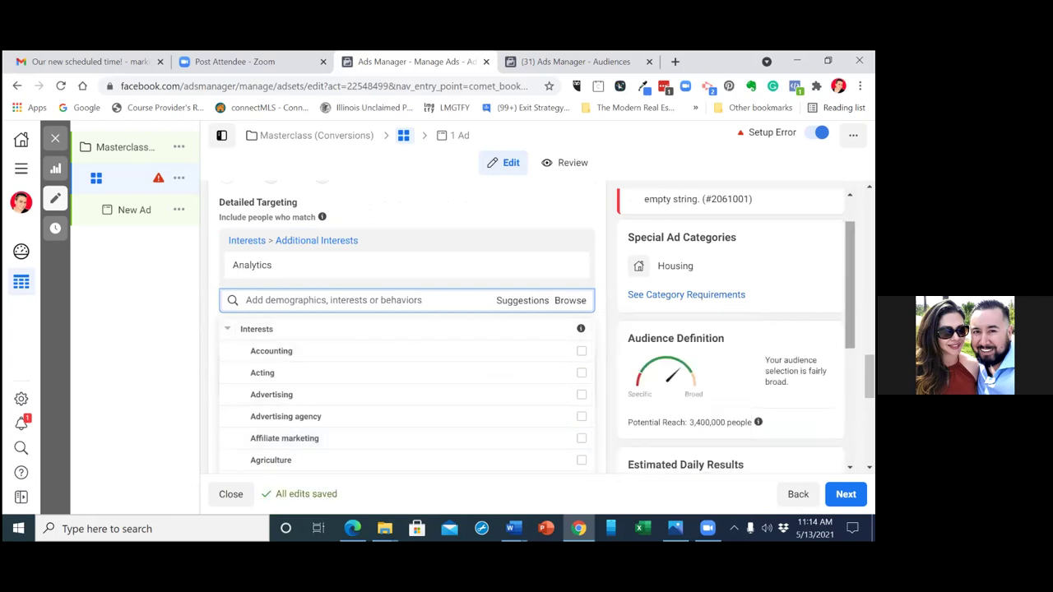
- Search for further "real estate" interests to include alongside Analytics and examine the suggestions
{"action": "scroll", "coordinate": [732, 370], "scroll_direction": "down", "scroll_amount": 5}
{"action": "scroll", "coordinate": [519, 287], "scroll_direction": "down", "scroll_amount": 1}
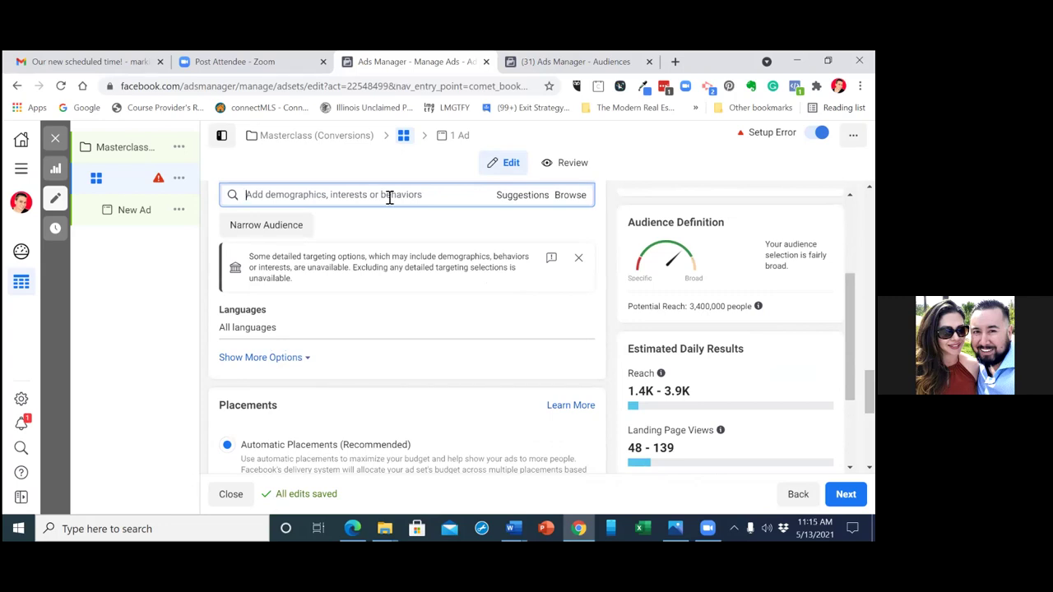
{"action": "left_click", "coordinate": [390, 198]}
{"action": "type", "text": "re"}
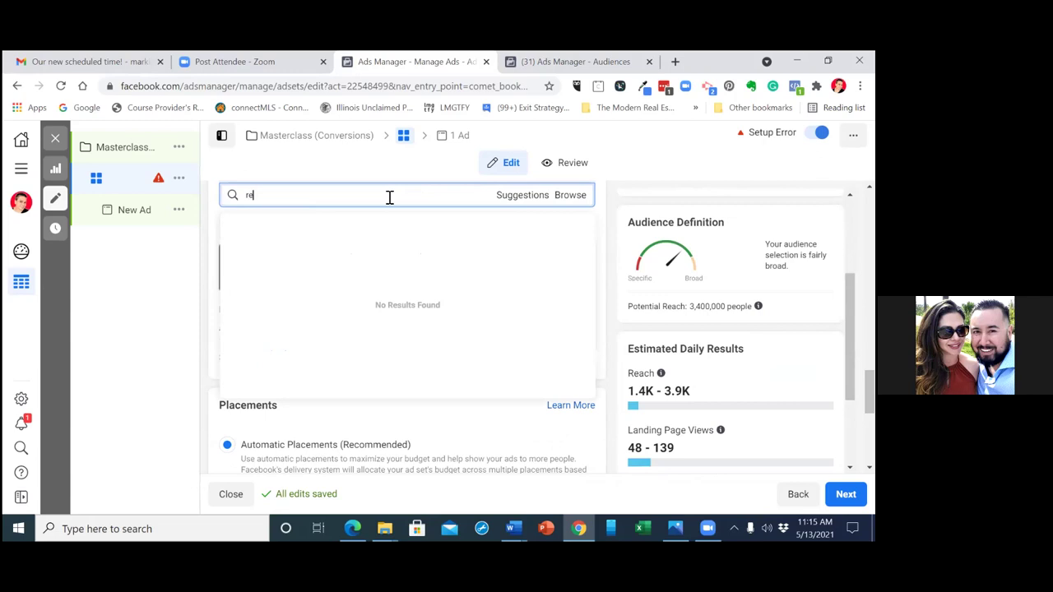
{"action": "type", "text": "al estate"}
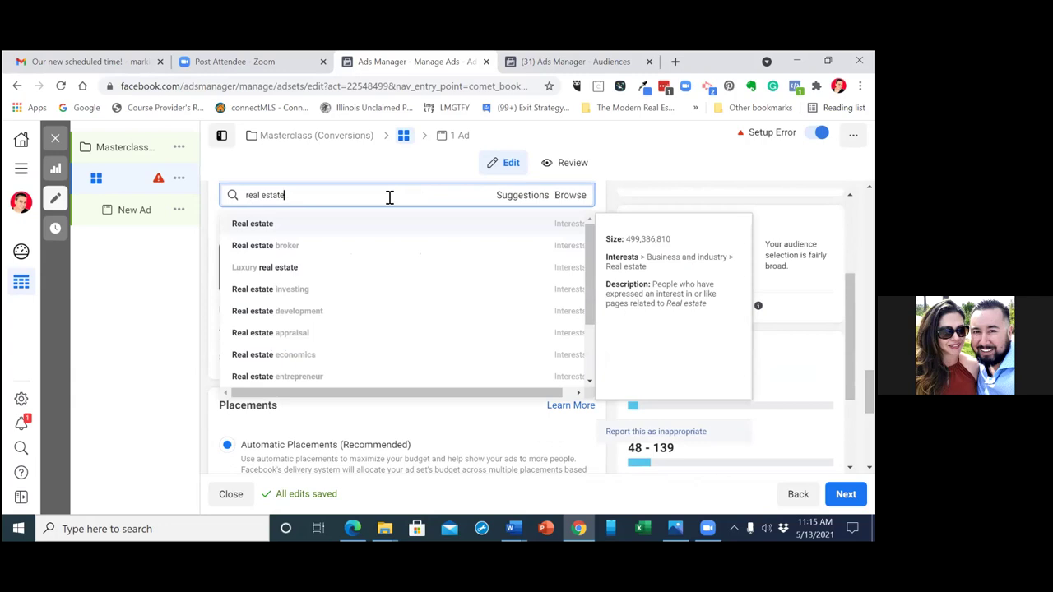
{"action": "mouse_move", "coordinate": [590, 231]}
{"action": "left_mouse_down"}
{"action": "mouse_move", "coordinate": [598, 335]}
{"action": "mouse_move", "coordinate": [594, 225]}
{"action": "left_mouse_up"}
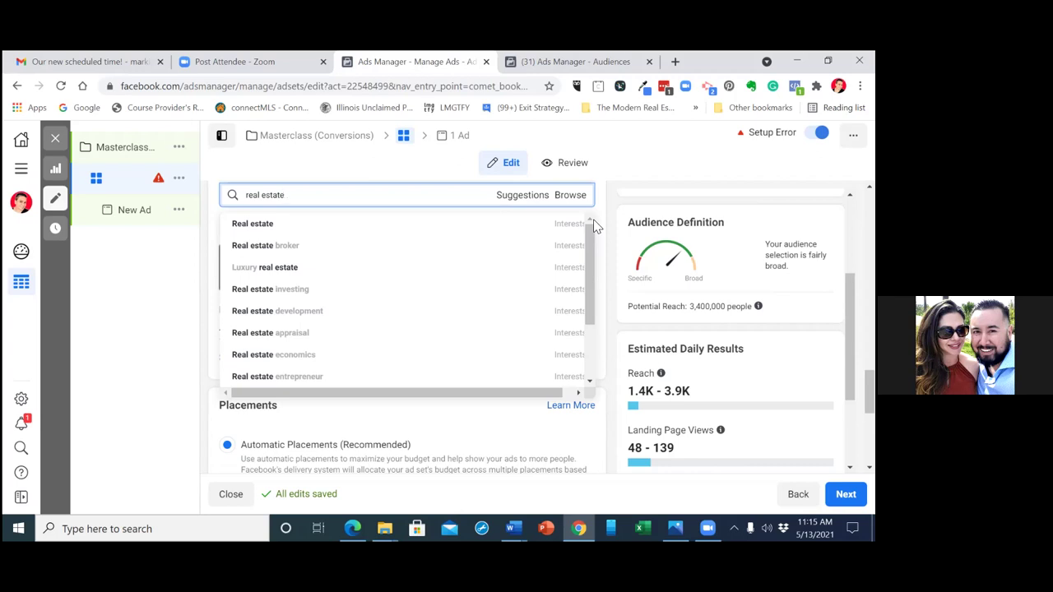
- Replace the detailed targeting search term with "leads"
{"action": "key", "text": "BackSpace"}
{"action": "key", "text": "BackSpace"}
{"action": "key", "text": "BackSpace"}
{"action": "key", "text": "BackSpace"}
{"action": "key", "text": "BackSpace"}
{"action": "key", "text": "BackSpace"}
{"action": "key", "text": "BackSpace"}
{"action": "key", "text": "BackSpace"}
{"action": "key", "text": "BackSpace"}
{"action": "key", "text": "BackSpace"}
{"action": "key", "text": "BackSpace"}
{"action": "type", "text": "(ead"}
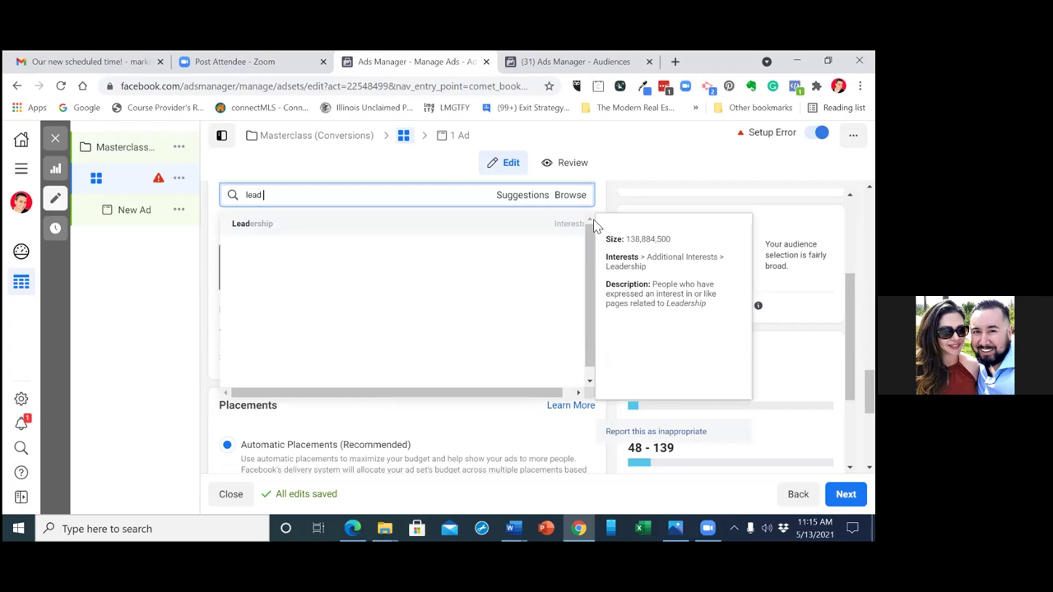
{"action": "type", "text": "s"}
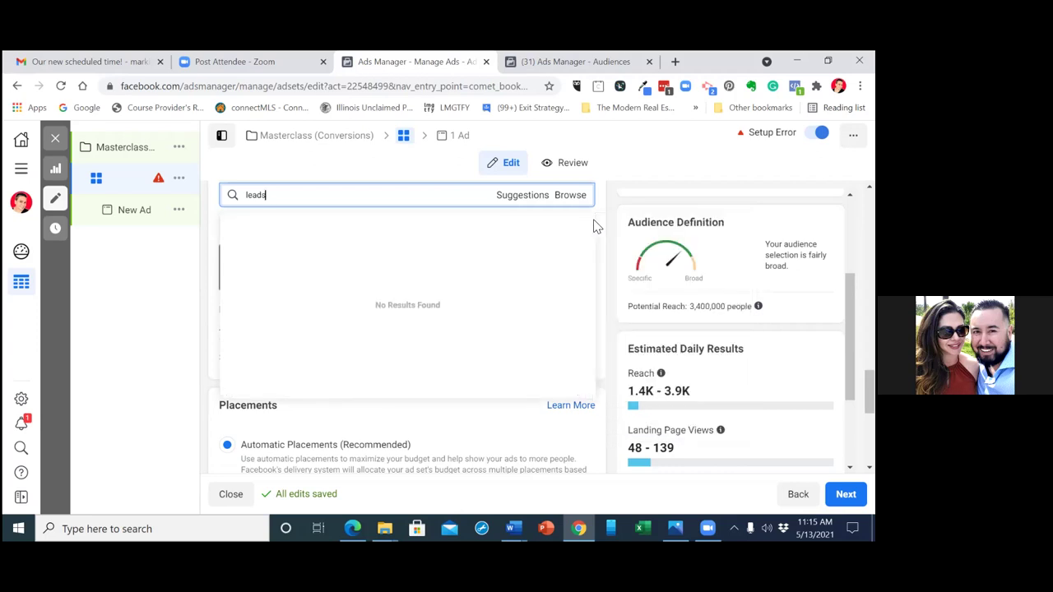
- Replace the detailed targeting search term with "real estate" and add the Real estate interest to the ad set
{"action": "key", "text": "BackSpace"}
{"action": "key", "text": "BackSpace"}
{"action": "key", "text": "BackSpace"}
{"action": "key", "text": "BackSpace"}
{"action": "key", "text": "BackSpace"}
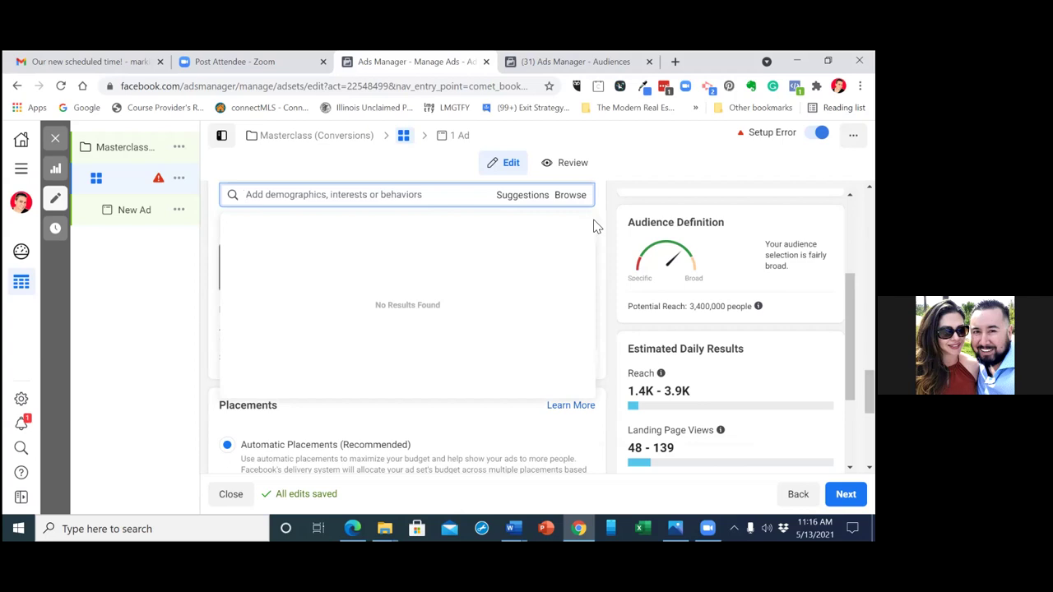
{"action": "type", "text": "re"}
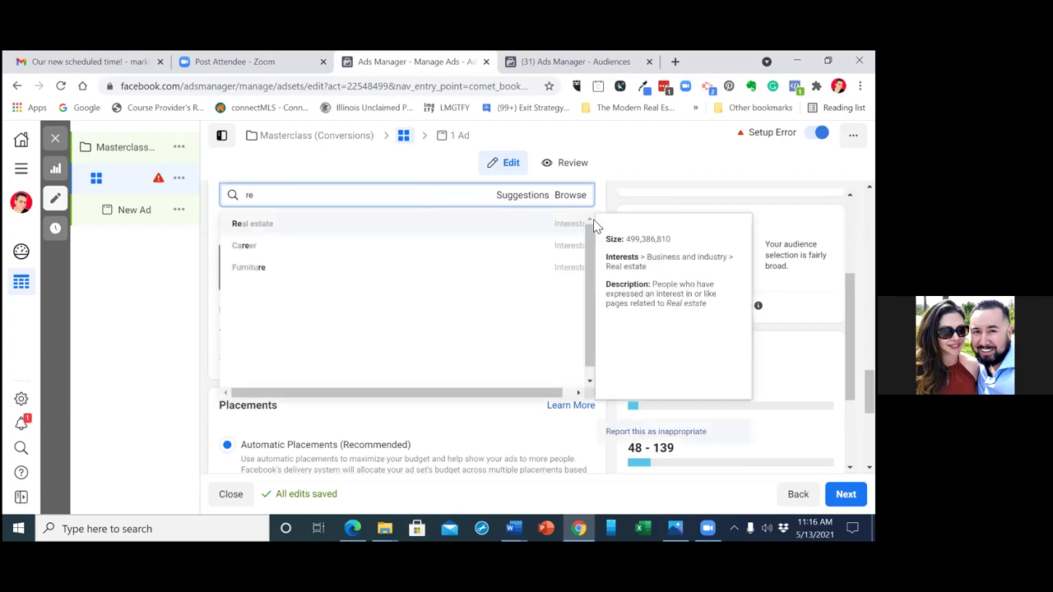
{"action": "type", "text": "al e"}
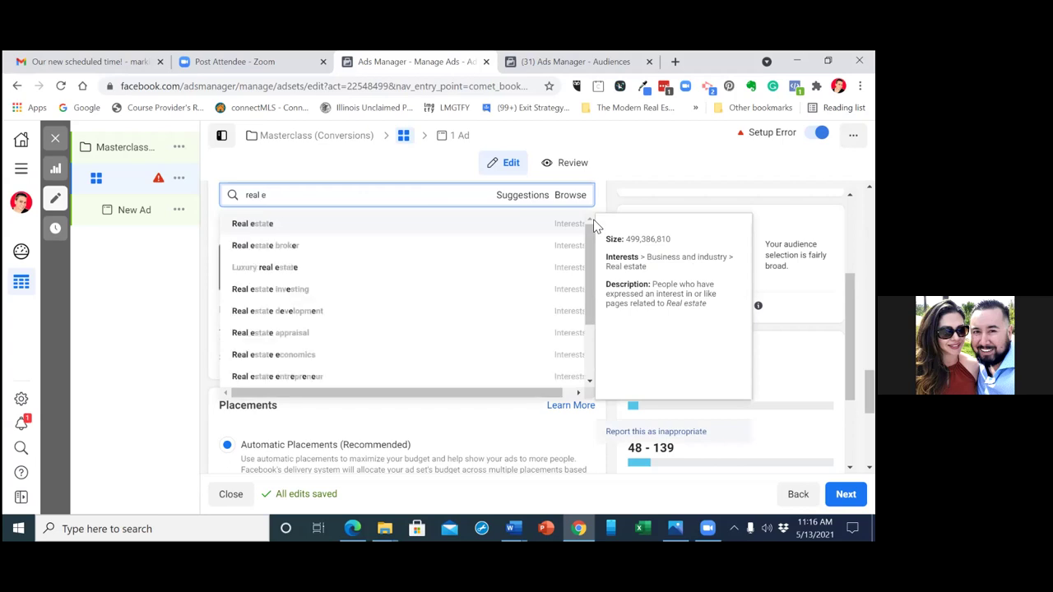
{"action": "type", "text": "state"}
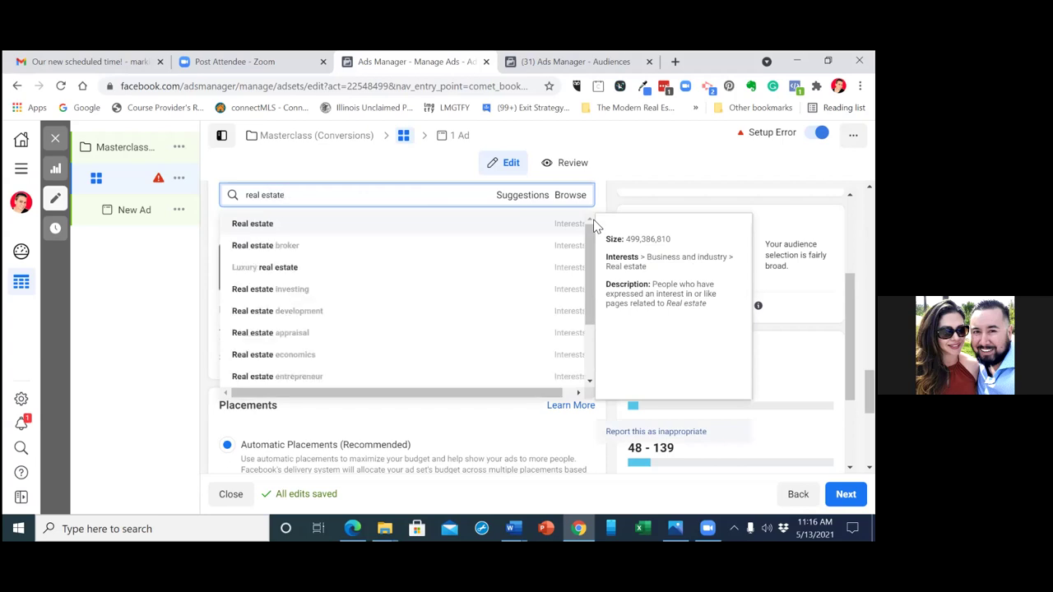
{"action": "left_click", "coordinate": [455, 226]}
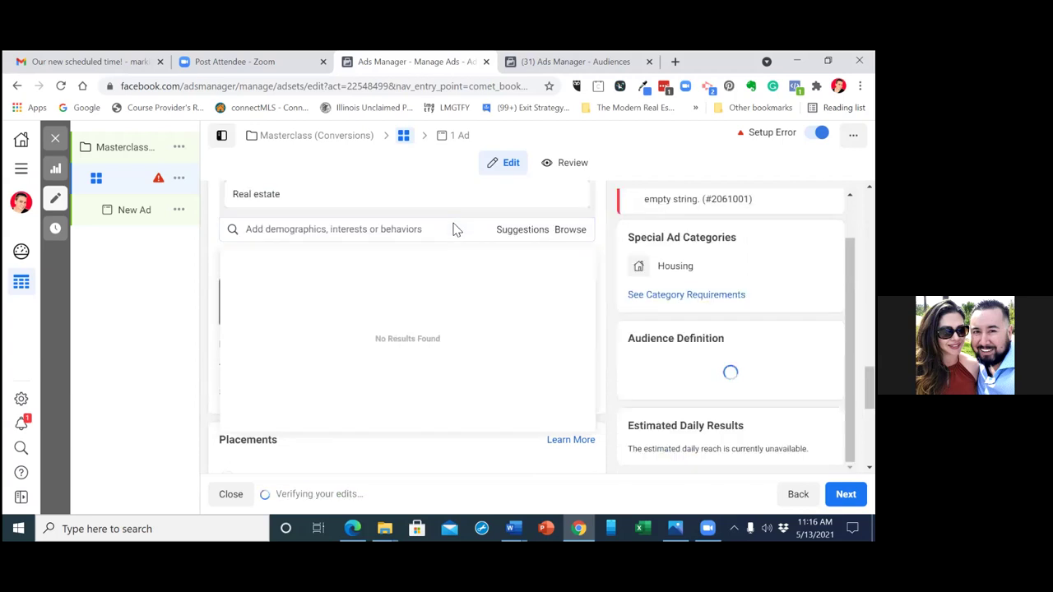
- Examine the suggested interests related to Real estate in the ad set's detailed targeting
{"action": "left_click", "coordinate": [529, 237]}
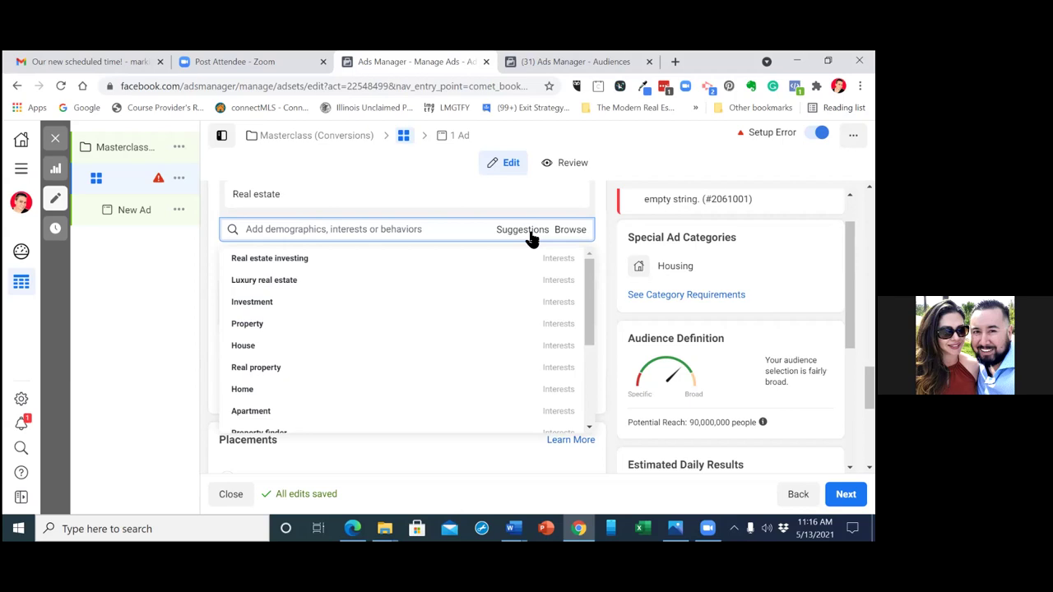
{"action": "left_click_drag", "start_coordinate": [589, 304], "coordinate": [594, 386]}
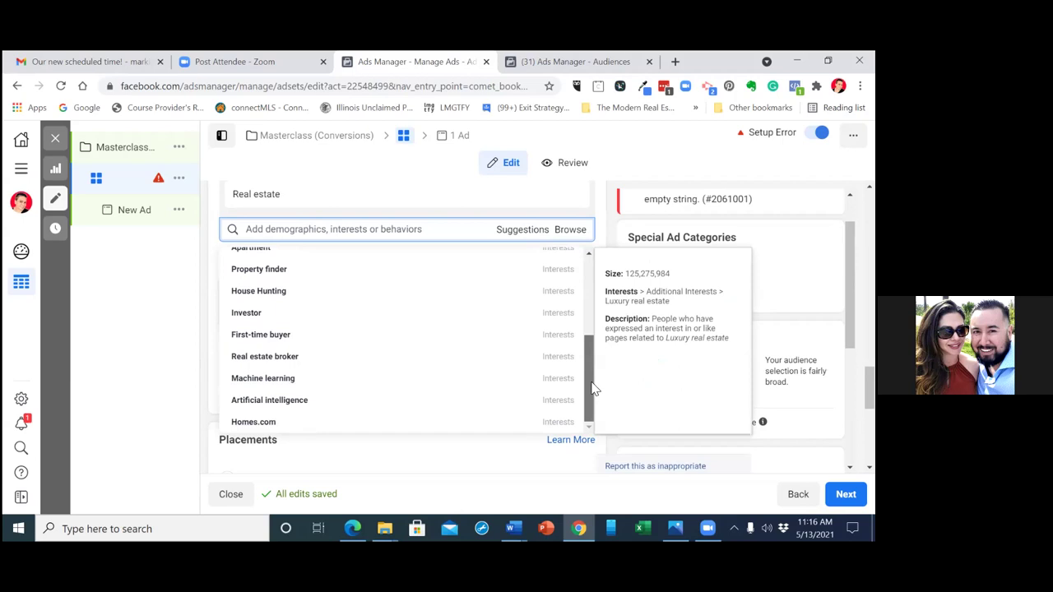
{"action": "left_click_drag", "start_coordinate": [594, 389], "coordinate": [594, 281]}
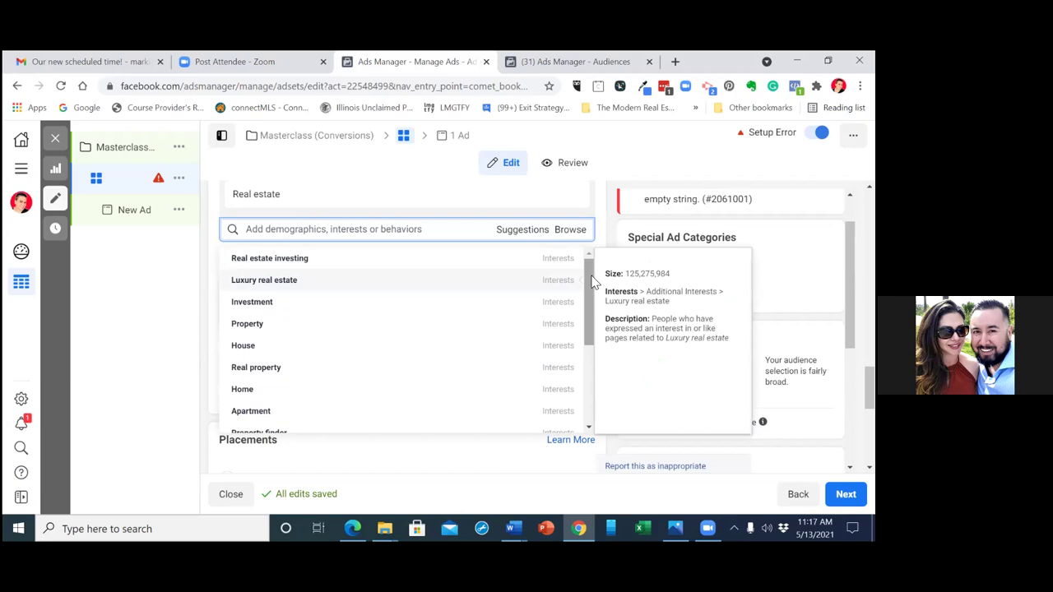
{"action": "left_click_drag", "start_coordinate": [590, 282], "coordinate": [594, 371]}
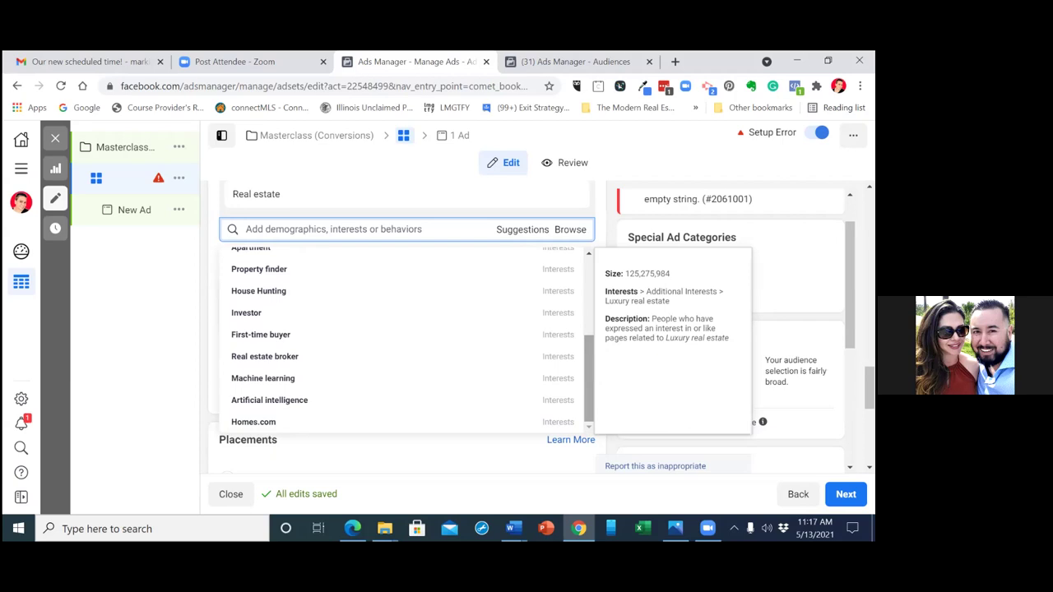
{"action": "left_click", "coordinate": [599, 223]}
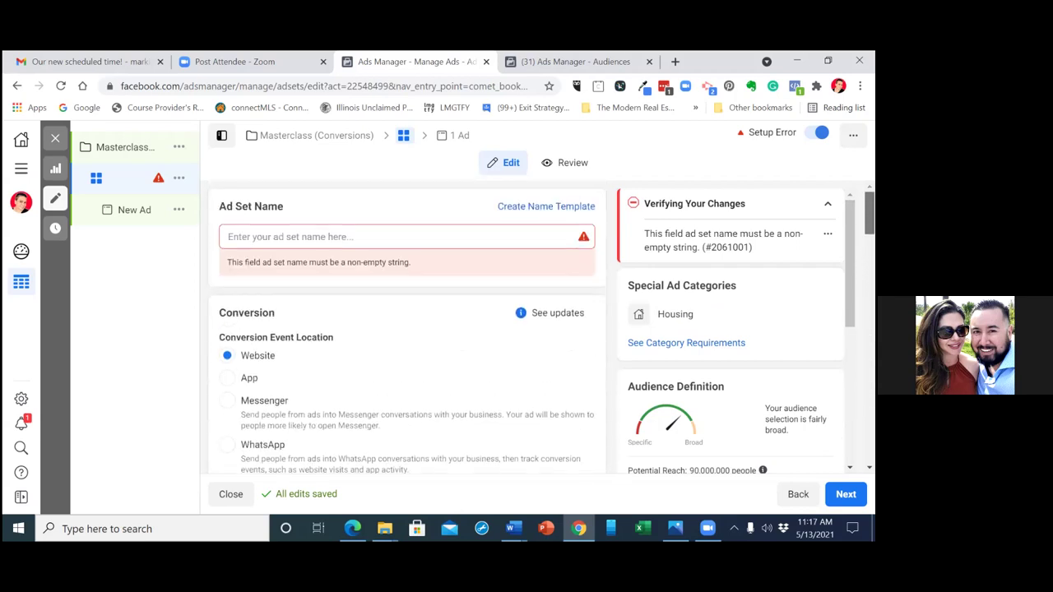
{"action": "left_click", "coordinate": [408, 237]}
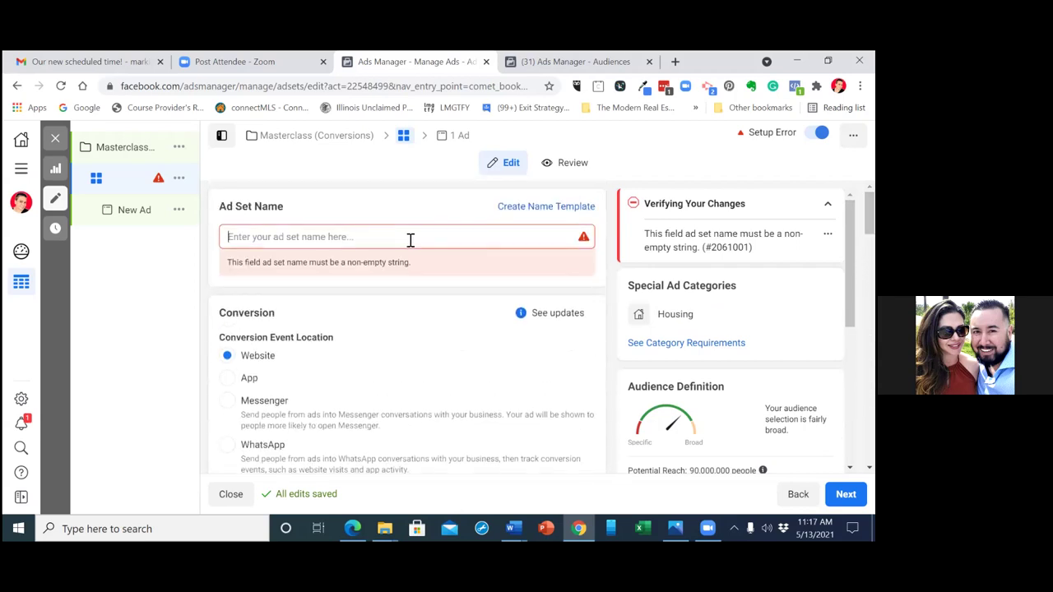
{"action": "type", "text": "M"}
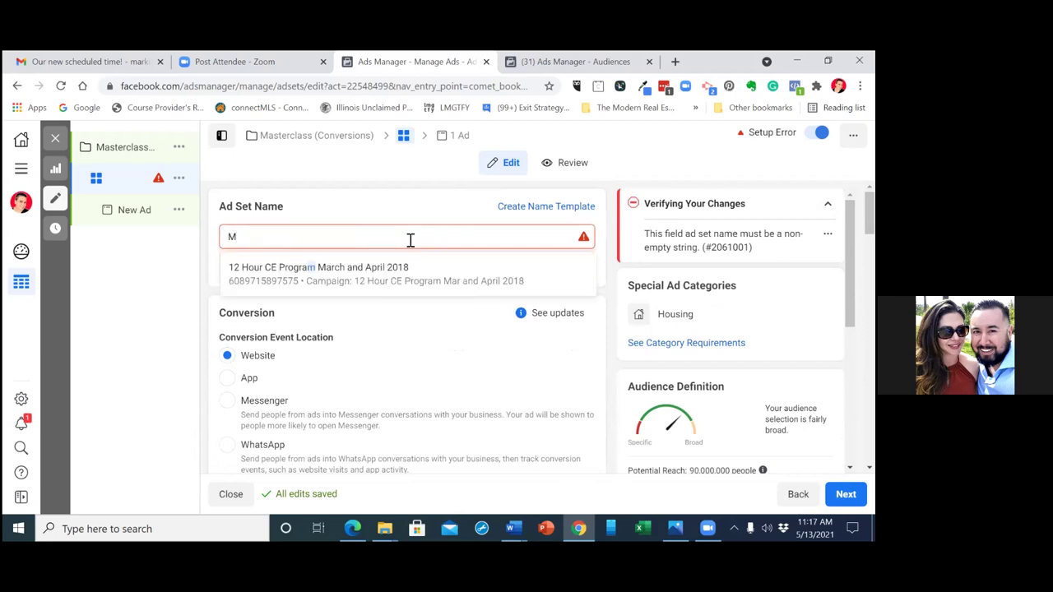
{"action": "type", "text": "s"}
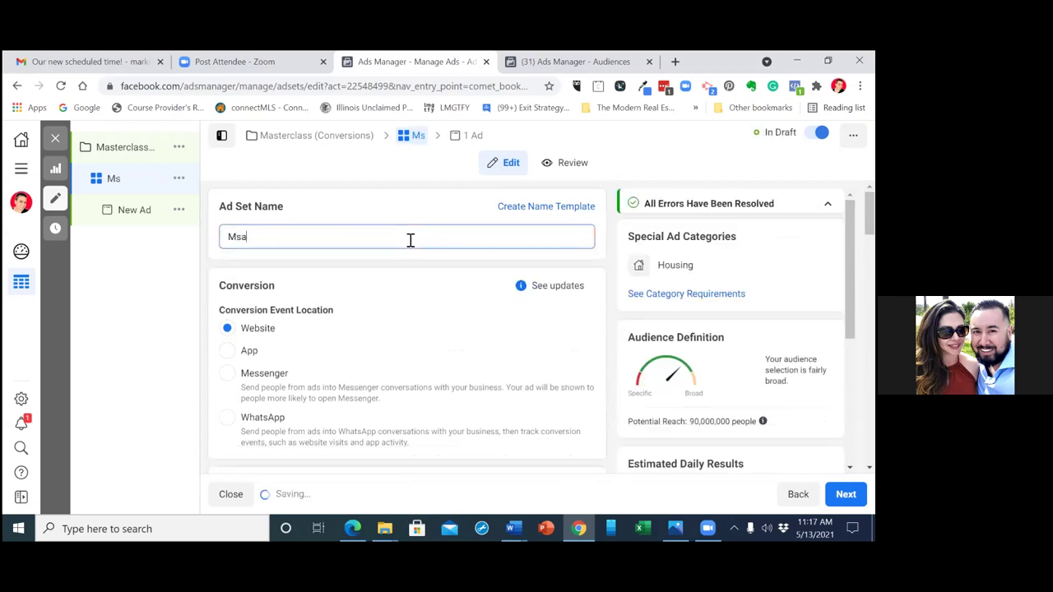
{"action": "key", "text": "BackSpace"}
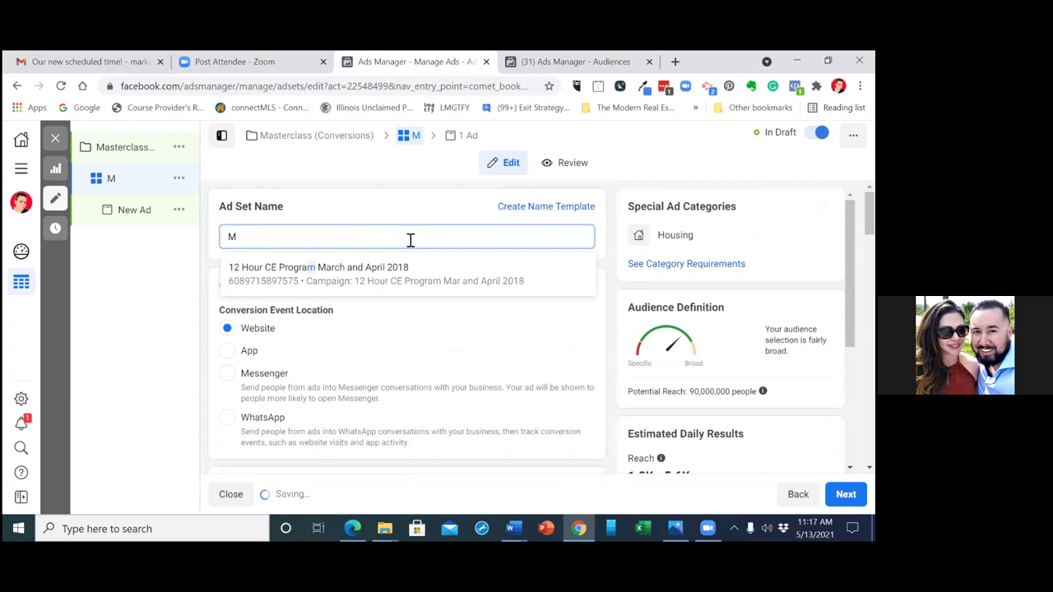
{"action": "type", "text": "as"}
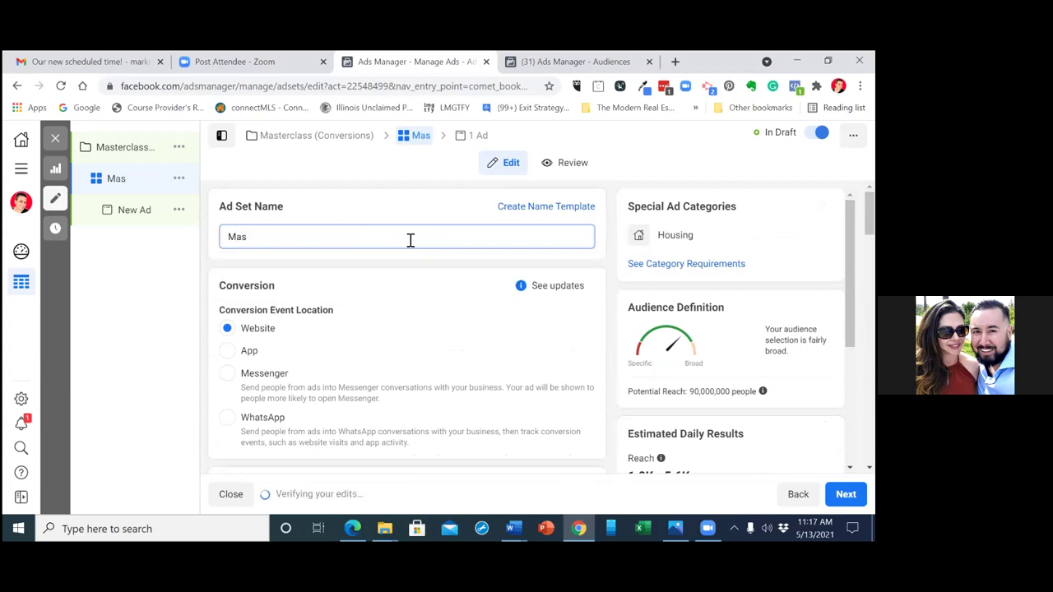
{"action": "type", "text": "r"}
{"action": "type", "text": "ter"}
{"action": "type", "text": "cla"}
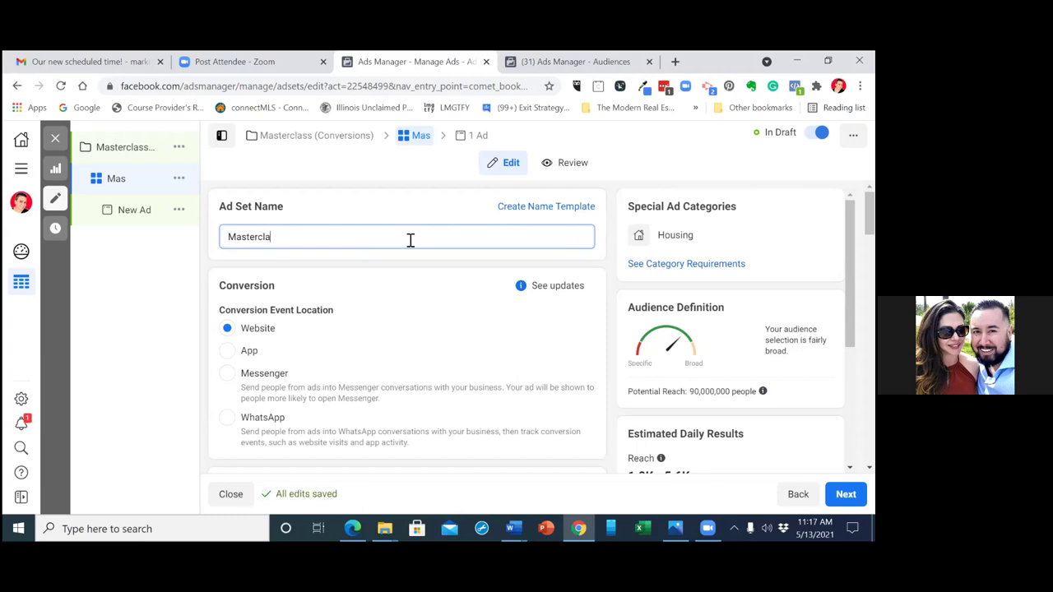
{"action": "type", "text": "ss AD"}
{"action": "key", "text": "BackSpace"}
{"action": "key", "text": "BackSpace"}
{"action": "type", "text": "(A"}
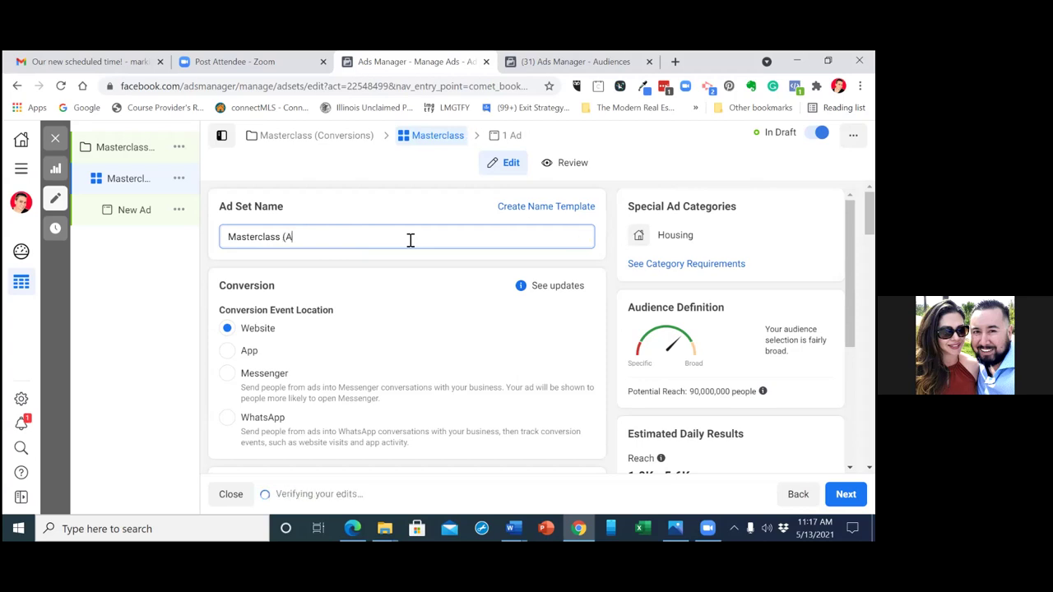
{"action": "type", "text": "d) Sa"}
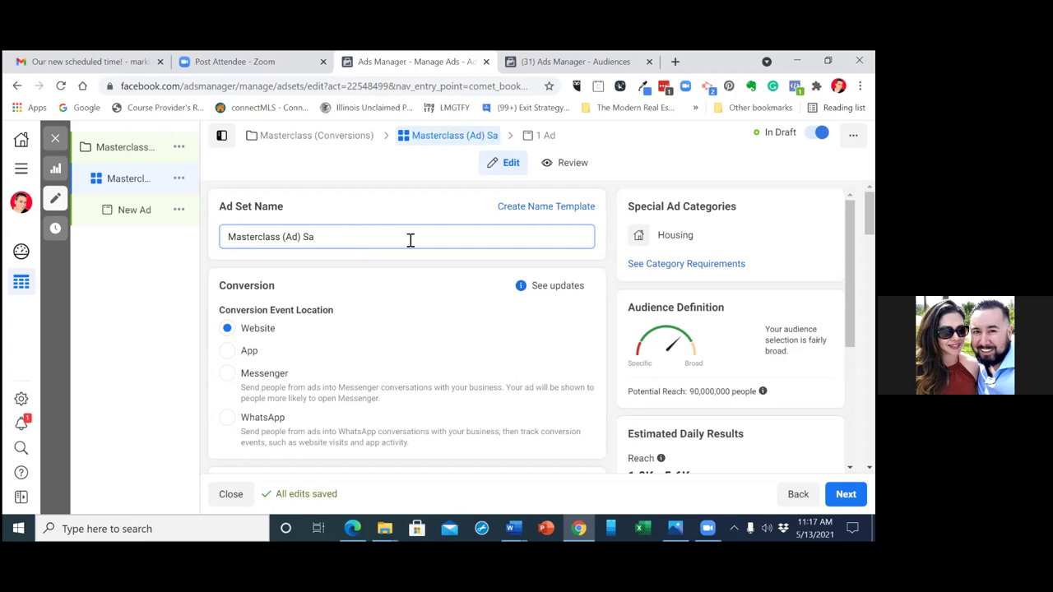
{"action": "key", "text": "BackSpace"}
{"action": "key", "text": "BackSpace"}
{"action": "key", "text": "BackSpace"}
{"action": "key", "text": "BackSpace"}
{"action": "key", "text": "BackSpace"}
{"action": "key", "text": "BackSpace"}
{"action": "key", "text": "BackSpace"}
{"action": "key", "text": "BackSpace"}
{"action": "key", "text": "BackSpace"}
{"action": "key", "text": "BackSpace"}
{"action": "key", "text": "BackSpace"}
{"action": "key", "text": "BackSpace"}
{"action": "key", "text": "BackSpace"}
{"action": "key", "text": "BackSpace"}
{"action": "key", "text": "BackSpace"}
{"action": "key", "text": "BackSpace"}
{"action": "key", "text": "BackSpace"}
{"action": "key", "text": "BackSpace"}
{"action": "key", "text": "BackSpace"}
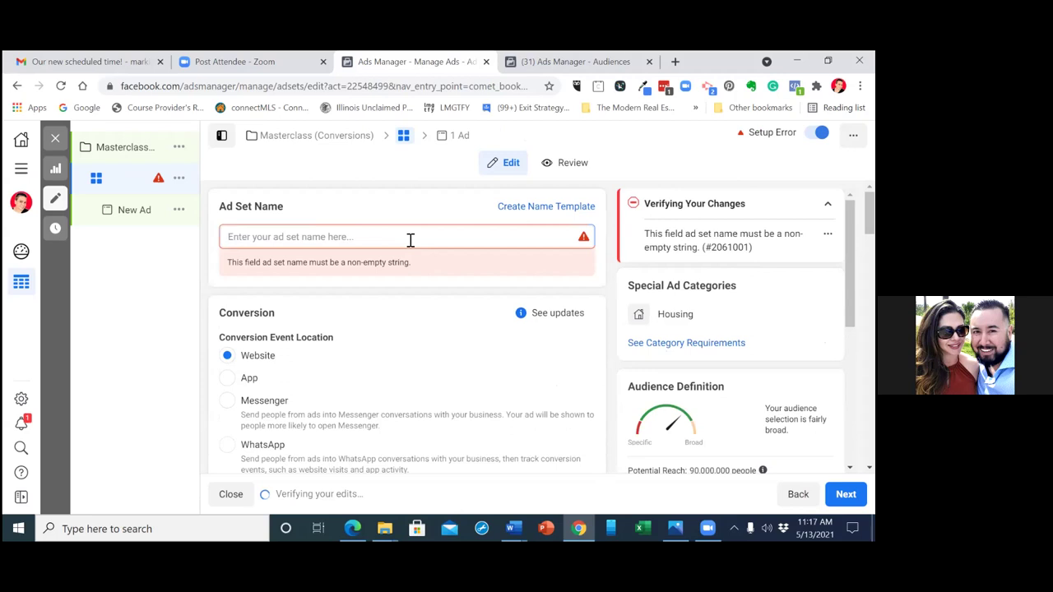
- Name the ad set "Real Estate - US"
{"action": "type", "text": "Real"}
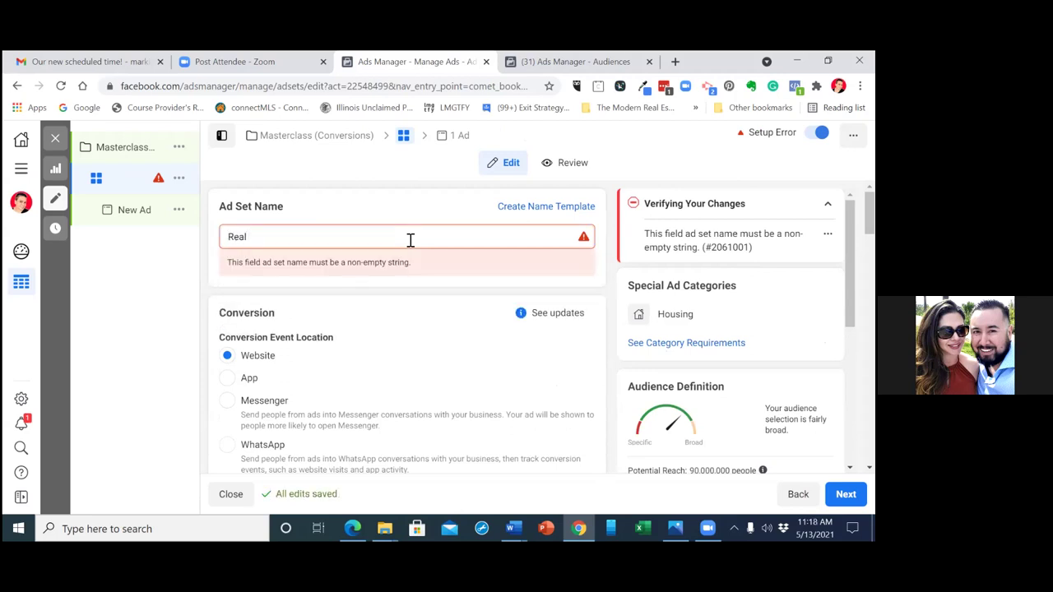
{"action": "type", "text": " Estate"}
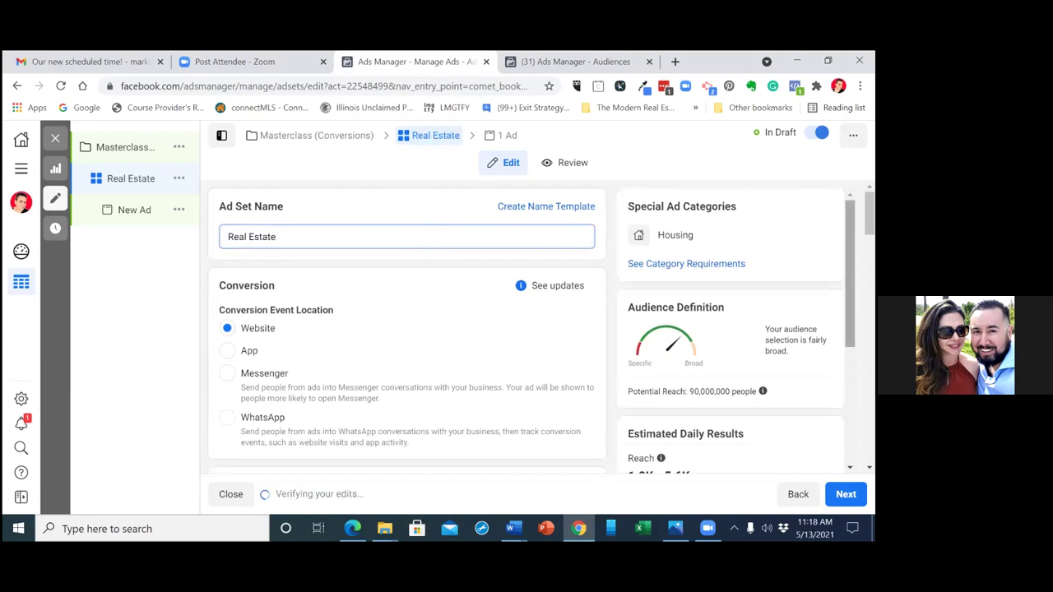
{"action": "type", "text": "-"}
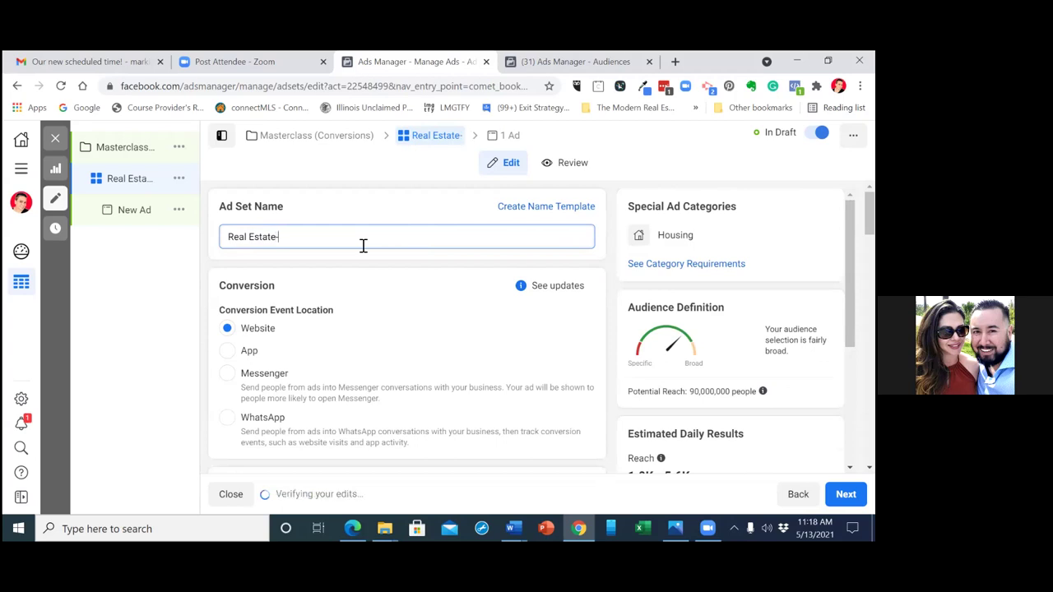
{"action": "key", "text": "BackSpace"}
{"action": "type", "text": " - US"}
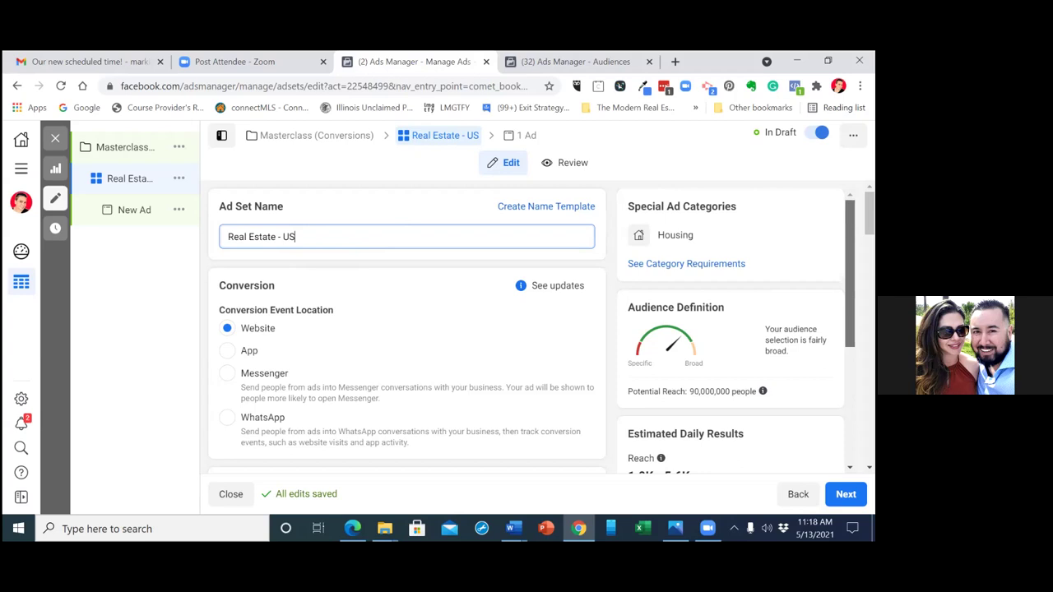
- Set the ad set's daily budget to $5.00 under Budget & Schedule
{"action": "scroll", "coordinate": [733, 329], "scroll_direction": "down", "scroll_amount": 1}
{"action": "scroll", "coordinate": [407, 329], "scroll_direction": "down", "scroll_amount": 1}
{"action": "scroll", "coordinate": [407, 329], "scroll_direction": "down", "scroll_amount": 1}
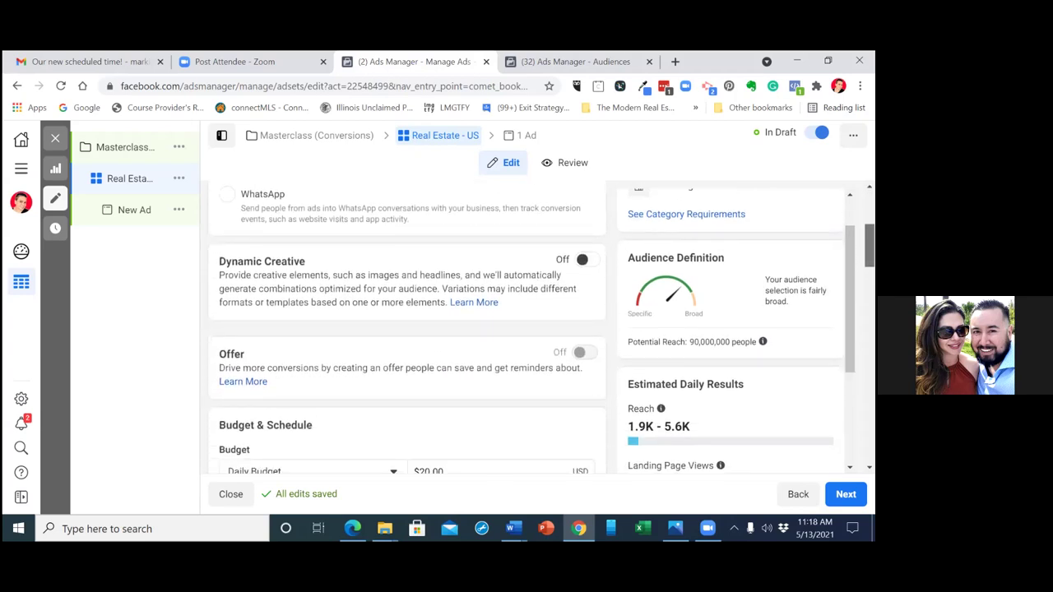
{"action": "scroll", "coordinate": [407, 329], "scroll_direction": "down", "scroll_amount": 2}
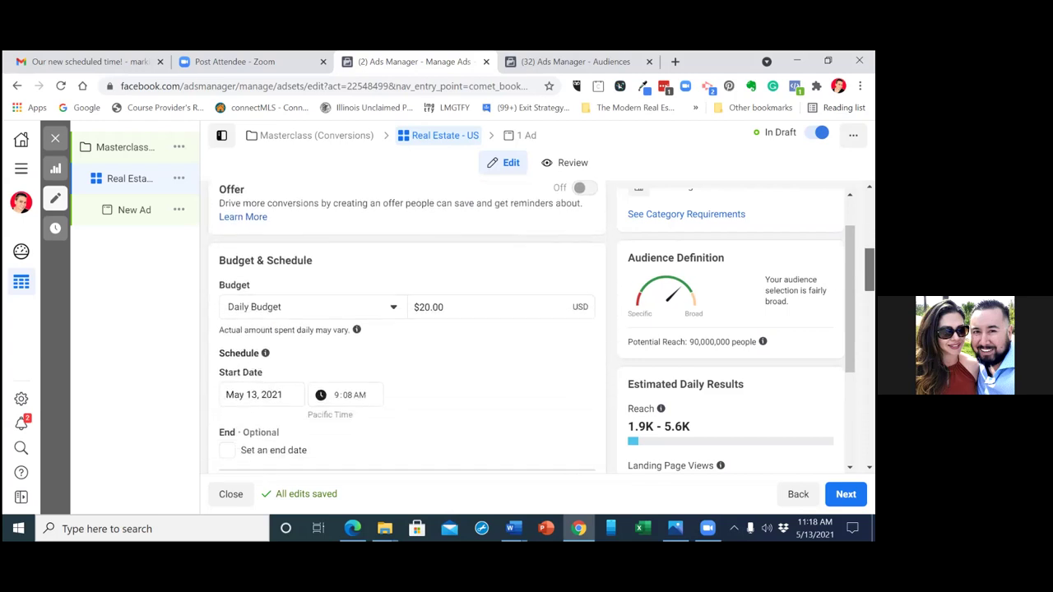
{"action": "scroll", "coordinate": [407, 329], "scroll_direction": "down", "scroll_amount": 1}
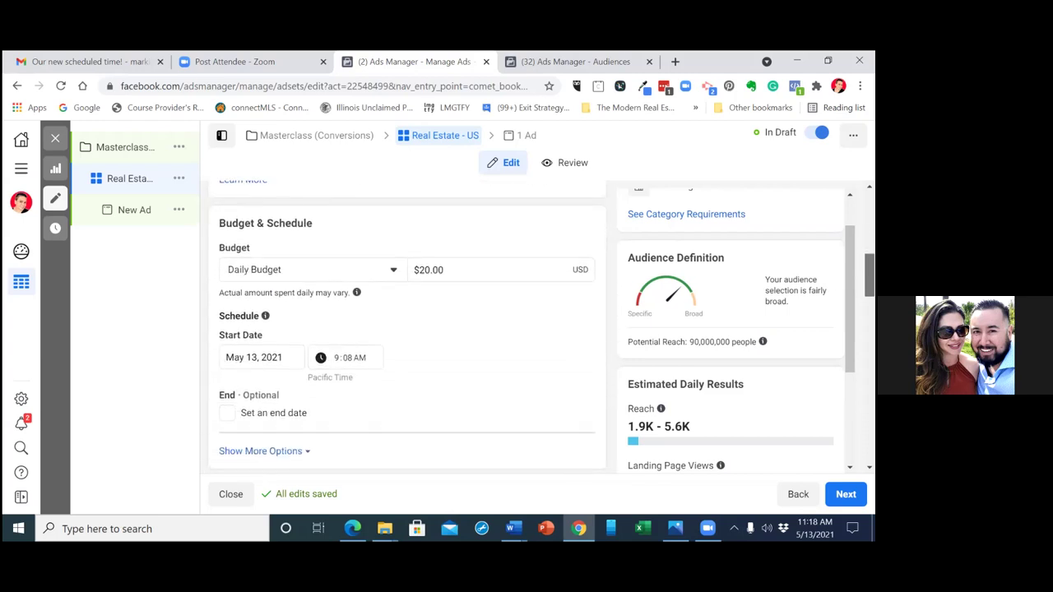
{"action": "scroll", "coordinate": [407, 329], "scroll_direction": "down", "scroll_amount": 1}
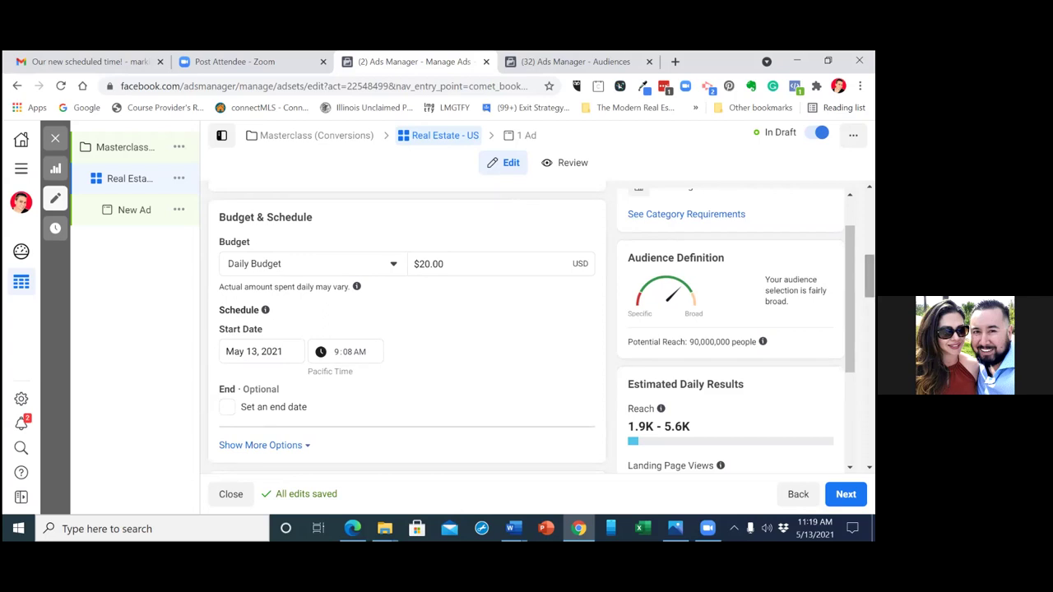
{"action": "left_click", "coordinate": [428, 263]}
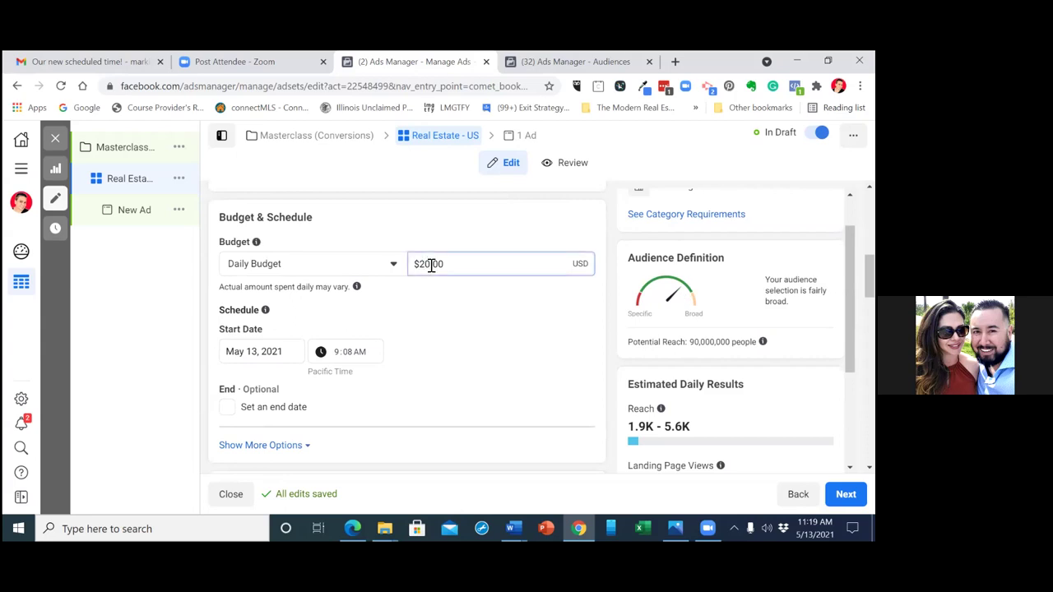
{"action": "key", "text": "BackSpace"}
{"action": "key", "text": "BackSpace"}
{"action": "type", "text": "5"}
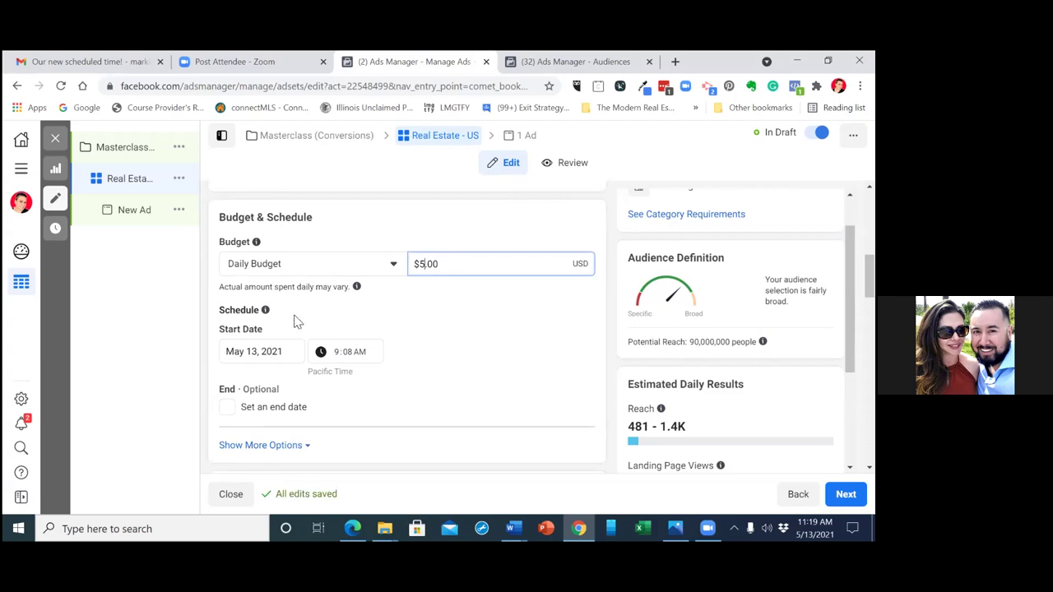
- Schedule the ad set to start on May 14, 2021 at 6:00 AM Pacific Time
{"action": "left_click", "coordinate": [284, 355]}
{"action": "left_click", "coordinate": [344, 263]}
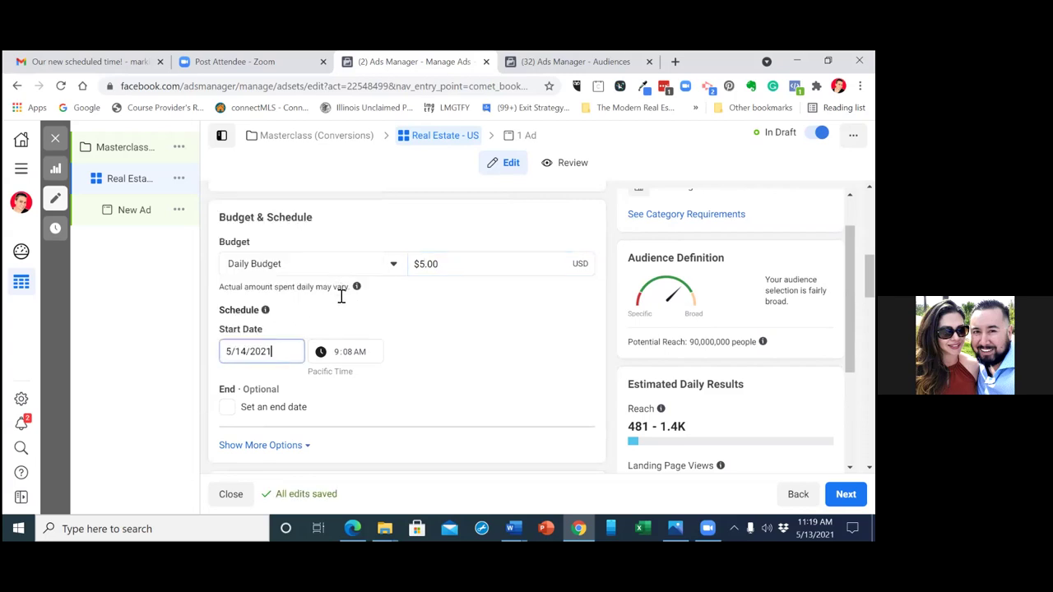
{"action": "left_click", "coordinate": [342, 356]}
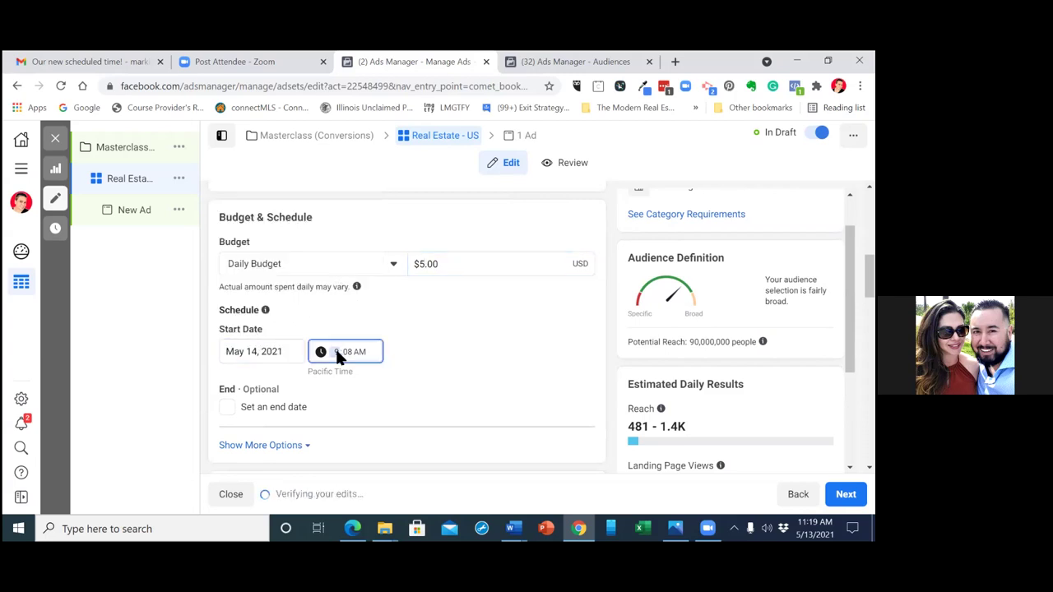
{"action": "left_click", "coordinate": [348, 356]}
{"action": "type", "text": "00"}
{"action": "left_click", "coordinate": [523, 386]}
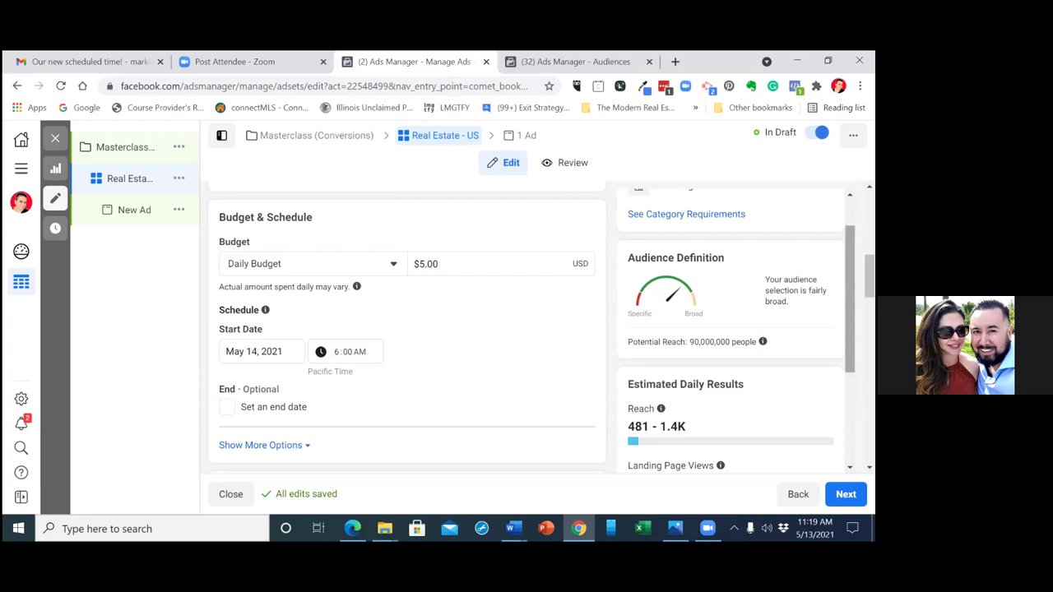
- Remove the Analytics interest from the ad set's detailed targeting, keeping Real estate as the only interest
{"action": "scroll", "coordinate": [407, 327], "scroll_direction": "down", "scroll_amount": 2}
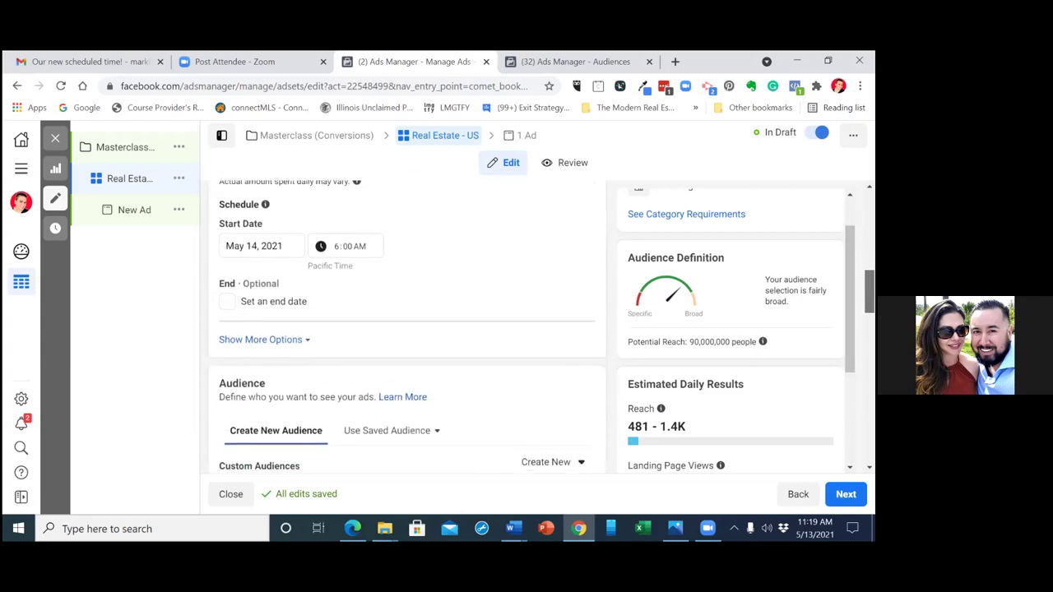
{"action": "scroll", "coordinate": [407, 326], "scroll_direction": "down", "scroll_amount": 1}
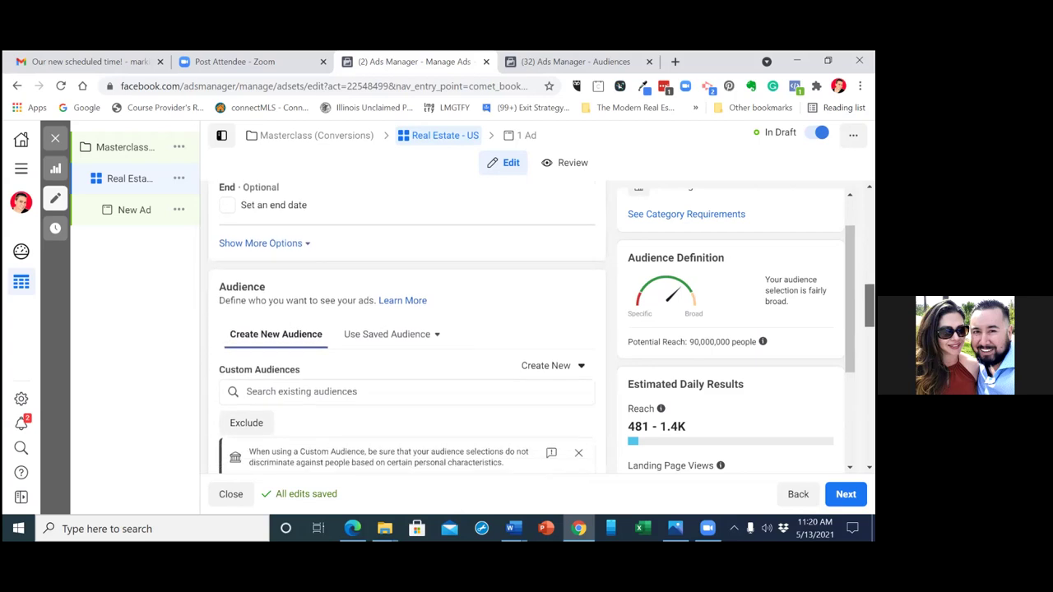
{"action": "scroll", "coordinate": [407, 327], "scroll_direction": "down", "scroll_amount": 1}
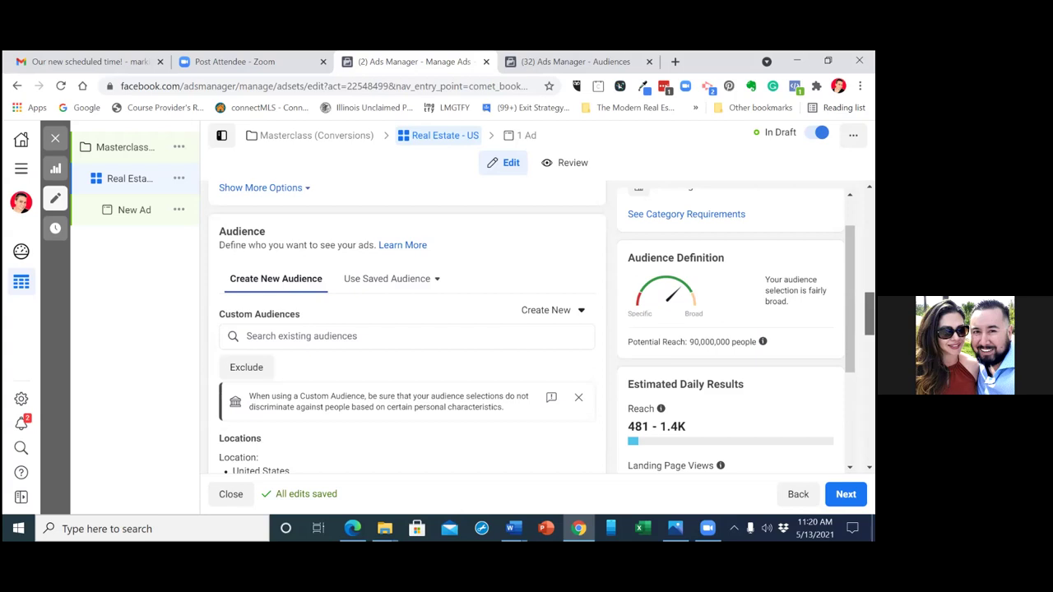
{"action": "scroll", "coordinate": [407, 327], "scroll_direction": "down", "scroll_amount": 1}
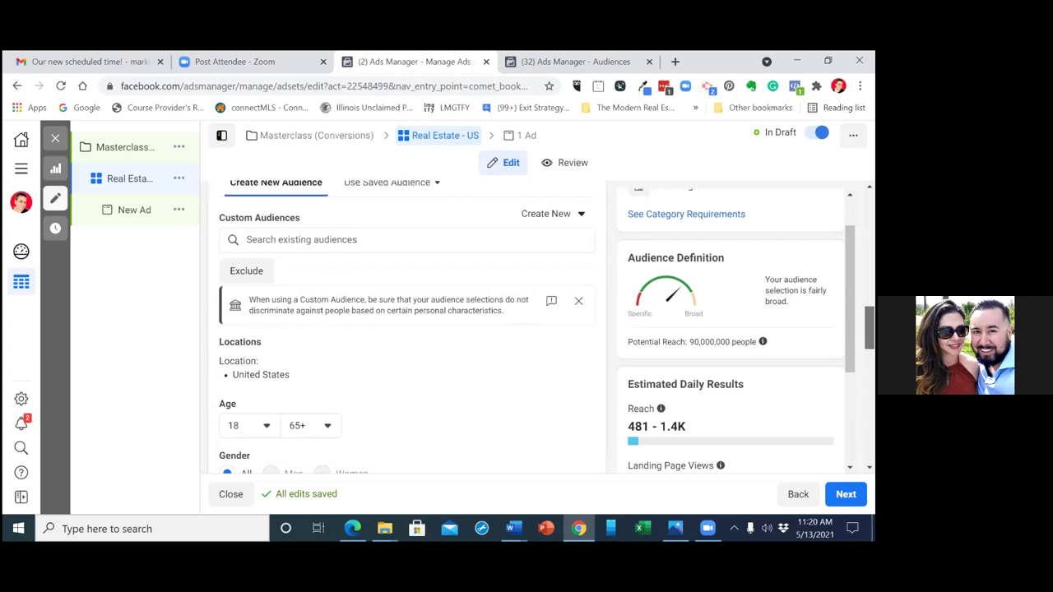
{"action": "scroll", "coordinate": [406, 329], "scroll_direction": "up", "scroll_amount": 2}
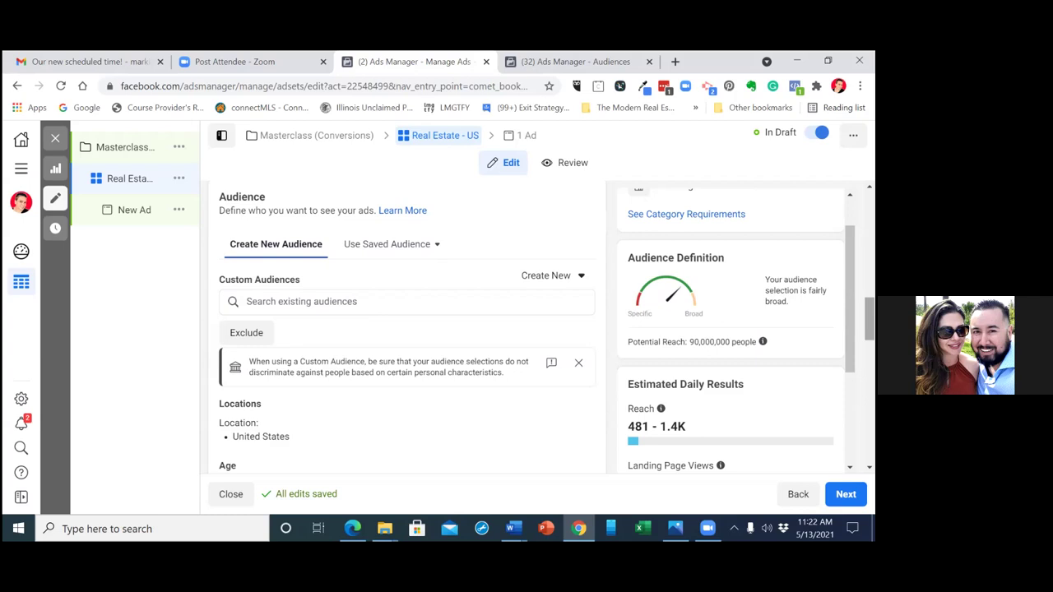
{"action": "scroll", "coordinate": [736, 329], "scroll_direction": "down", "scroll_amount": 1}
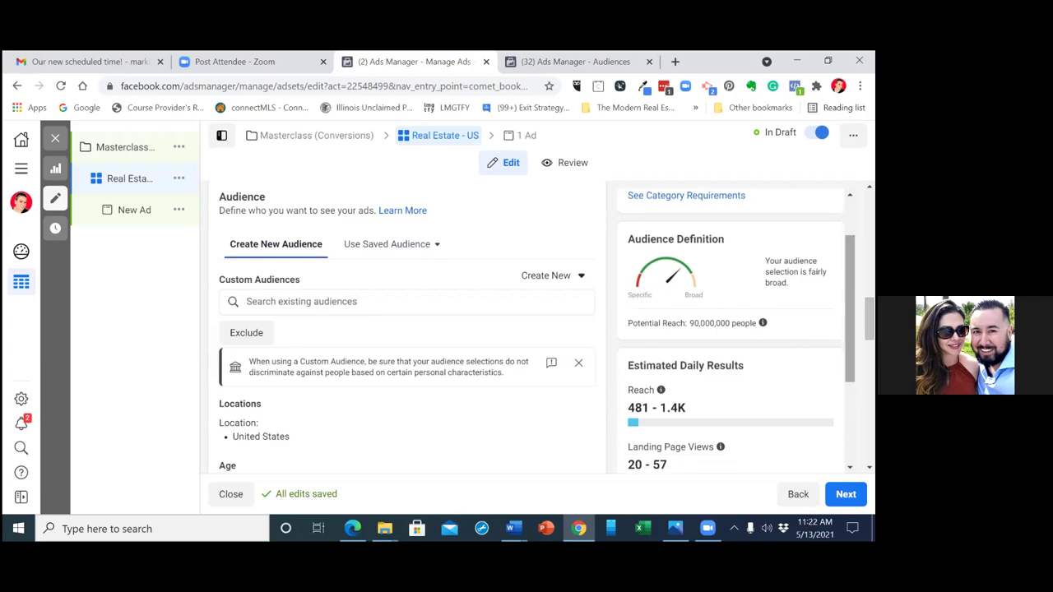
{"action": "scroll", "coordinate": [407, 329], "scroll_direction": "down", "scroll_amount": 1}
{"action": "scroll", "coordinate": [407, 329], "scroll_direction": "down", "scroll_amount": 1}
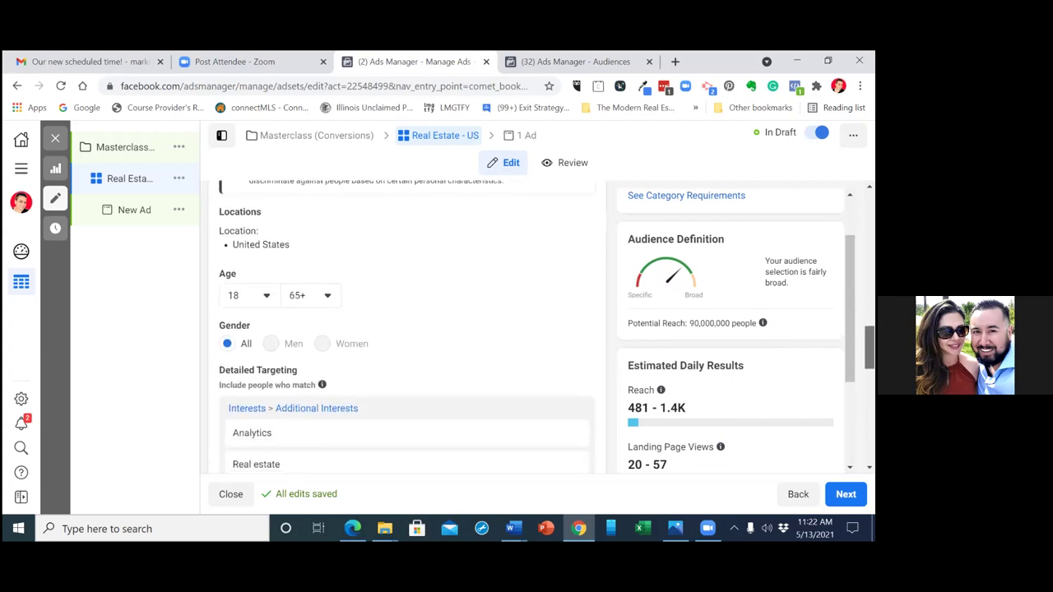
{"action": "scroll", "coordinate": [407, 329], "scroll_direction": "down", "scroll_amount": 1}
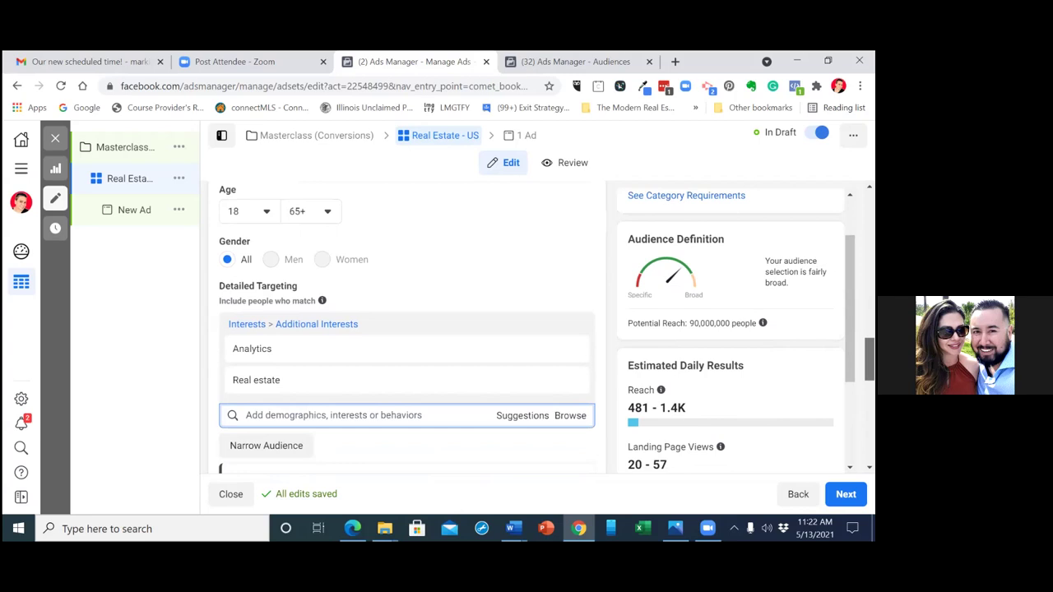
{"action": "mouse_move", "coordinate": [280, 353]}
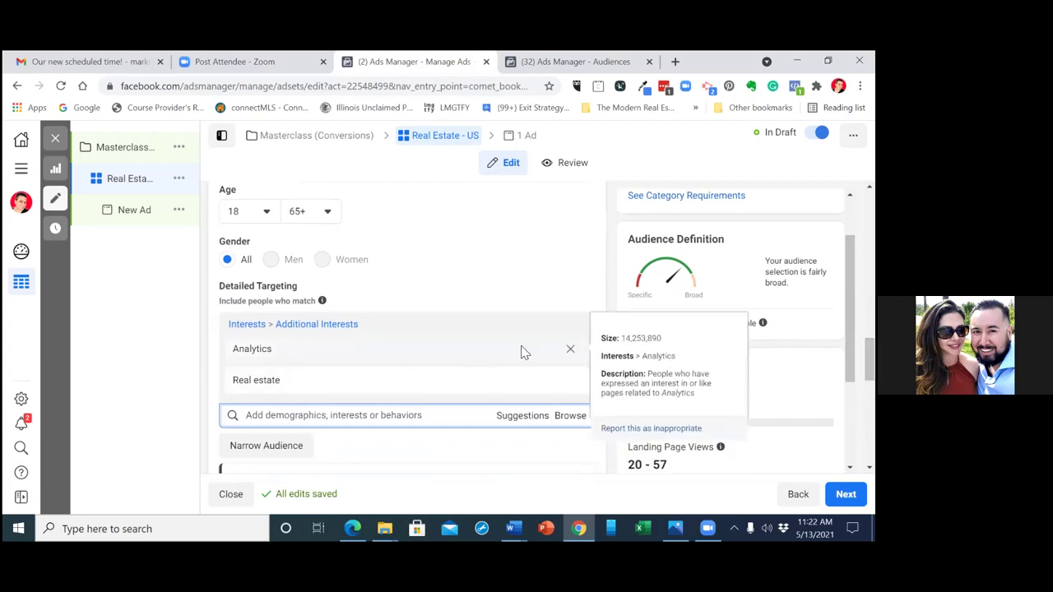
{"action": "left_click", "coordinate": [571, 351]}
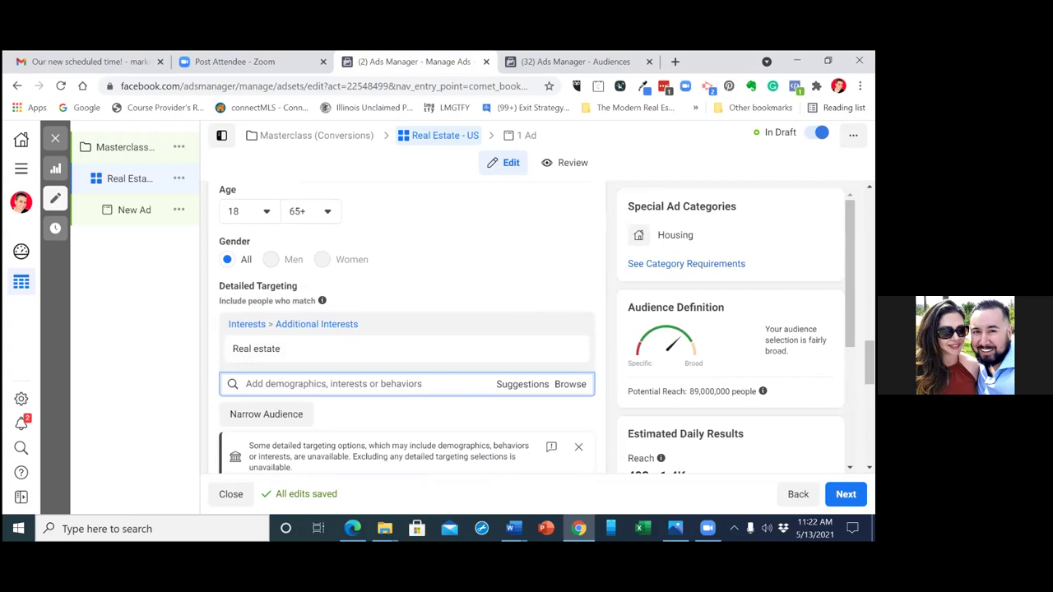
- Expand the additional audience options, restrict the ad set's language to English (All) and dismiss the specialized option note
{"action": "scroll", "coordinate": [407, 329], "scroll_direction": "down", "scroll_amount": 3}
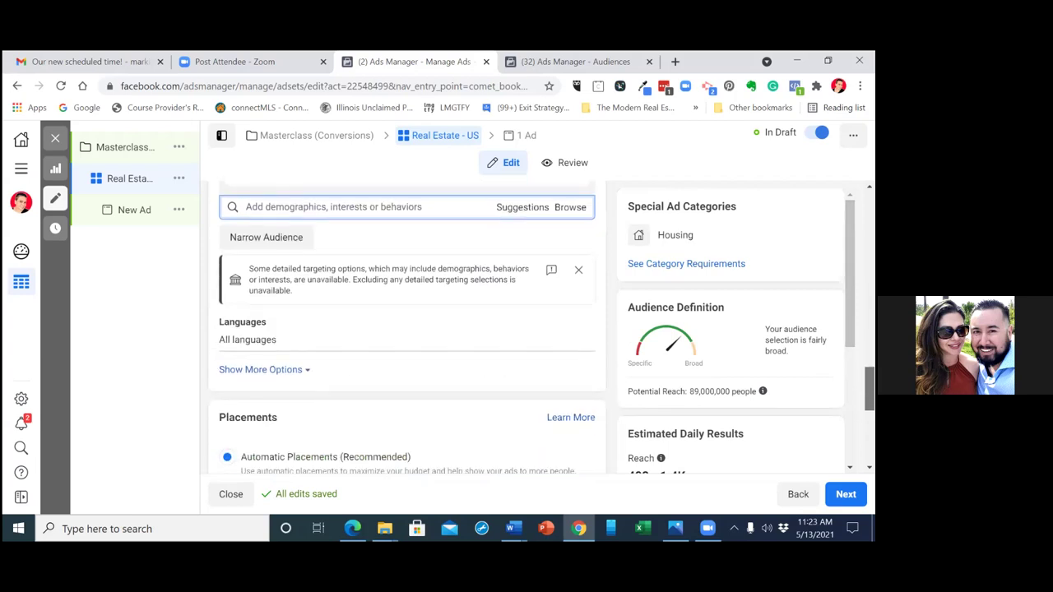
{"action": "left_click", "coordinate": [261, 372]}
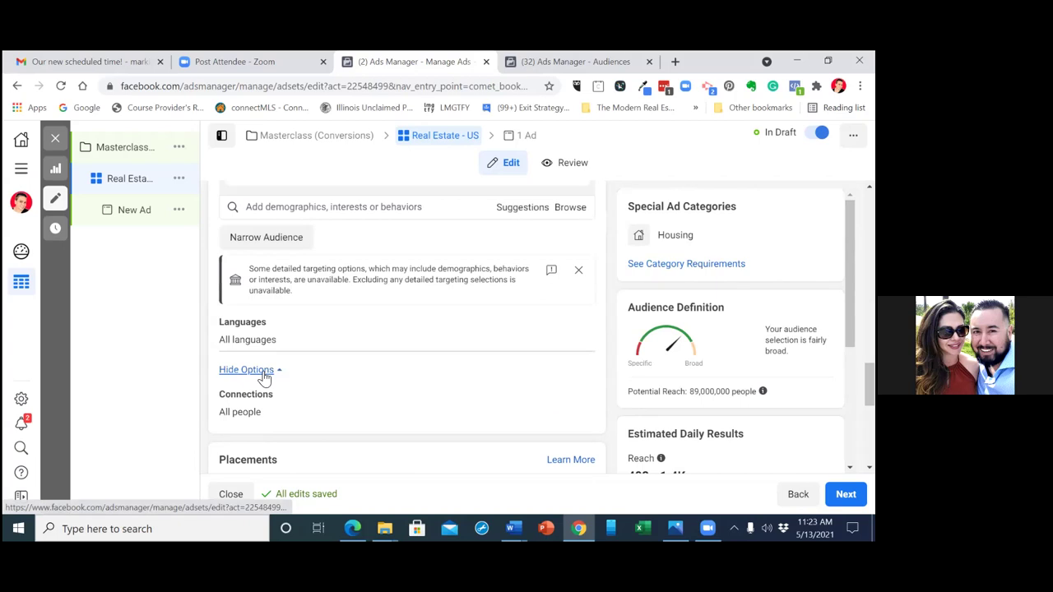
{"action": "mouse_move", "coordinate": [258, 337]}
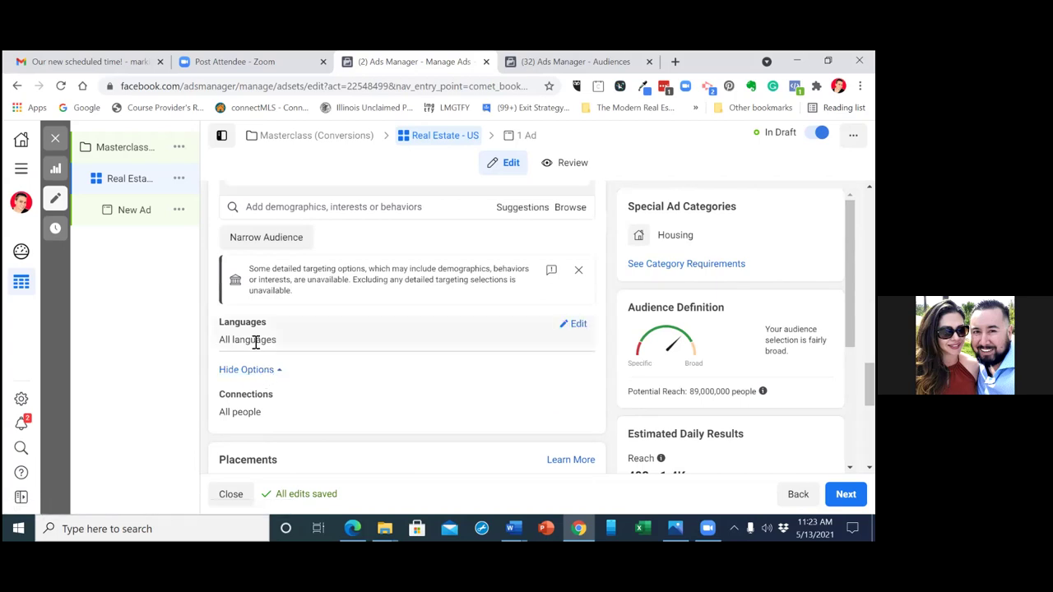
{"action": "left_click", "coordinate": [573, 326]}
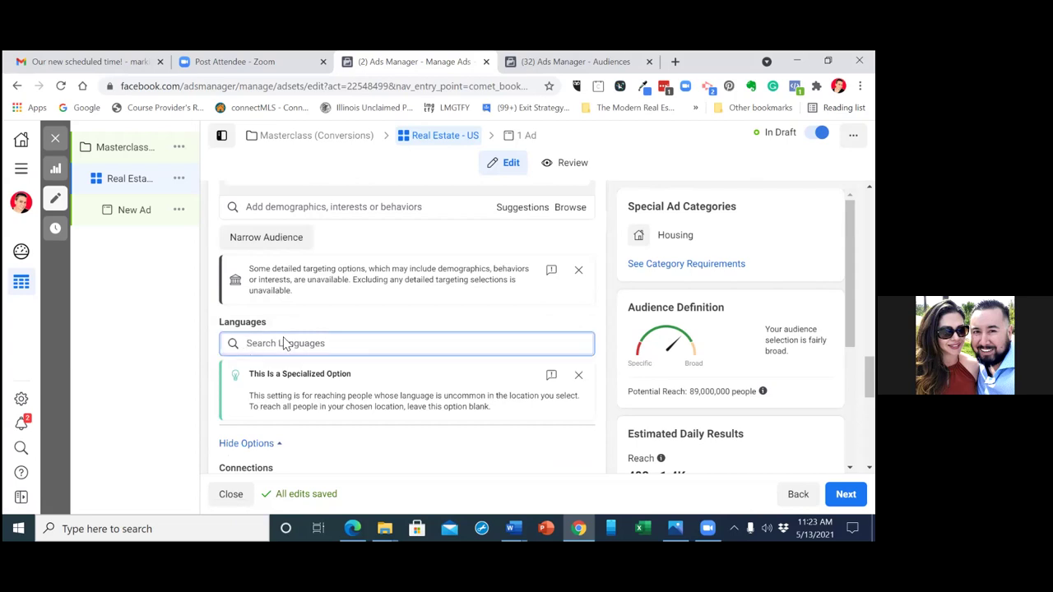
{"action": "type", "text": "englis"}
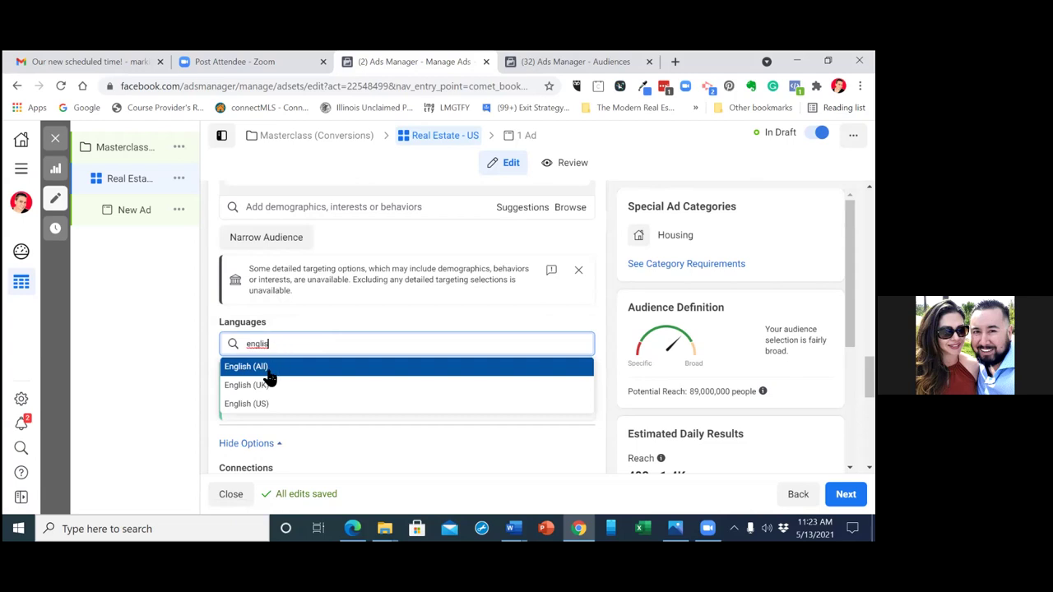
{"action": "left_click", "coordinate": [270, 371]}
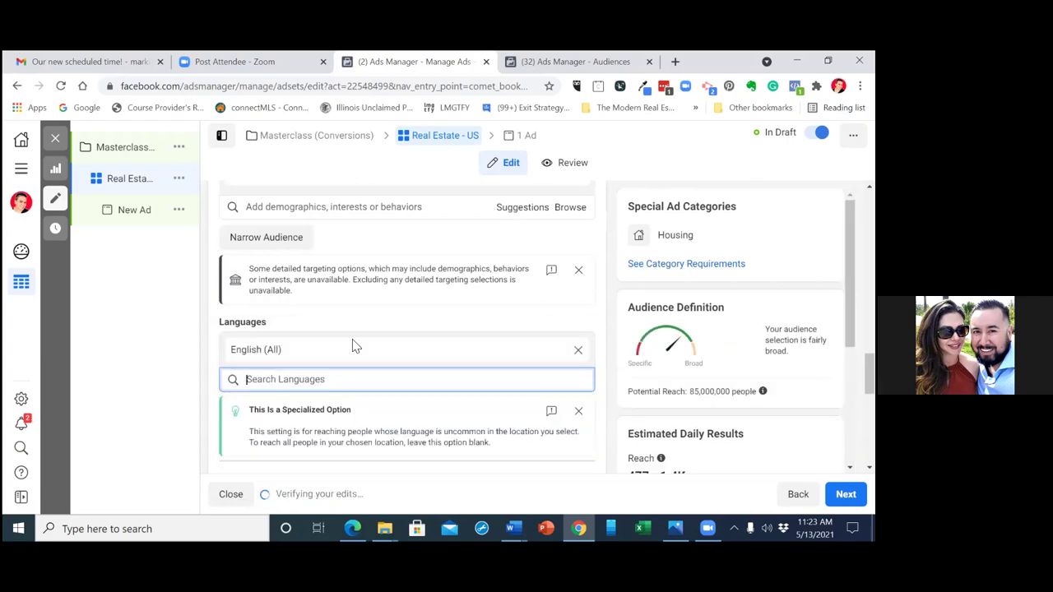
{"action": "left_click", "coordinate": [578, 411]}
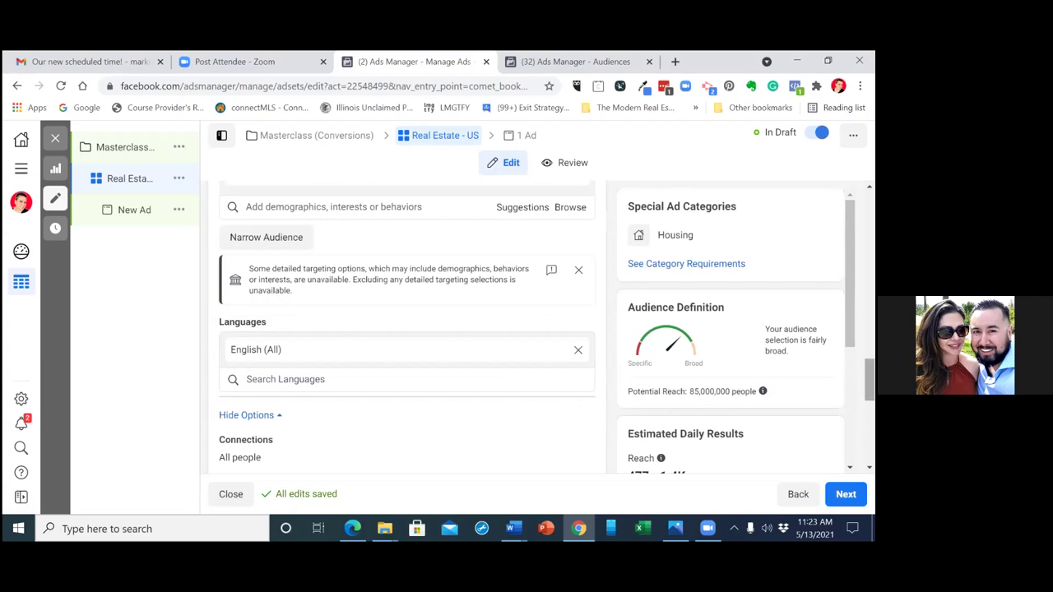
- Review the ad set's placements and its optimization and delivery settings, and continue to the new ad
{"action": "scroll", "coordinate": [580, 414], "scroll_direction": "down", "scroll_amount": 2}
{"action": "scroll", "coordinate": [407, 329], "scroll_direction": "down", "scroll_amount": 2}
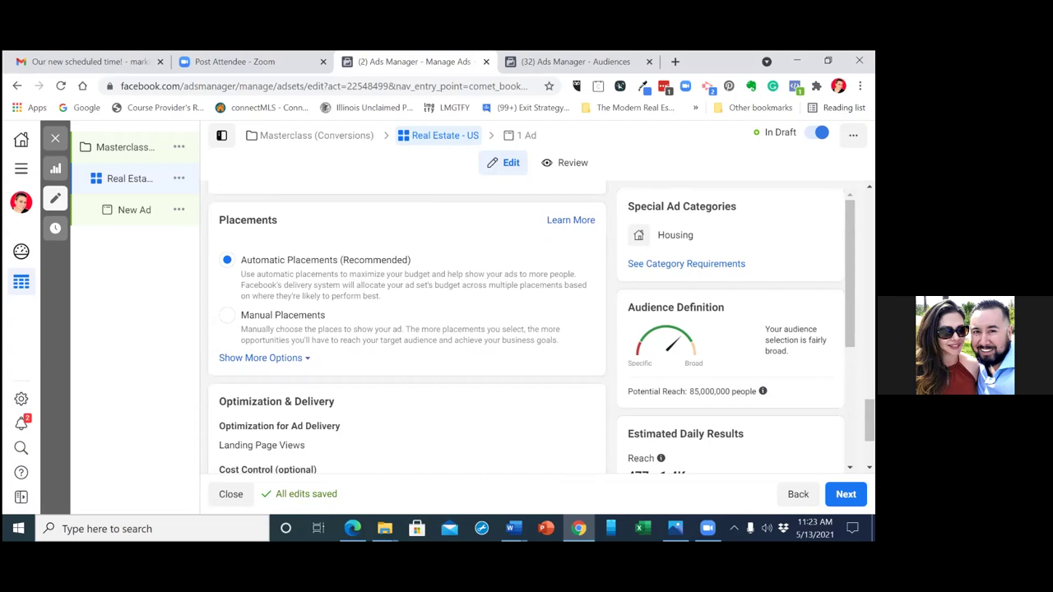
{"action": "scroll", "coordinate": [407, 329], "scroll_direction": "down", "scroll_amount": 2}
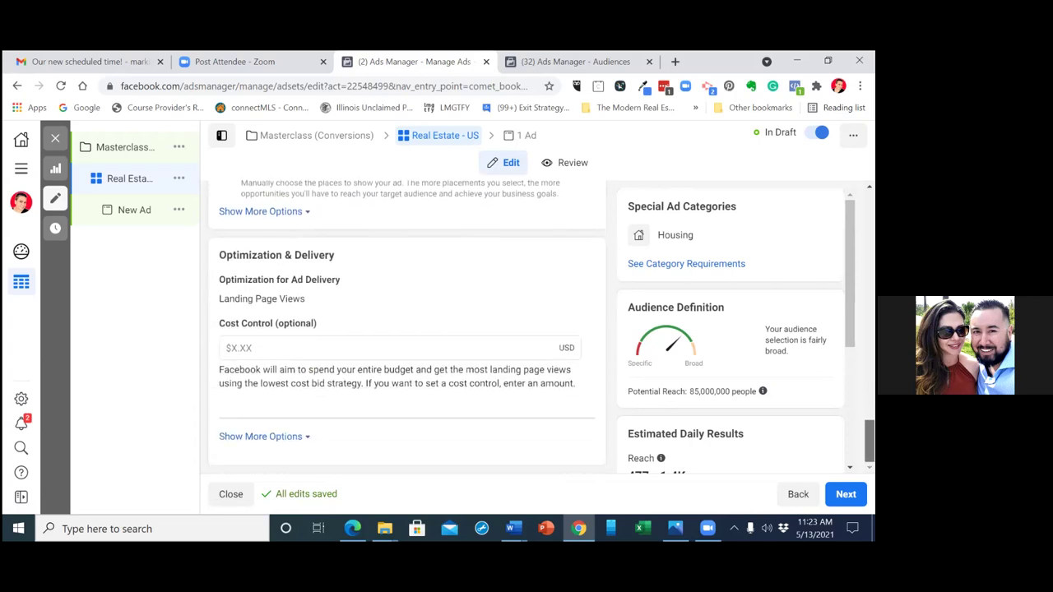
{"action": "scroll", "coordinate": [407, 329], "scroll_direction": "up", "scroll_amount": 15}
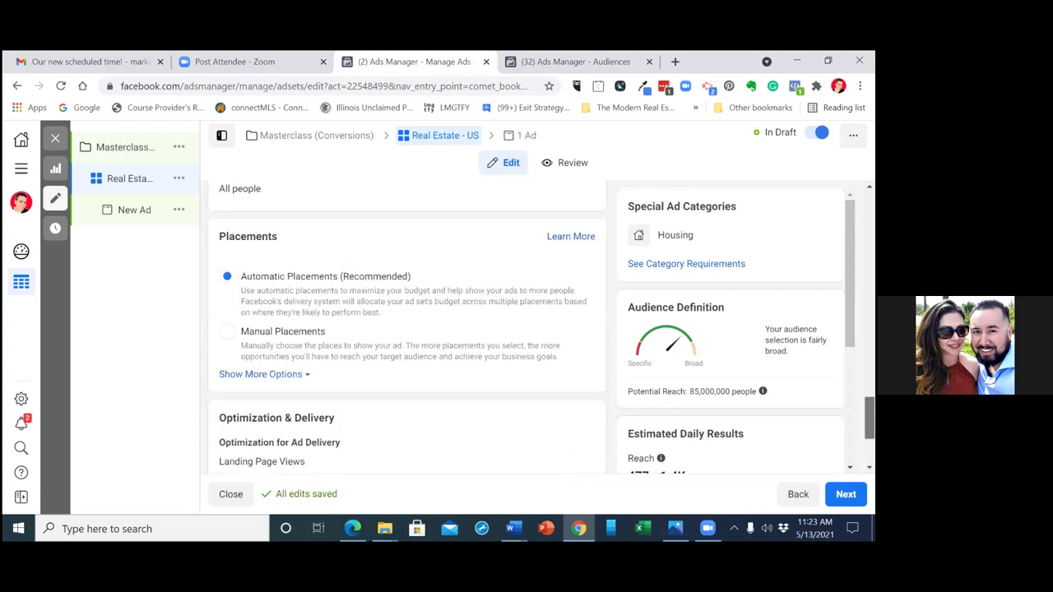
{"action": "scroll", "coordinate": [407, 329], "scroll_direction": "down", "scroll_amount": 15}
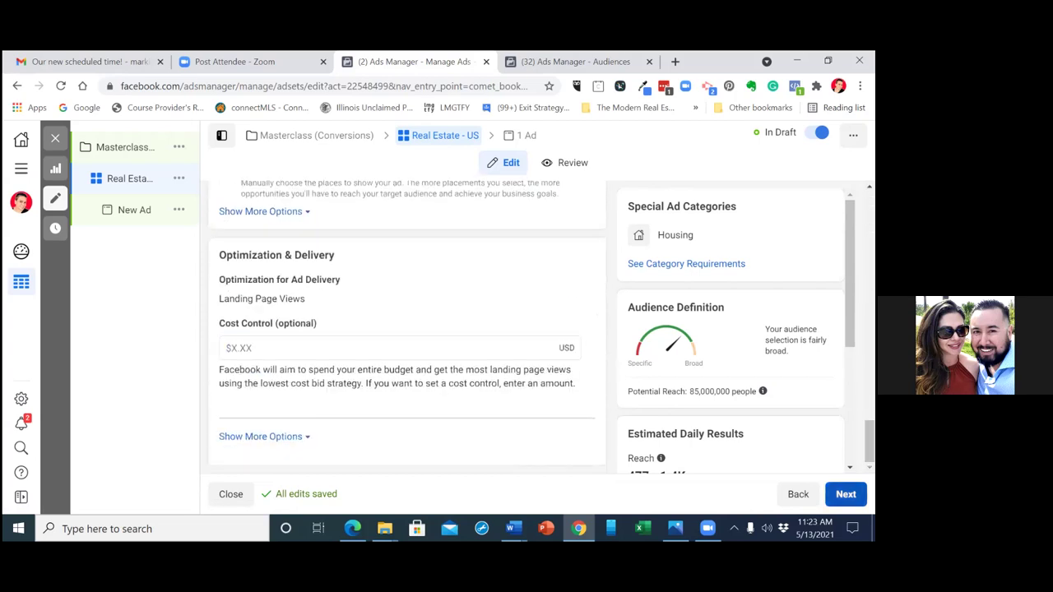
{"action": "left_click", "coordinate": [846, 493]}
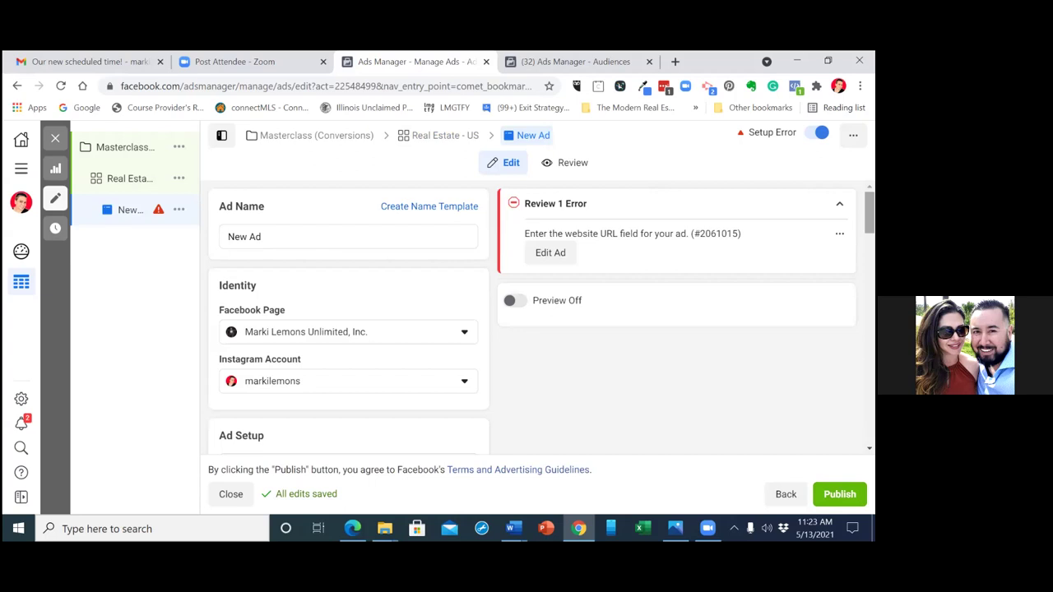
- Set the new ad's setup to Use Existing Post
{"action": "scroll", "coordinate": [349, 316], "scroll_direction": "down", "scroll_amount": 5}
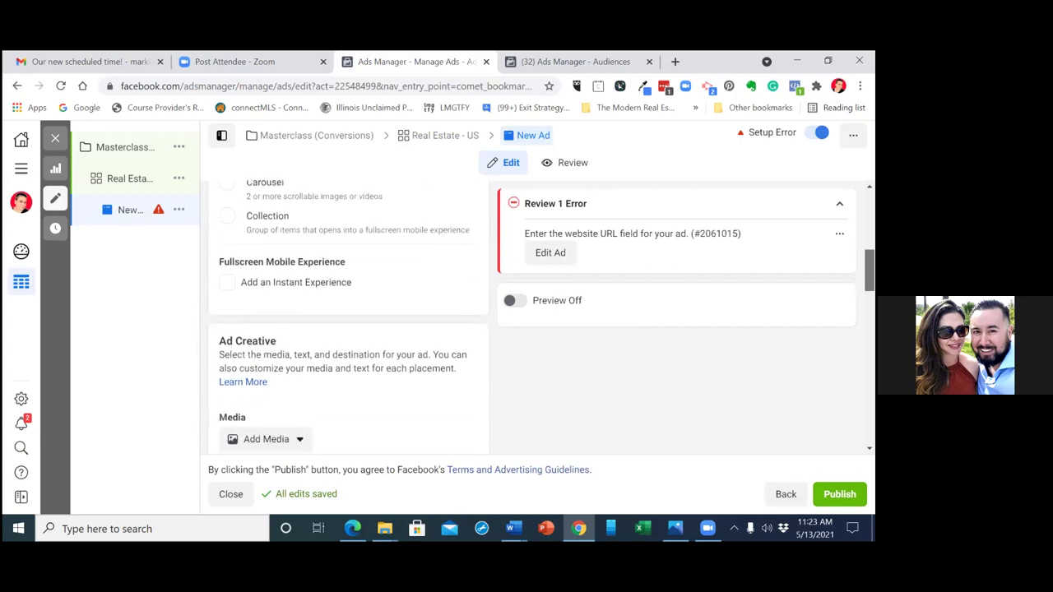
{"action": "scroll", "coordinate": [349, 317], "scroll_direction": "up", "scroll_amount": 10}
{"action": "scroll", "coordinate": [349, 317], "scroll_direction": "down", "scroll_amount": 3}
{"action": "scroll", "coordinate": [349, 320], "scroll_direction": "down", "scroll_amount": 1}
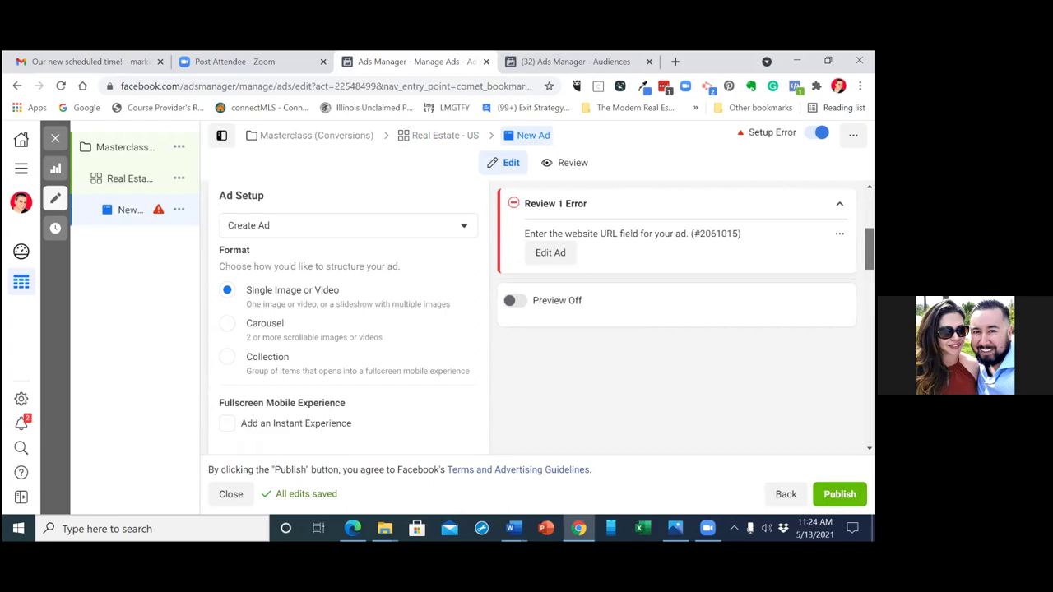
{"action": "scroll", "coordinate": [349, 317], "scroll_direction": "up", "scroll_amount": 3}
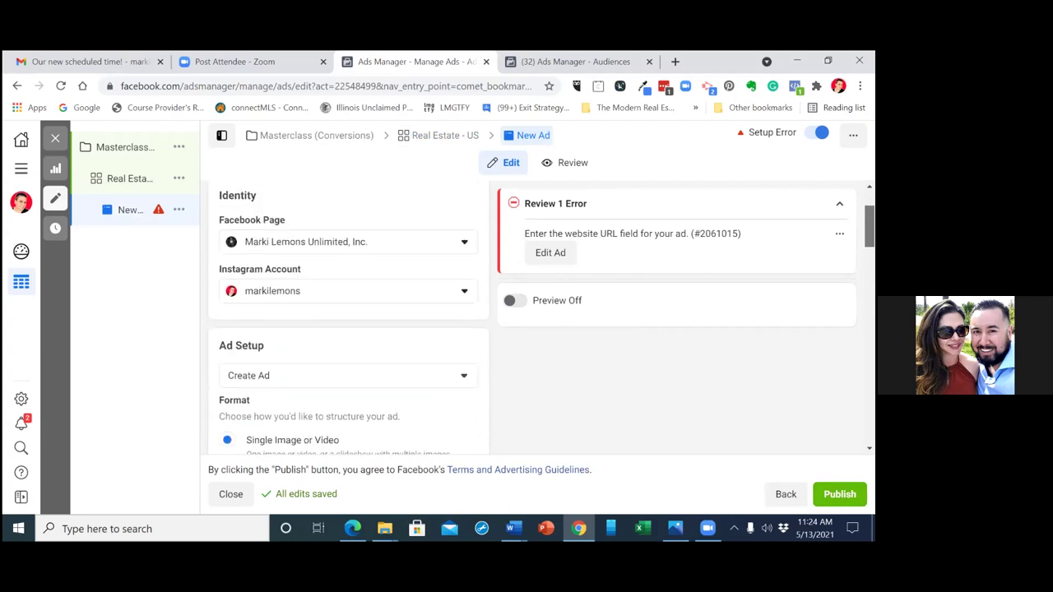
{"action": "scroll", "coordinate": [348, 320], "scroll_direction": "down", "scroll_amount": 2}
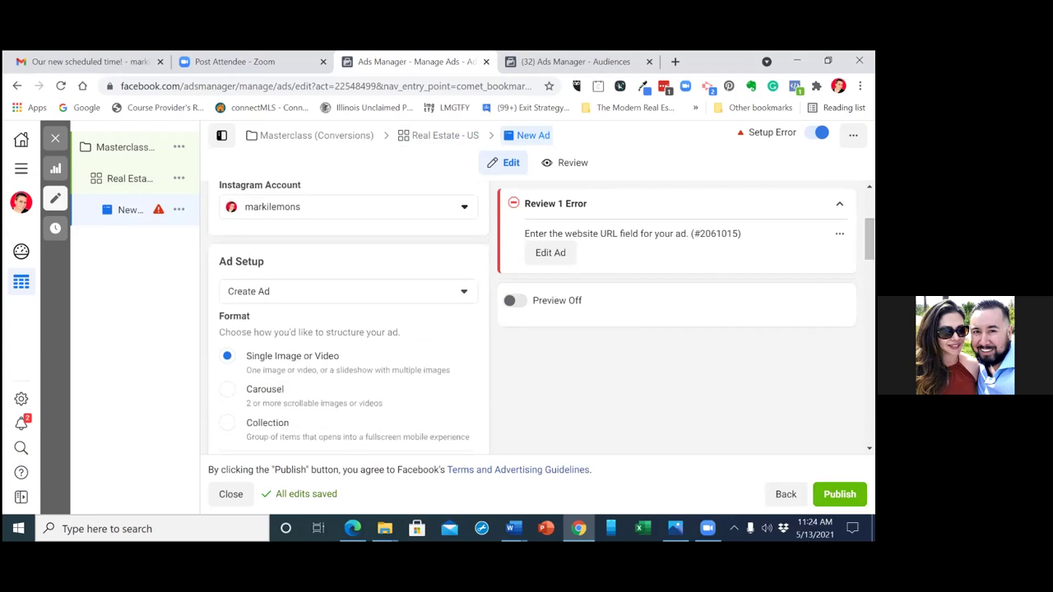
{"action": "left_click", "coordinate": [464, 294]}
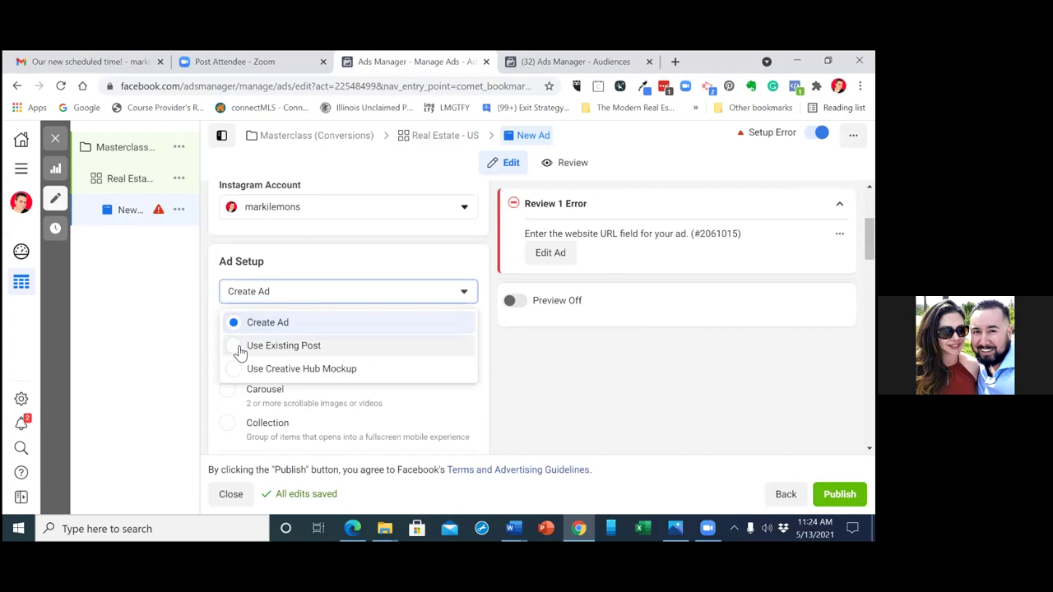
{"action": "left_click", "coordinate": [239, 347]}
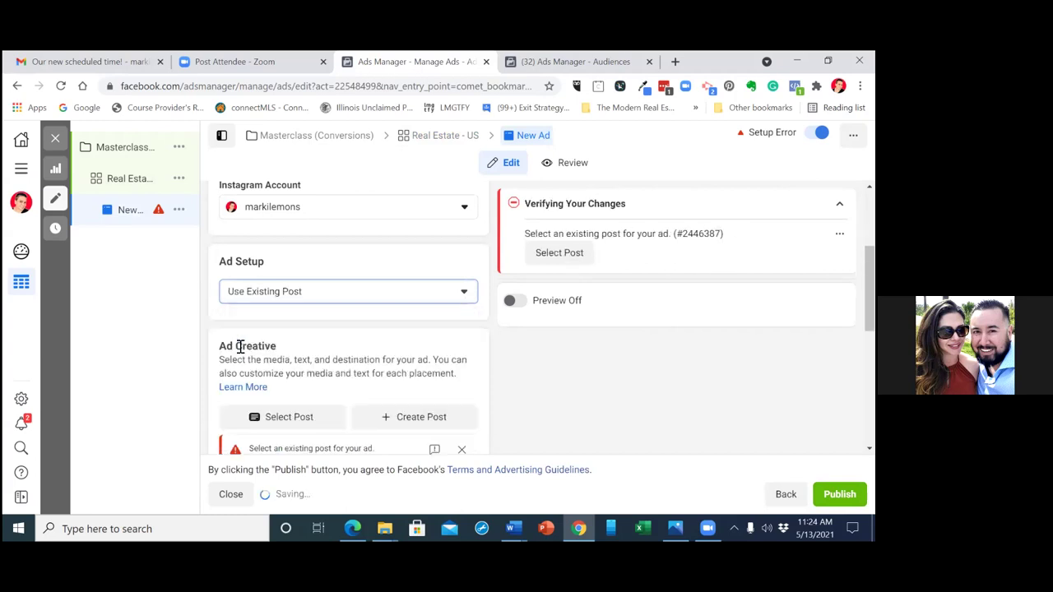
{"action": "left_click", "coordinate": [344, 296]}
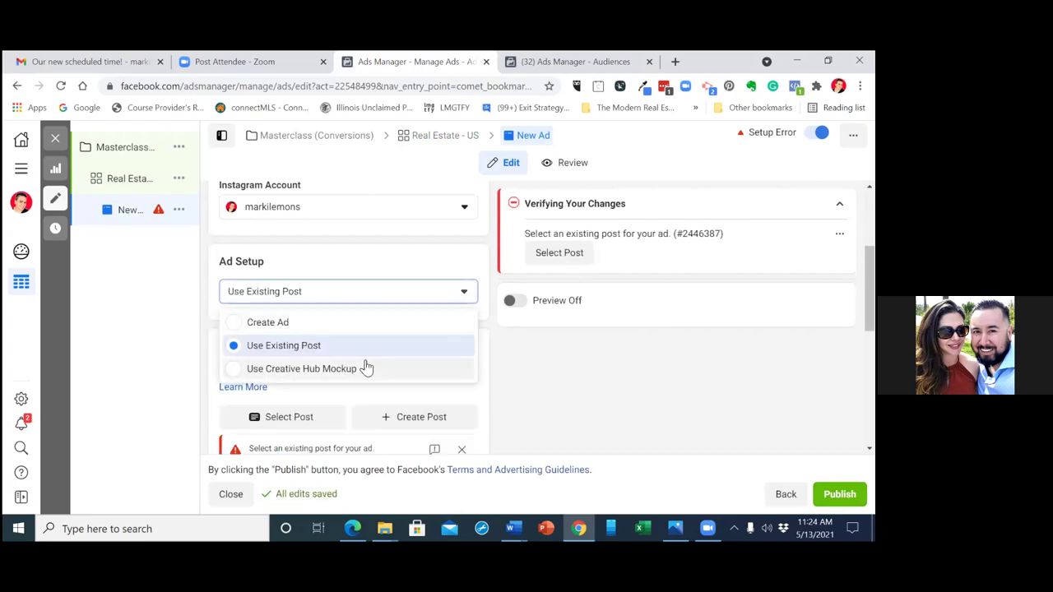
{"action": "left_click", "coordinate": [557, 388]}
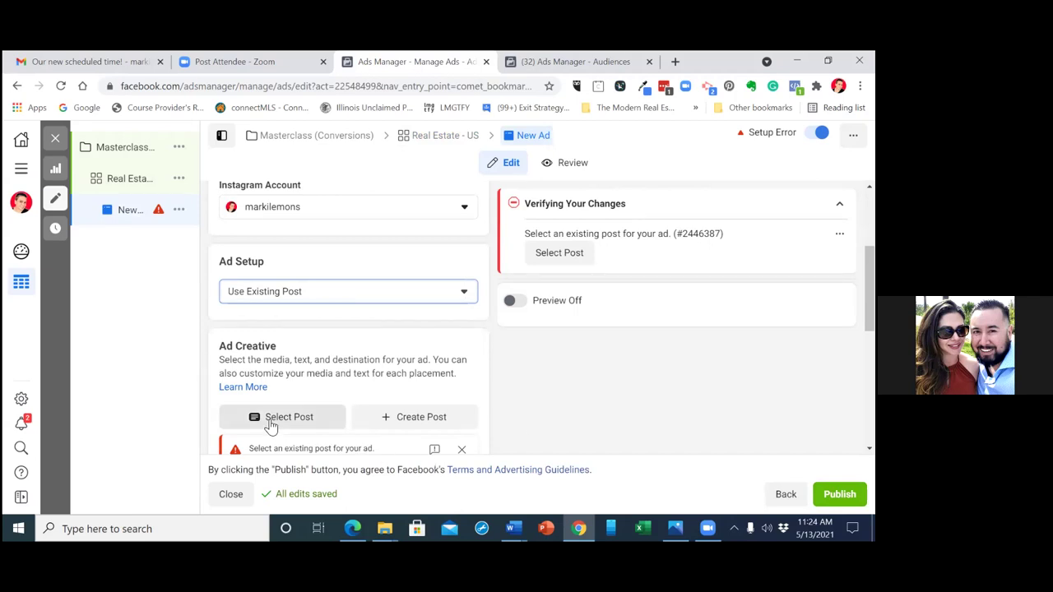
- Choose the May 11 Facebook photo post beginning "We are pleased to introduce this NEW course" as the ad's creative
{"action": "left_click", "coordinate": [271, 420]}
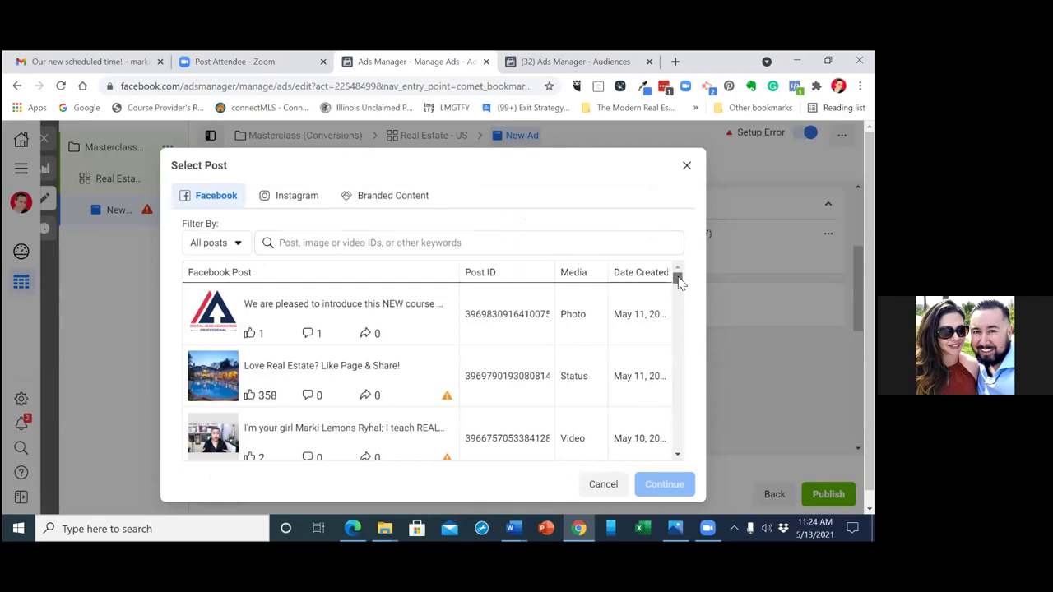
{"action": "left_click", "coordinate": [272, 313]}
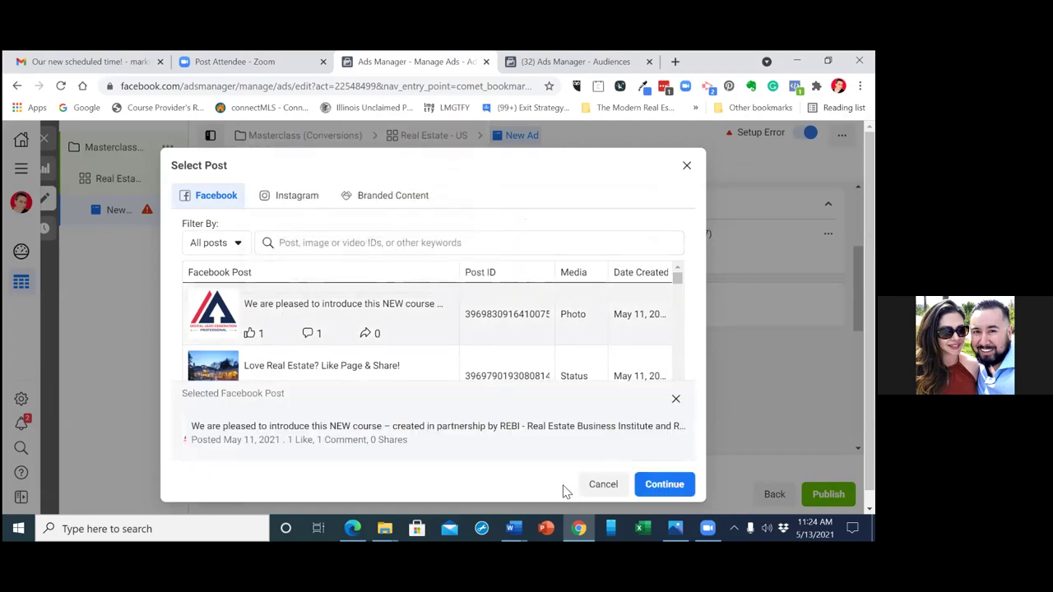
{"action": "left_click", "coordinate": [670, 486]}
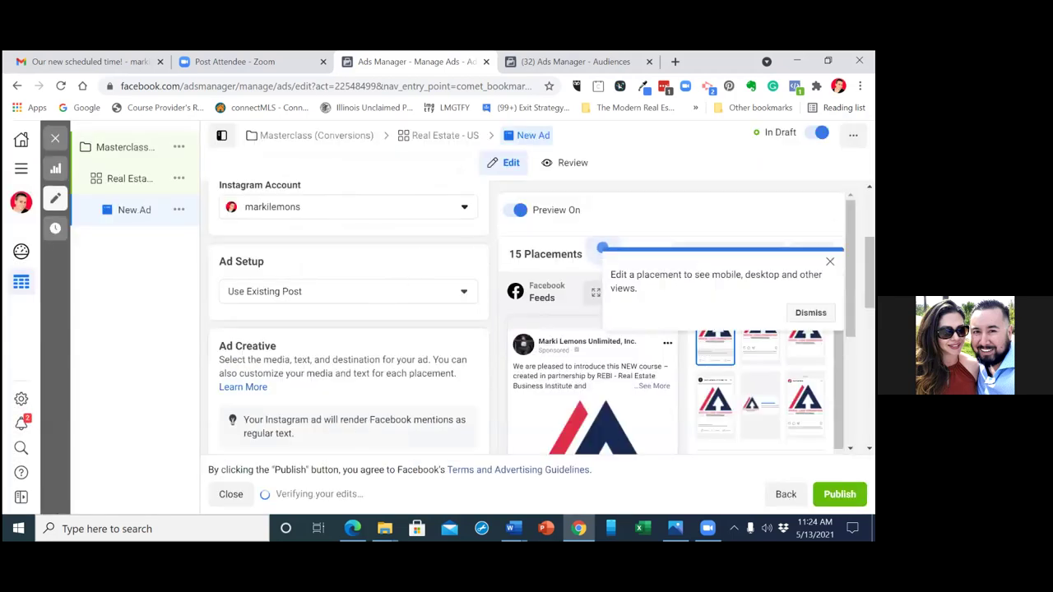
{"action": "scroll", "coordinate": [349, 329], "scroll_direction": "down", "scroll_amount": 1}
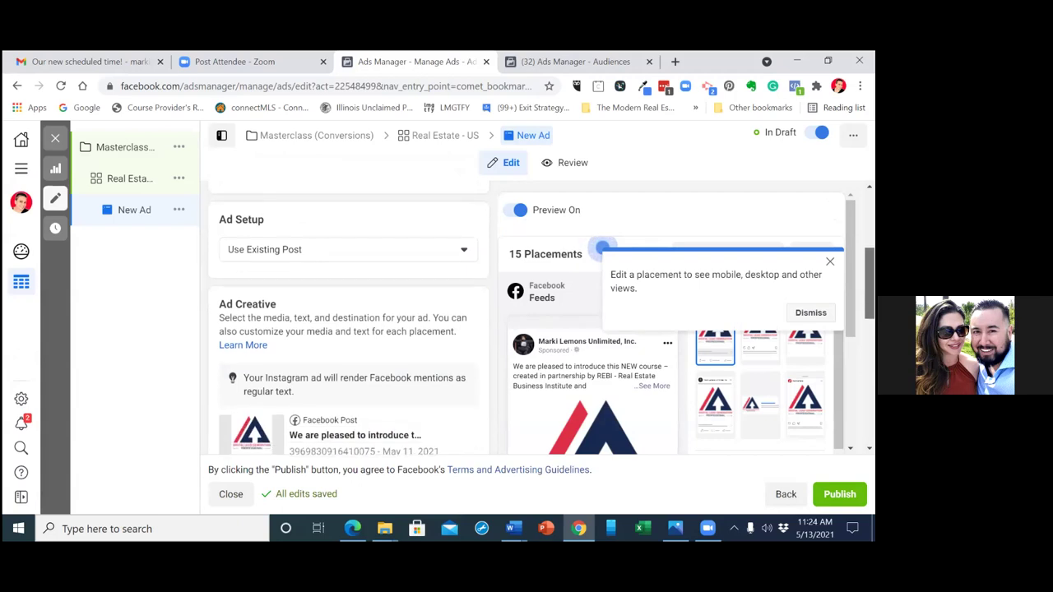
{"action": "scroll", "coordinate": [348, 329], "scroll_direction": "down", "scroll_amount": 2}
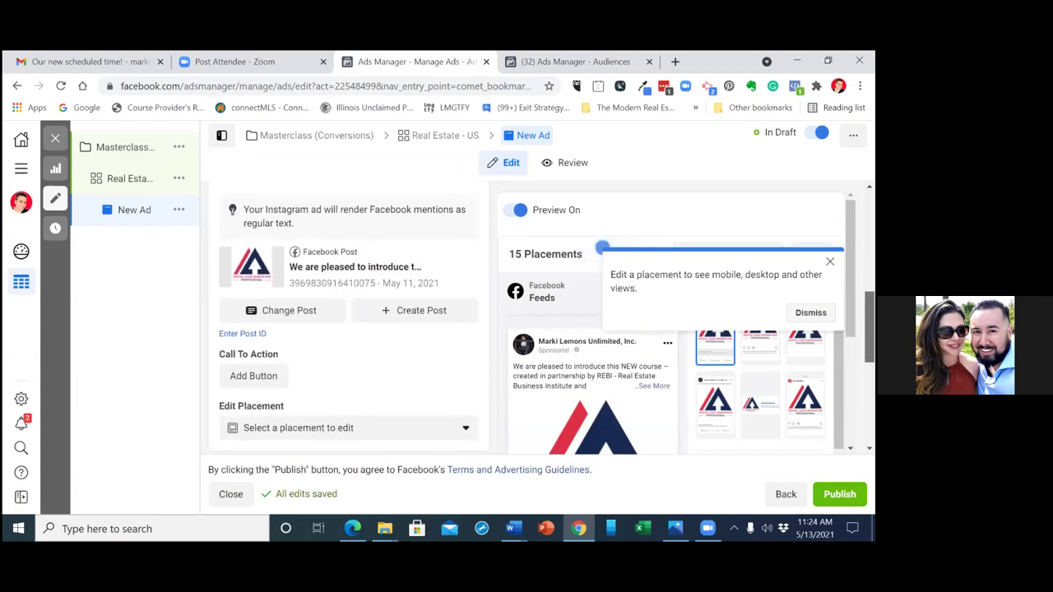
- Open the call-to-action setup for the selected post and choose Learn More as the button
{"action": "scroll", "coordinate": [349, 329], "scroll_direction": "down", "scroll_amount": 1}
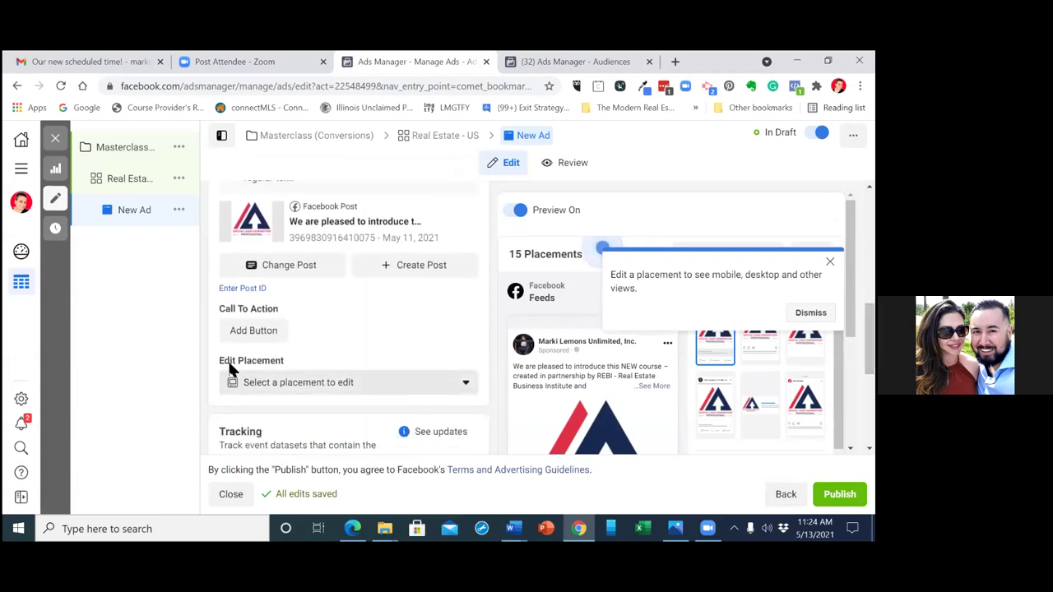
{"action": "left_click", "coordinate": [255, 334]}
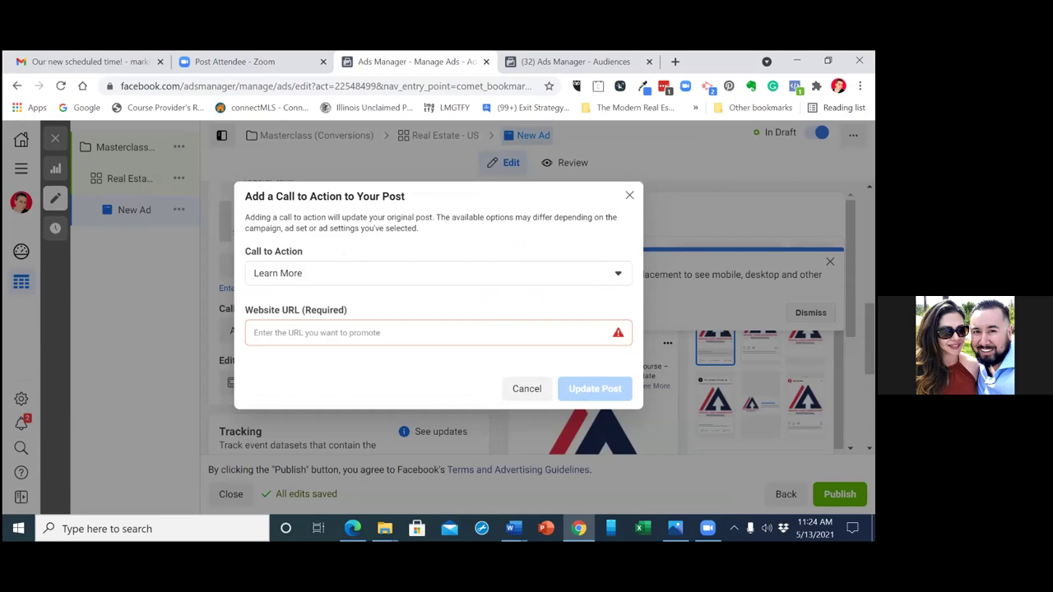
{"action": "left_click", "coordinate": [576, 272]}
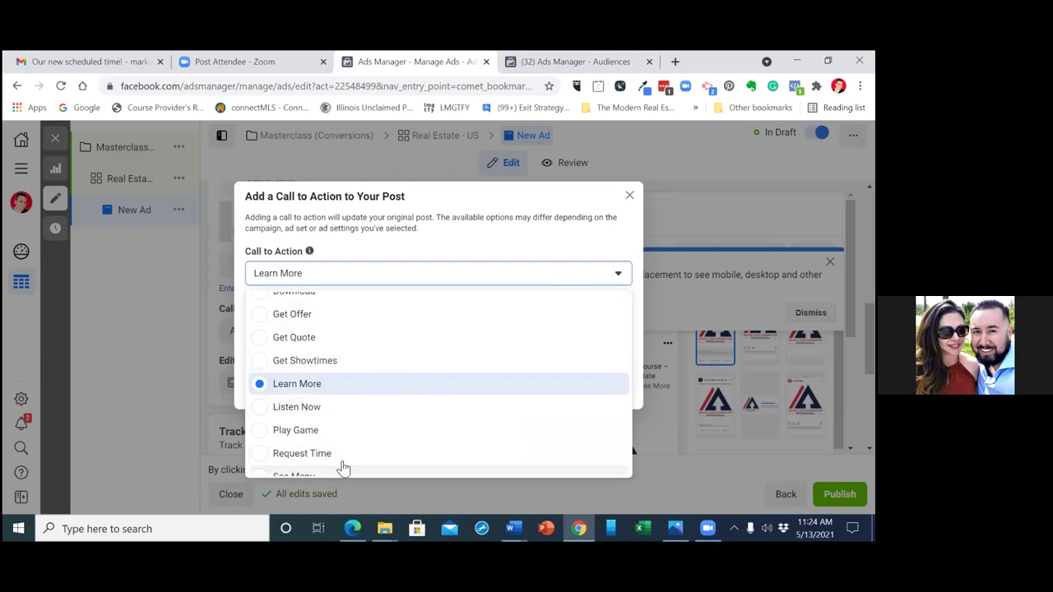
{"action": "left_click", "coordinate": [261, 385]}
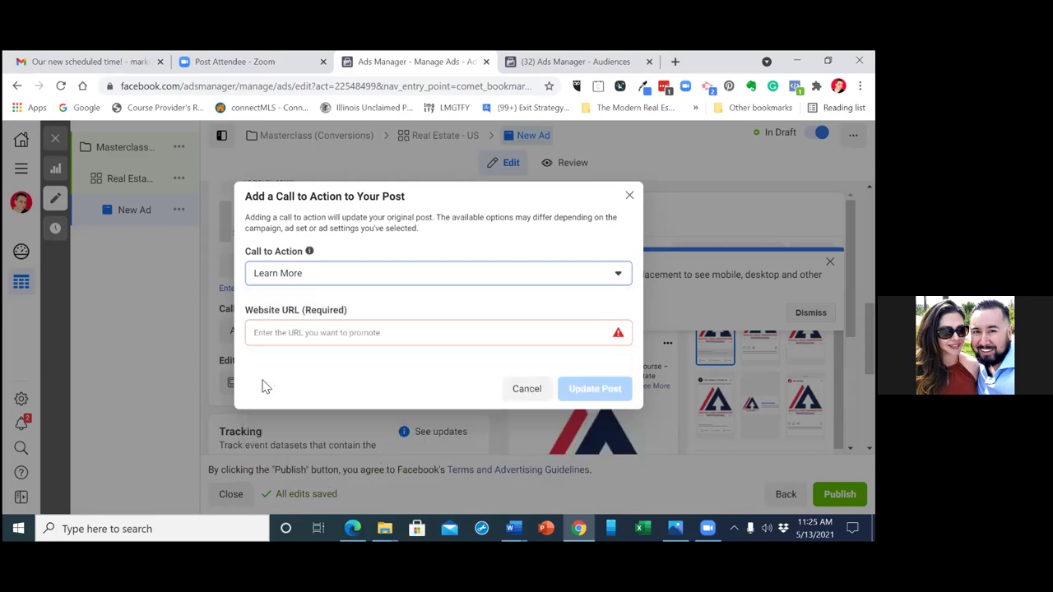
- Open the learn.rebinstitute.com/p/DLGPremiere course page in a new browser tab and copy its web address
{"action": "left_click", "coordinate": [675, 61]}
{"action": "left_click", "coordinate": [366, 87]}
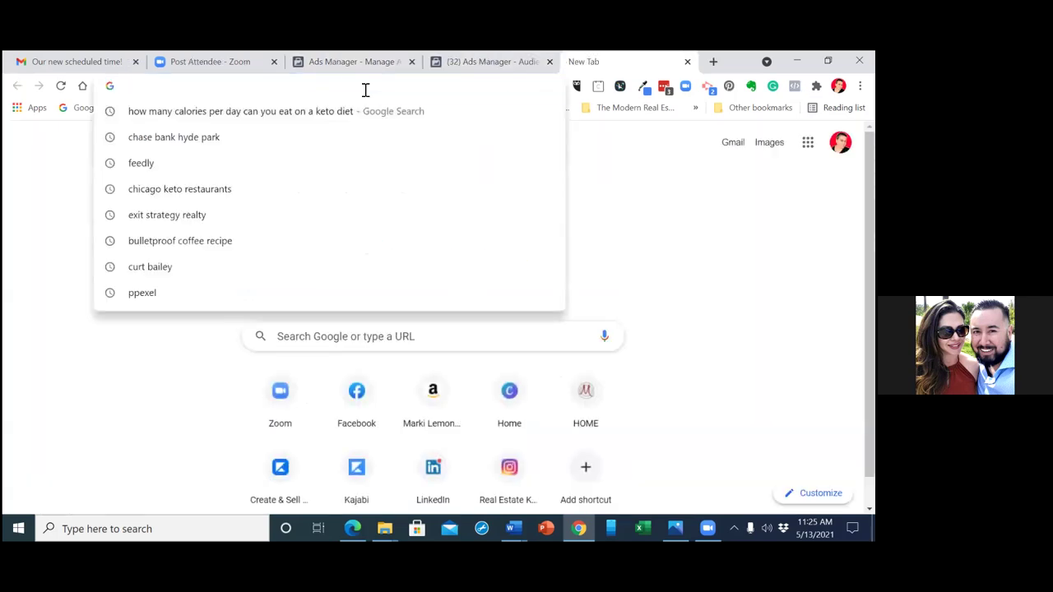
{"action": "type", "text": "rebinstitute.com/p/DLGPremiere"}
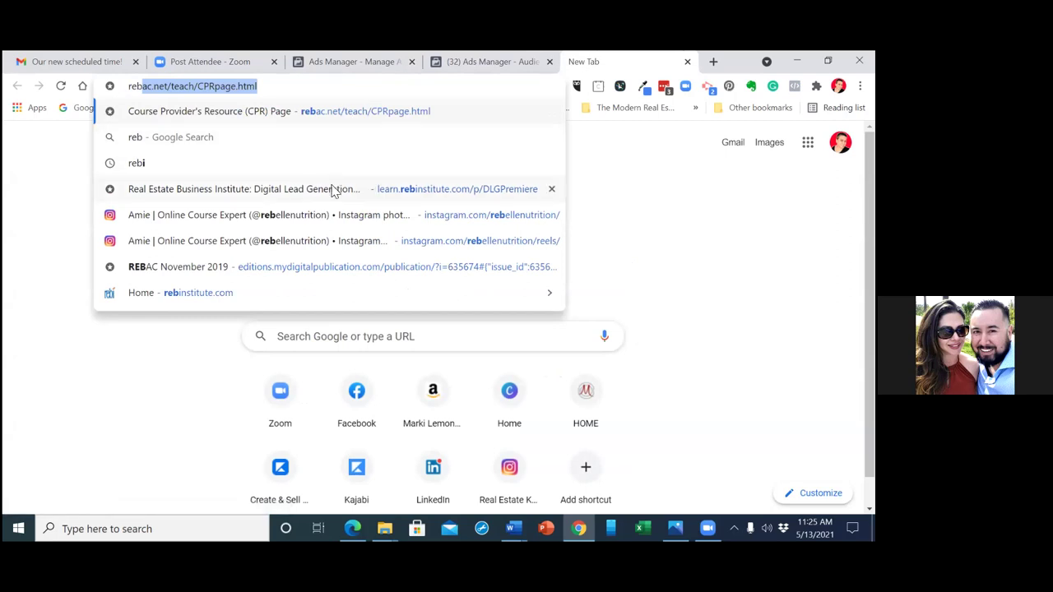
{"action": "left_click", "coordinate": [336, 191]}
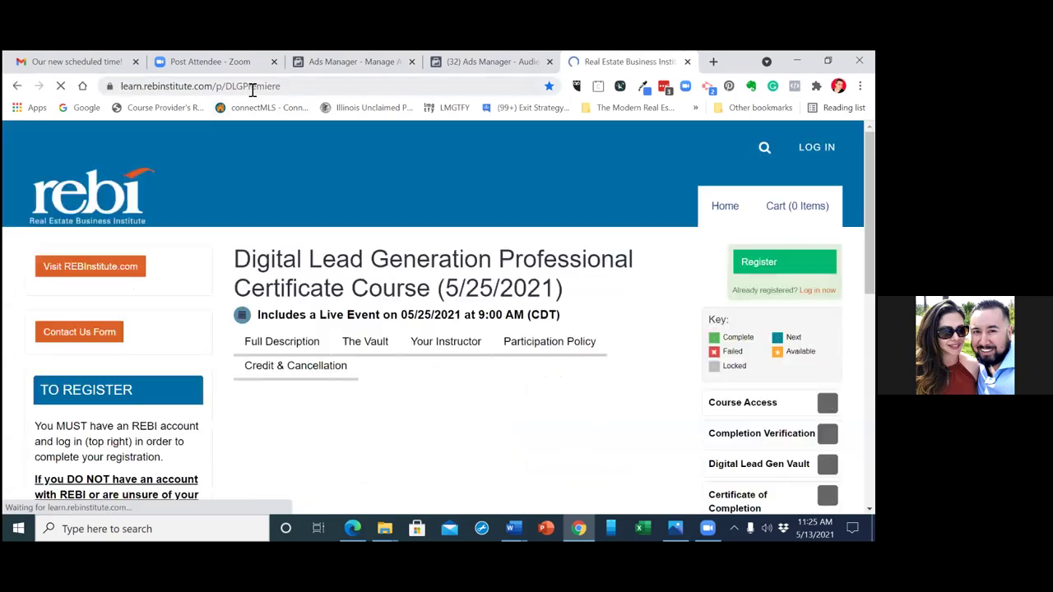
{"action": "left_click", "coordinate": [252, 88]}
{"action": "right_click", "coordinate": [252, 92]}
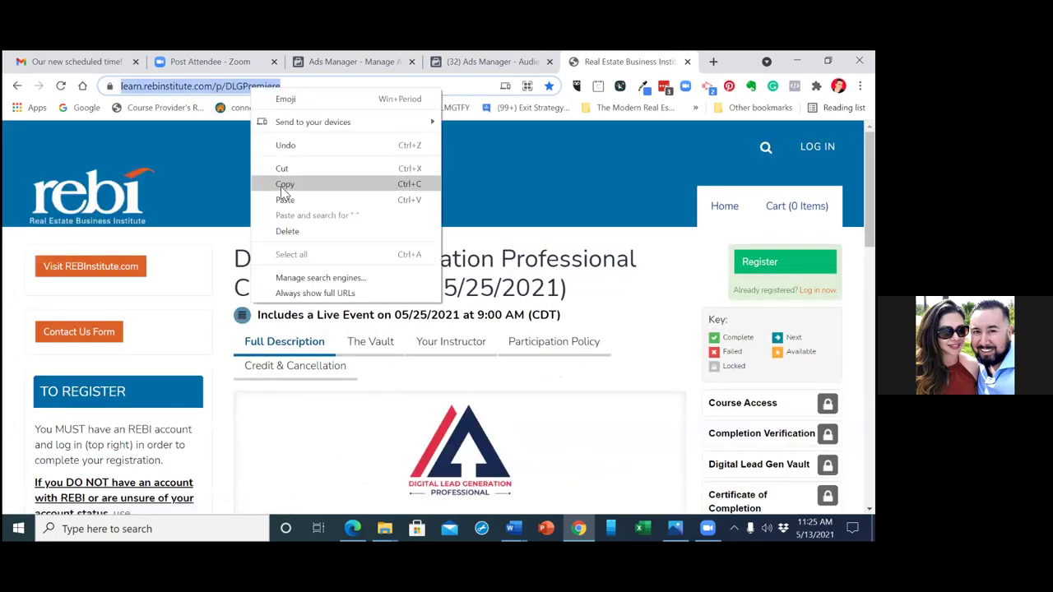
{"action": "left_click", "coordinate": [281, 187]}
{"action": "left_click", "coordinate": [479, 63]}
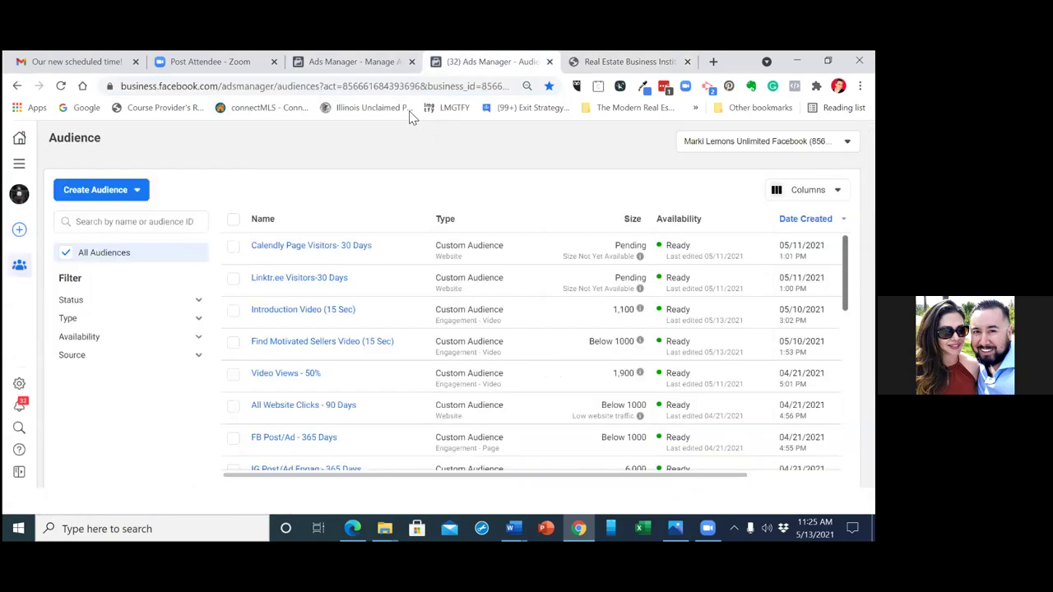
{"action": "left_click", "coordinate": [351, 68]}
{"action": "left_click", "coordinate": [284, 337]}
{"action": "right_click", "coordinate": [286, 339]}
{"action": "left_click", "coordinate": [329, 190]}
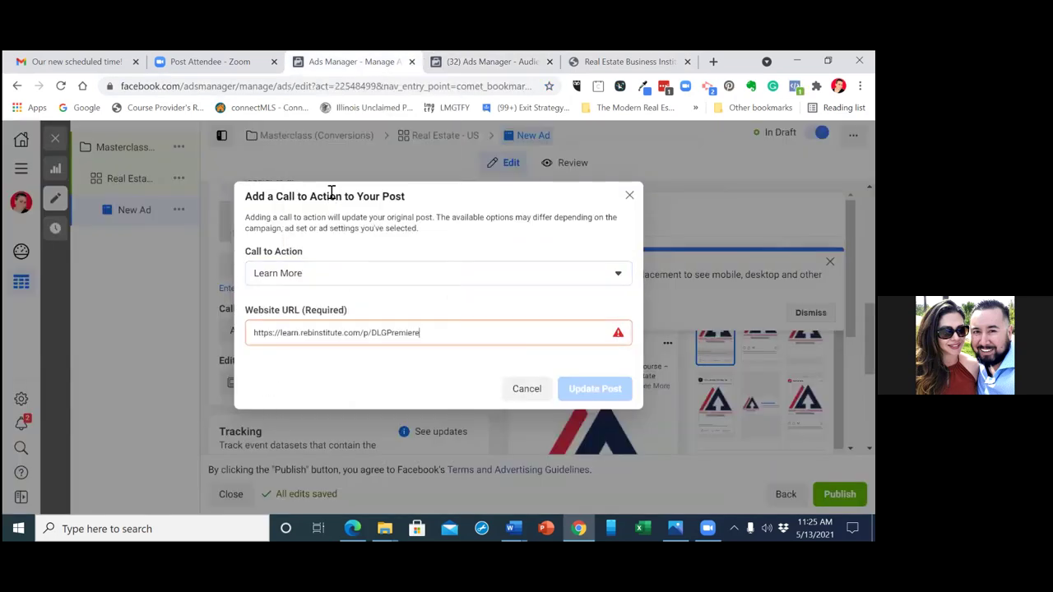
{"action": "left_click", "coordinate": [600, 399]}
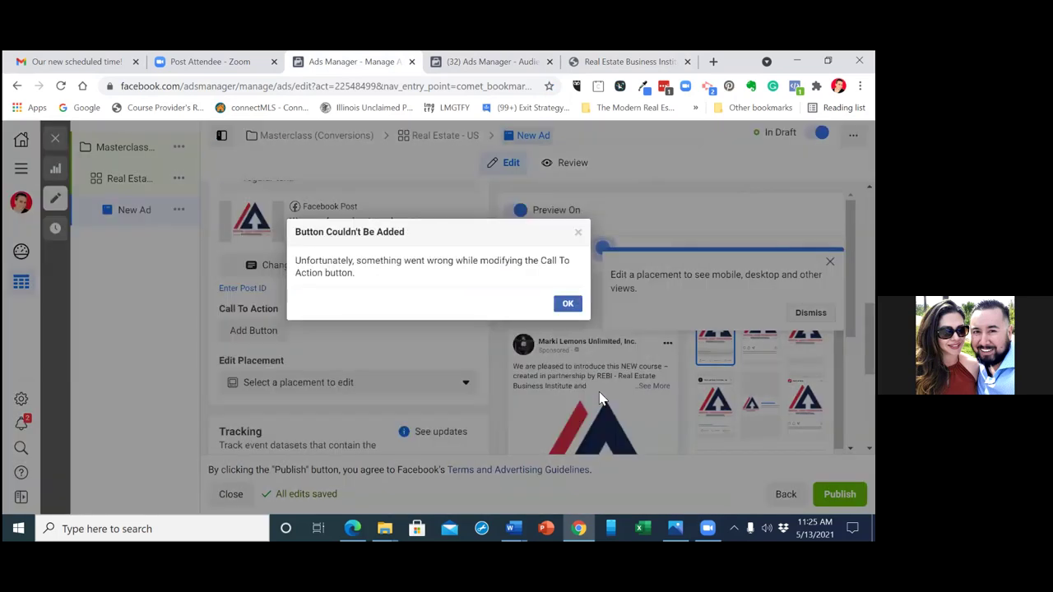
{"action": "left_click", "coordinate": [568, 306]}
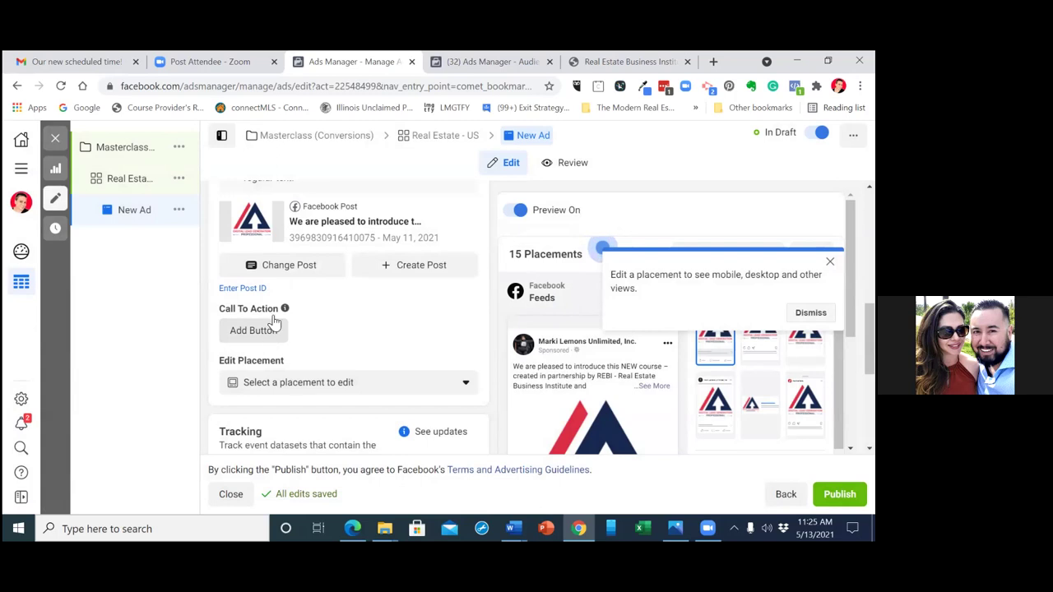
- Change the ad's creative to the May 7, 2021 Facebook photo post beginning "[New Episode] Create New Lanes of Value"
{"action": "left_click", "coordinate": [289, 267]}
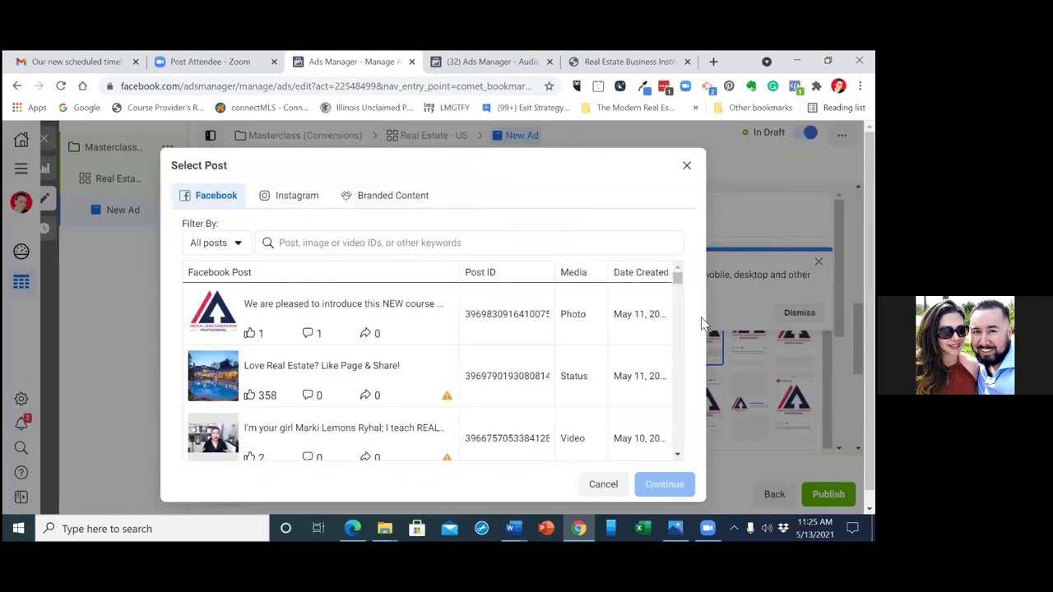
{"action": "left_click_drag", "start_coordinate": [674, 283], "coordinate": [680, 289]}
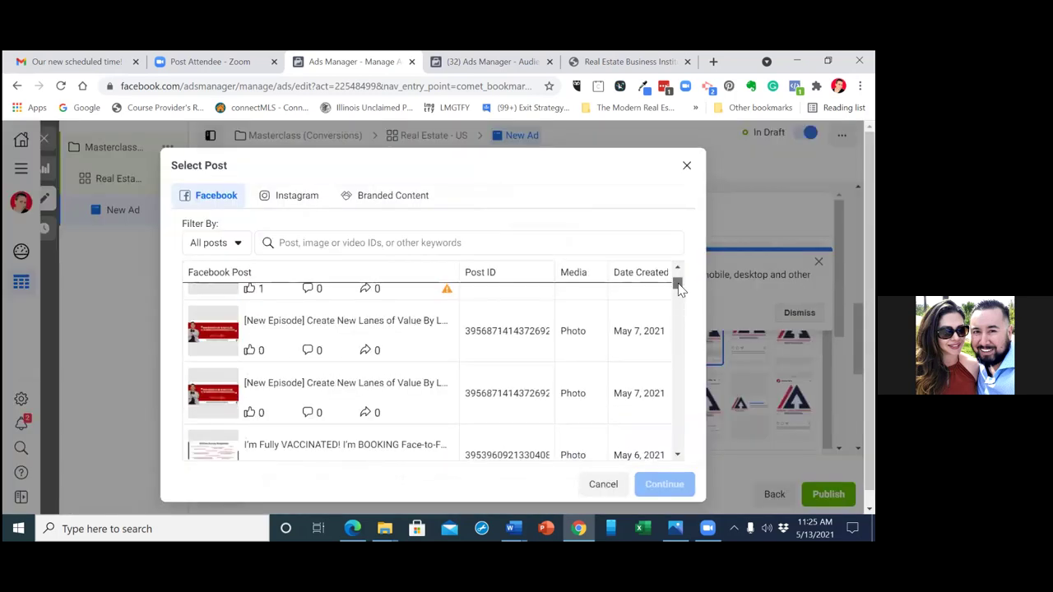
{"action": "left_click", "coordinate": [289, 338]}
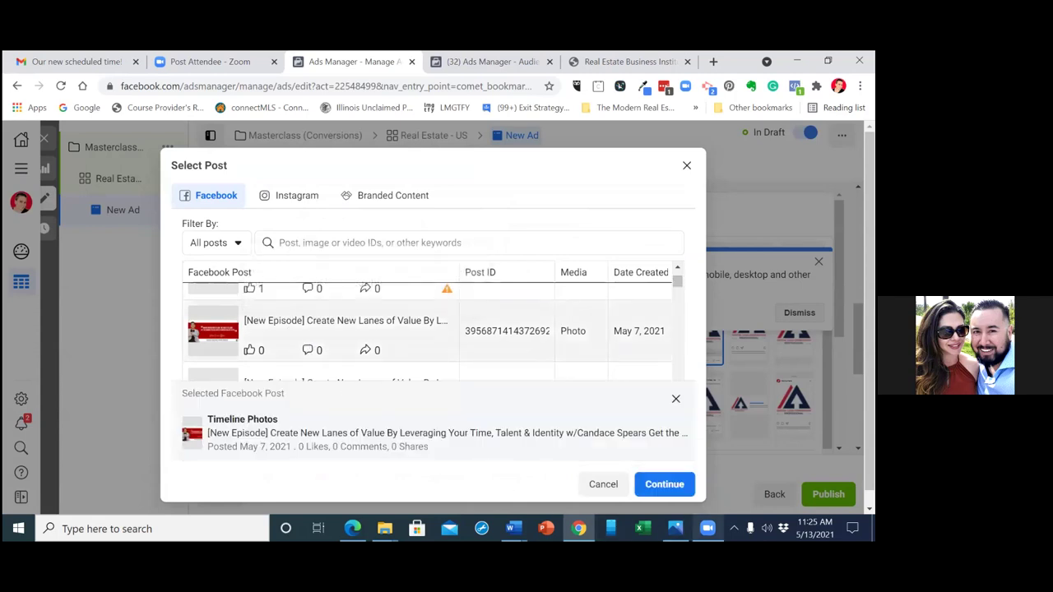
{"action": "left_click", "coordinate": [663, 483]}
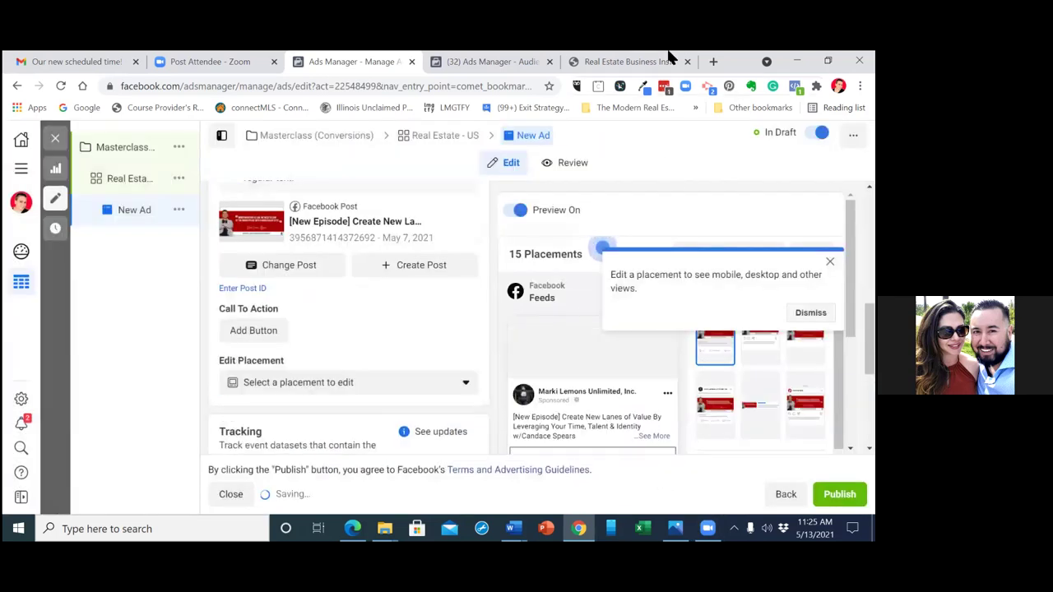
- Open the blog on markilemons.com in a new browser tab and copy the address of the "Create New Lanes of Value" episode page
{"action": "left_click", "coordinate": [713, 61]}
{"action": "left_click", "coordinate": [476, 84]}
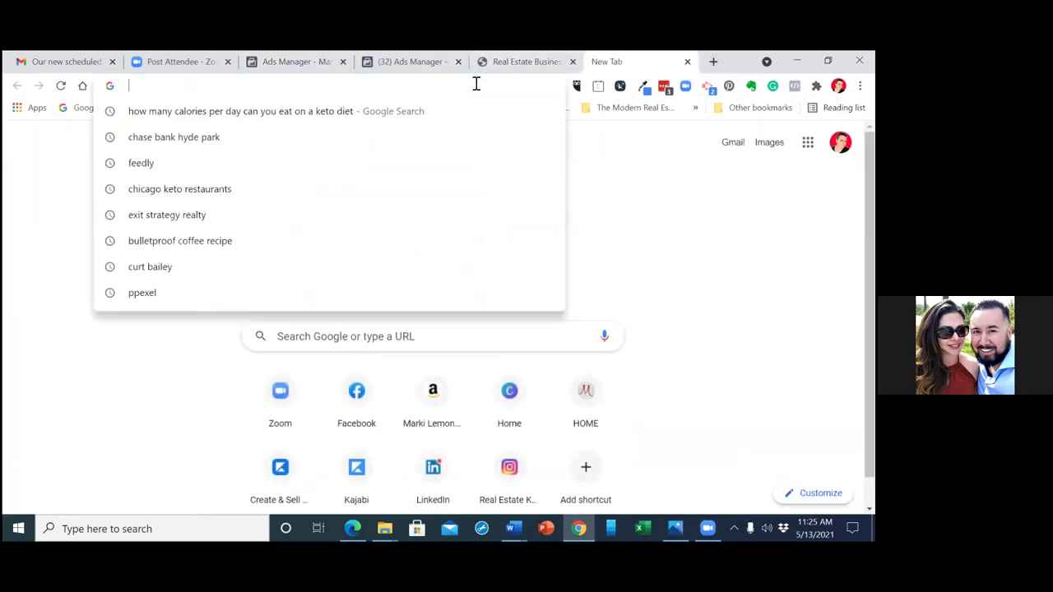
{"action": "type", "text": "markilemons.com"}
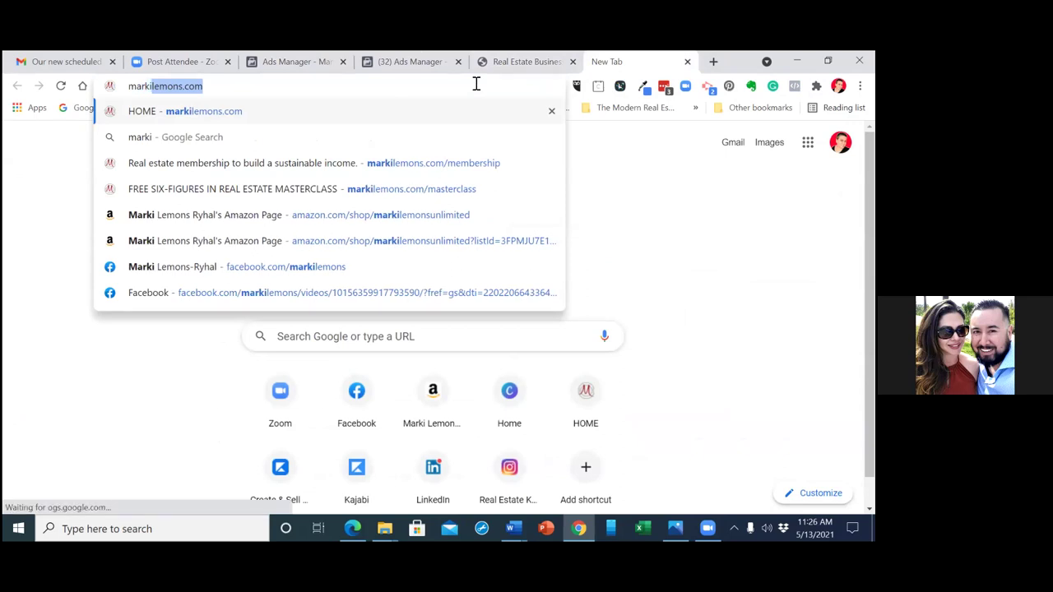
{"action": "key", "text": "Return"}
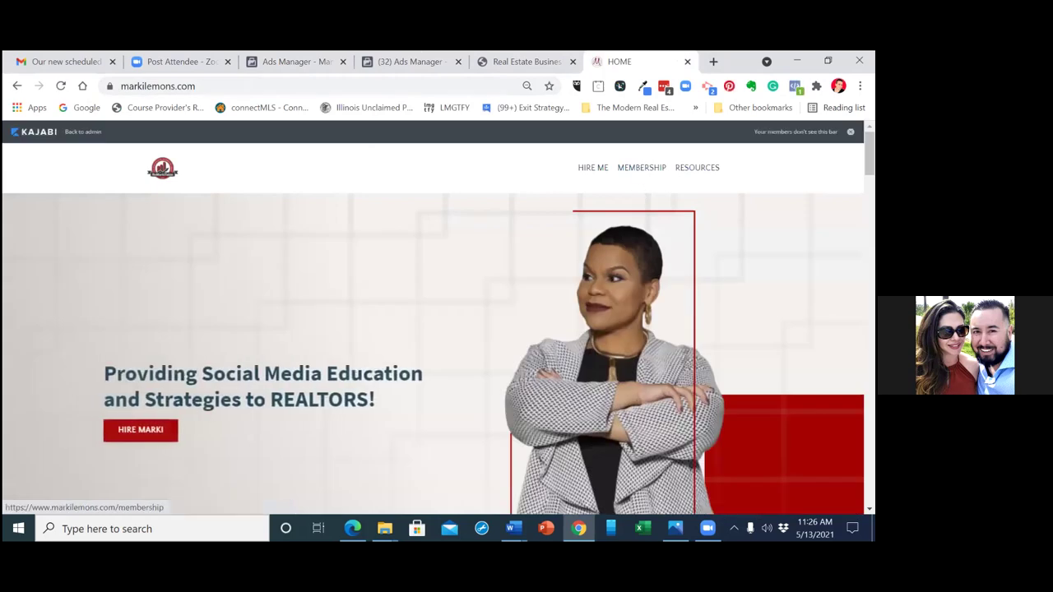
{"action": "mouse_move", "coordinate": [696, 170]}
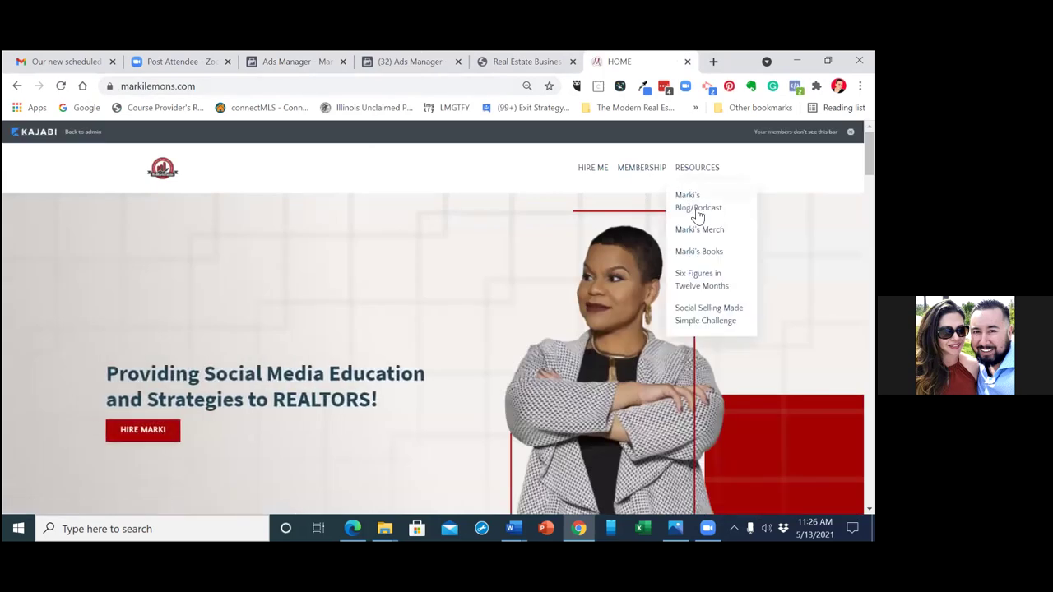
{"action": "left_click", "coordinate": [696, 214]}
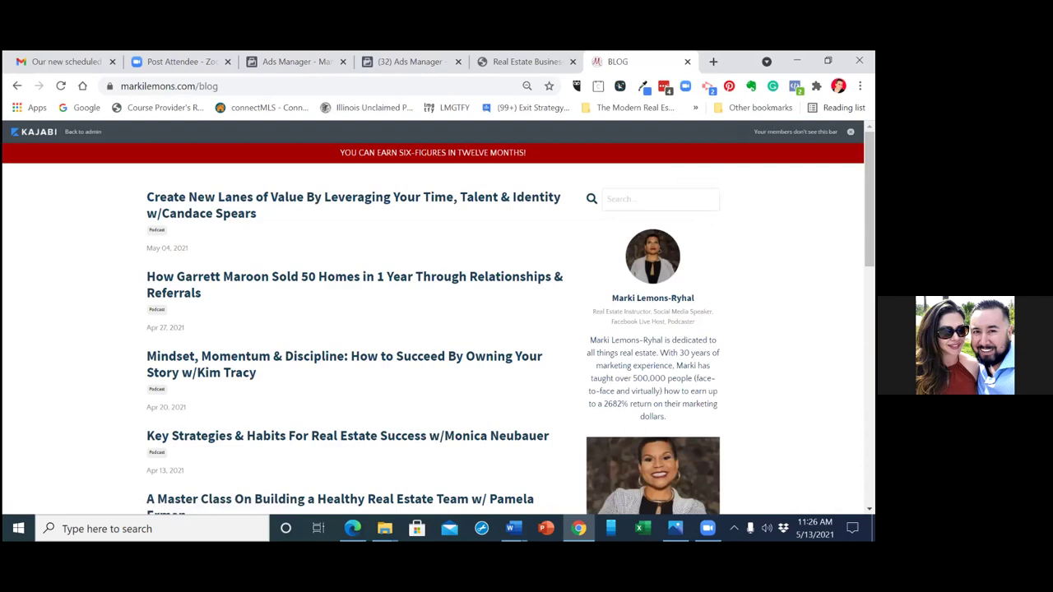
{"action": "left_click", "coordinate": [337, 85]}
- Back in the Ads Manager ad draft, add a Learn More call to action with the copied blog episode address as website URL
{"action": "left_click", "coordinate": [297, 62]}
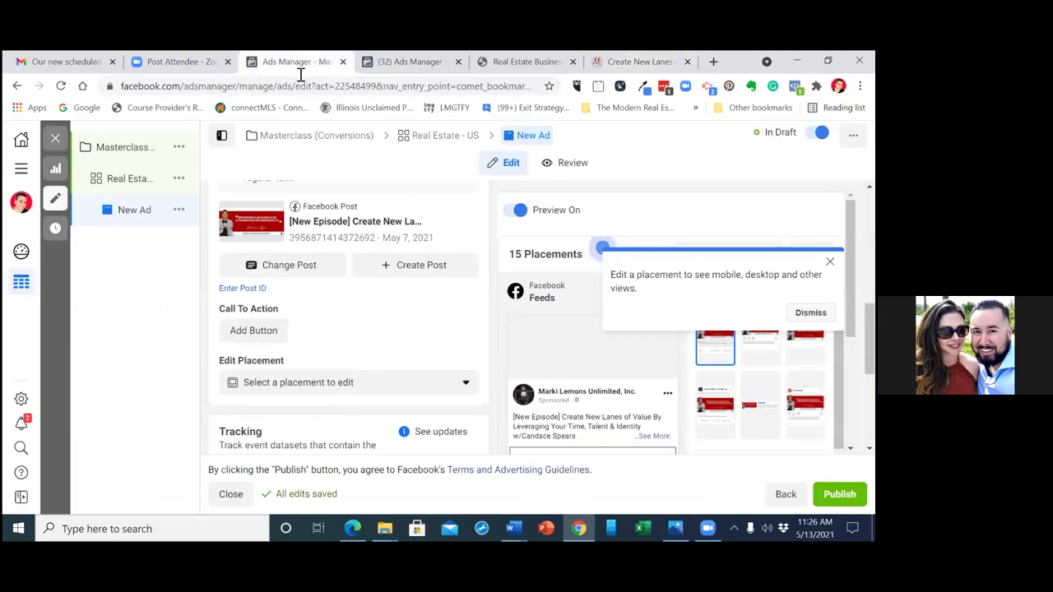
{"action": "left_click", "coordinate": [261, 333]}
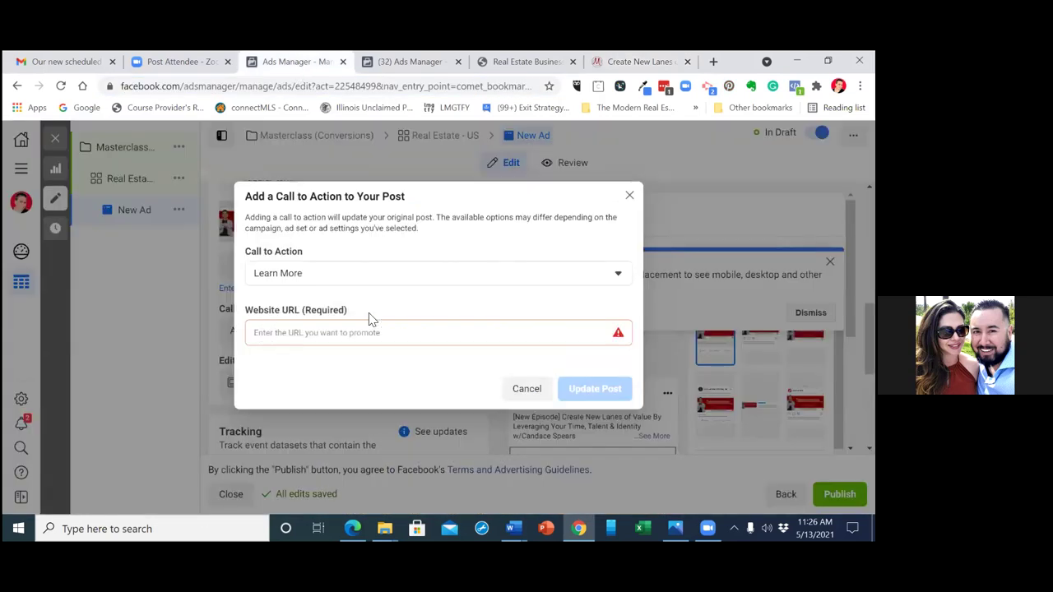
{"action": "left_click", "coordinate": [392, 336]}
{"action": "right_click", "coordinate": [392, 336]}
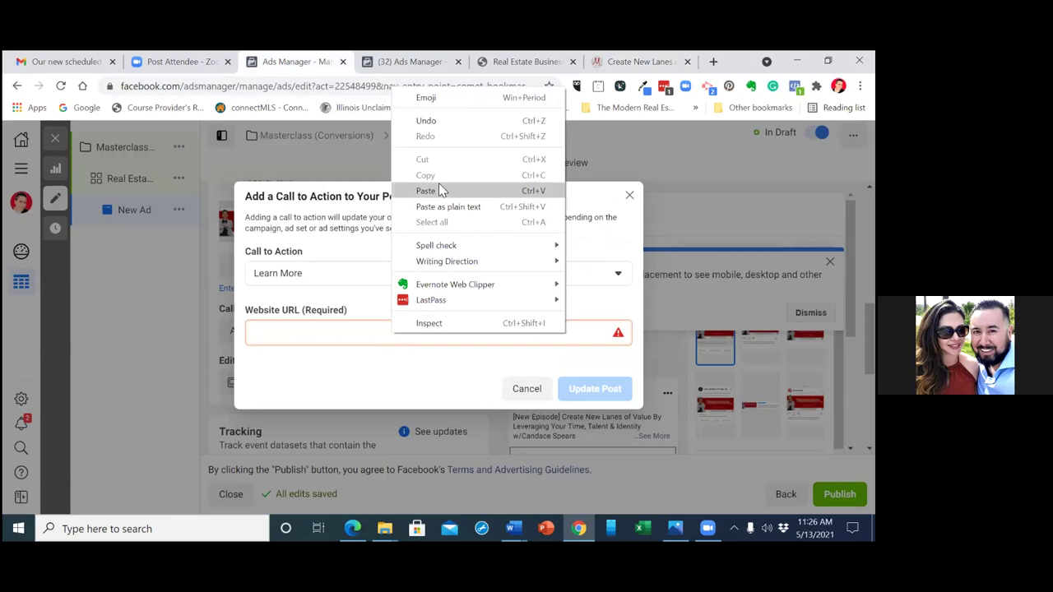
{"action": "left_click", "coordinate": [431, 193]}
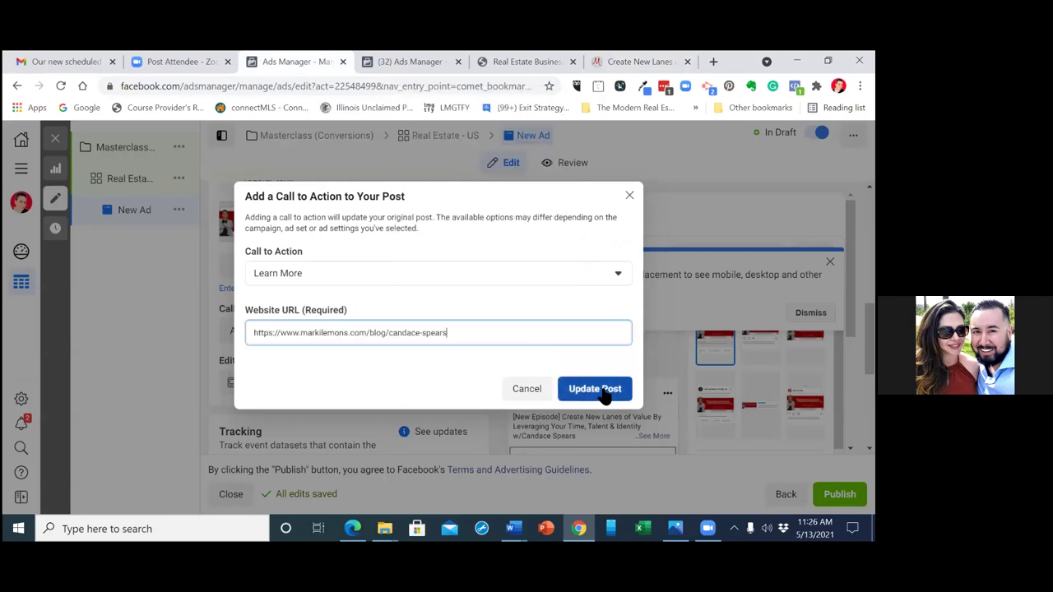
{"action": "left_click", "coordinate": [604, 393]}
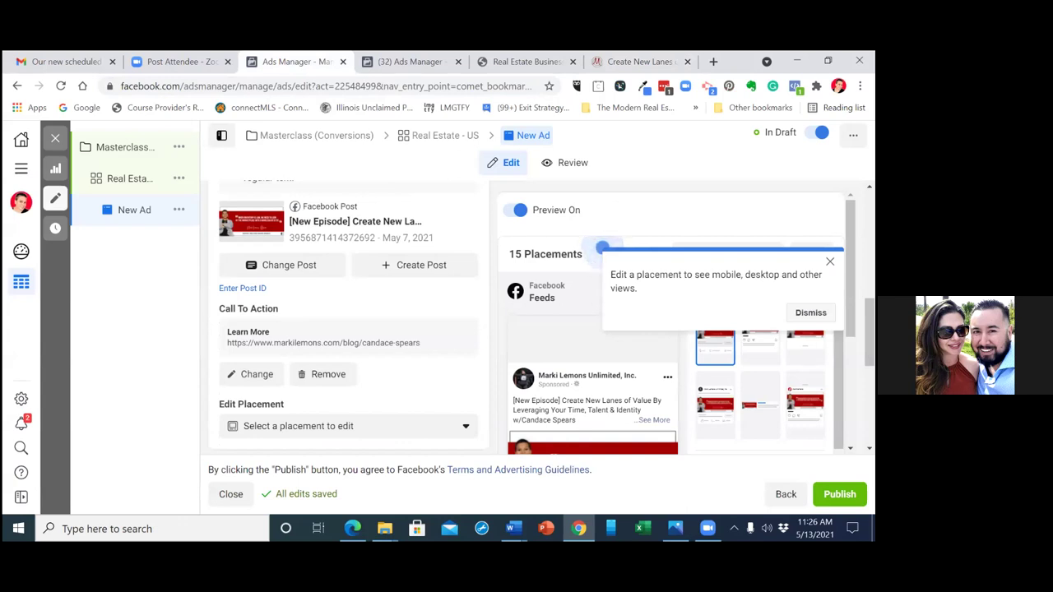
- Examine the ad's preview across its placements, then its tracking settings and creative details
{"action": "scroll", "coordinate": [676, 323], "scroll_direction": "down", "scroll_amount": 3}
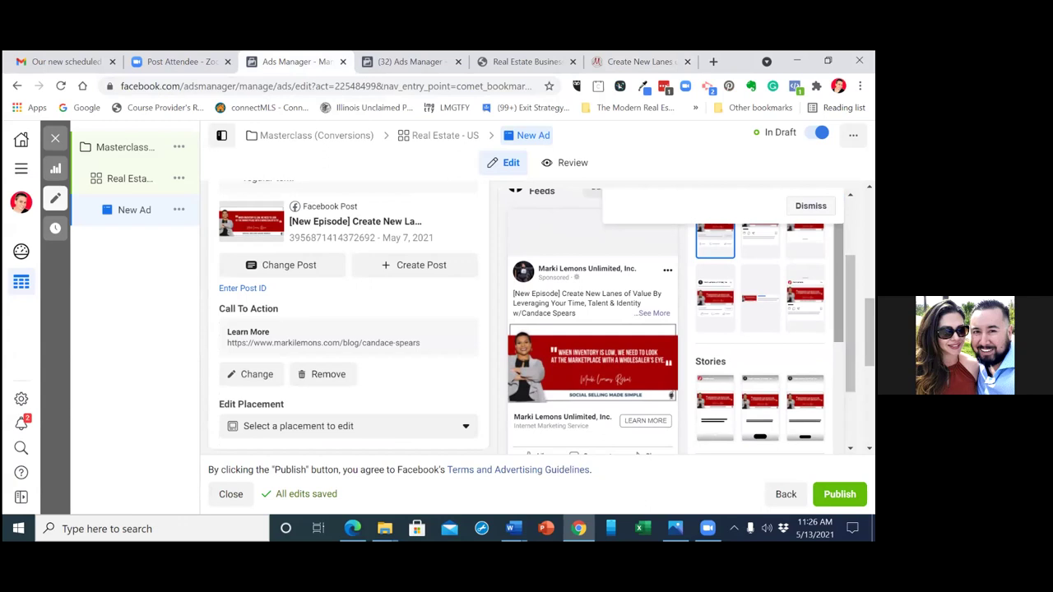
{"action": "scroll", "coordinate": [761, 333], "scroll_direction": "down", "scroll_amount": 3}
{"action": "scroll", "coordinate": [769, 333], "scroll_direction": "down", "scroll_amount": 4}
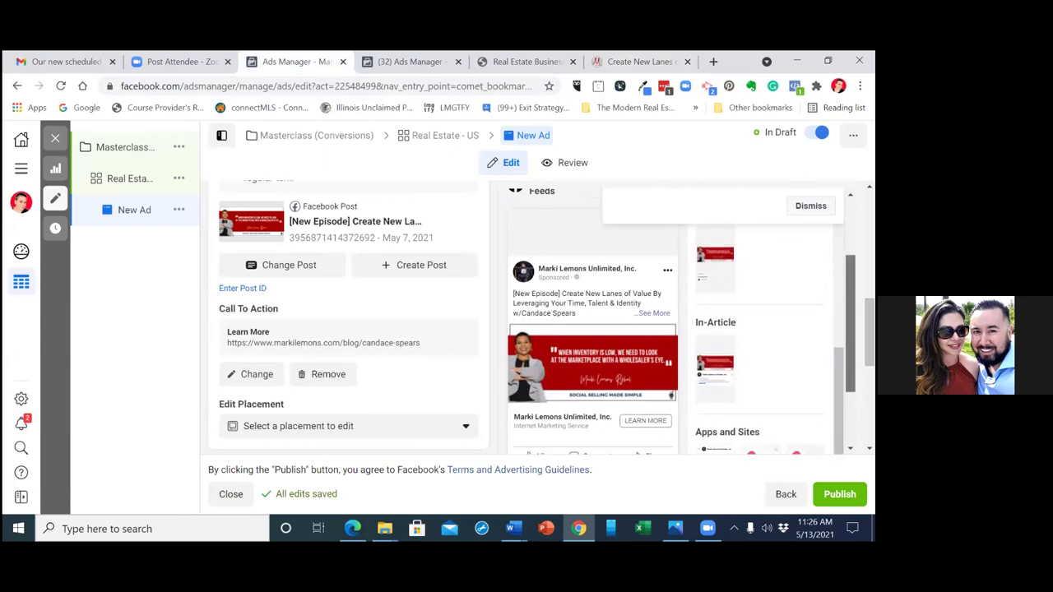
{"action": "scroll", "coordinate": [681, 321], "scroll_direction": "down", "scroll_amount": 1}
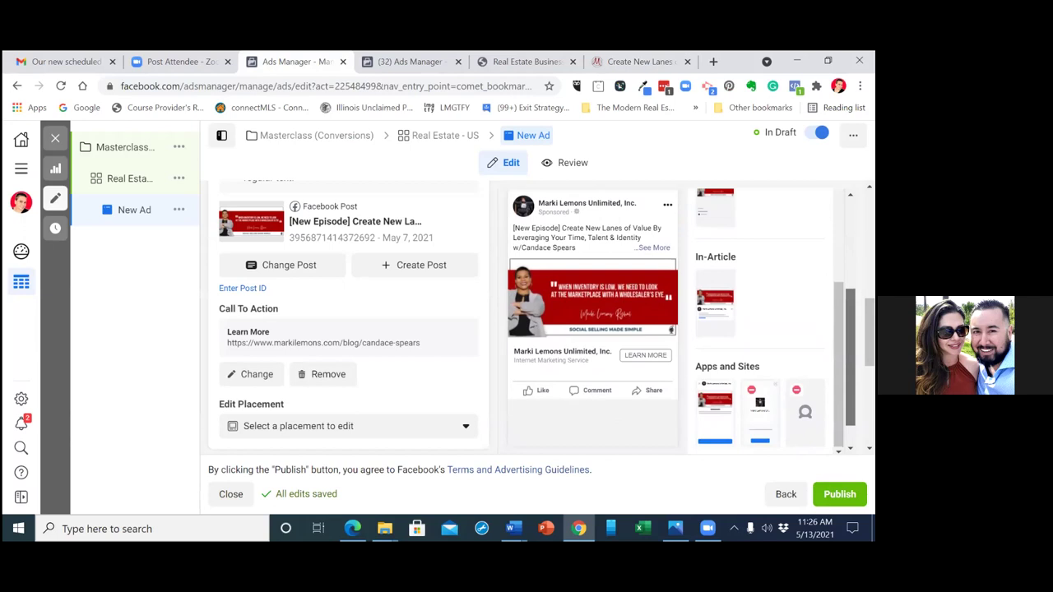
{"action": "scroll", "coordinate": [681, 321], "scroll_direction": "up", "scroll_amount": 1}
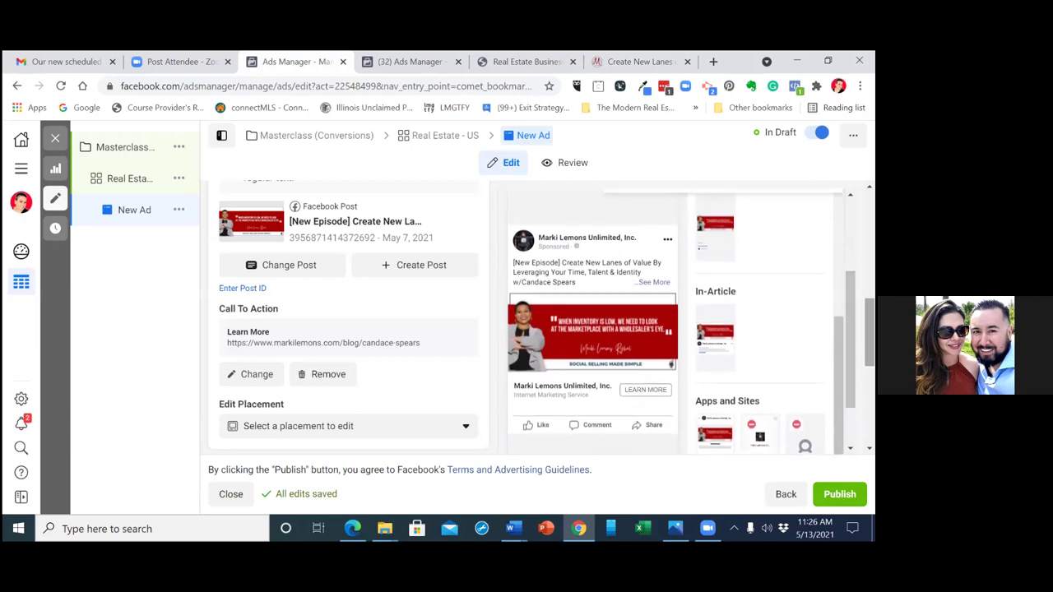
{"action": "scroll", "coordinate": [349, 321], "scroll_direction": "down", "scroll_amount": 1}
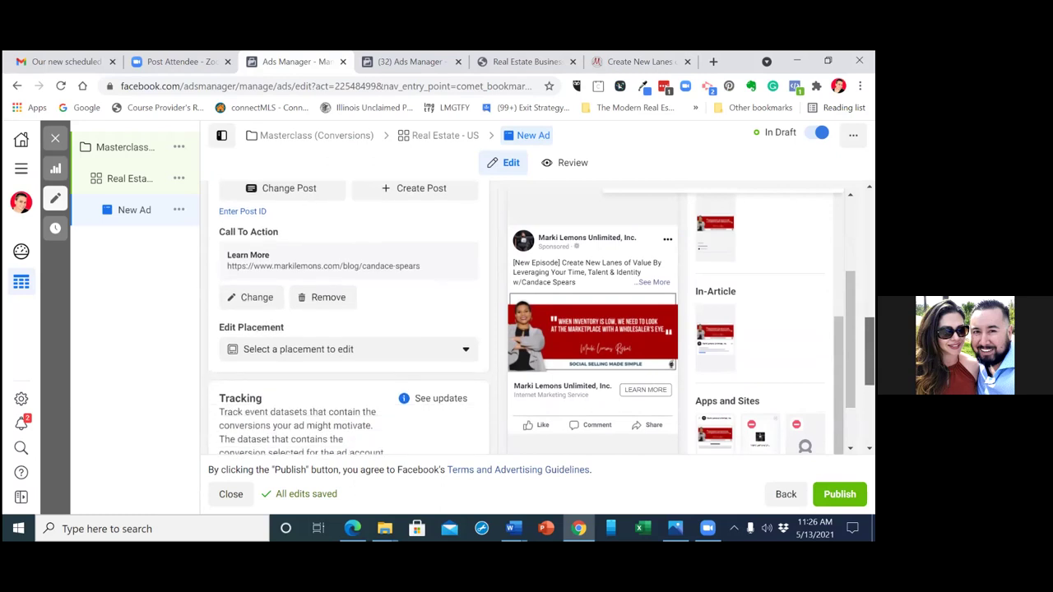
{"action": "scroll", "coordinate": [348, 321], "scroll_direction": "down", "scroll_amount": 3}
{"action": "scroll", "coordinate": [349, 321], "scroll_direction": "down", "scroll_amount": 1}
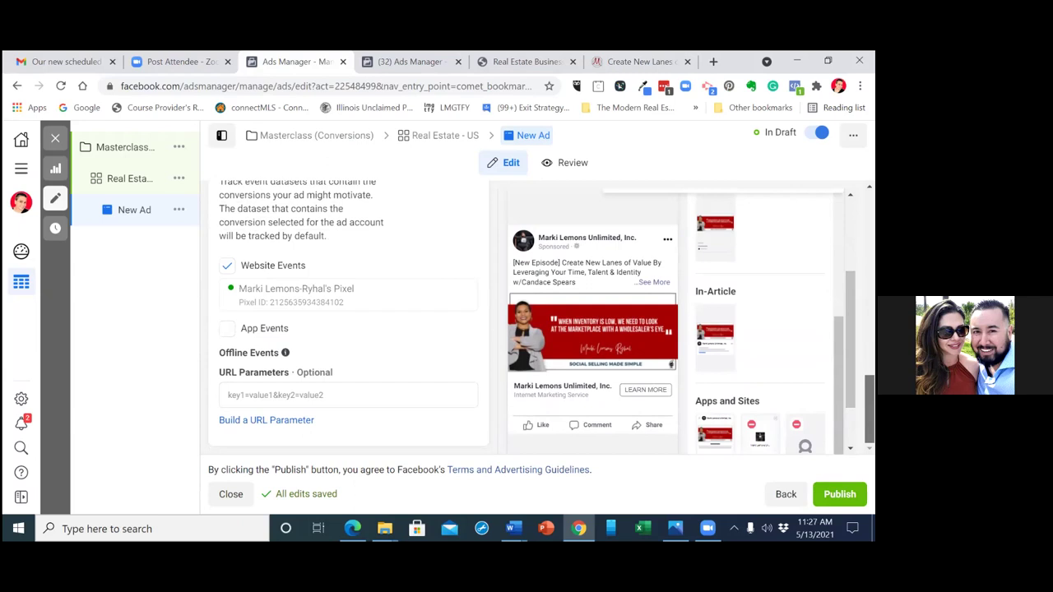
{"action": "scroll", "coordinate": [348, 321], "scroll_direction": "up", "scroll_amount": 5}
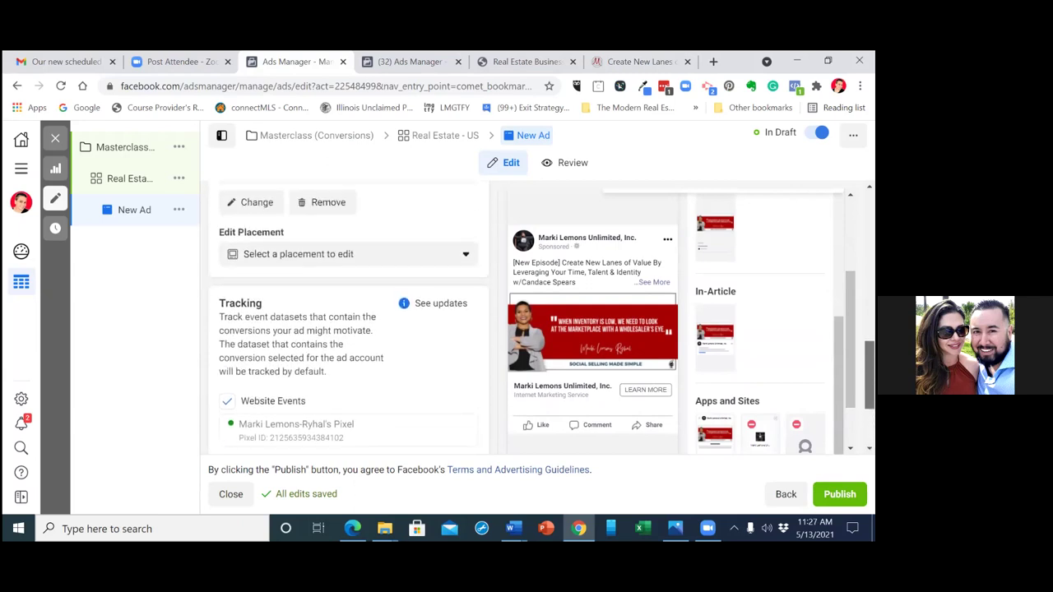
{"action": "scroll", "coordinate": [349, 321], "scroll_direction": "up", "scroll_amount": 5}
{"action": "scroll", "coordinate": [349, 320], "scroll_direction": "down", "scroll_amount": 3}
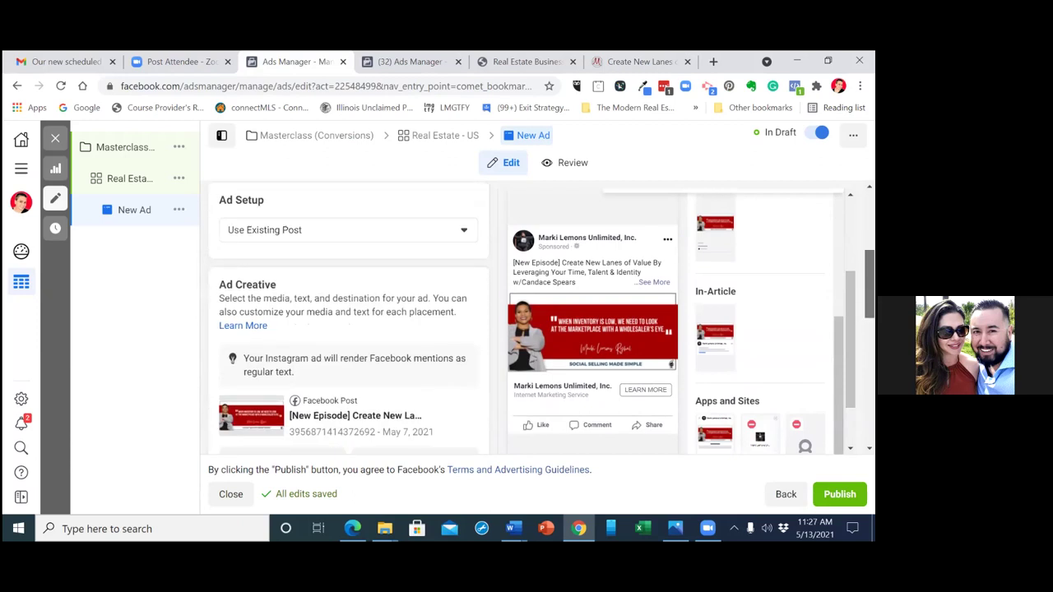
{"action": "scroll", "coordinate": [349, 321], "scroll_direction": "down", "scroll_amount": 2}
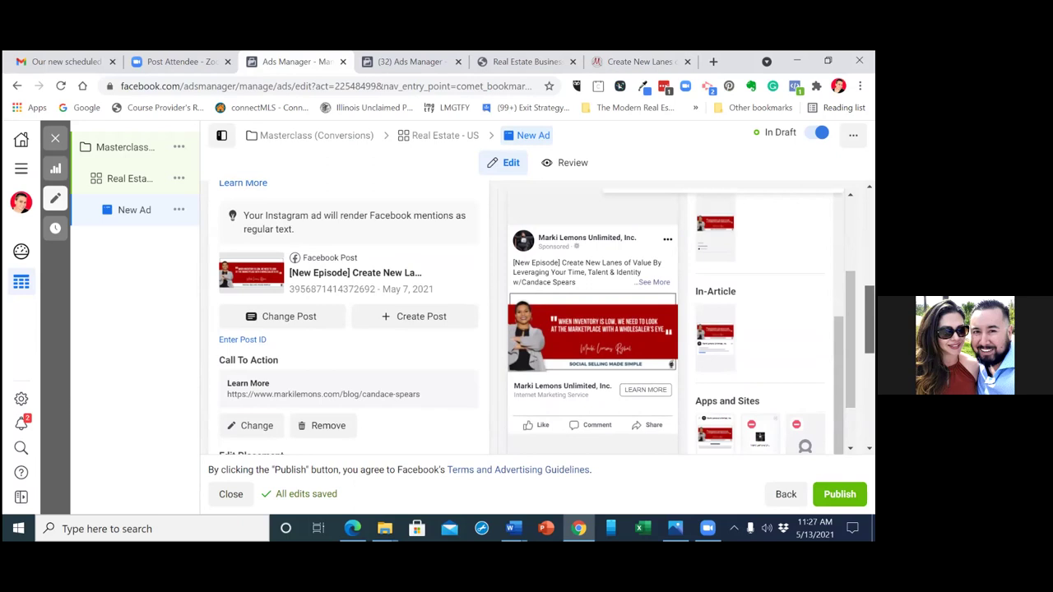
- Publish the Masterclass (Conversions) campaign with its ad set and ad, and close the ad editor
{"action": "scroll", "coordinate": [349, 320], "scroll_direction": "down", "scroll_amount": 7}
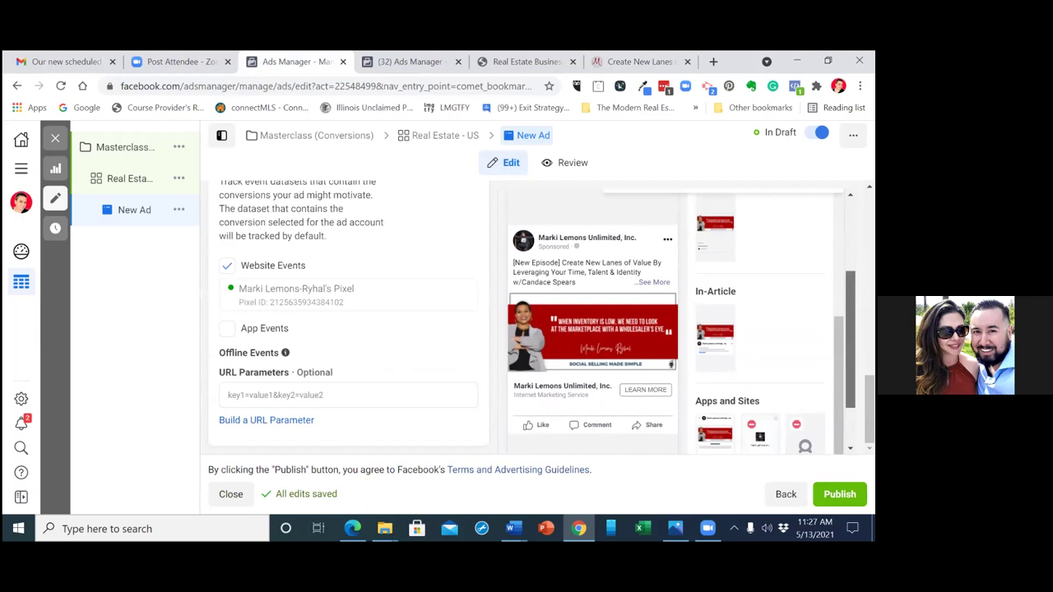
{"action": "scroll", "coordinate": [681, 321], "scroll_direction": "down", "scroll_amount": 2}
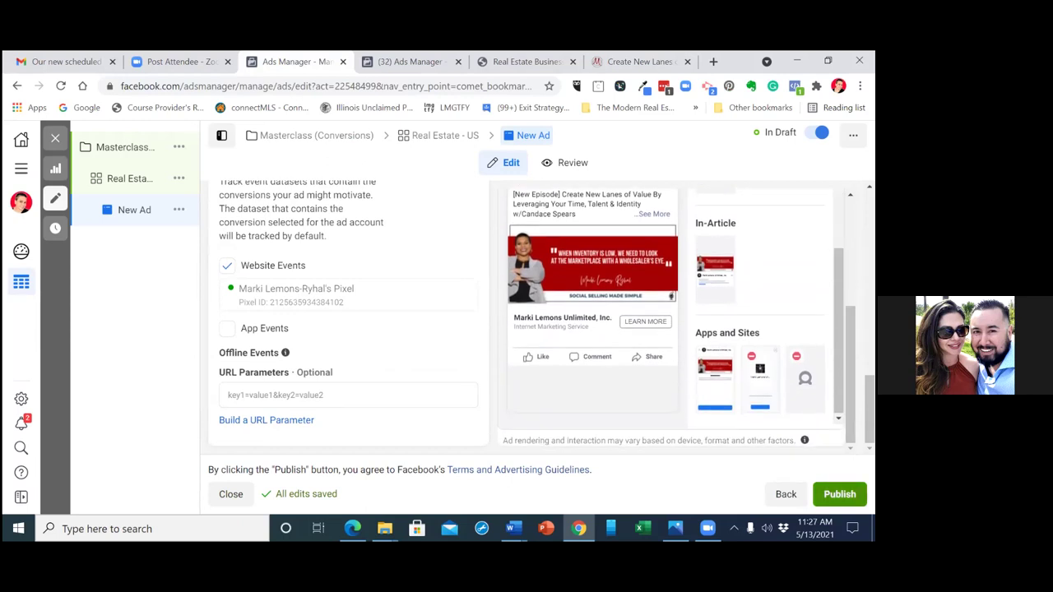
{"action": "left_click", "coordinate": [839, 493]}
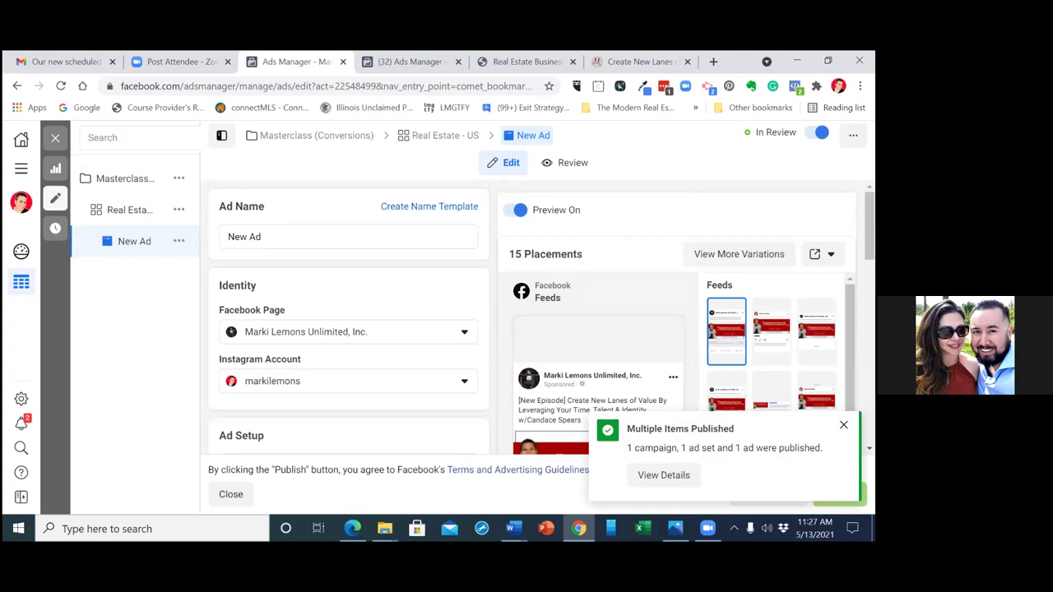
{"action": "left_click", "coordinate": [54, 142]}
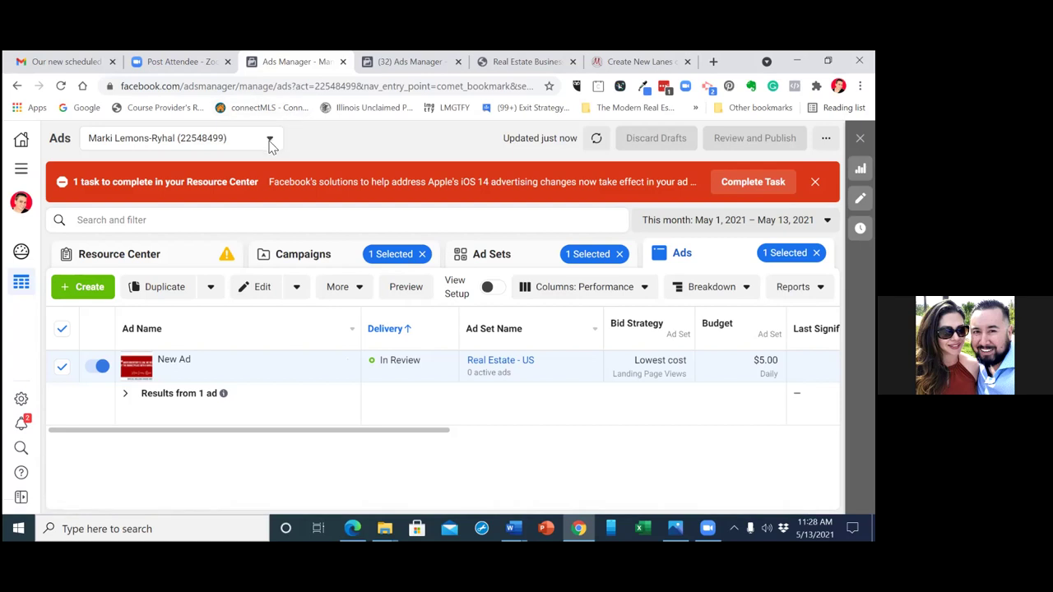
- Switch to the Marki Lemons Unlimited Facebook ad account and back to the personal ad account
{"action": "mouse_move", "coordinate": [234, 371]}
{"action": "left_click", "coordinate": [269, 140]}
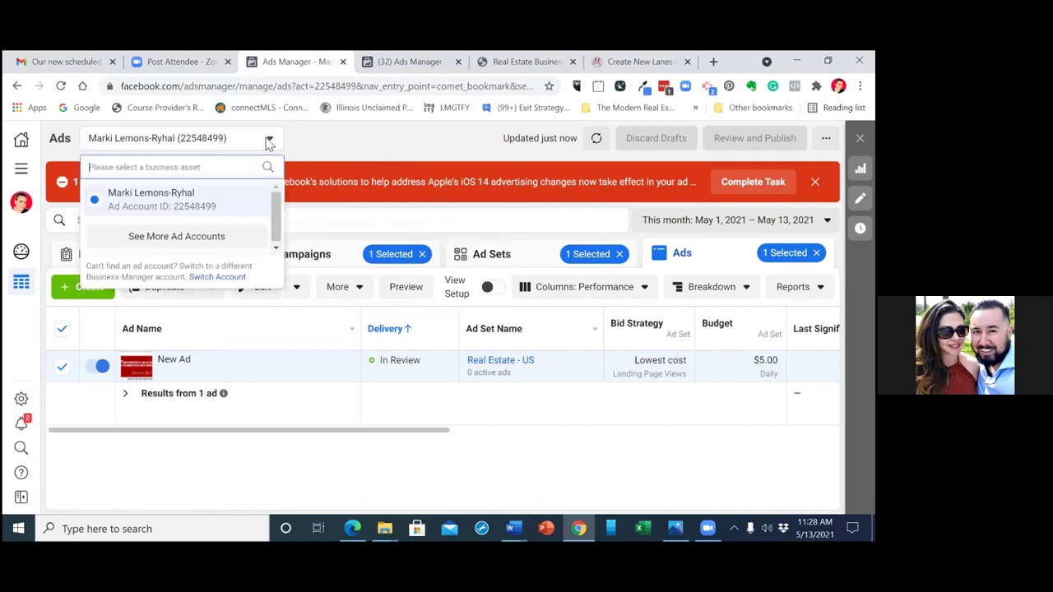
{"action": "left_click", "coordinate": [179, 239]}
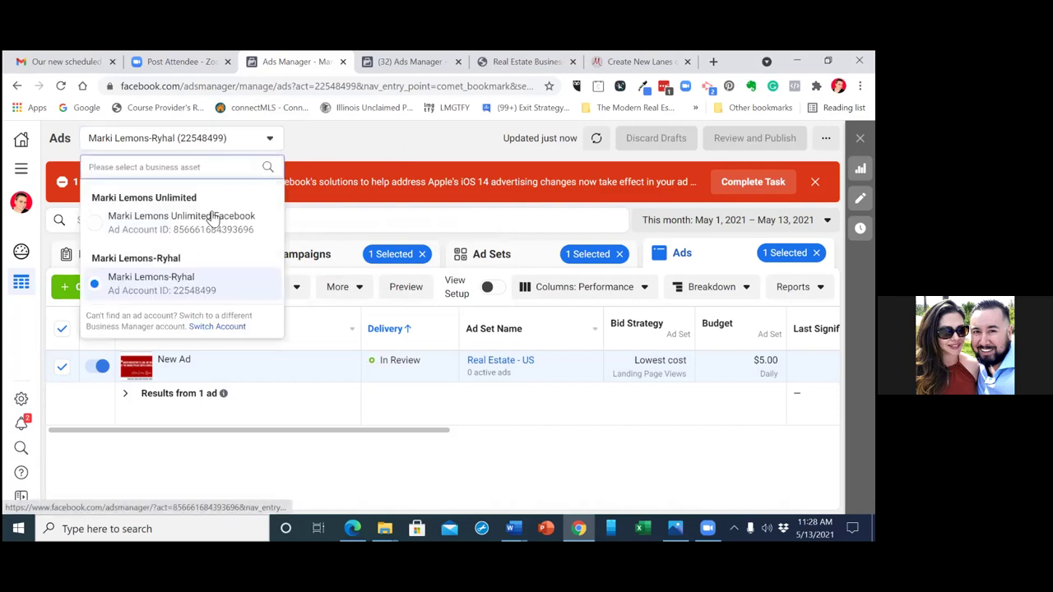
{"action": "left_click", "coordinate": [213, 217]}
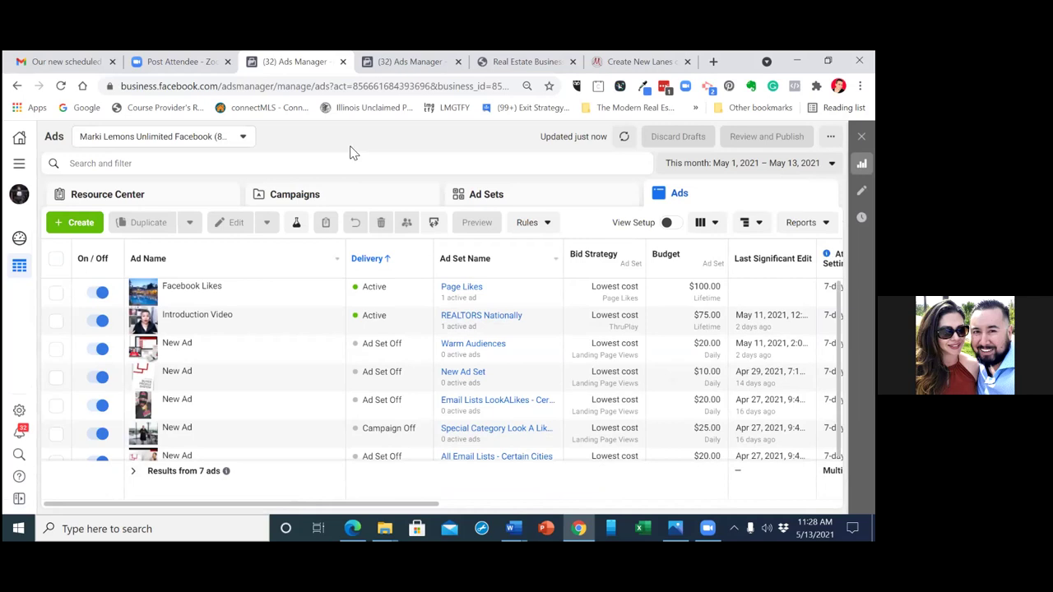
{"action": "left_click", "coordinate": [243, 138]}
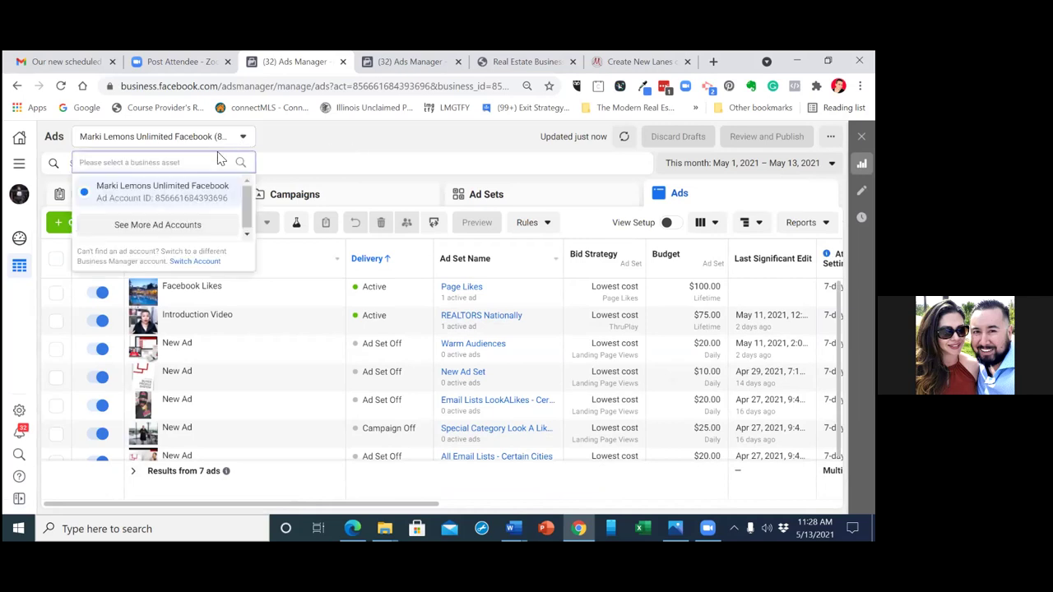
{"action": "left_click", "coordinate": [179, 226]}
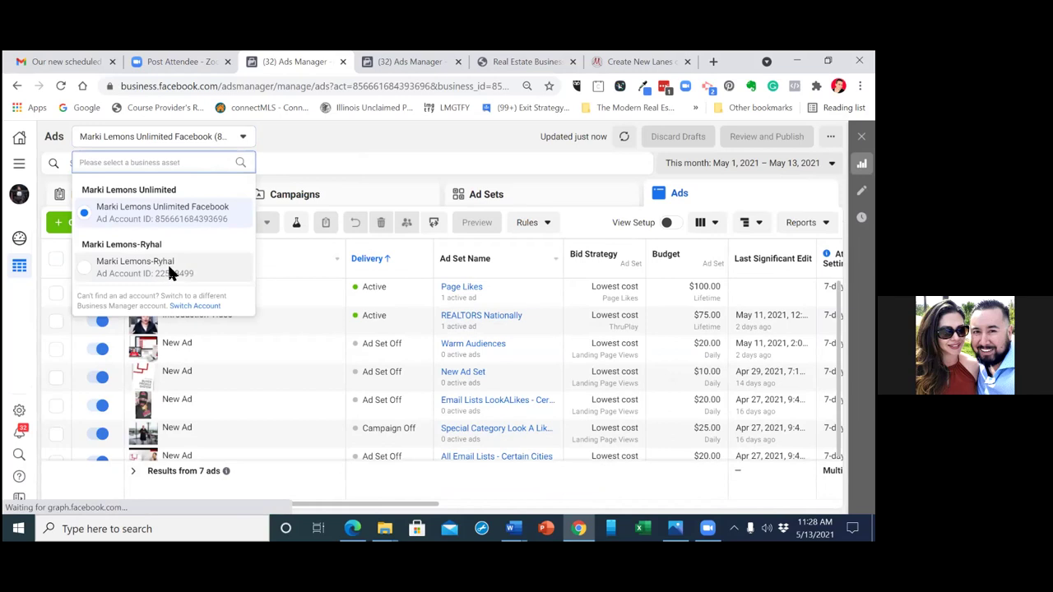
{"action": "left_click", "coordinate": [169, 267]}
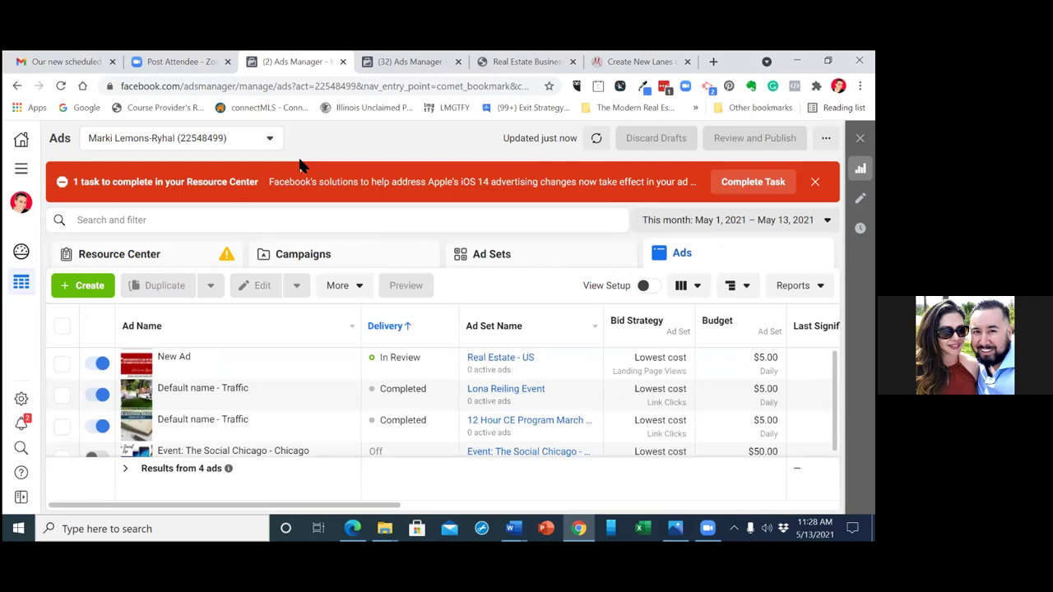
- Turn off the two completed Default name - Traffic ads and the three completed ad sets listed with Real Estate - US
{"action": "left_click", "coordinate": [97, 395]}
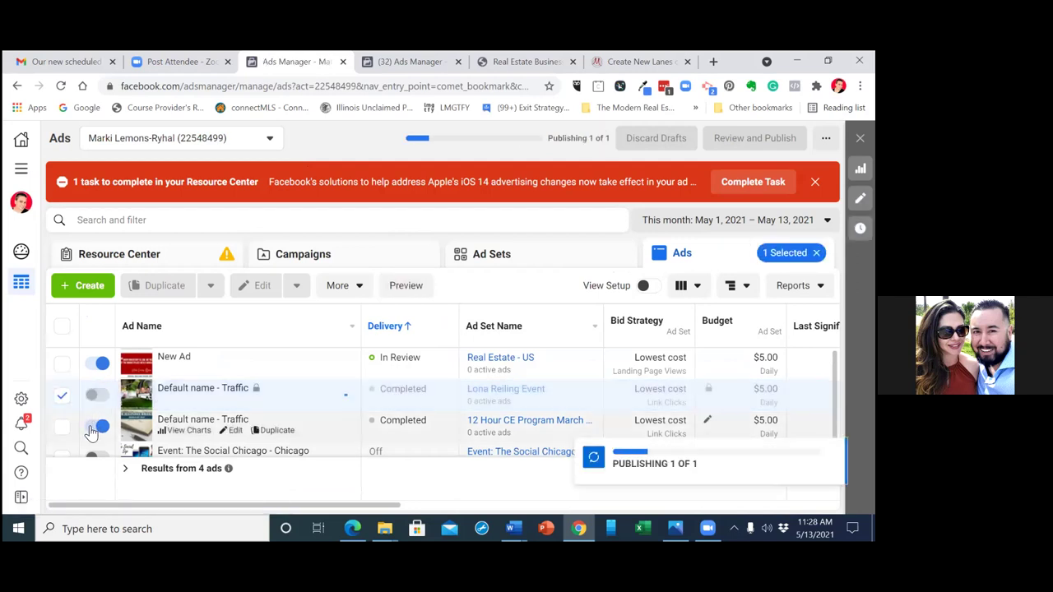
{"action": "left_click", "coordinate": [93, 430]}
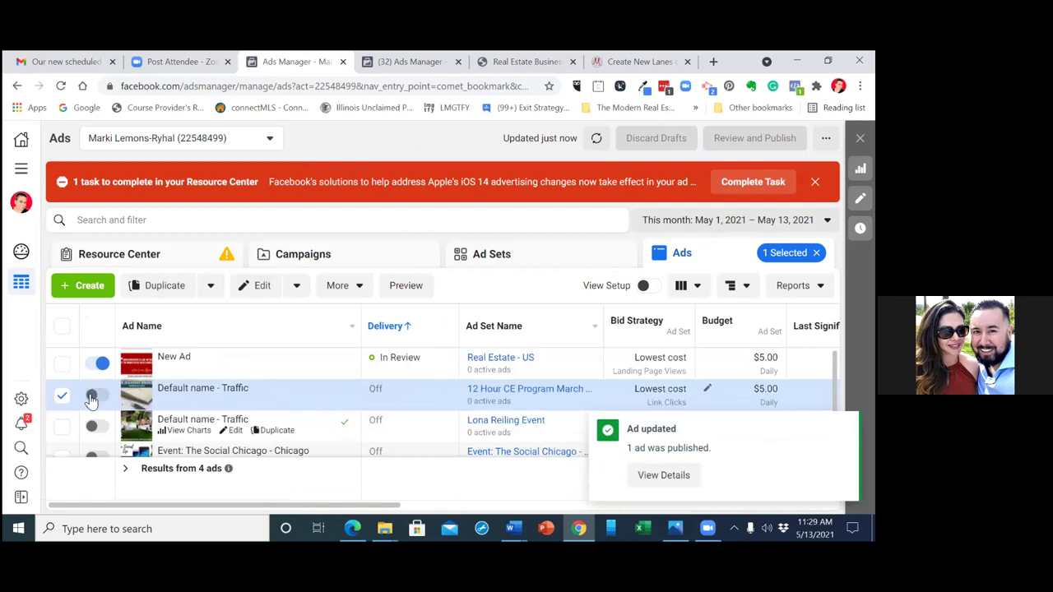
{"action": "left_click", "coordinate": [565, 263]}
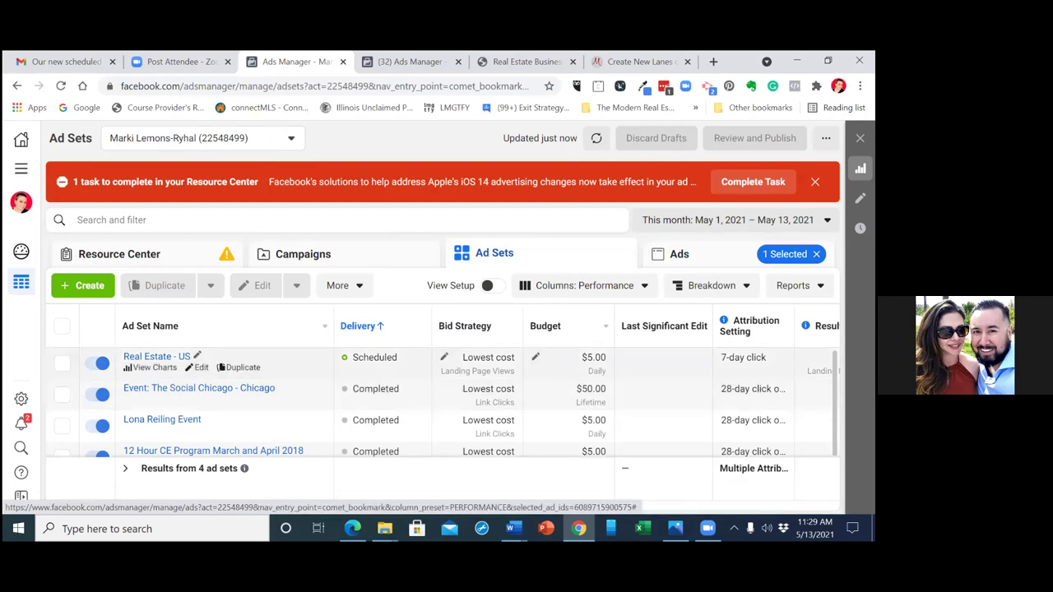
{"action": "scroll", "coordinate": [278, 479], "scroll_direction": "down", "scroll_amount": 1}
{"action": "left_click", "coordinate": [98, 441]}
{"action": "left_click", "coordinate": [97, 410]}
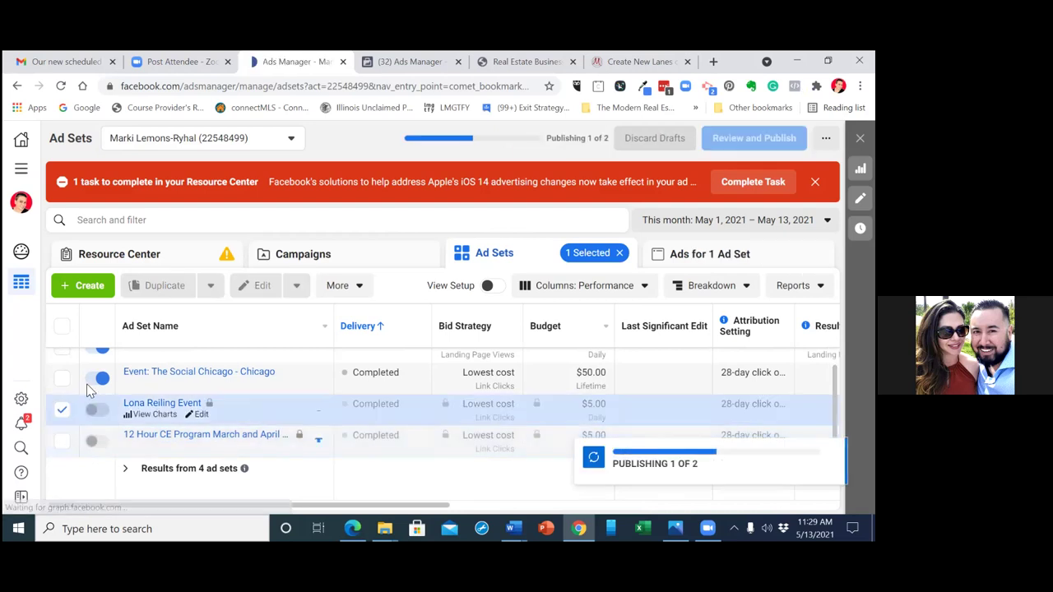
{"action": "left_click", "coordinate": [96, 377]}
{"action": "left_click", "coordinate": [94, 351]}
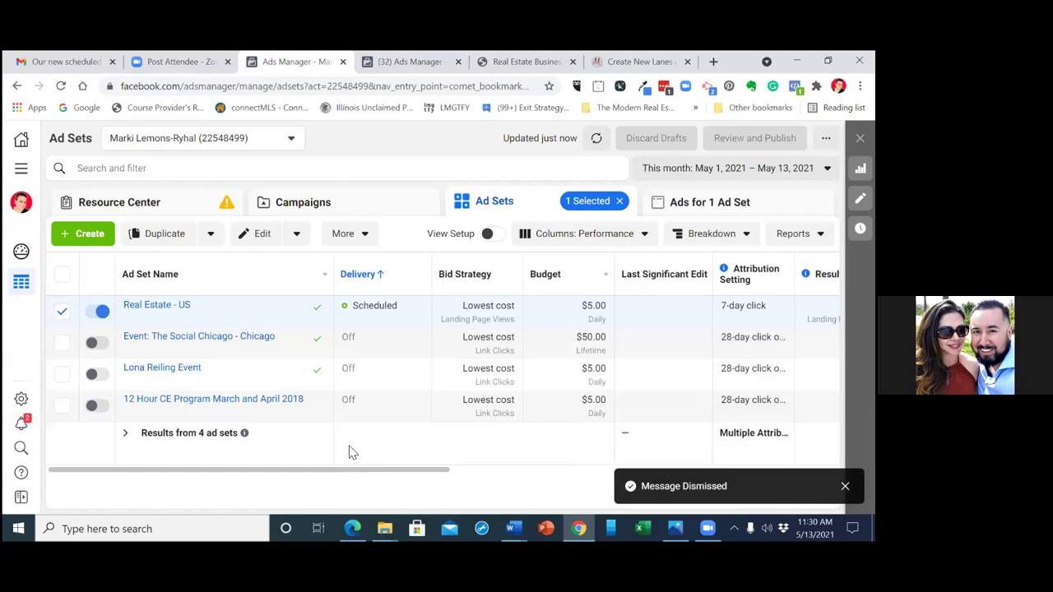
- Turn off the three old campaigns listed below Masterclass (Conversions)
{"action": "left_click", "coordinate": [334, 209]}
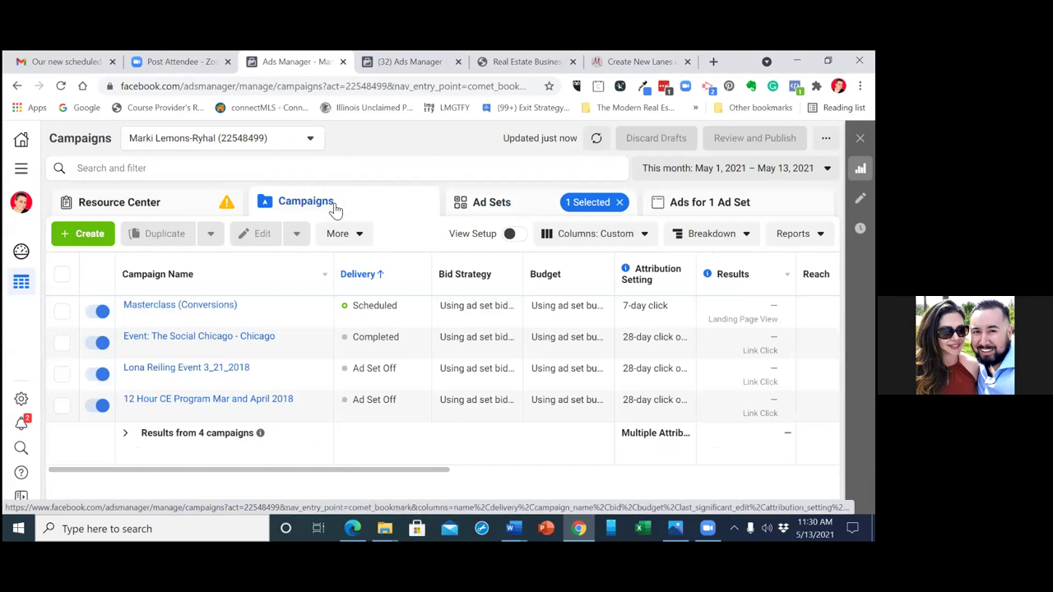
{"action": "left_click", "coordinate": [96, 342]}
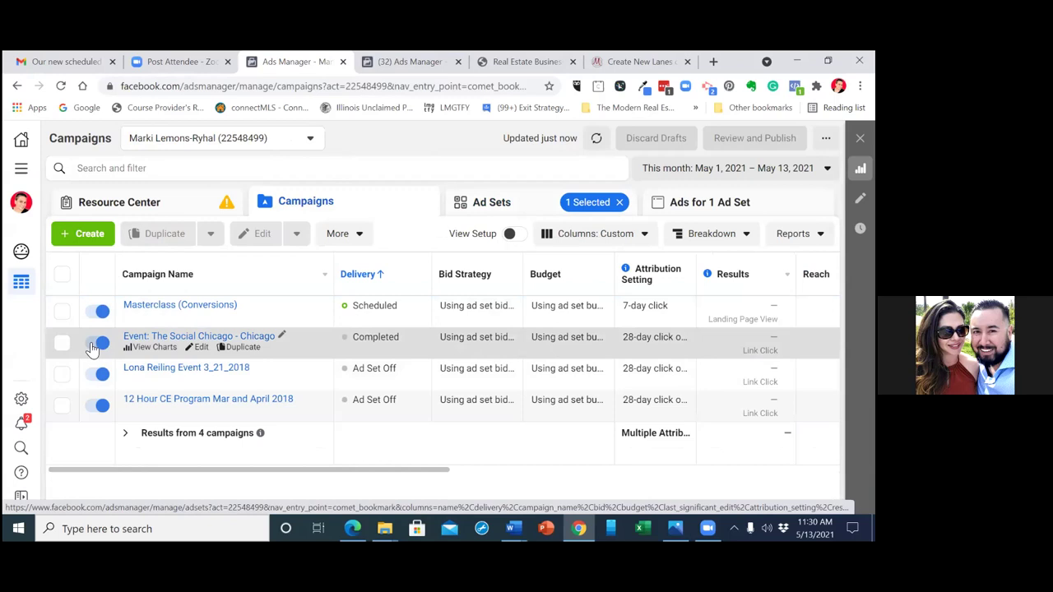
{"action": "left_click", "coordinate": [90, 375]}
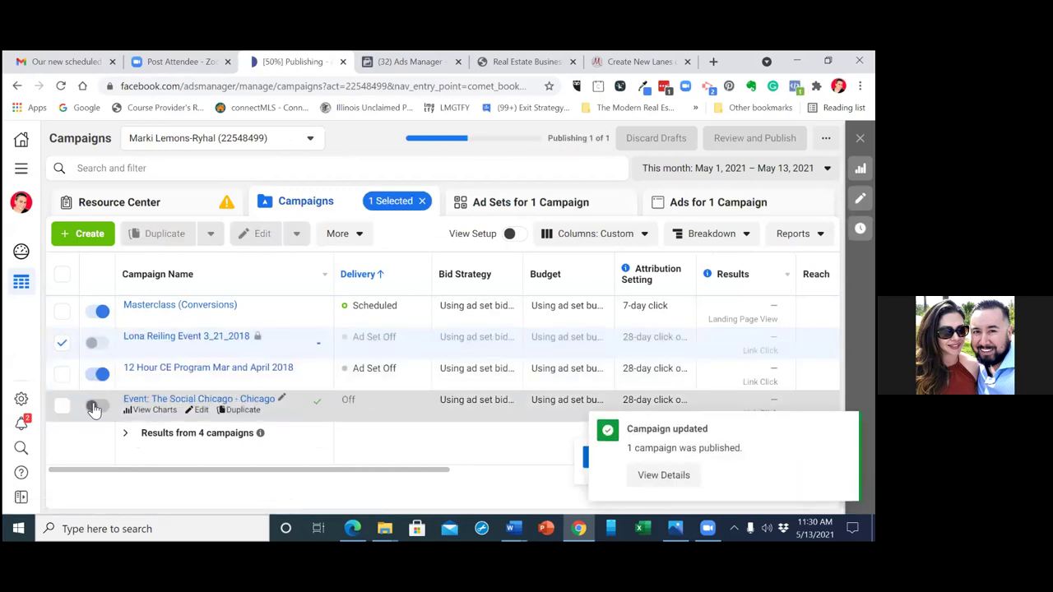
{"action": "left_click", "coordinate": [96, 342]}
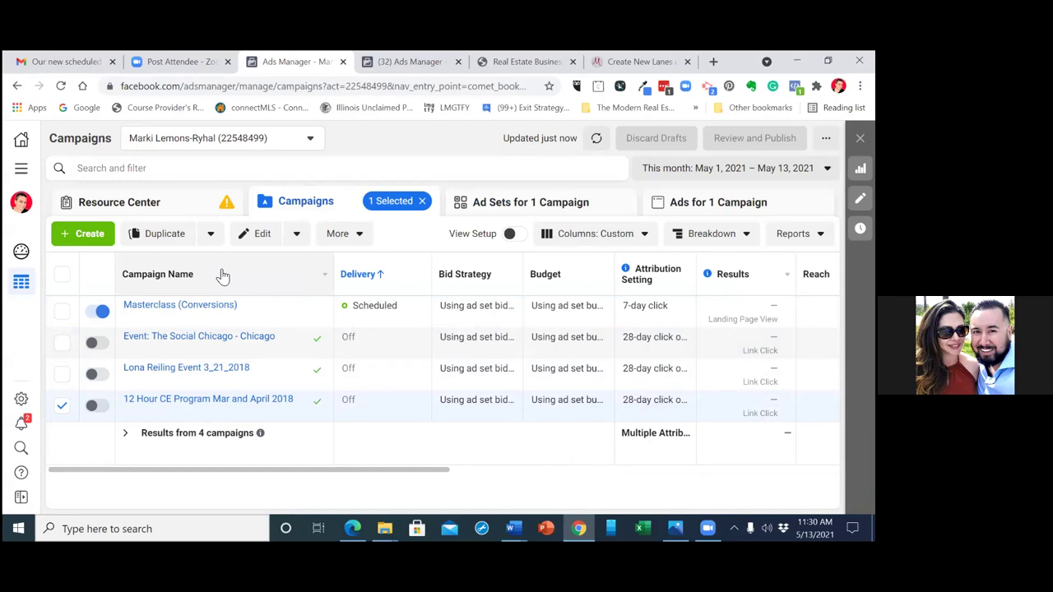
- Check the ad sets of the 12 Hour CE Program campaign and the Resource Center, and return to the full campaigns list
{"action": "left_click", "coordinate": [543, 210]}
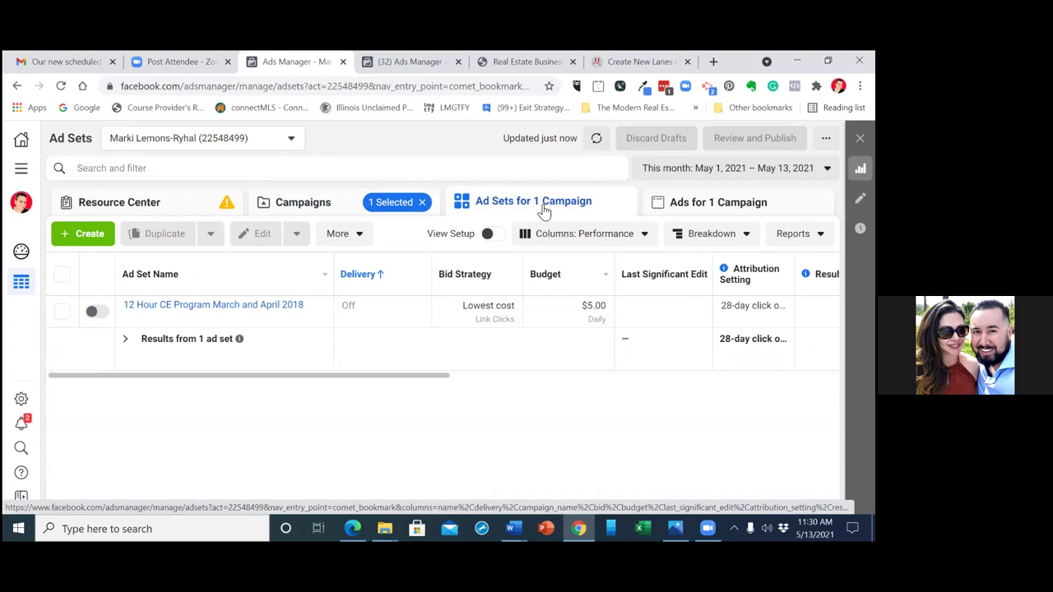
{"action": "left_click", "coordinate": [320, 210]}
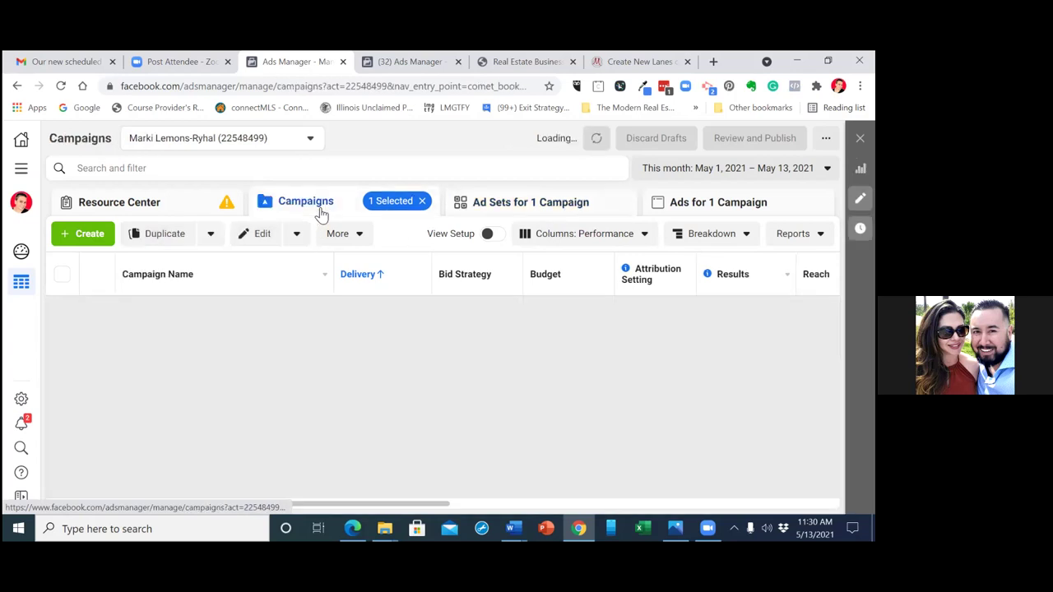
{"action": "left_click", "coordinate": [150, 202]}
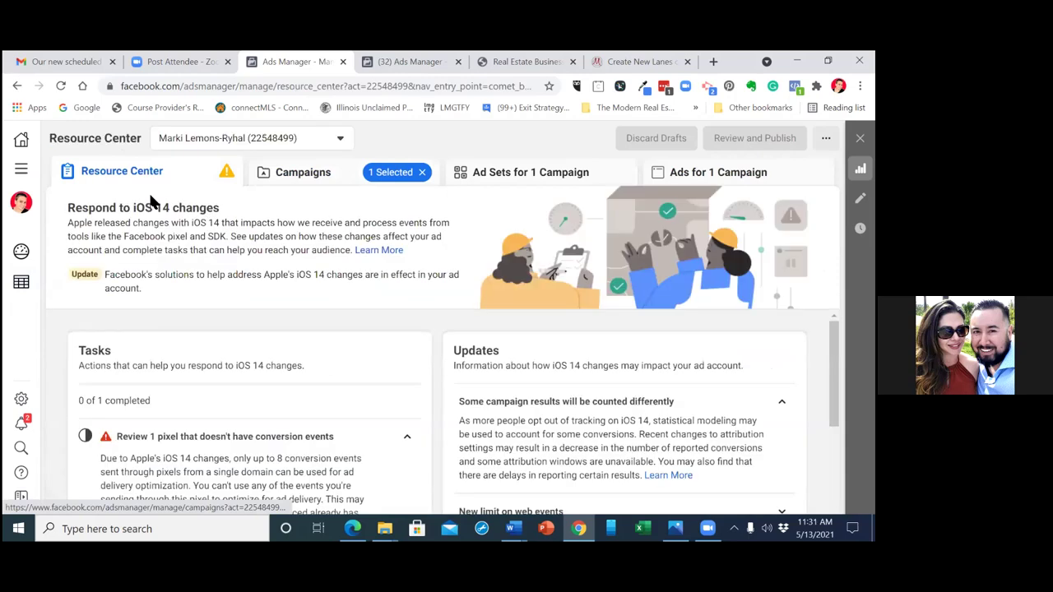
{"action": "left_click", "coordinate": [21, 168]}
{"action": "left_click", "coordinate": [98, 212]}
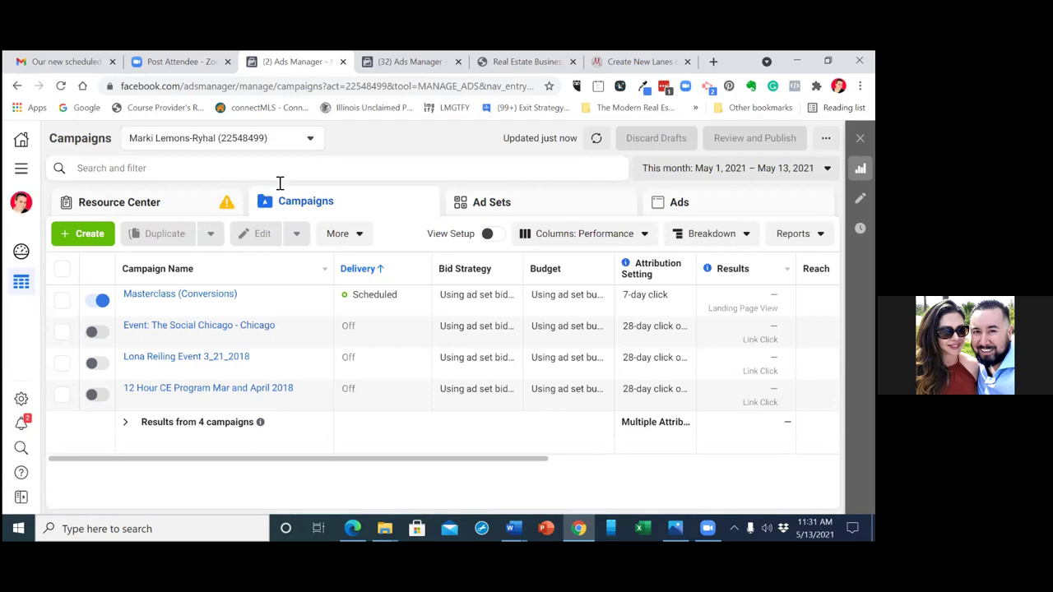
- Select the Masterclass (Conversions) campaign and view its ad sets and ads
{"action": "left_click", "coordinate": [60, 302]}
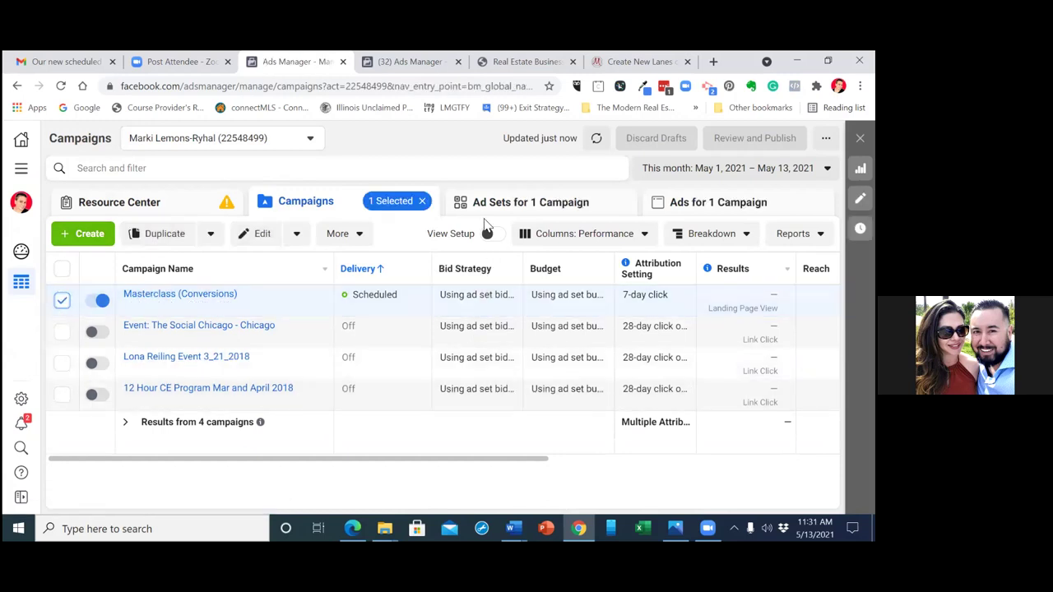
{"action": "left_click", "coordinate": [509, 209]}
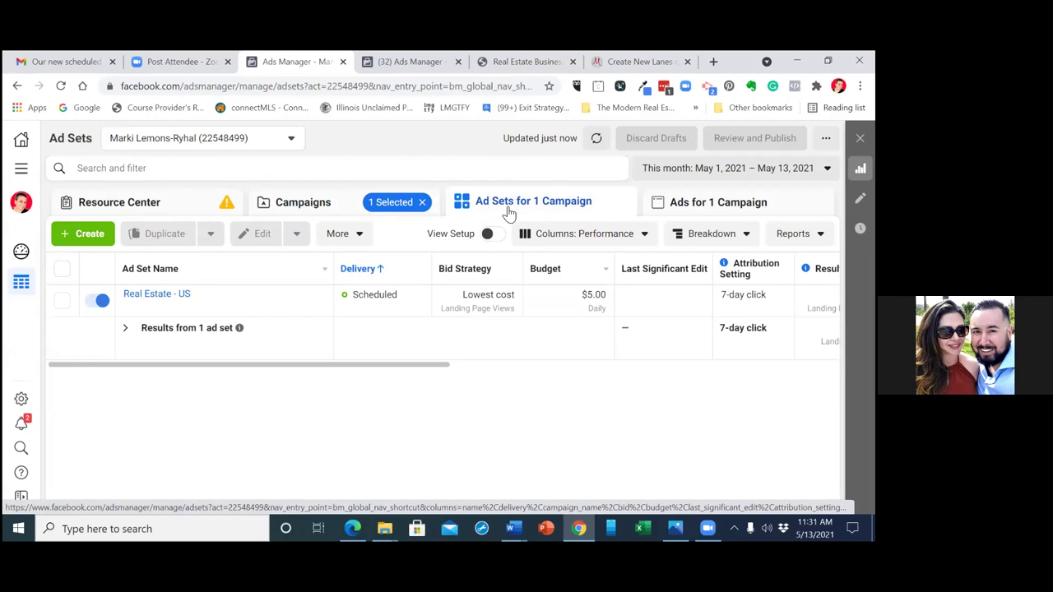
{"action": "left_click", "coordinate": [715, 203]}
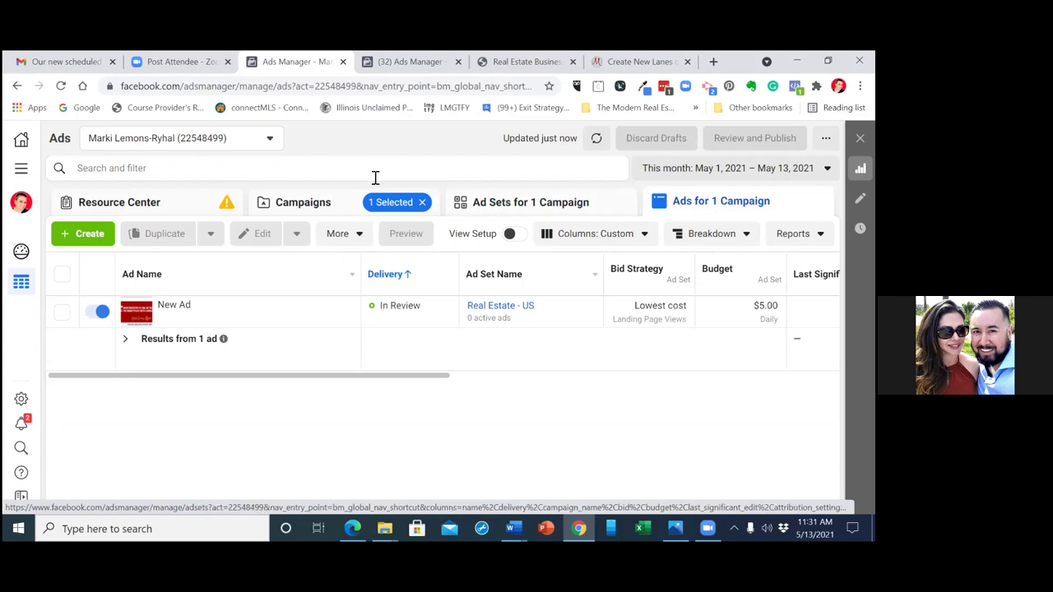
{"action": "left_click", "coordinate": [321, 205]}
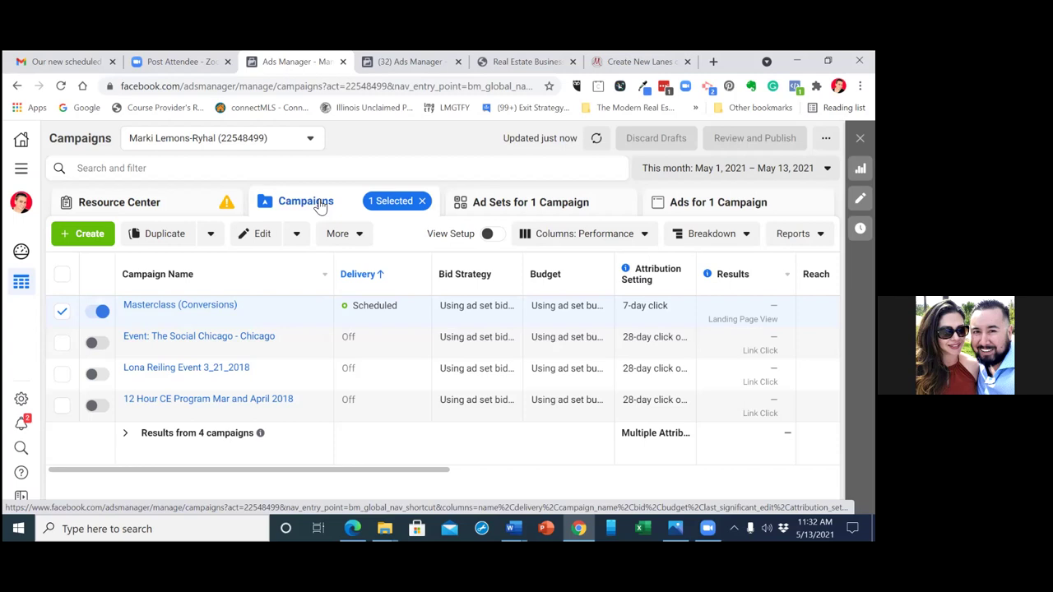
- Create an ad set named Real Estate Investing-US with an ad named Real Estate Investing-US-Ad in the existing Masterclass (Conversions) campaign
{"action": "left_click", "coordinate": [560, 209]}
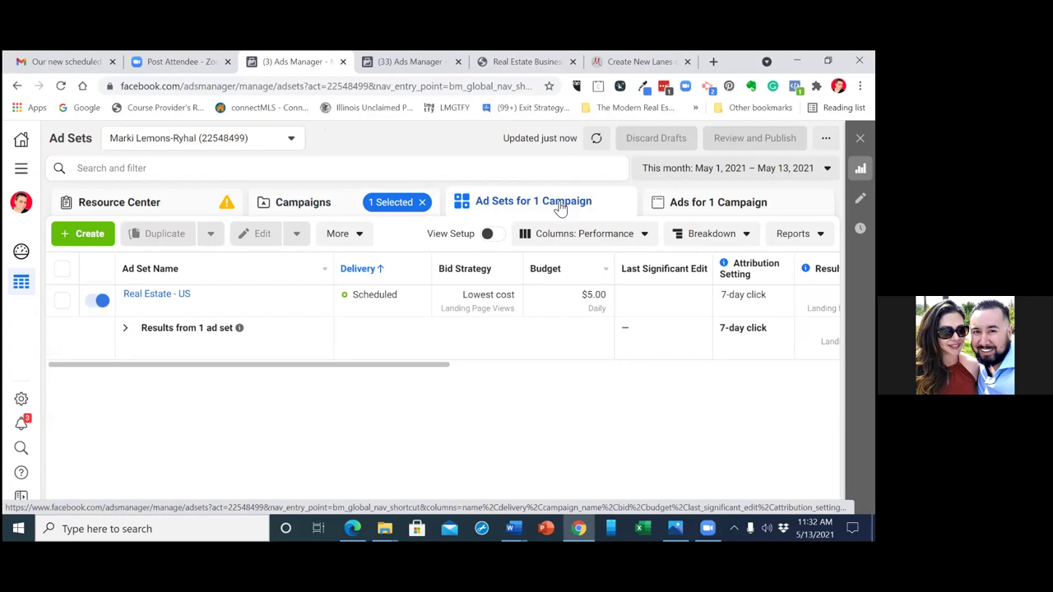
{"action": "left_click", "coordinate": [88, 239]}
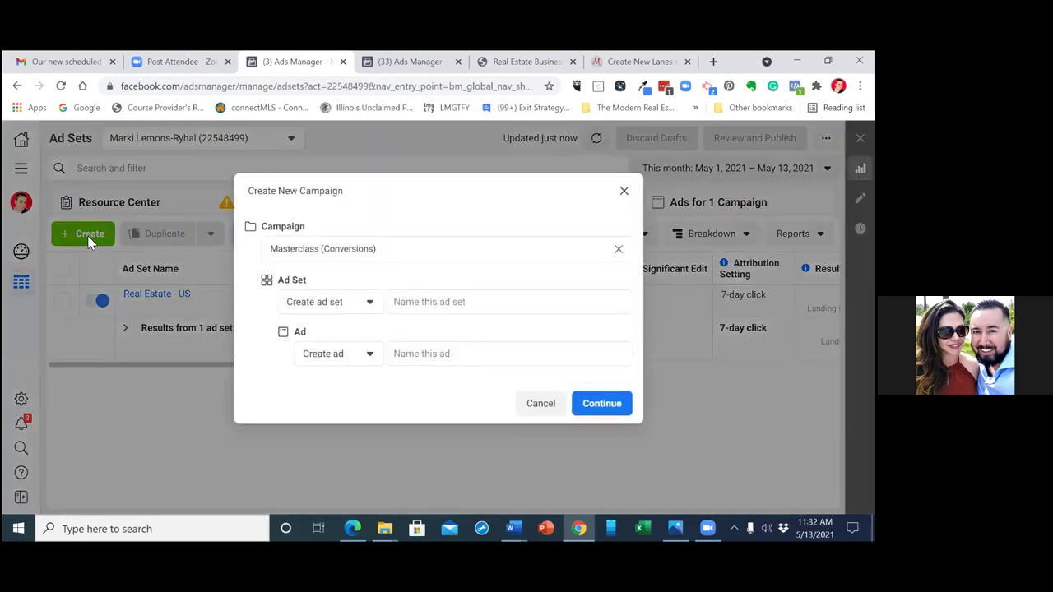
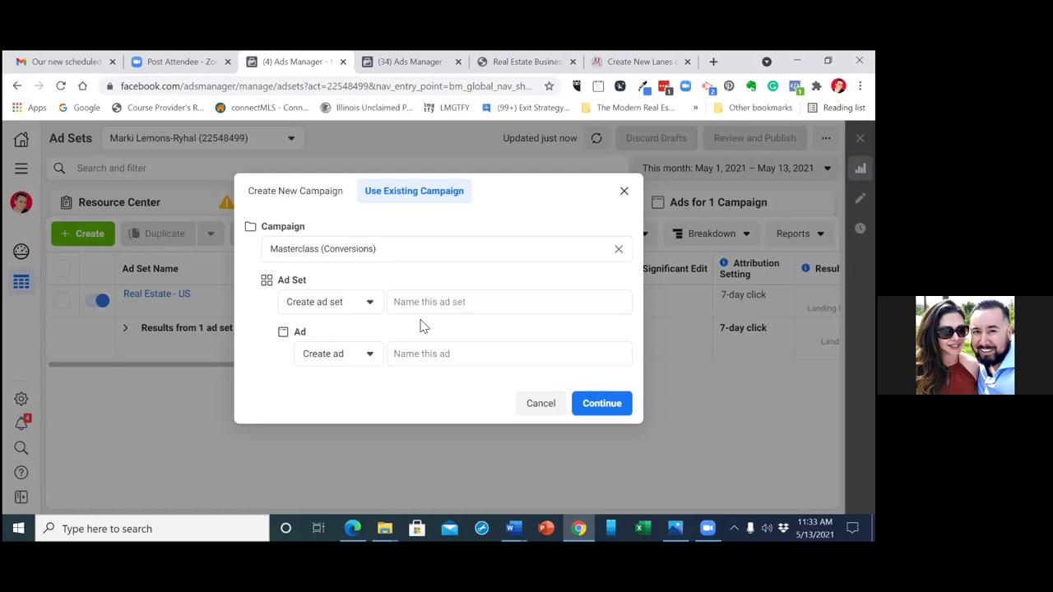
{"action": "left_click", "coordinate": [419, 304]}
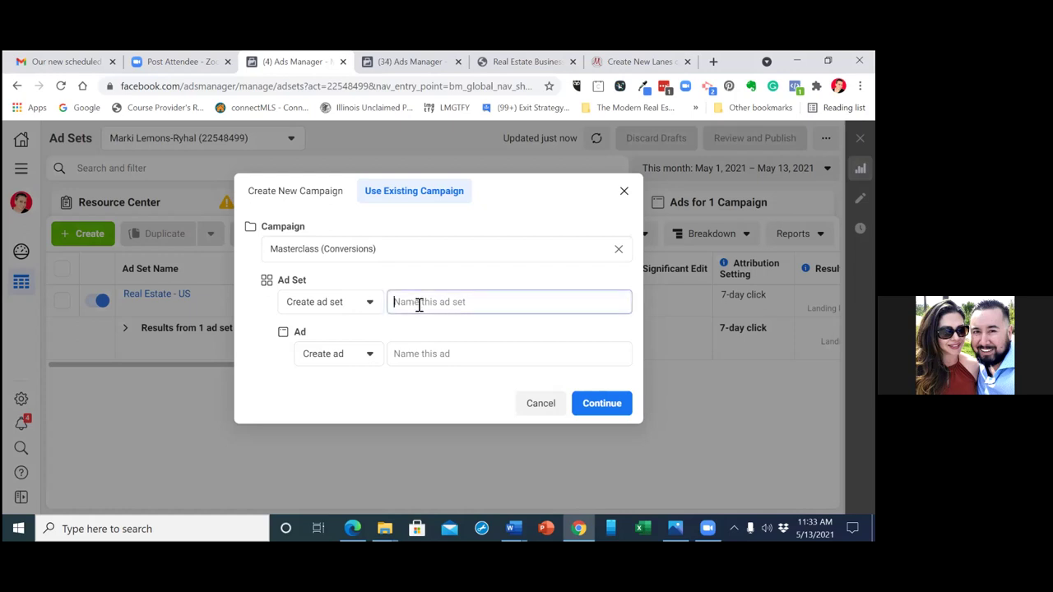
{"action": "type", "text": "Real Estate Investing-US"}
{"action": "left_click", "coordinate": [480, 355]}
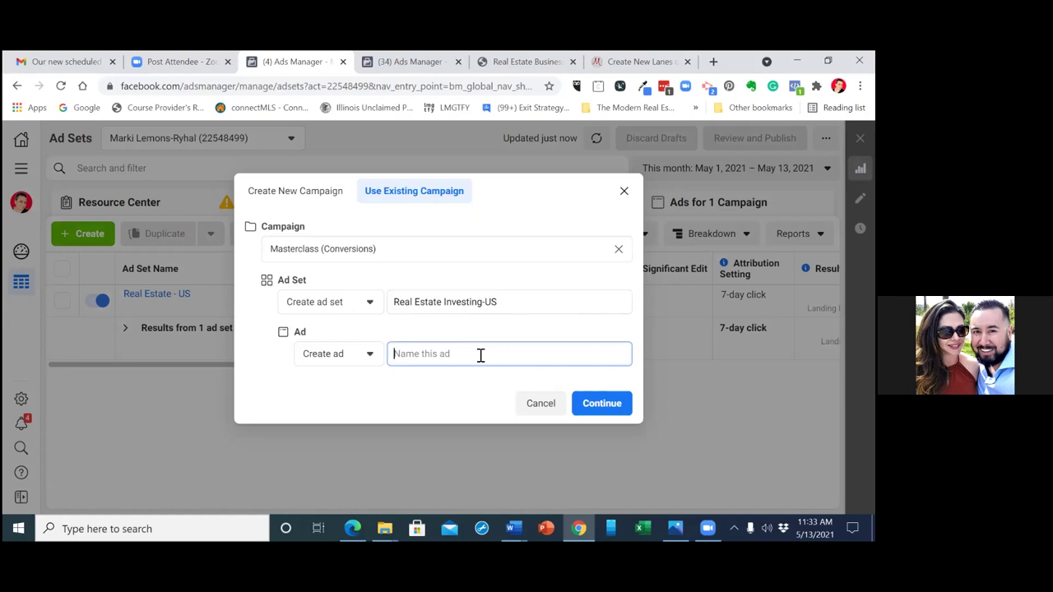
{"action": "type", "text": "Real Estate Investing-US-Ad"}
{"action": "left_click", "coordinate": [616, 401]}
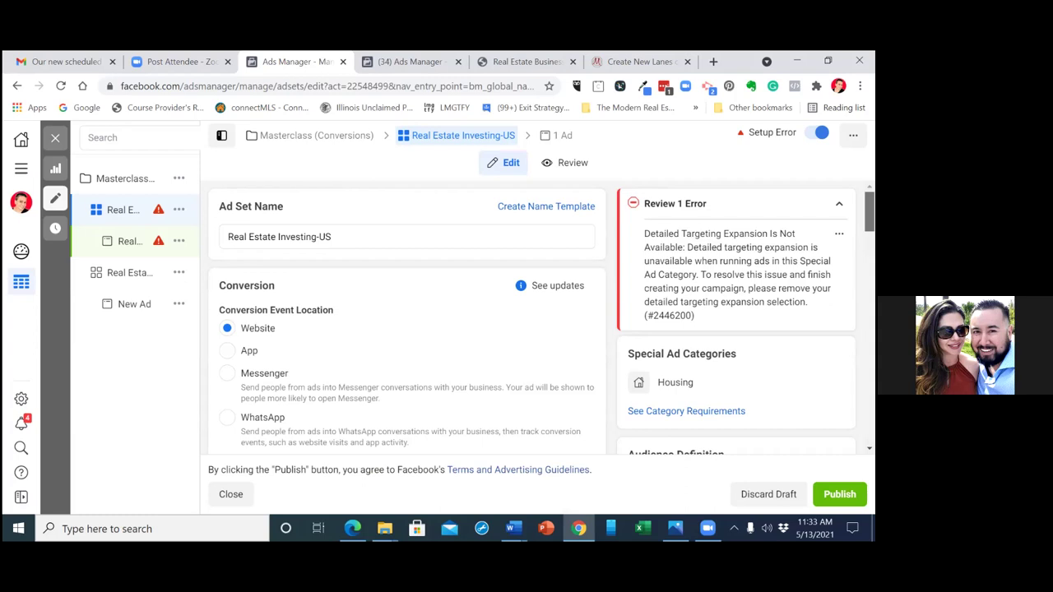
- Set the daily budget of the Real Estate Investing-US ad set to $5.00
{"action": "scroll", "coordinate": [407, 318], "scroll_direction": "down", "scroll_amount": 5}
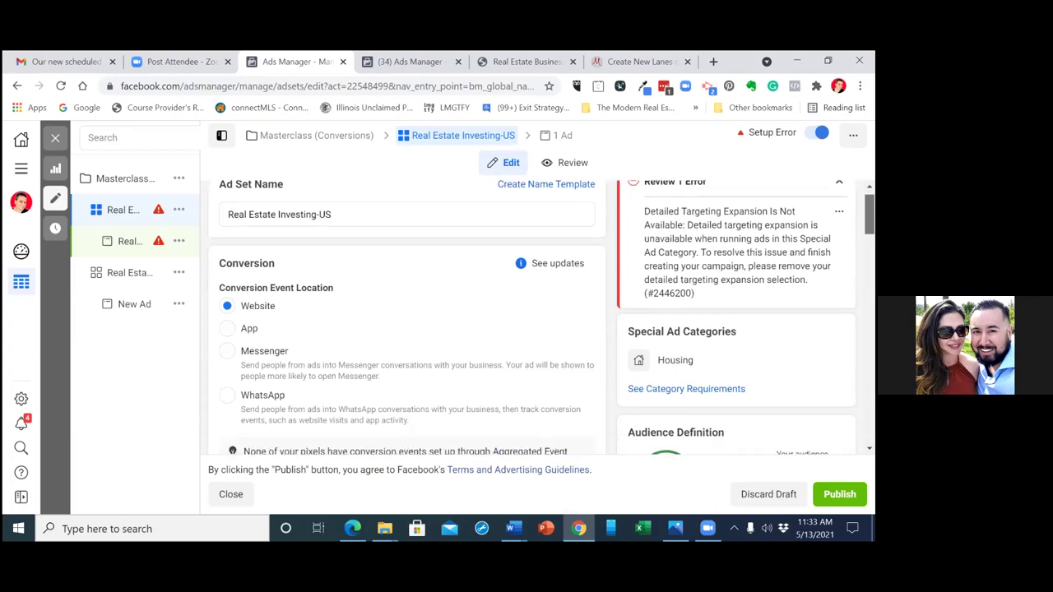
{"action": "scroll", "coordinate": [556, 287], "scroll_direction": "down", "scroll_amount": 3}
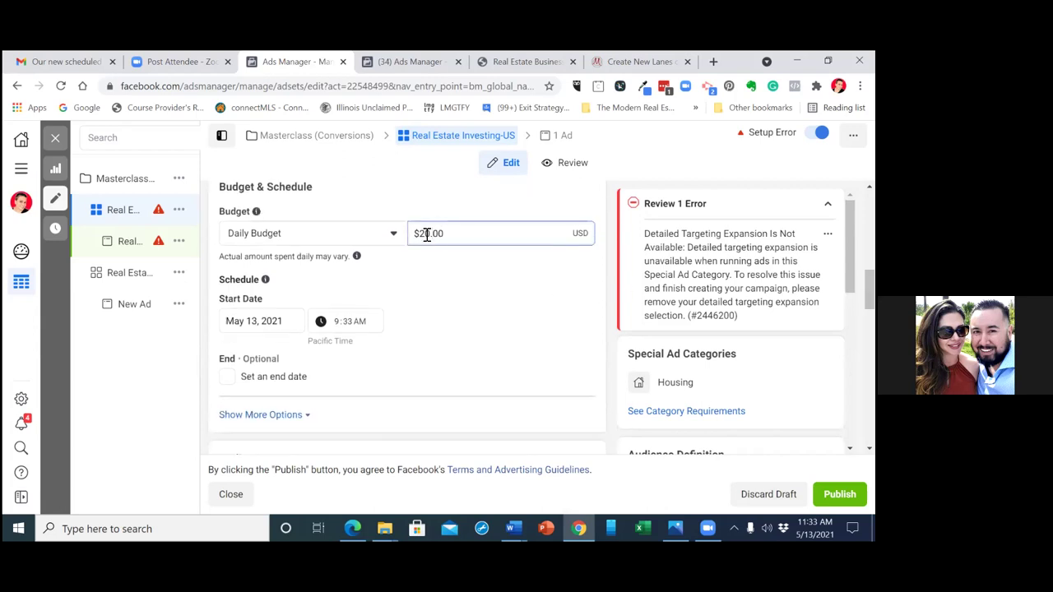
{"action": "key", "text": "BackSpace"}
{"action": "key", "text": "BackSpace"}
{"action": "type", "text": "5"}
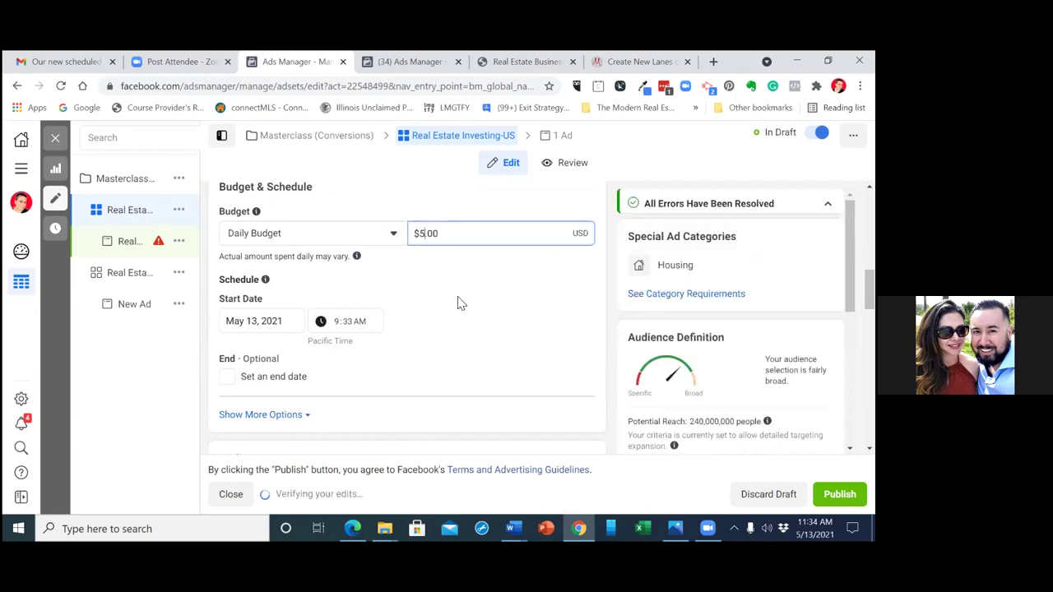
- Schedule the ad set to start on May 14, 2021 at 6:00 AM
{"action": "left_click", "coordinate": [272, 322]}
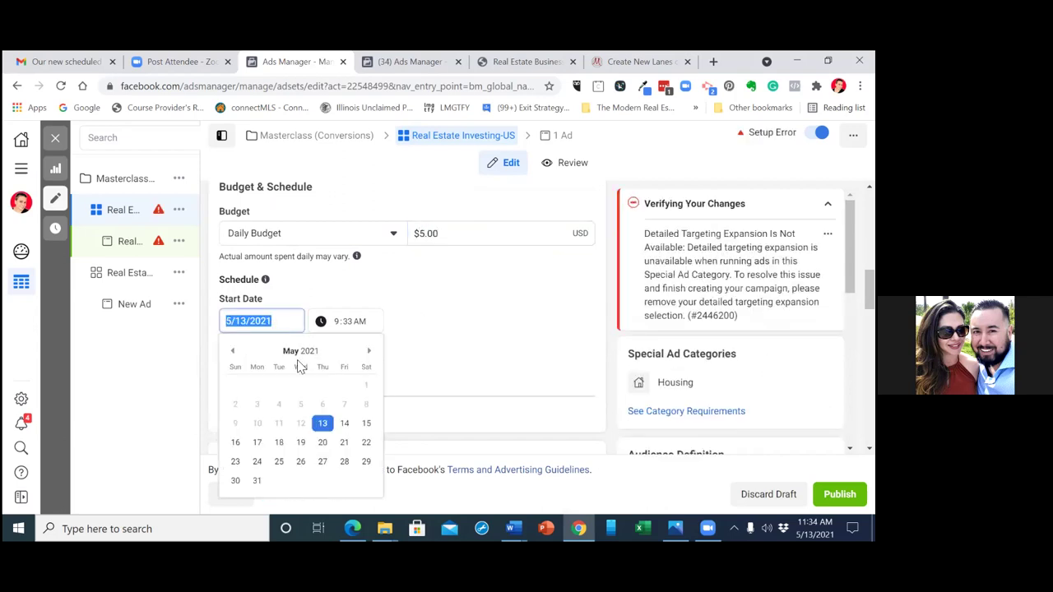
{"action": "left_click", "coordinate": [344, 422]}
{"action": "left_click", "coordinate": [337, 323]}
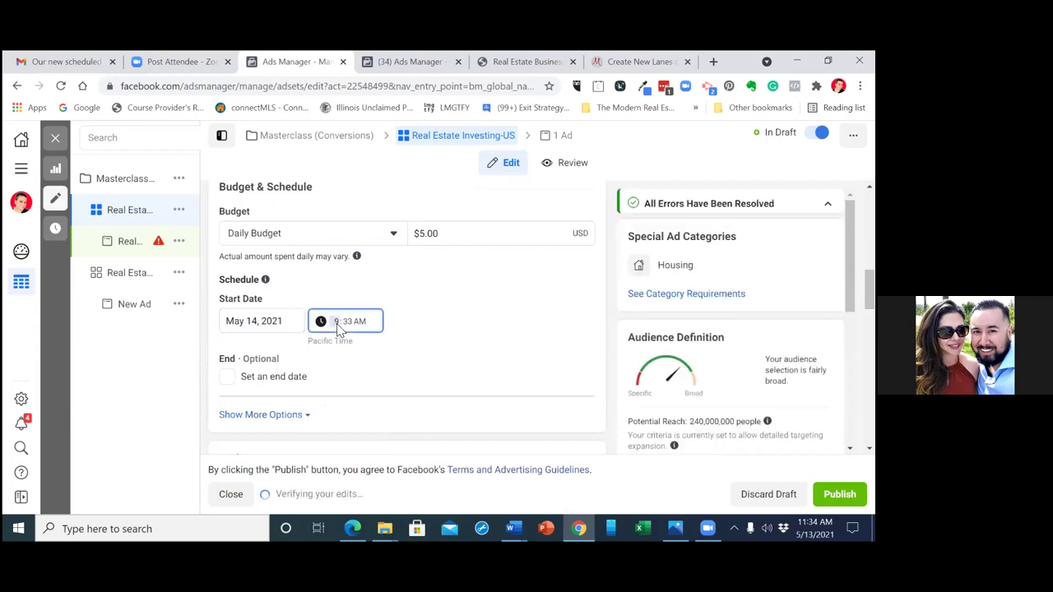
{"action": "type", "text": "6:00"}
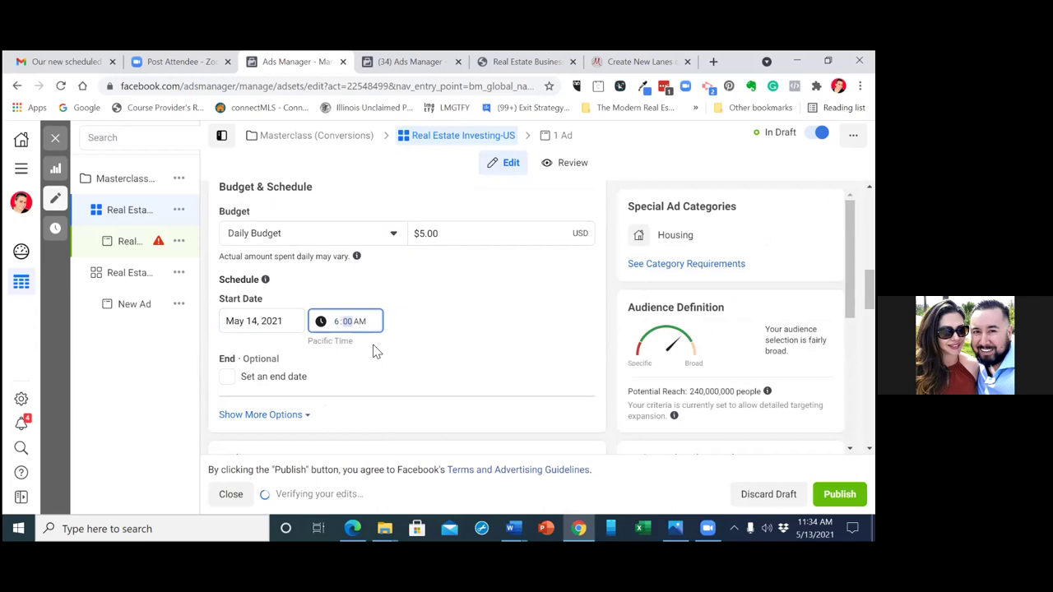
{"action": "left_click", "coordinate": [471, 384]}
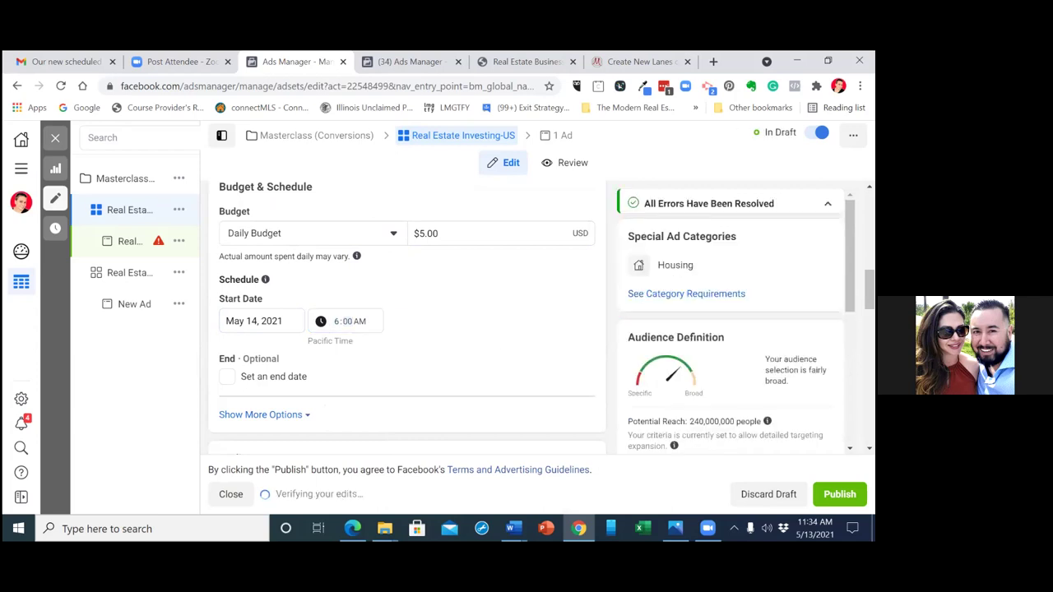
- Look through the ad set's audience settings and open its detailed targeting for editing
{"action": "scroll", "coordinate": [732, 321], "scroll_direction": "down", "scroll_amount": 2}
{"action": "scroll", "coordinate": [407, 329], "scroll_direction": "down", "scroll_amount": 2}
{"action": "scroll", "coordinate": [375, 290], "scroll_direction": "down", "scroll_amount": 3}
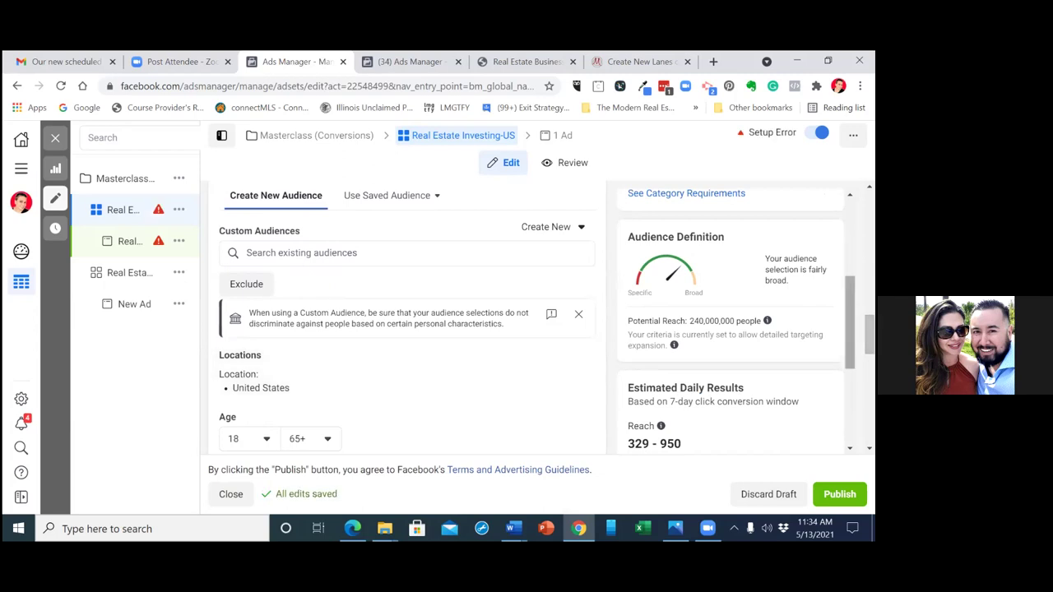
{"action": "scroll", "coordinate": [408, 329], "scroll_direction": "down", "scroll_amount": 1}
{"action": "scroll", "coordinate": [408, 329], "scroll_direction": "down", "scroll_amount": 7}
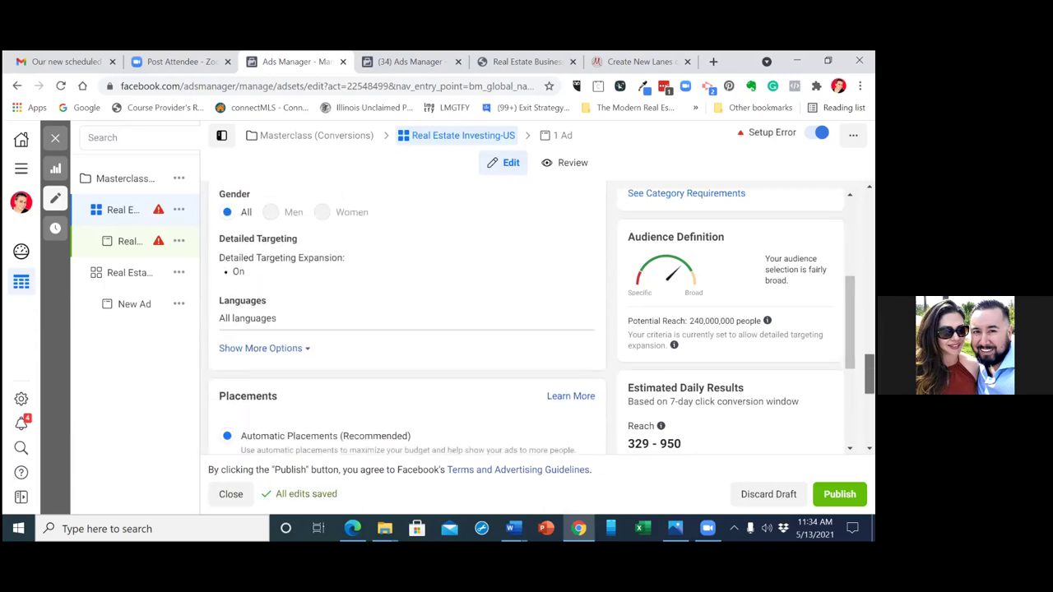
{"action": "scroll", "coordinate": [407, 329], "scroll_direction": "down", "scroll_amount": 3}
{"action": "scroll", "coordinate": [407, 329], "scroll_direction": "up", "scroll_amount": 3}
{"action": "scroll", "coordinate": [407, 320], "scroll_direction": "up", "scroll_amount": 4}
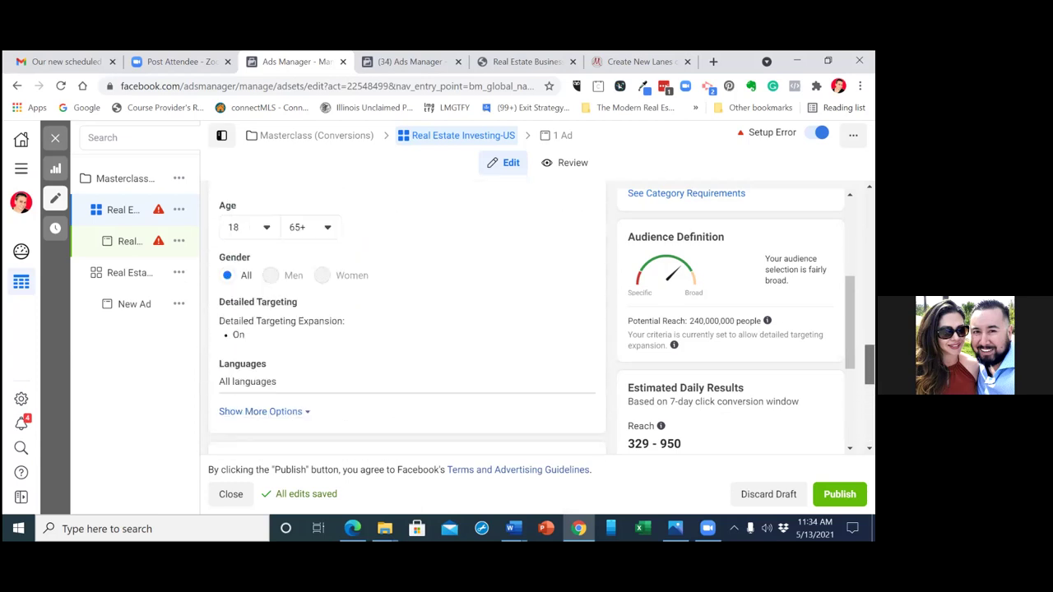
{"action": "scroll", "coordinate": [403, 345], "scroll_direction": "up", "scroll_amount": 1}
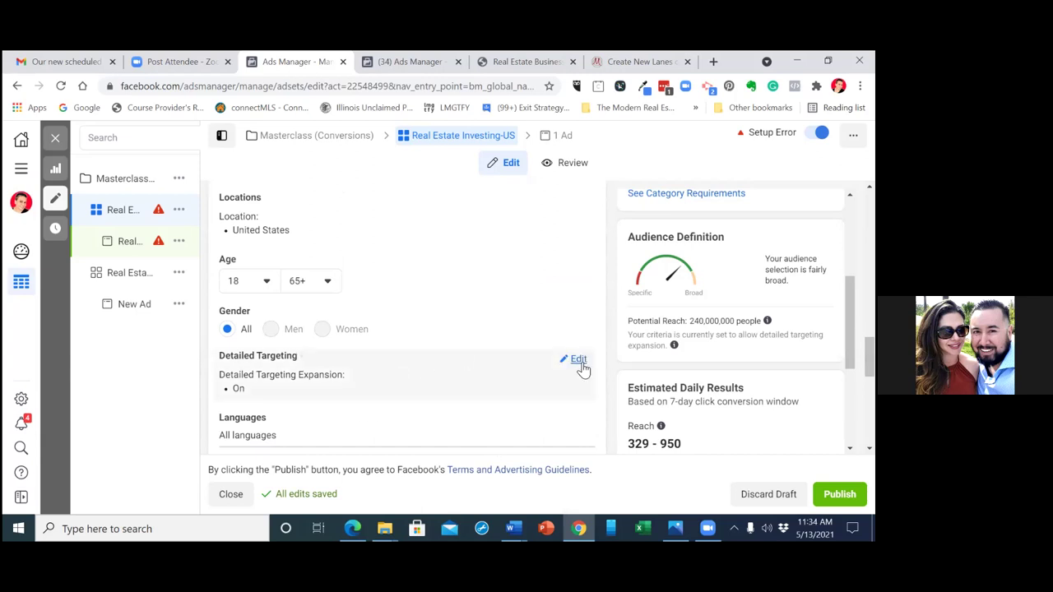
{"action": "left_click", "coordinate": [579, 362]}
{"action": "left_click", "coordinate": [367, 393]}
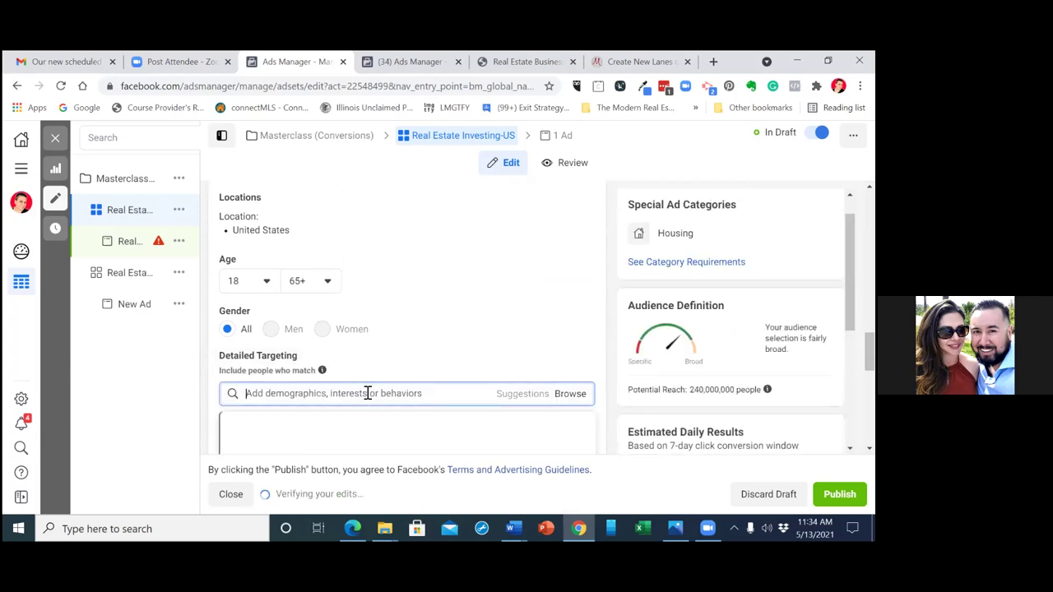
{"action": "type", "text": "re"}
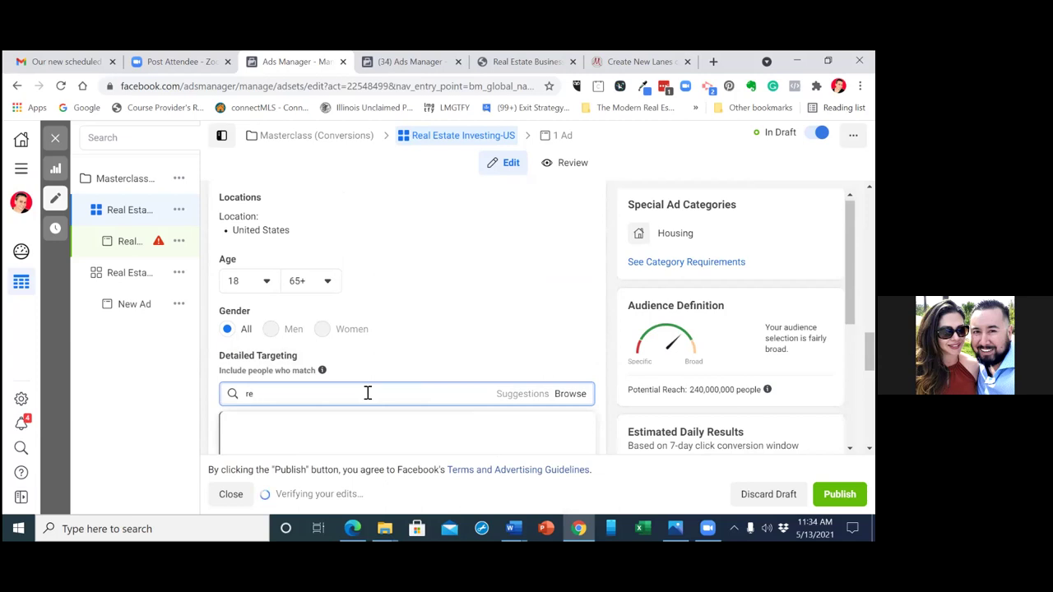
{"action": "type", "text": "al"}
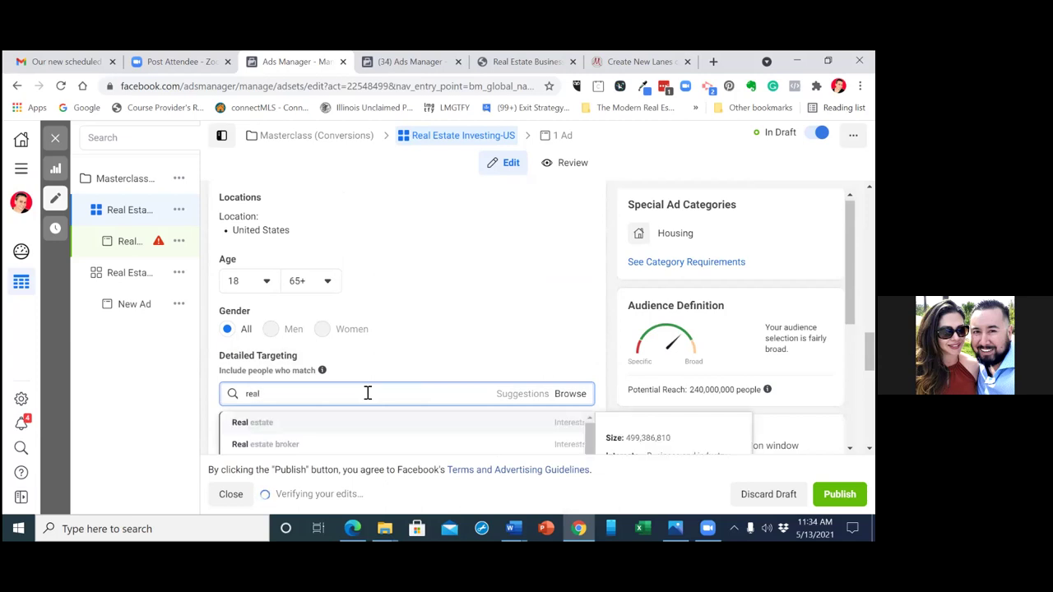
{"action": "type", "text": " estate"}
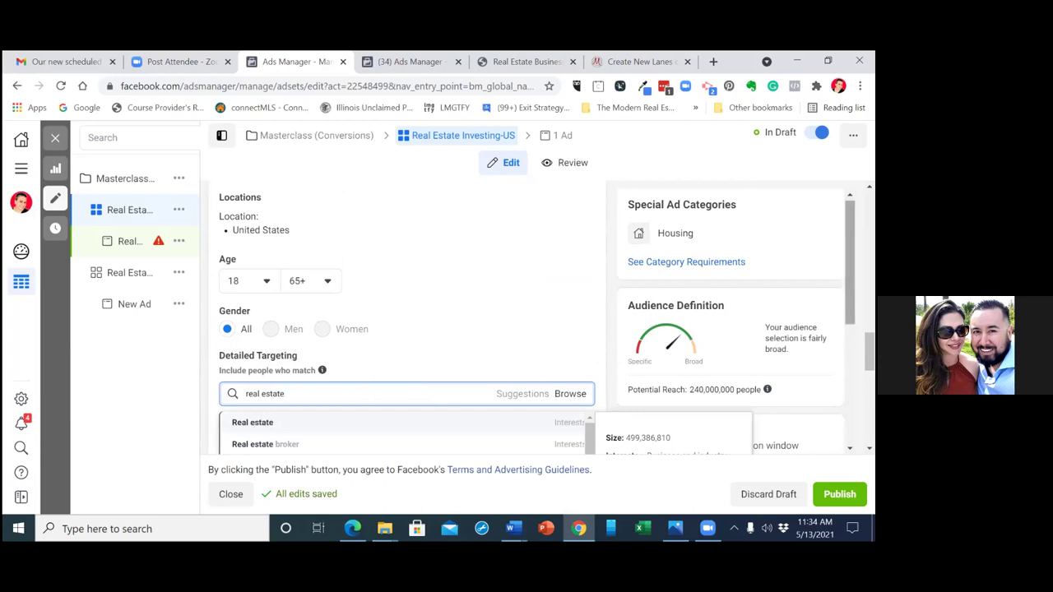
{"action": "scroll", "coordinate": [403, 329], "scroll_direction": "down", "scroll_amount": 3}
{"action": "key", "text": "Escape"}
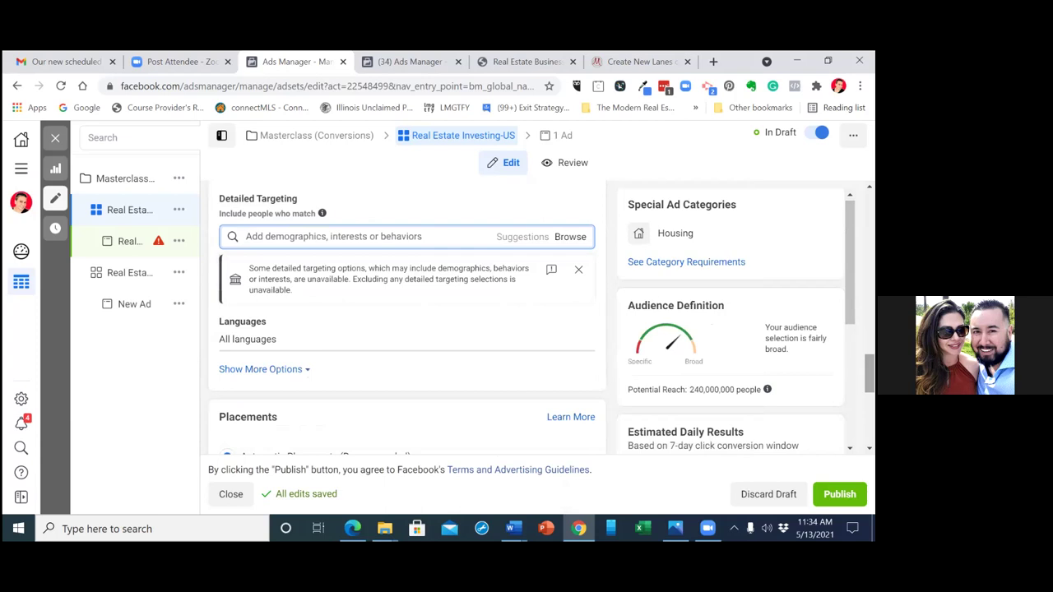
- Add the interest Real estate investing to the ad set's detailed targeting
{"action": "left_click", "coordinate": [272, 236]}
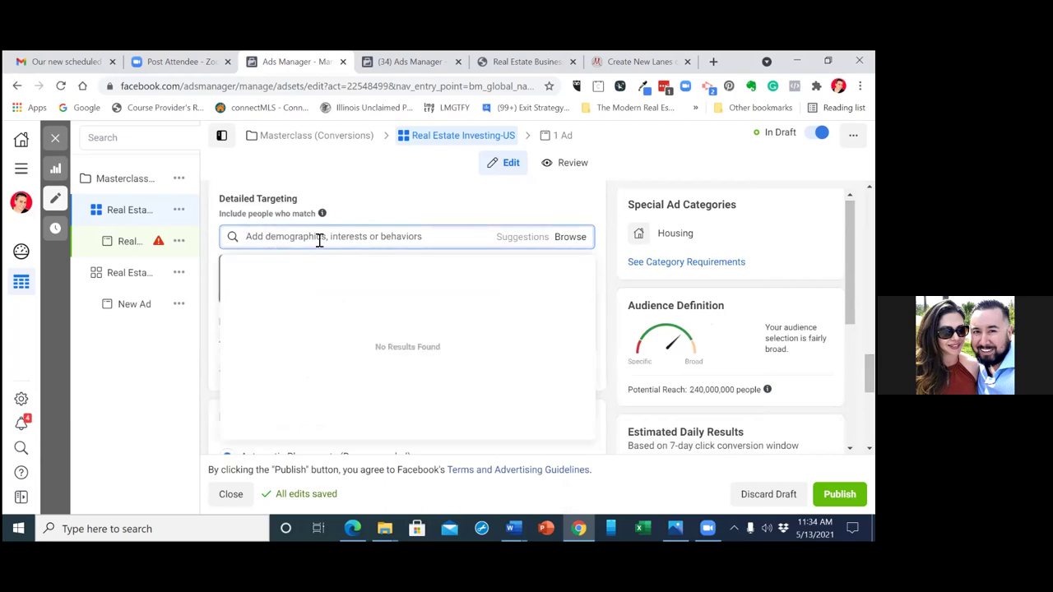
{"action": "type", "text": "real estate inve"}
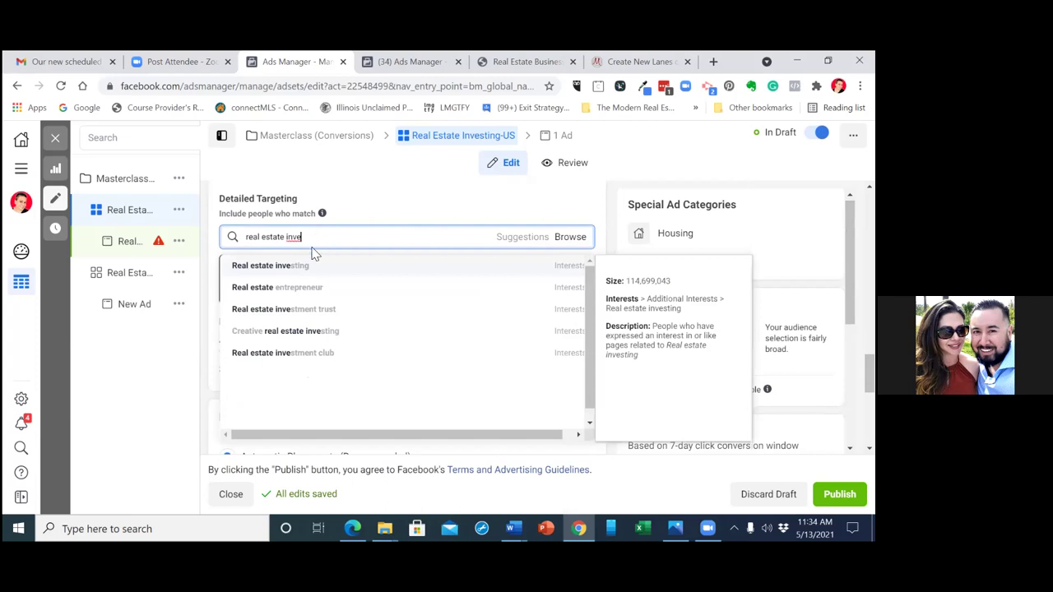
{"action": "left_click", "coordinate": [311, 269]}
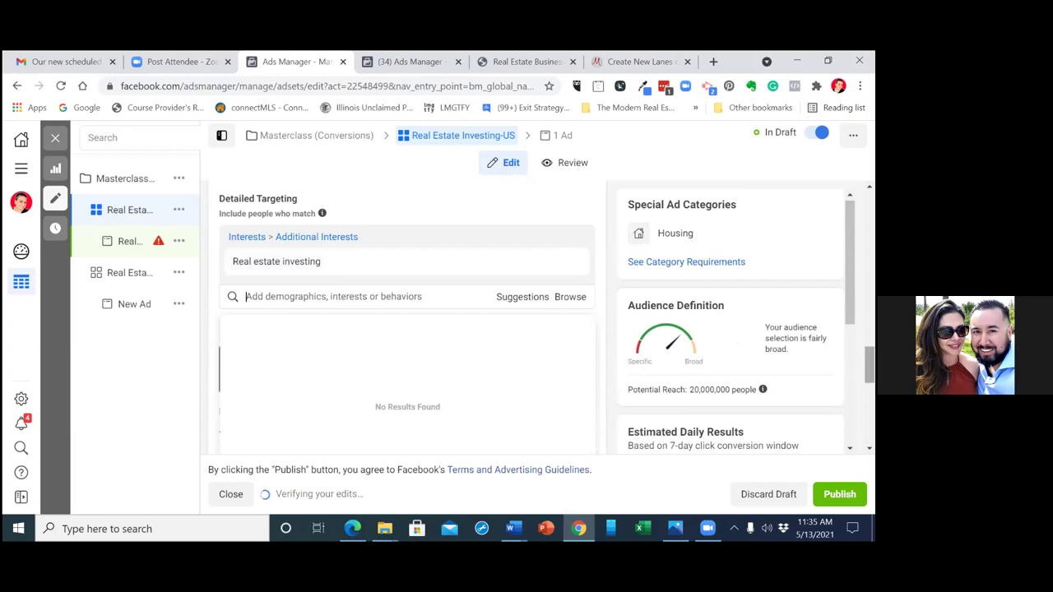
- Set the audience language to English (All)
{"action": "scroll", "coordinate": [407, 329], "scroll_direction": "down", "scroll_amount": 2}
{"action": "scroll", "coordinate": [407, 329], "scroll_direction": "down", "scroll_amount": 3}
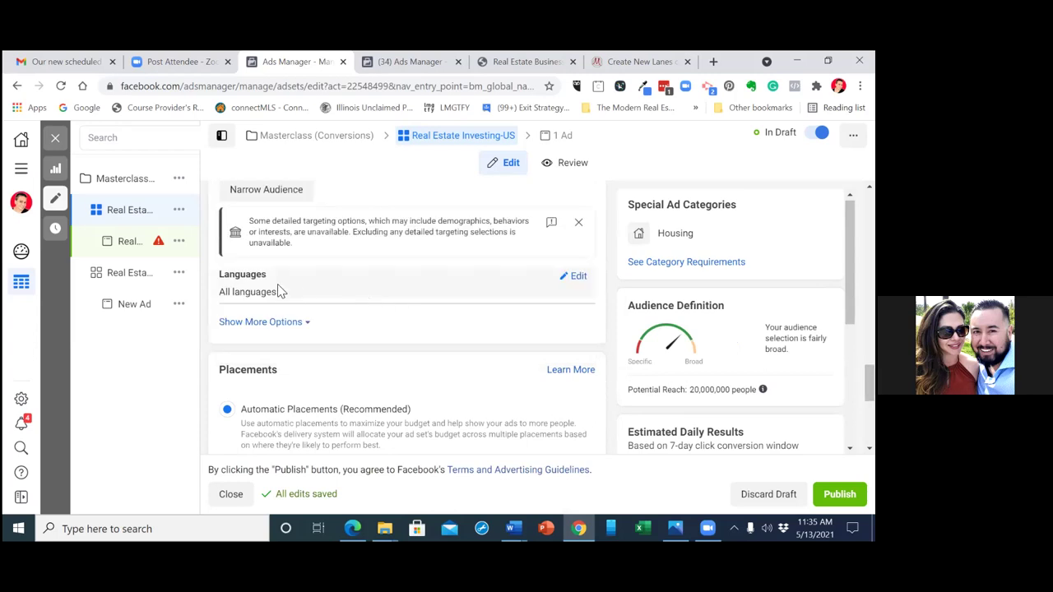
{"action": "left_click", "coordinate": [575, 277]}
{"action": "left_click", "coordinate": [323, 298]}
{"action": "type", "text": "english"}
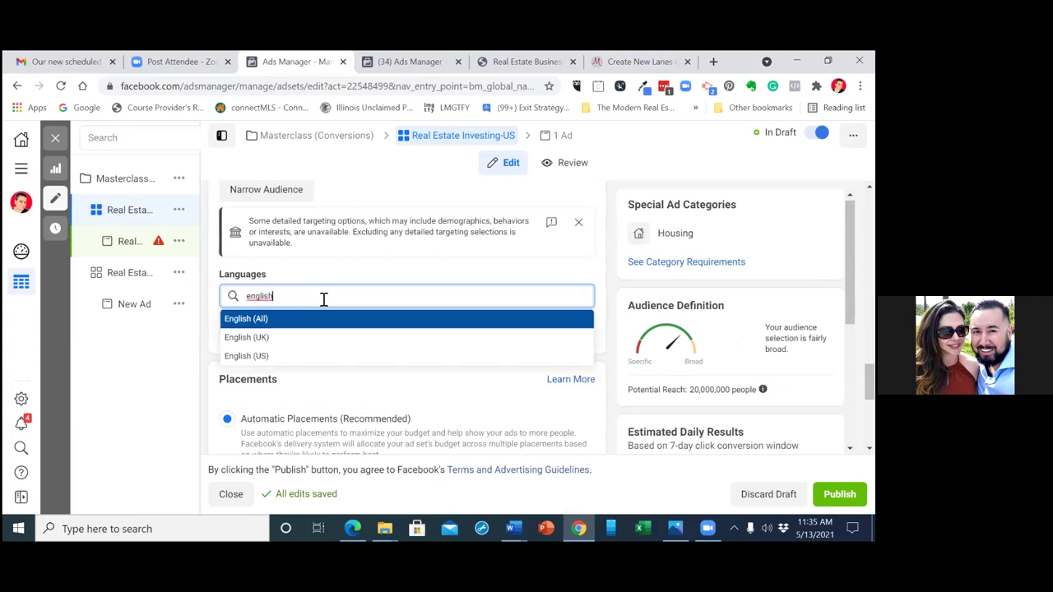
{"action": "left_click", "coordinate": [274, 322]}
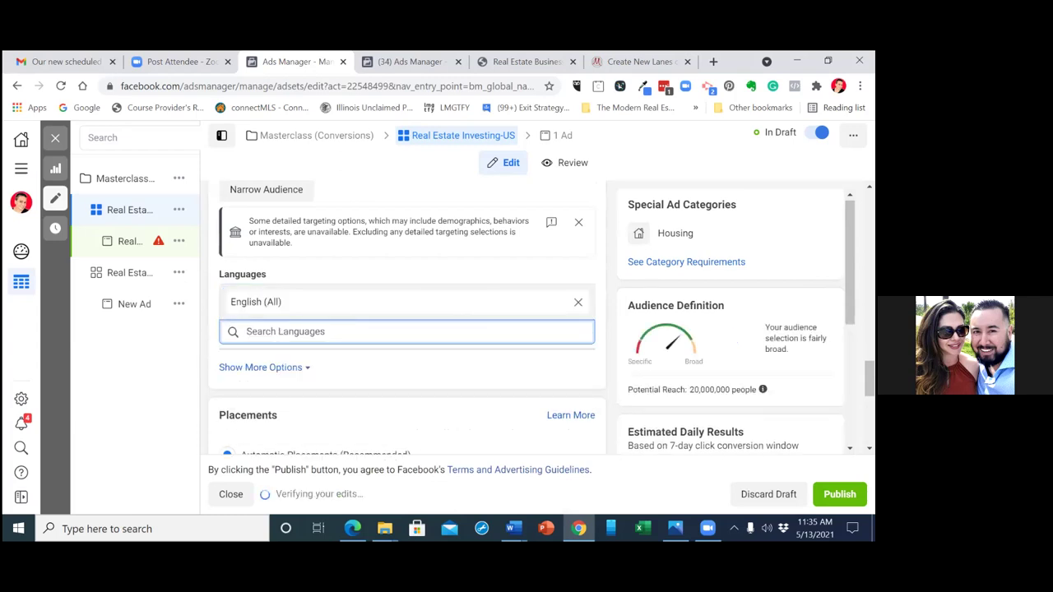
- Open New Ad in the Real Estate - US ad set and review its setup down to the tracking options
{"action": "scroll", "coordinate": [277, 328], "scroll_direction": "down", "scroll_amount": 2}
{"action": "scroll", "coordinate": [407, 321], "scroll_direction": "down", "scroll_amount": 3}
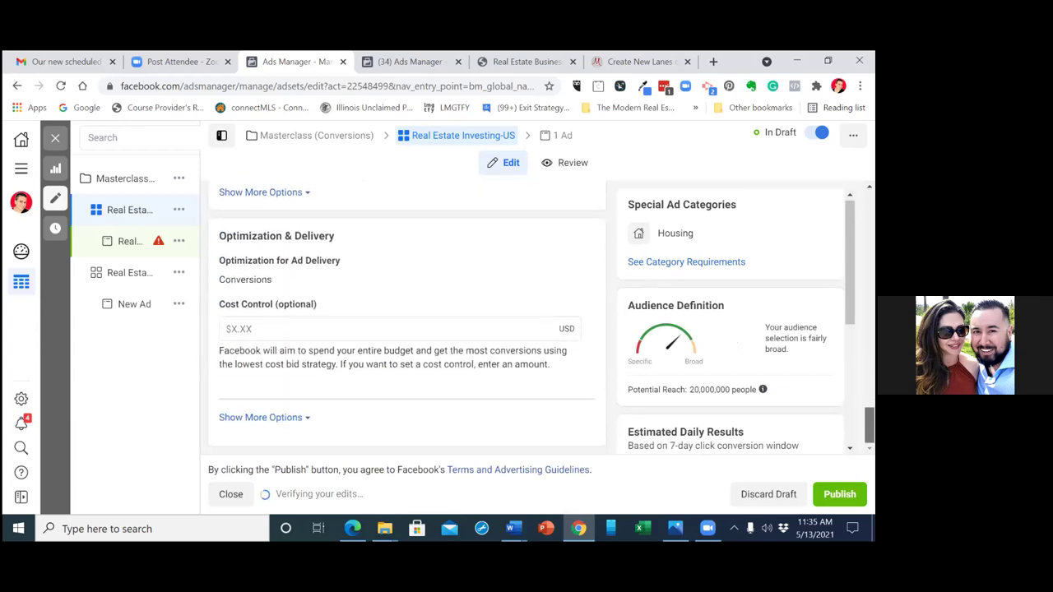
{"action": "scroll", "coordinate": [407, 321], "scroll_direction": "up", "scroll_amount": 1}
{"action": "scroll", "coordinate": [408, 321], "scroll_direction": "up", "scroll_amount": 1}
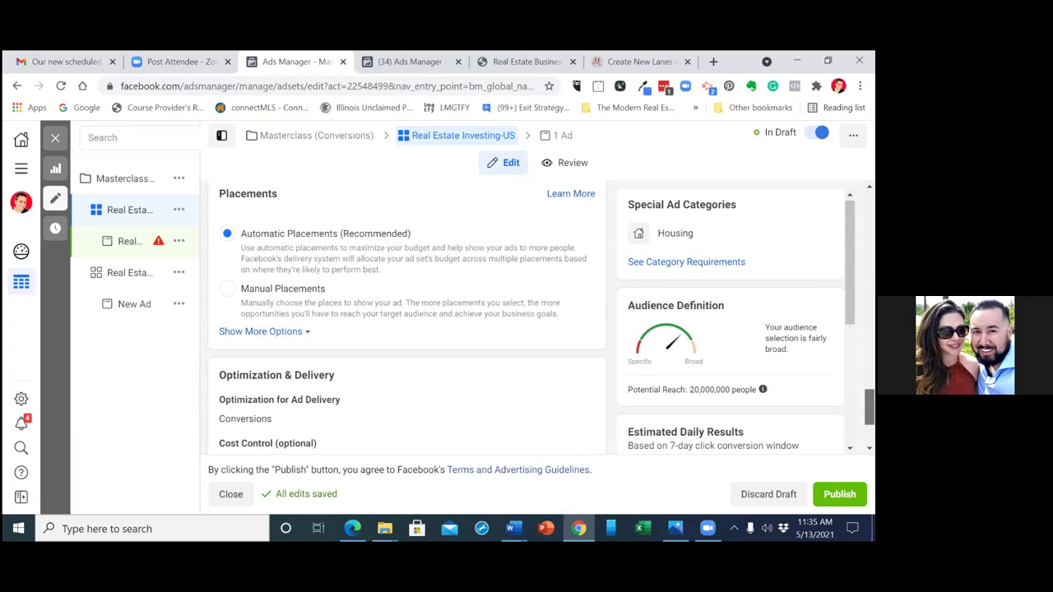
{"action": "mouse_move", "coordinate": [160, 242]}
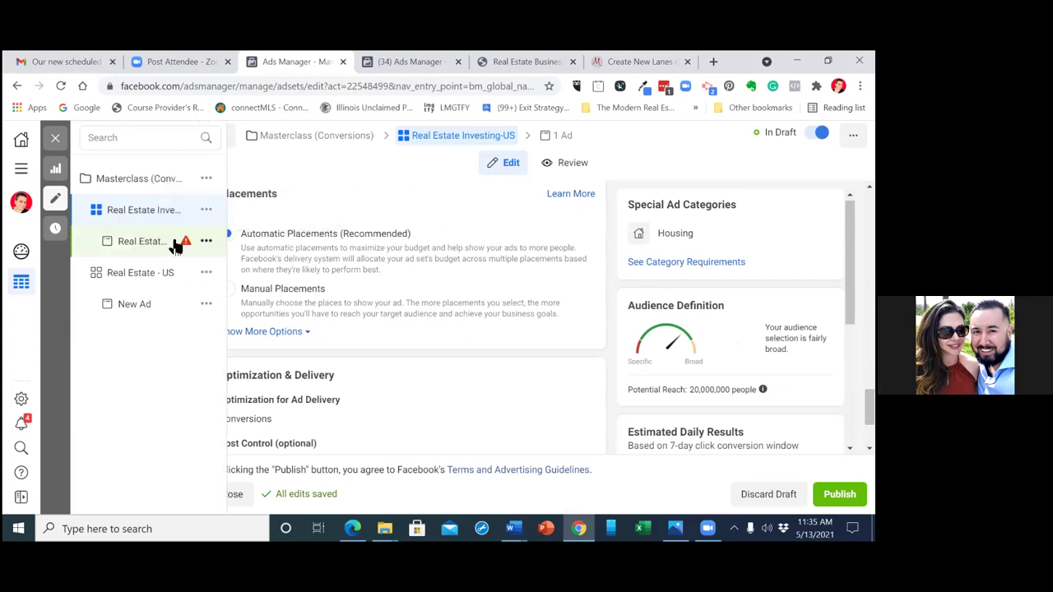
{"action": "left_click", "coordinate": [135, 304]}
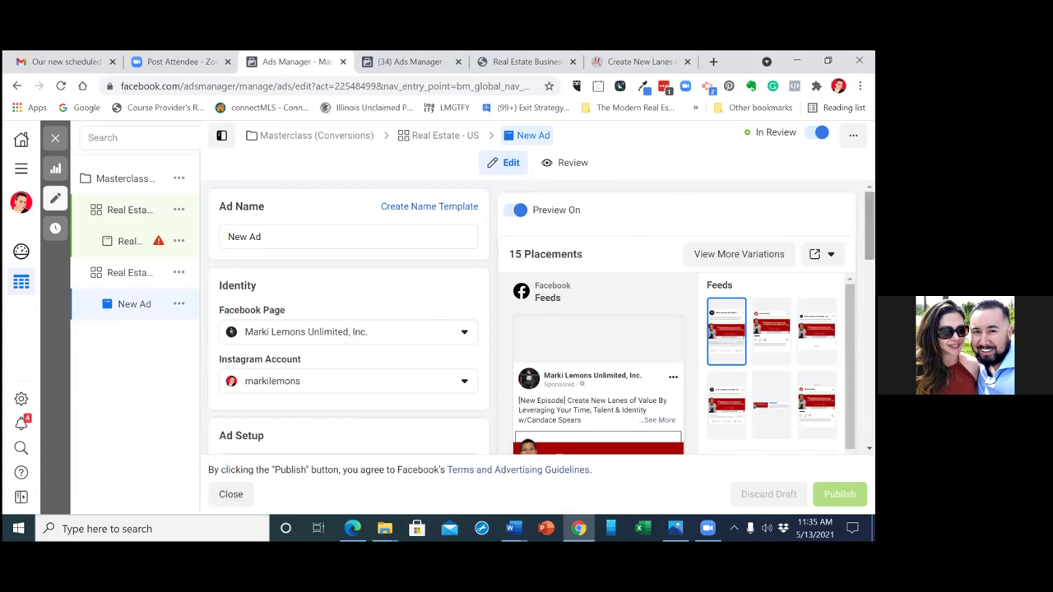
{"action": "left_click_drag", "start_coordinate": [868, 222], "coordinate": [868, 345]}
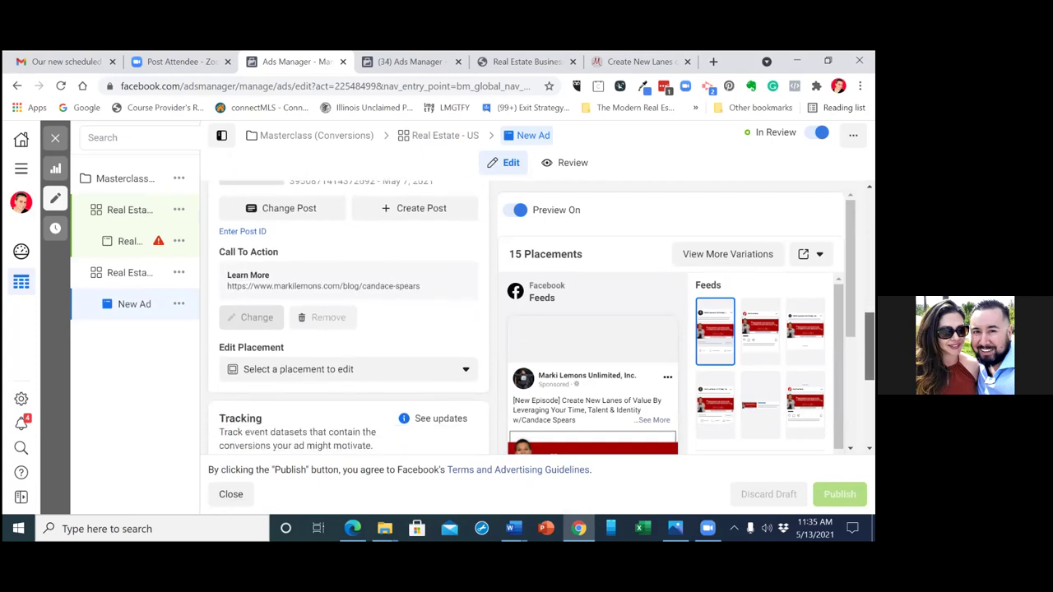
{"action": "left_click_drag", "start_coordinate": [869, 345], "coordinate": [868, 408]}
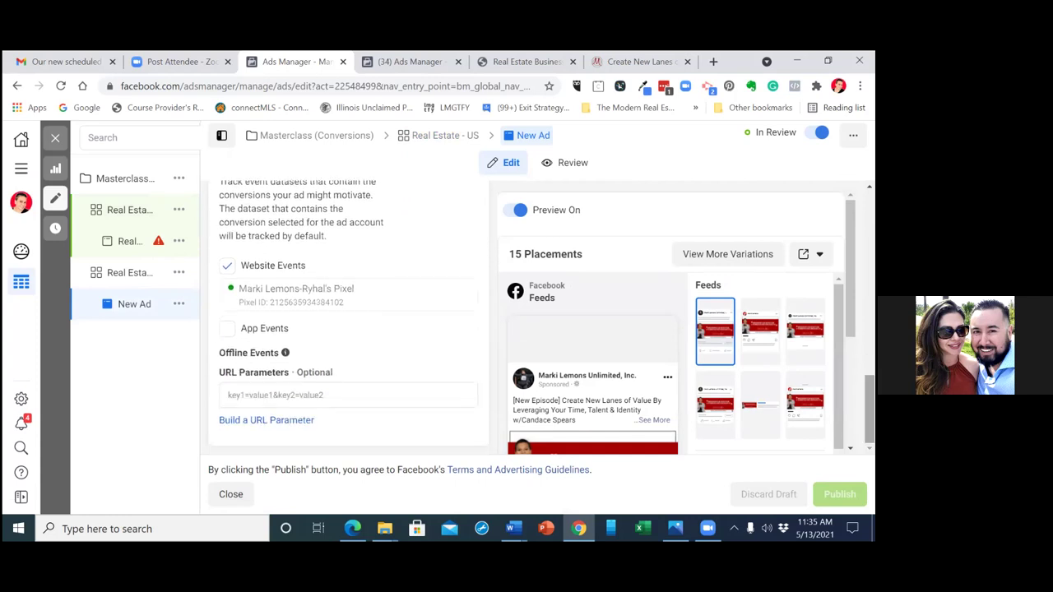
- Examine the feed and story previews of New Ad, its Facebook post, call to action and website event tracking
{"action": "scroll", "coordinate": [674, 321], "scroll_direction": "down", "scroll_amount": 3}
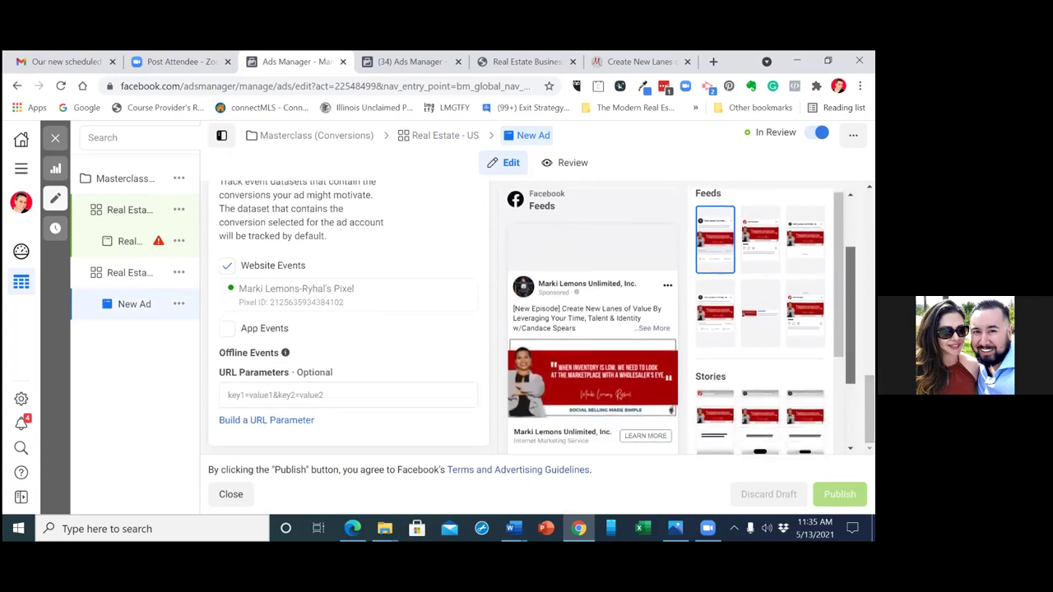
{"action": "scroll", "coordinate": [674, 321], "scroll_direction": "down", "scroll_amount": 1}
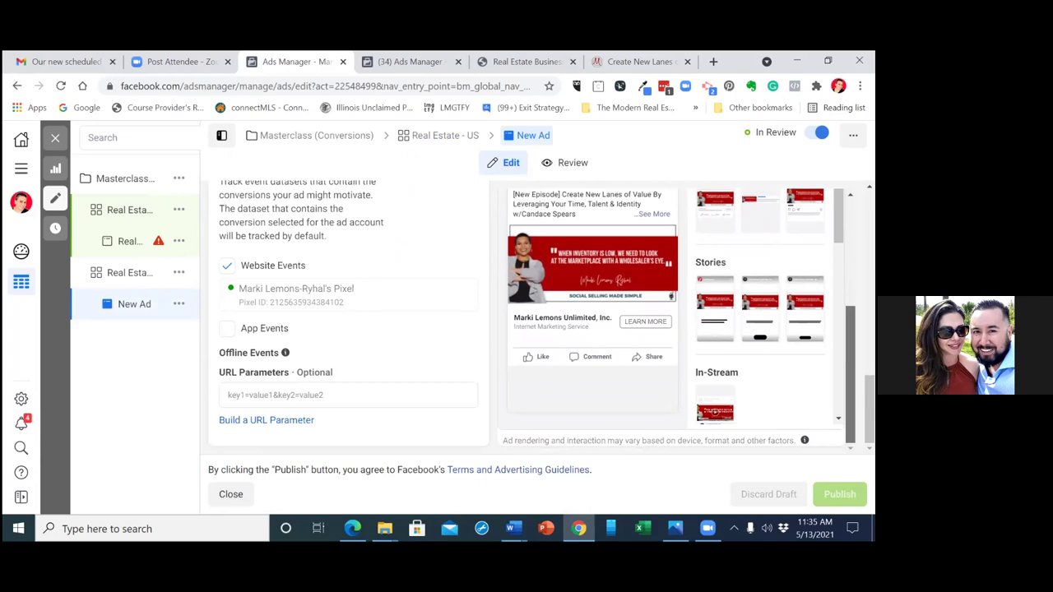
{"action": "scroll", "coordinate": [675, 321], "scroll_direction": "up", "scroll_amount": 1}
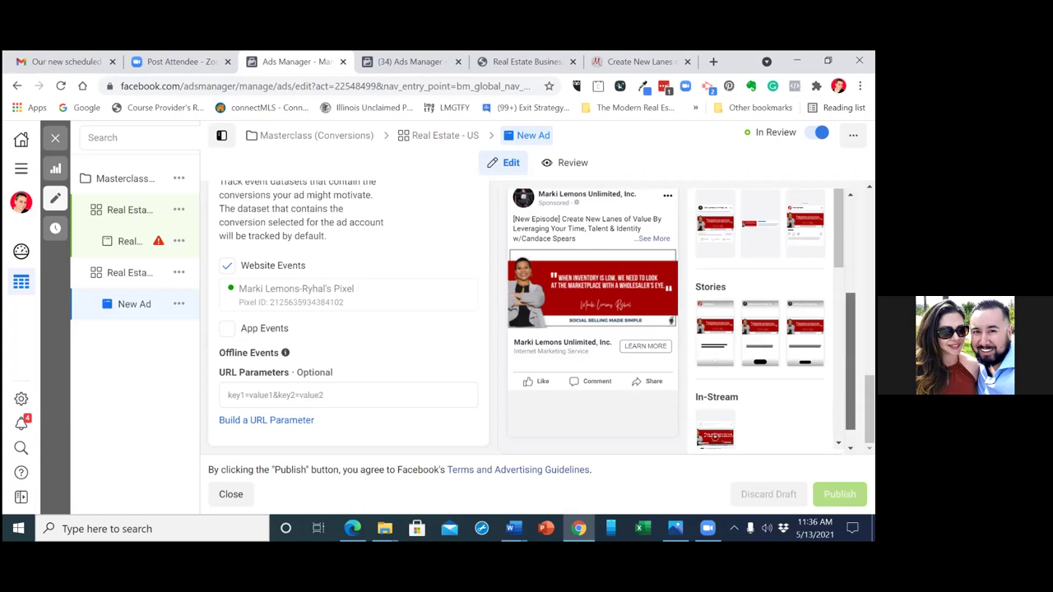
{"action": "scroll", "coordinate": [681, 321], "scroll_direction": "up", "scroll_amount": 1}
{"action": "scroll", "coordinate": [681, 321], "scroll_direction": "up", "scroll_amount": 3}
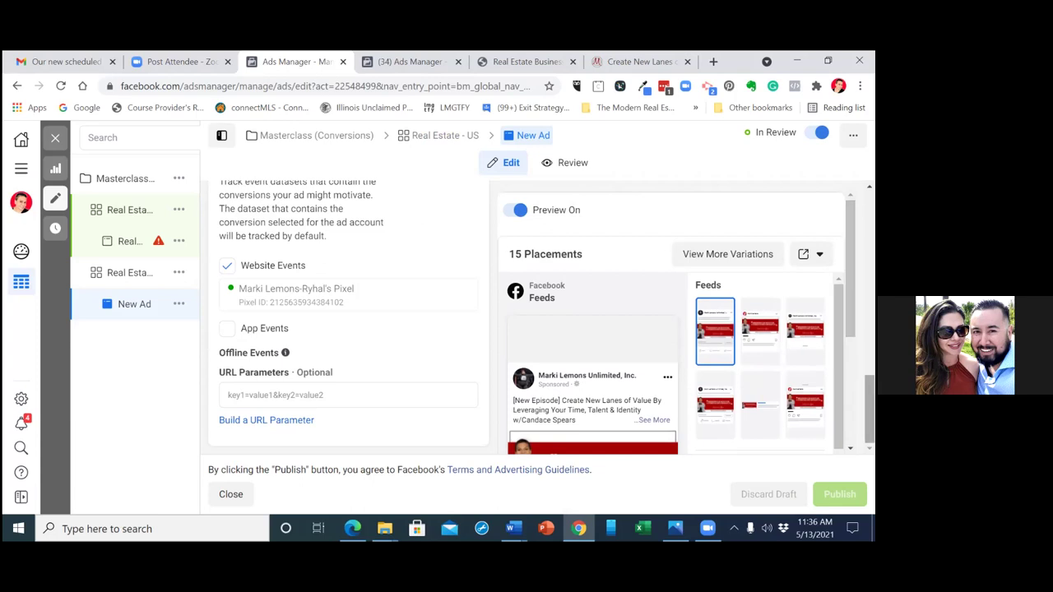
{"action": "scroll", "coordinate": [348, 321], "scroll_direction": "up", "scroll_amount": 4}
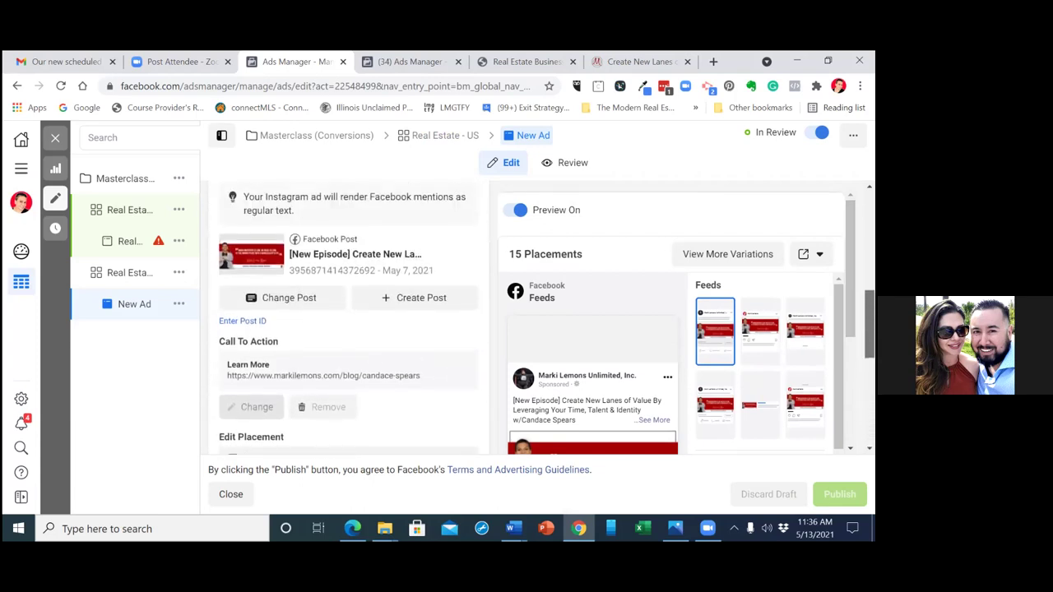
{"action": "scroll", "coordinate": [348, 321], "scroll_direction": "up", "scroll_amount": 1}
{"action": "scroll", "coordinate": [348, 321], "scroll_direction": "down", "scroll_amount": 4}
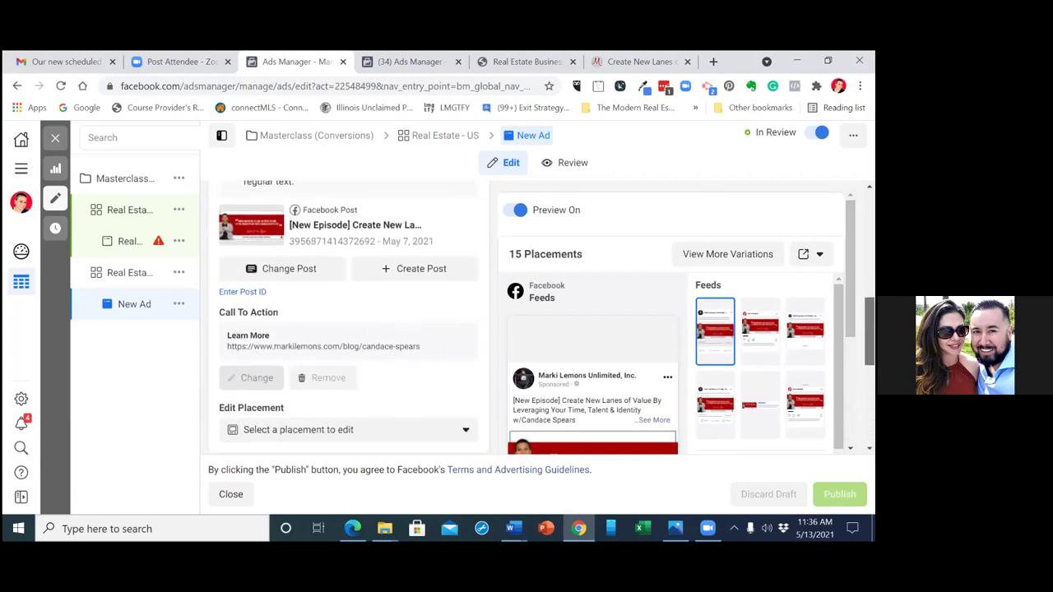
{"action": "scroll", "coordinate": [348, 320], "scroll_direction": "down", "scroll_amount": 5}
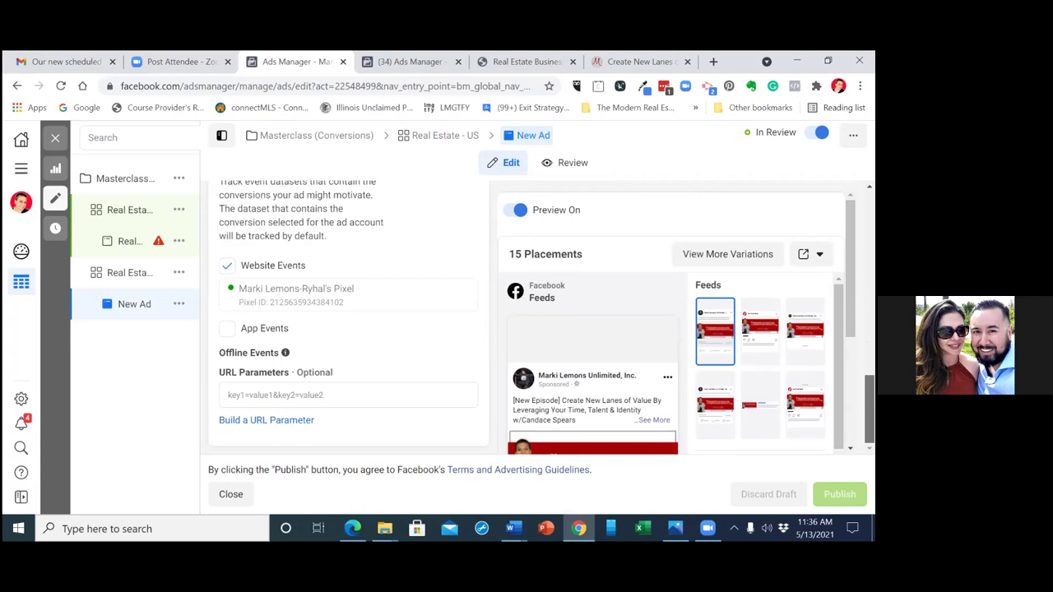
- Rename New Ad in the Real Estate - US ad set as Real Estate Investing
{"action": "scroll", "coordinate": [348, 320], "scroll_direction": "up", "scroll_amount": 15}
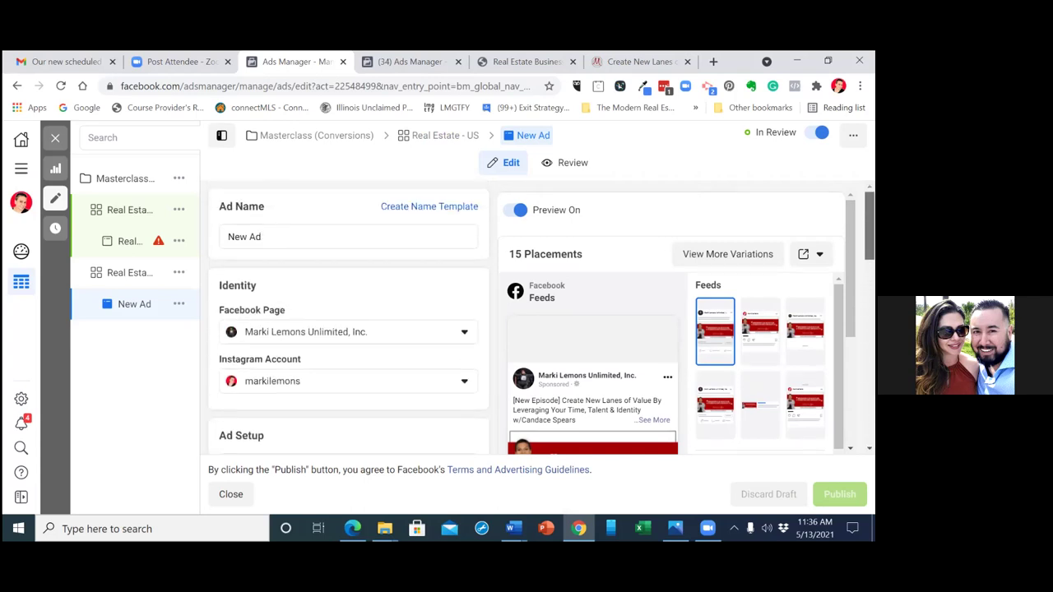
{"action": "left_click", "coordinate": [308, 237]}
{"action": "key", "text": "BackSpace"}
{"action": "key", "text": "BackSpace"}
{"action": "key", "text": "BackSpace"}
{"action": "key", "text": "BackSpace"}
{"action": "key", "text": "BackSpace"}
{"action": "key", "text": "BackSpace"}
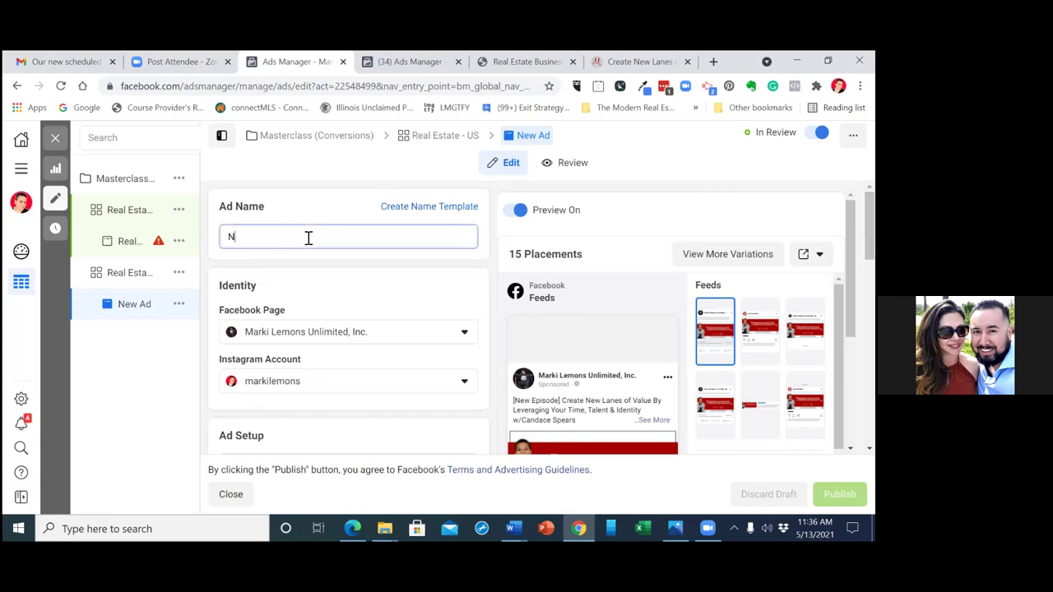
{"action": "type", "text": "Re"}
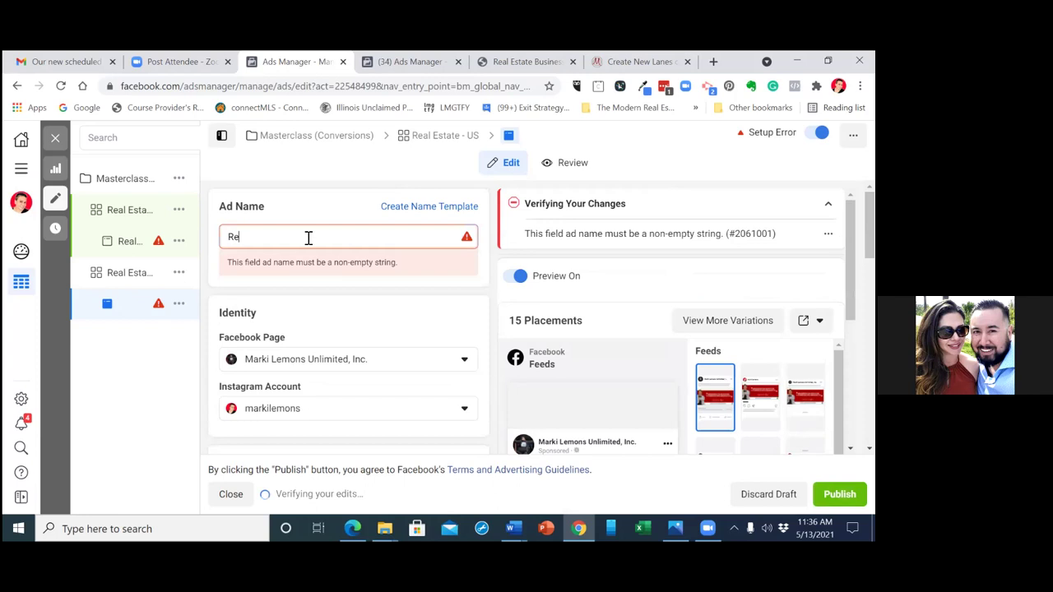
{"action": "type", "text": "al Estate Investing"}
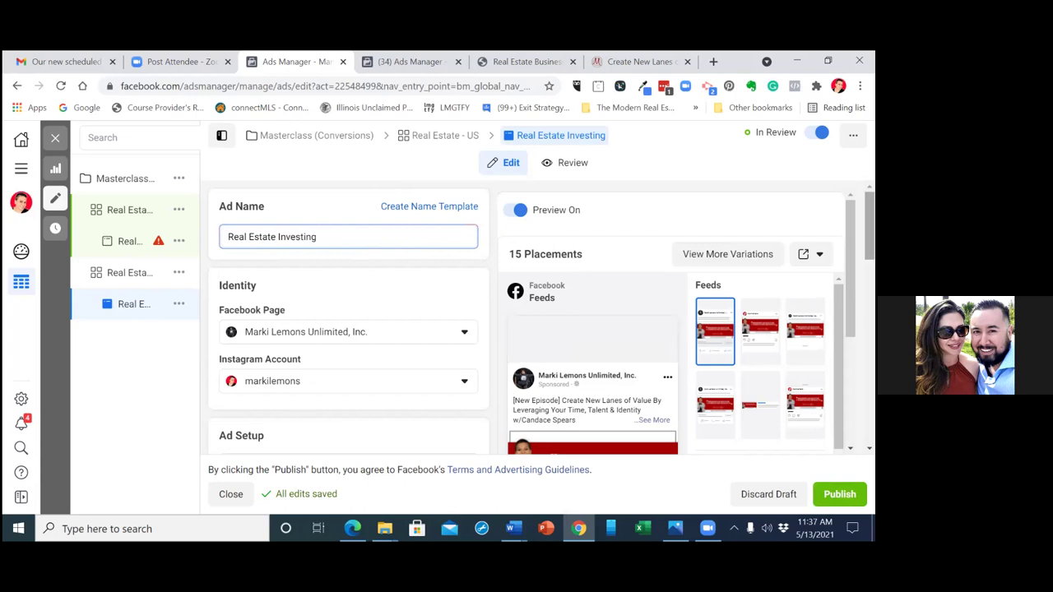
- Leave the ad editor without publishing the draft items and check the setup error details of Real Estate Investing-US-Ad
{"action": "left_click", "coordinate": [55, 142]}
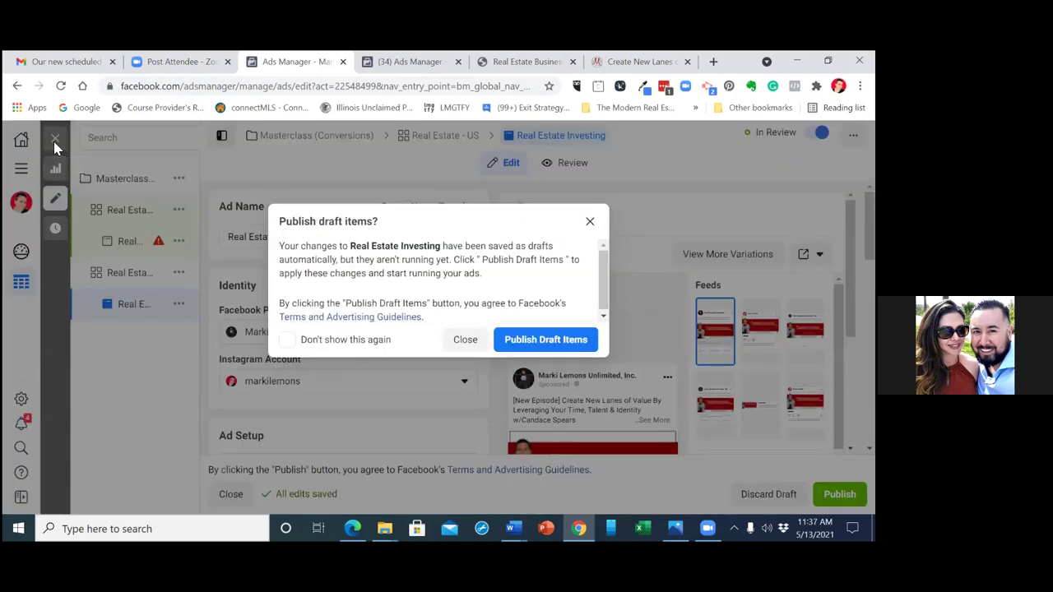
{"action": "left_click", "coordinate": [465, 340]}
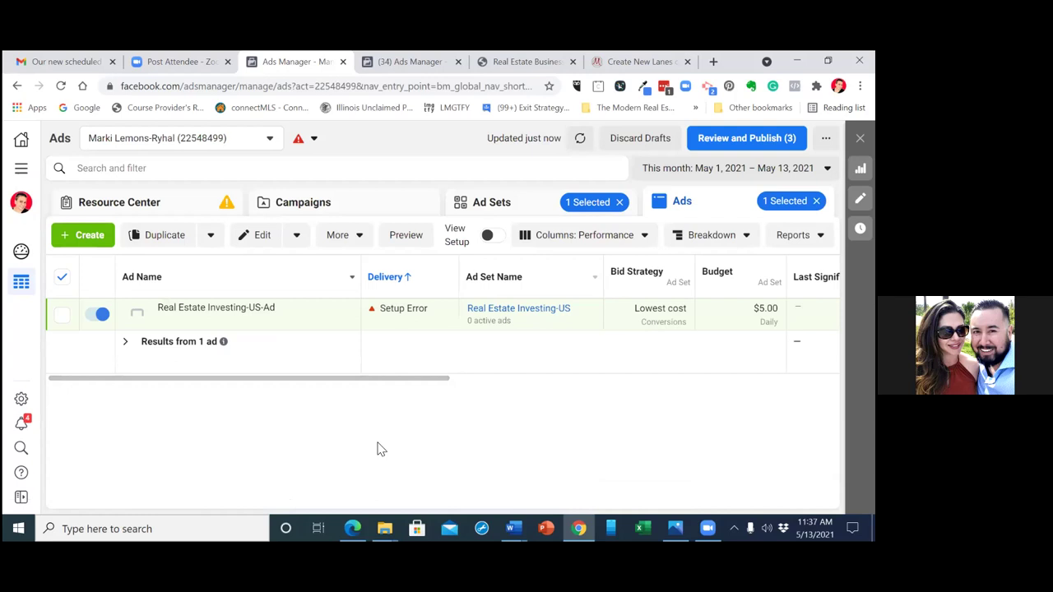
{"action": "mouse_move", "coordinate": [410, 315]}
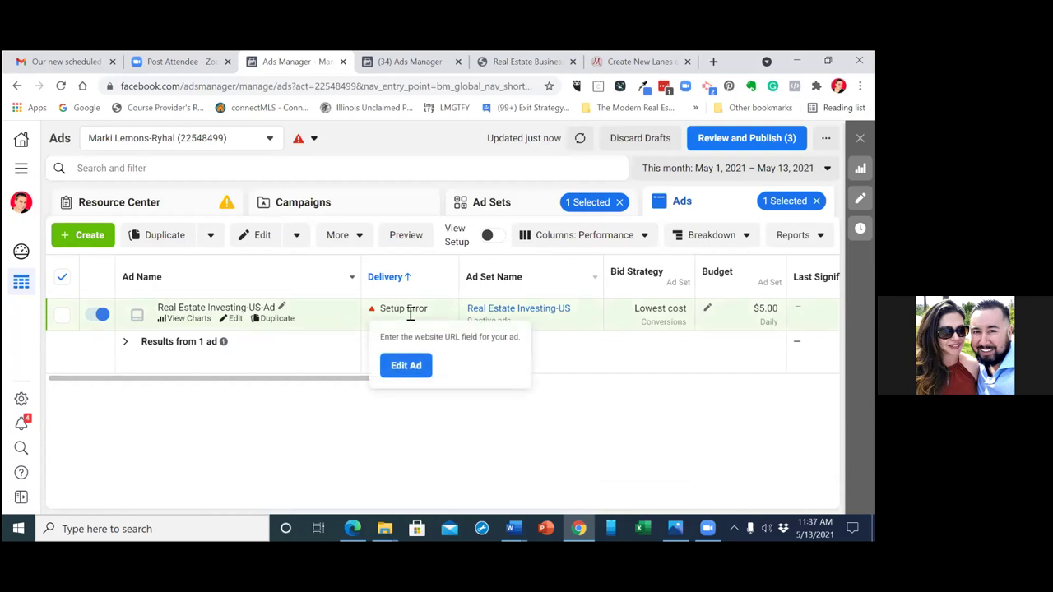
- Edit the Real Estate Investing-US-Ad and fill its website URL with the address copied from the open "Create New Lanes" blog post
{"action": "left_click", "coordinate": [405, 366]}
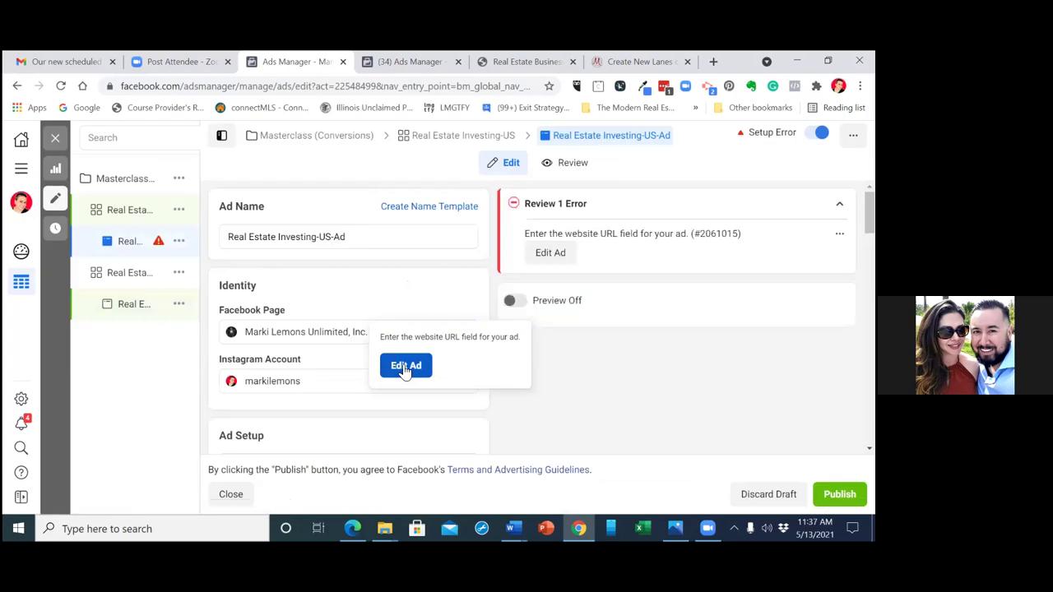
{"action": "scroll", "coordinate": [869, 214], "scroll_direction": "down", "scroll_amount": 1}
{"action": "scroll", "coordinate": [348, 320], "scroll_direction": "down", "scroll_amount": 6}
{"action": "scroll", "coordinate": [348, 321], "scroll_direction": "down", "scroll_amount": 3}
{"action": "scroll", "coordinate": [349, 321], "scroll_direction": "down", "scroll_amount": 1}
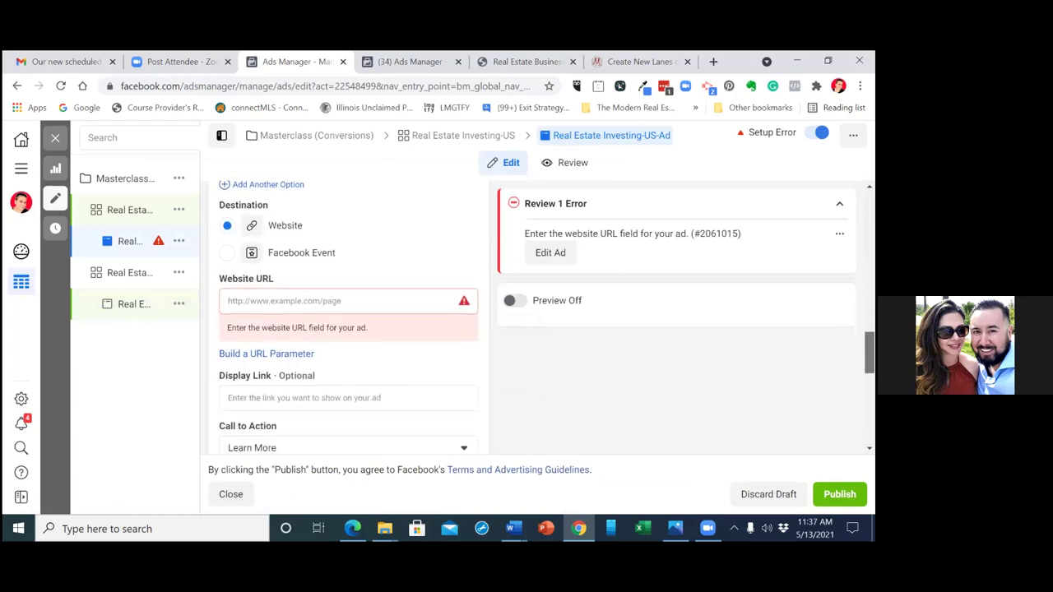
{"action": "left_click", "coordinate": [635, 61]}
{"action": "right_click", "coordinate": [275, 90]}
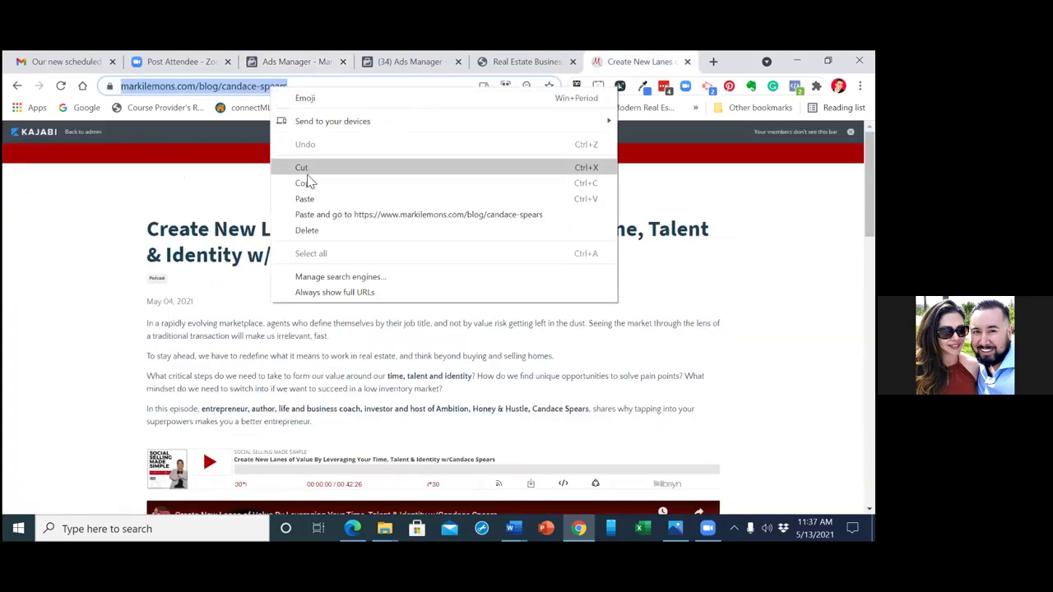
{"action": "left_click", "coordinate": [303, 182]}
{"action": "left_click", "coordinate": [319, 64]}
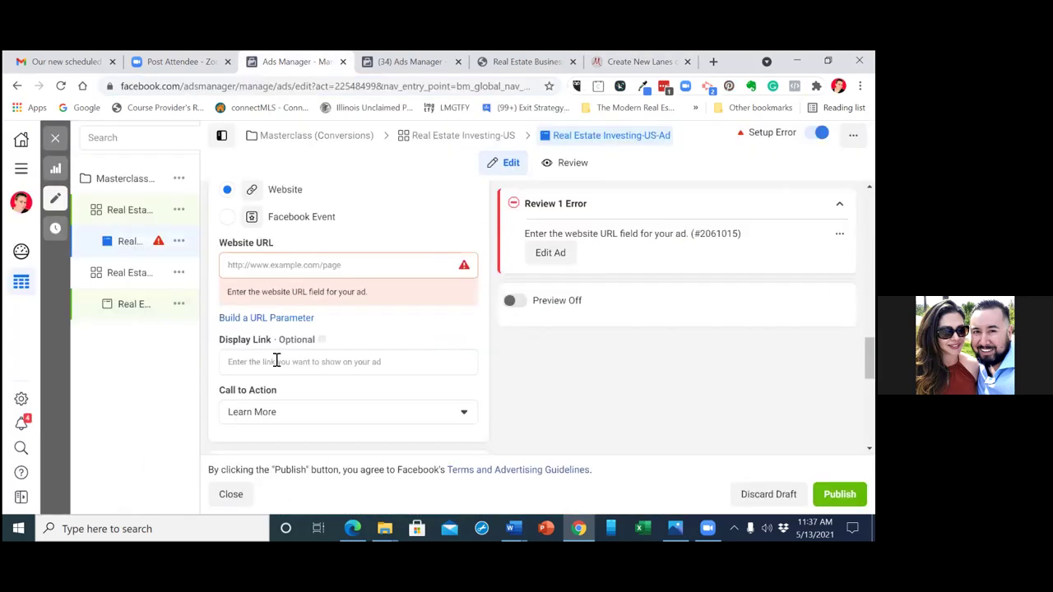
{"action": "left_click", "coordinate": [285, 265]}
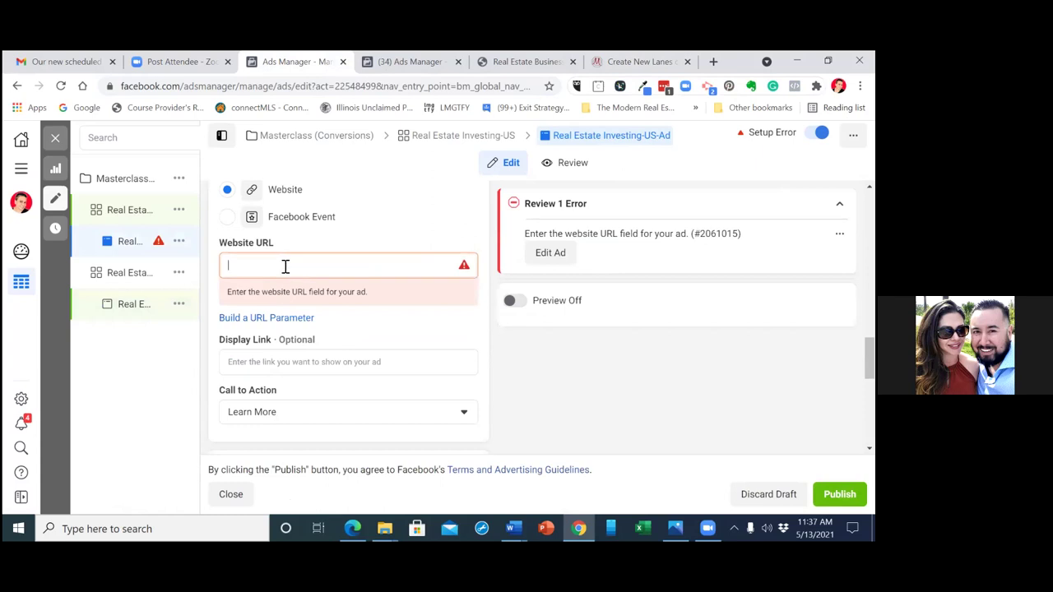
{"action": "right_click", "coordinate": [285, 265]}
{"action": "left_click", "coordinate": [317, 369]}
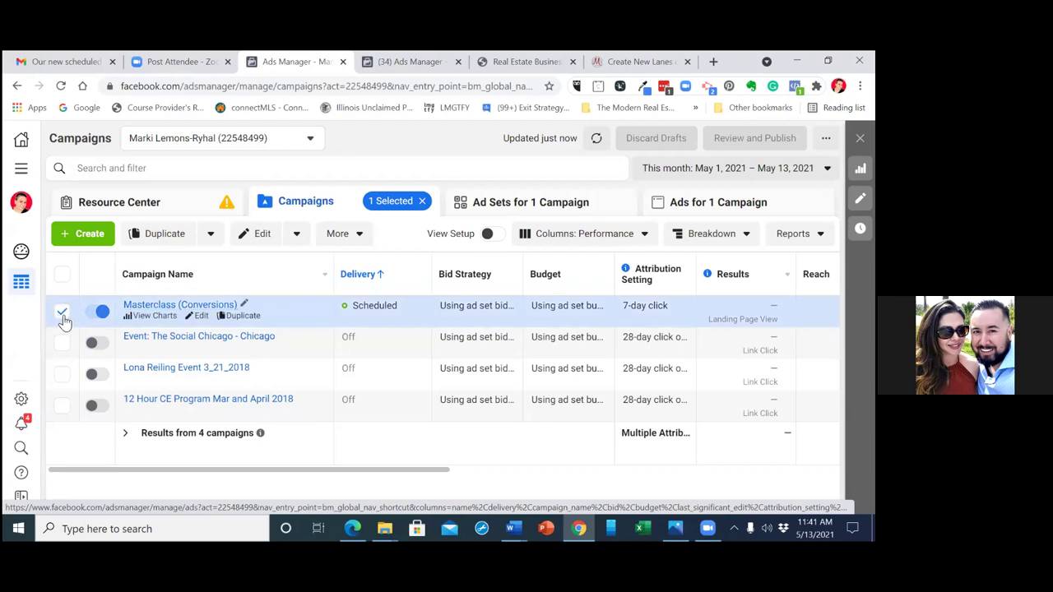
- Create a new ad set and ad, both named "Real Estate Investing-US", in the existing Masterclass (Conversions) campaign
{"action": "left_click", "coordinate": [540, 206]}
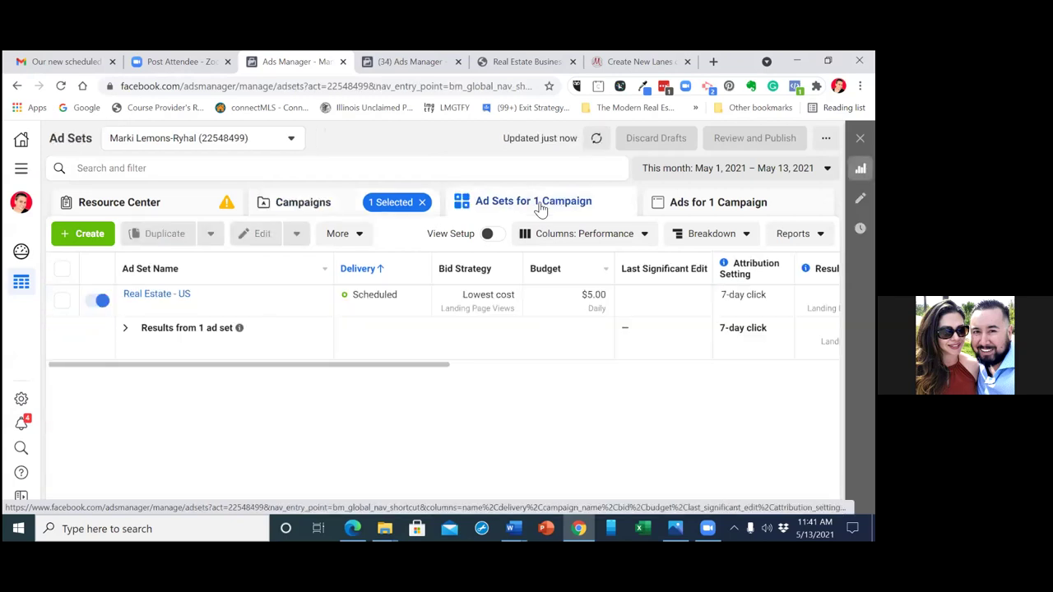
{"action": "left_click", "coordinate": [72, 237]}
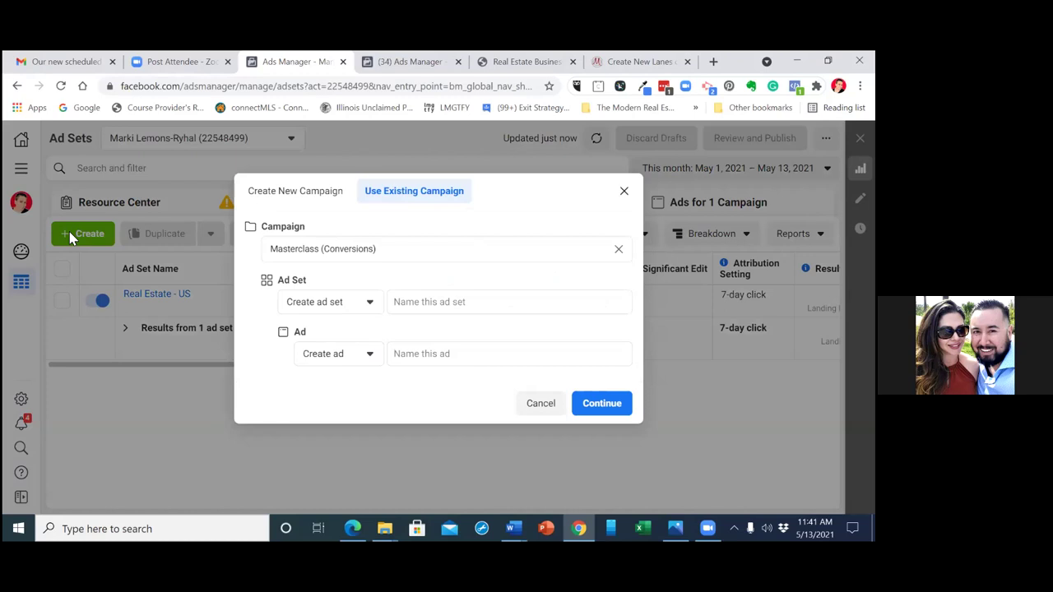
{"action": "left_click", "coordinate": [447, 303]}
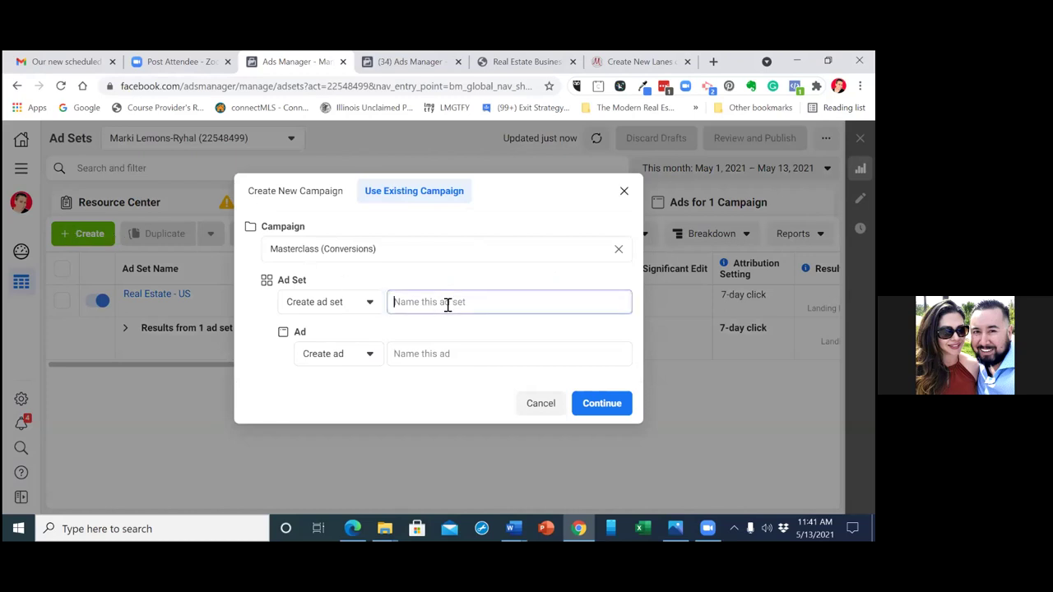
{"action": "type", "text": "Real Estate Investing-US"}
{"action": "left_click", "coordinate": [454, 354]}
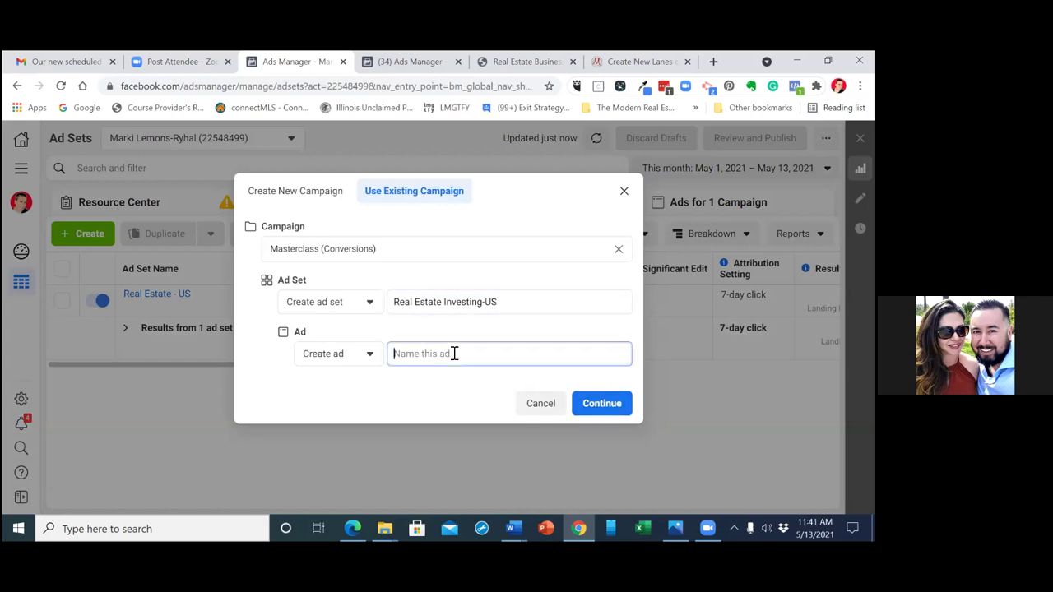
{"action": "type", "text": "Real Estate Investing-US"}
{"action": "left_click", "coordinate": [619, 407]}
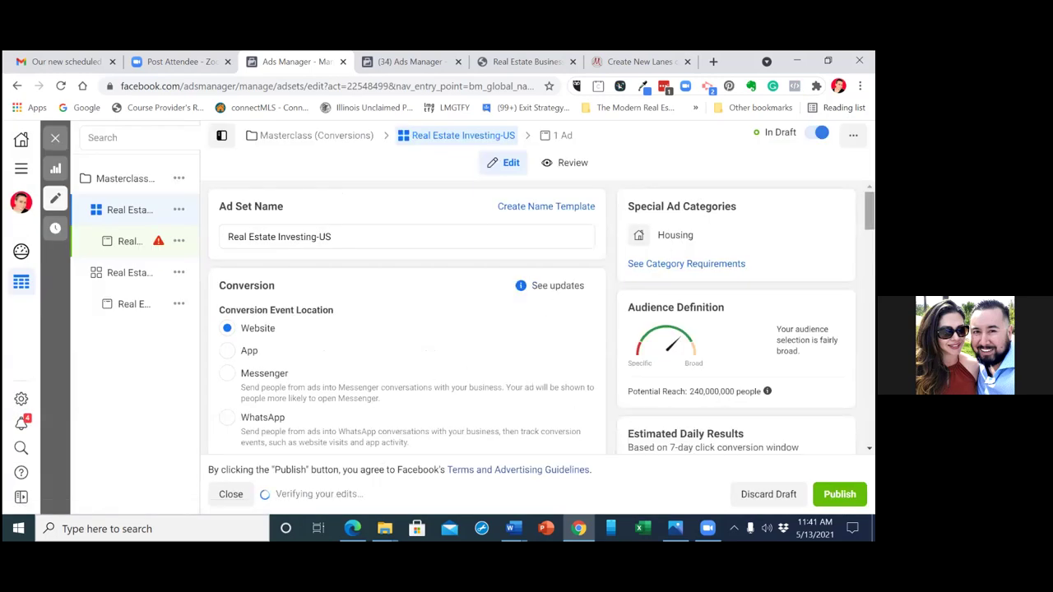
- Set the daily budget of the Real Estate Investing-US ad set to $5.00
{"action": "scroll", "coordinate": [543, 318], "scroll_direction": "down", "scroll_amount": 1}
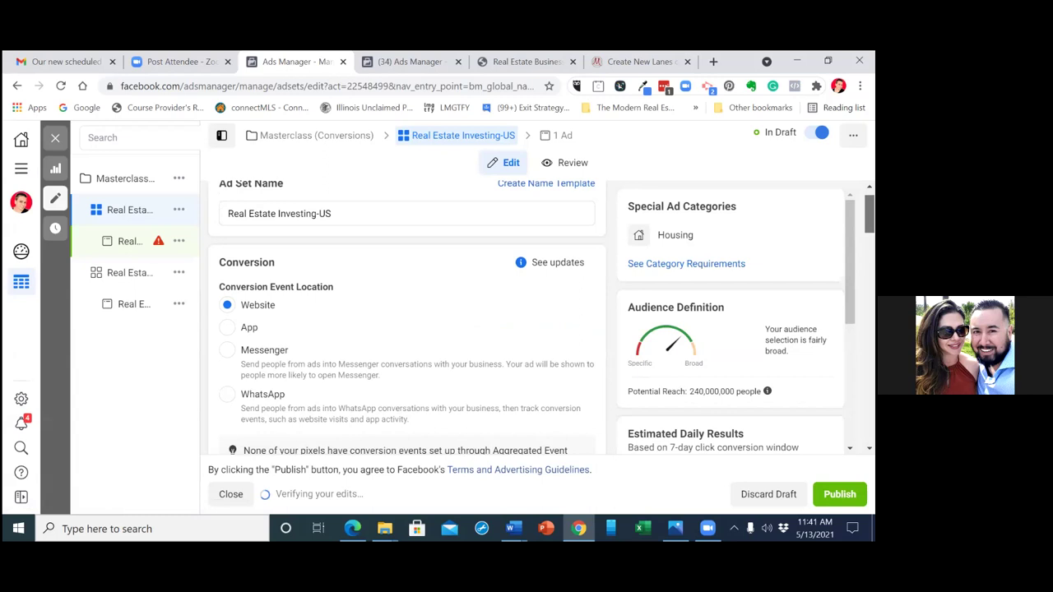
{"action": "scroll", "coordinate": [542, 318], "scroll_direction": "down", "scroll_amount": 4}
{"action": "scroll", "coordinate": [542, 317], "scroll_direction": "down", "scroll_amount": 2}
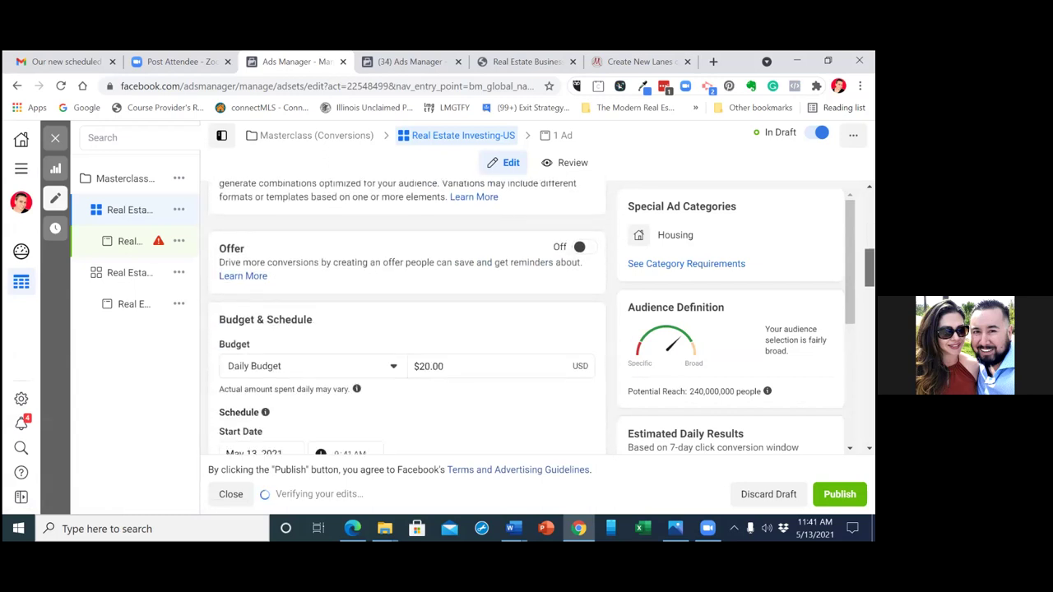
{"action": "scroll", "coordinate": [488, 242], "scroll_direction": "down", "scroll_amount": 1}
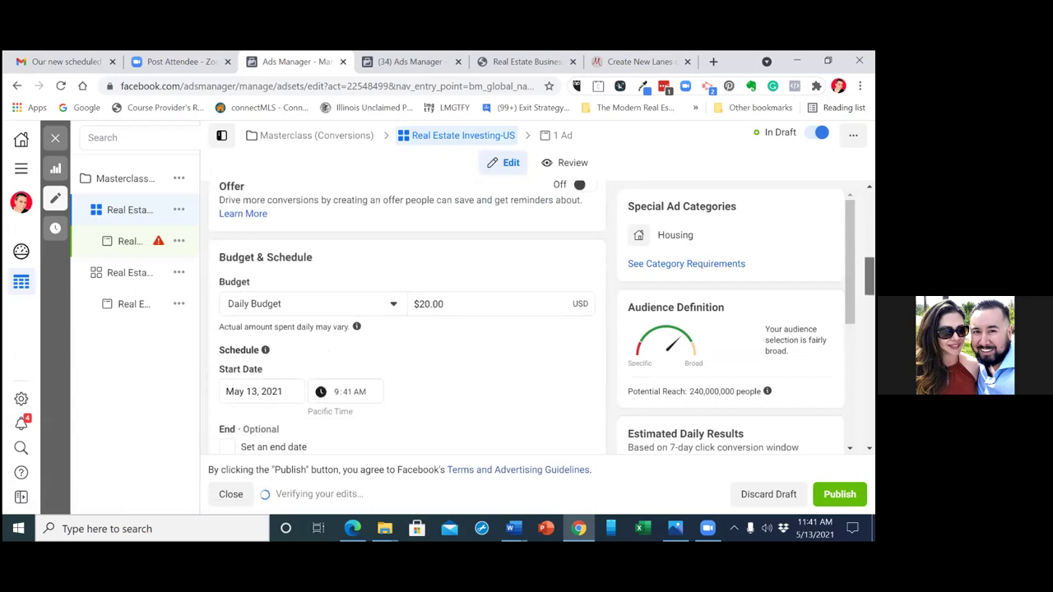
{"action": "left_click", "coordinate": [434, 284]}
{"action": "key", "text": "BackSpace"}
{"action": "key", "text": "BackSpace"}
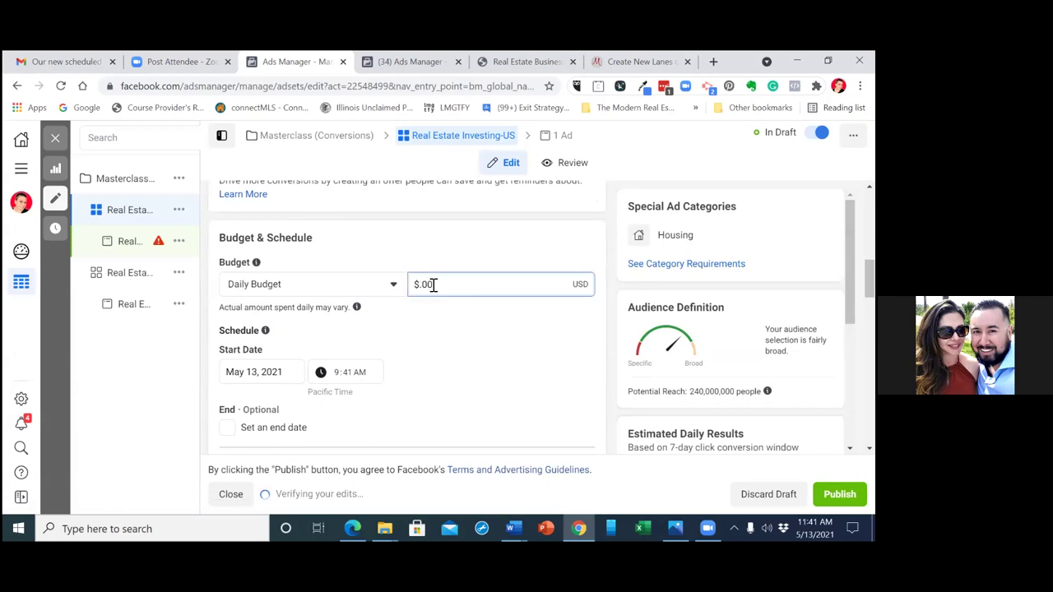
{"action": "type", "text": "5"}
- Schedule the ad set to start on May 14, 2021 at 6:00 AM
{"action": "left_click", "coordinate": [282, 374]}
{"action": "left_click", "coordinate": [345, 286]}
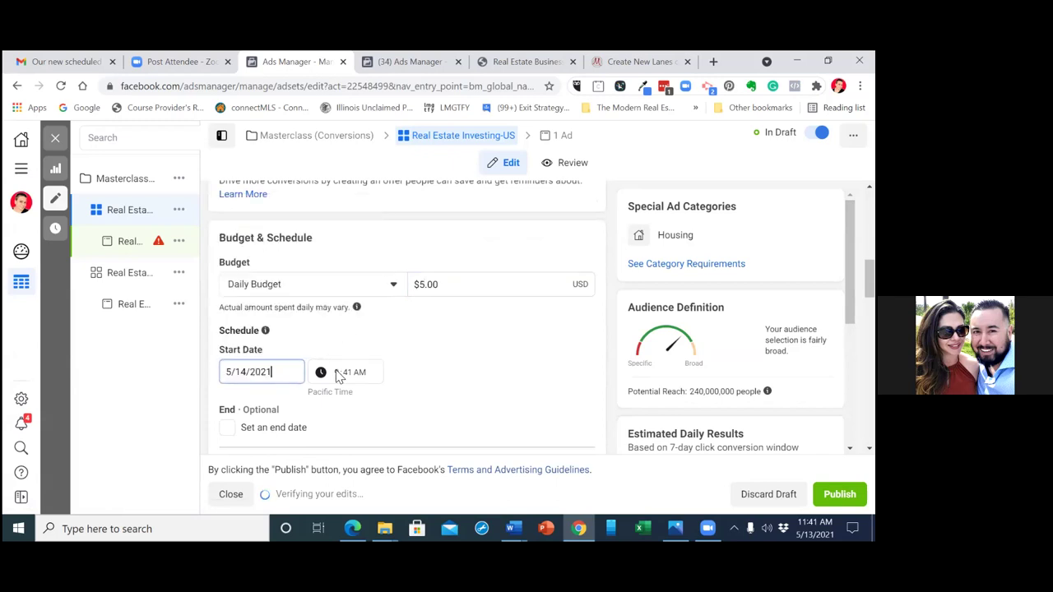
{"action": "left_click", "coordinate": [337, 374]}
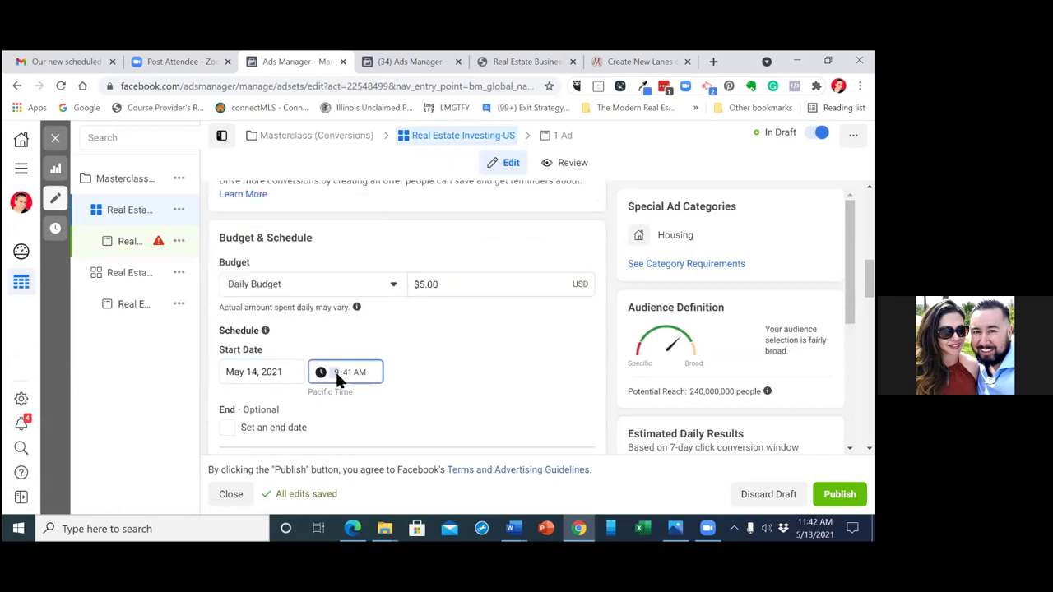
{"action": "left_click", "coordinate": [343, 375]}
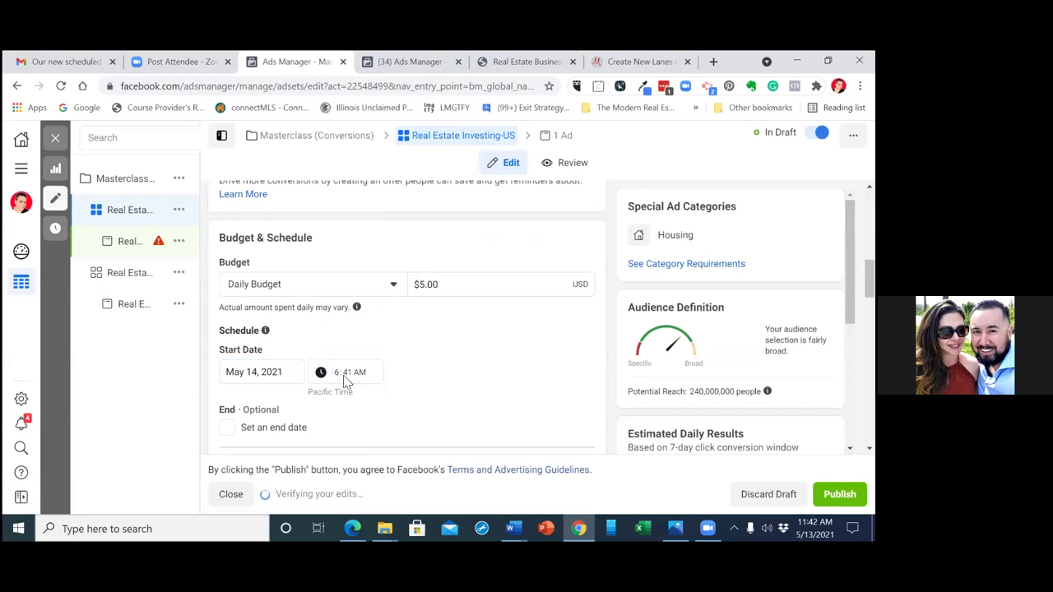
{"action": "type", "text": "00"}
{"action": "left_click", "coordinate": [498, 359]}
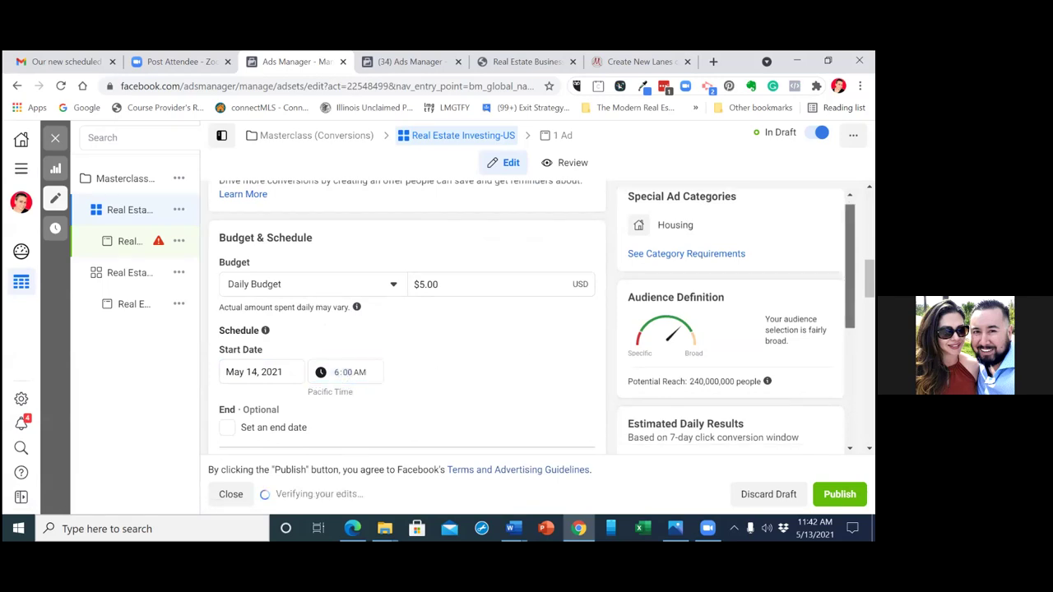
- Check which existing custom audiences are available for the ad set
{"action": "scroll", "coordinate": [407, 318], "scroll_direction": "down", "scroll_amount": 2}
{"action": "scroll", "coordinate": [280, 308], "scroll_direction": "down", "scroll_amount": 2}
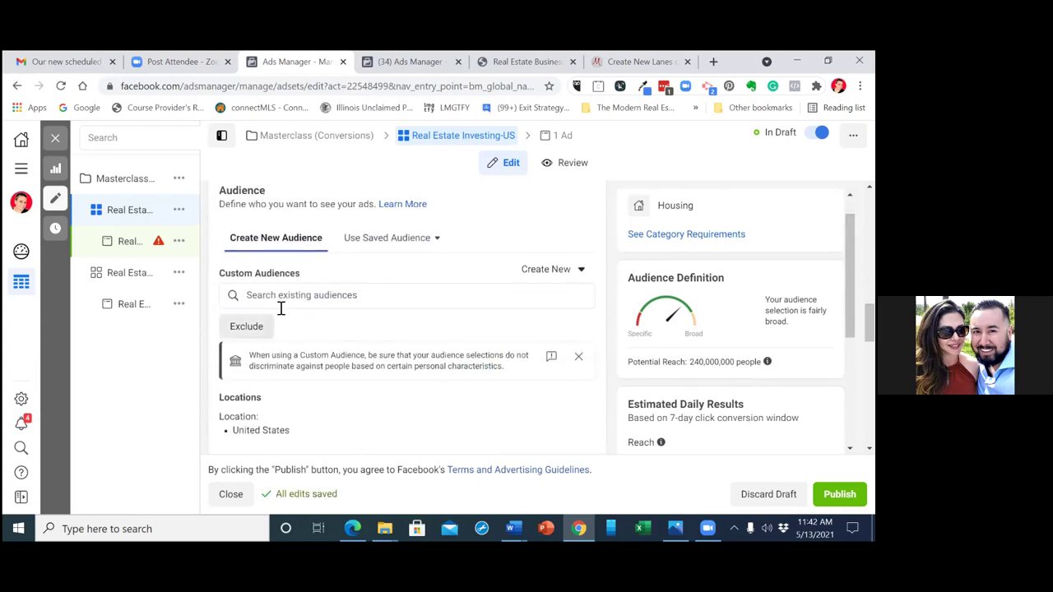
{"action": "left_click", "coordinate": [294, 297]}
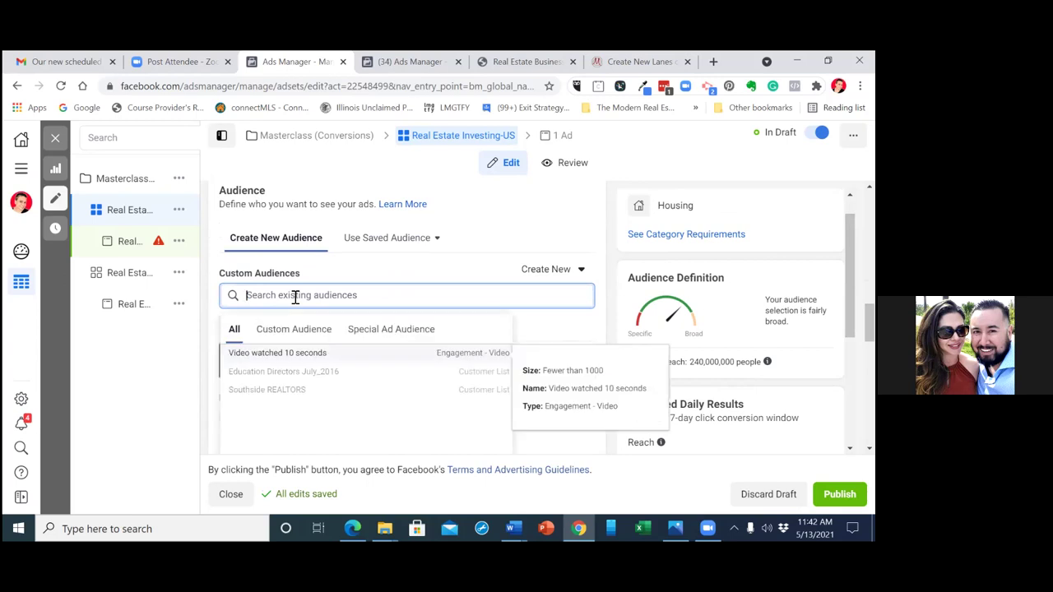
{"action": "left_click", "coordinate": [527, 215]}
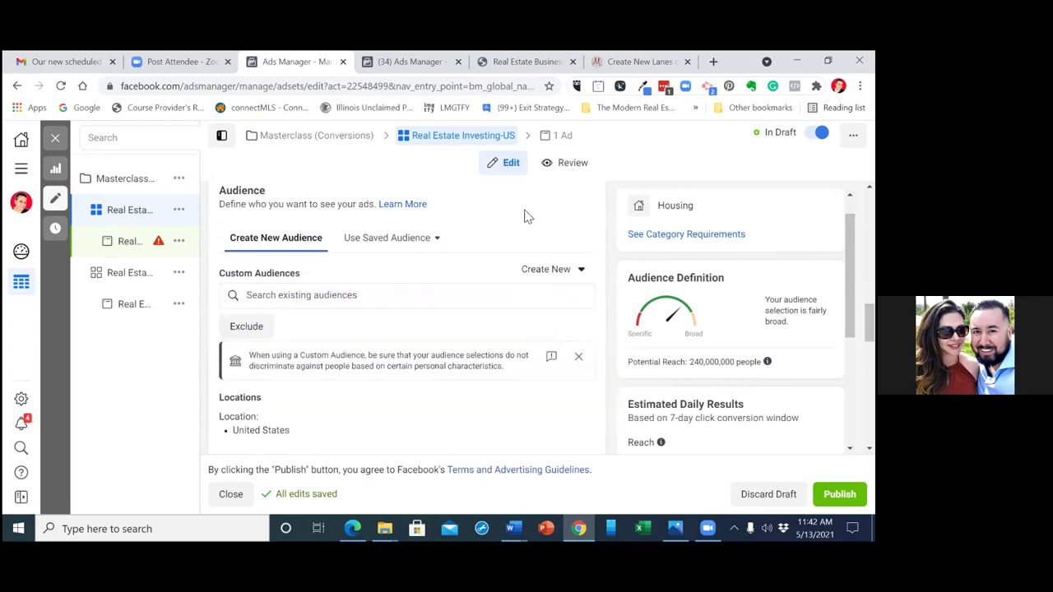
- Add the interest "Real estate investing" to the ad set's detailed targeting
{"action": "scroll", "coordinate": [404, 320], "scroll_direction": "down", "scroll_amount": 2}
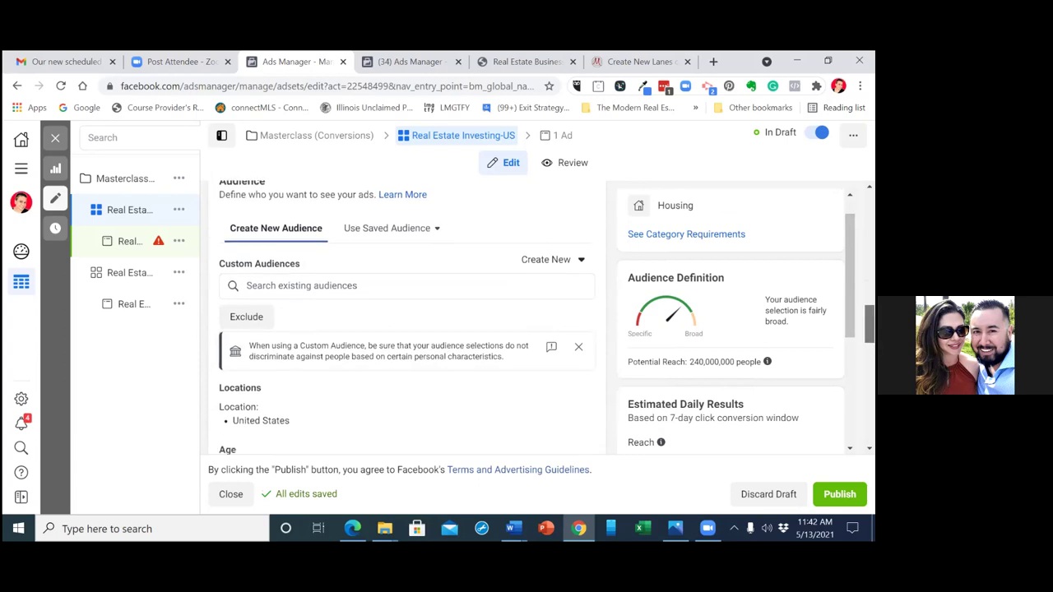
{"action": "scroll", "coordinate": [484, 384], "scroll_direction": "down", "scroll_amount": 2}
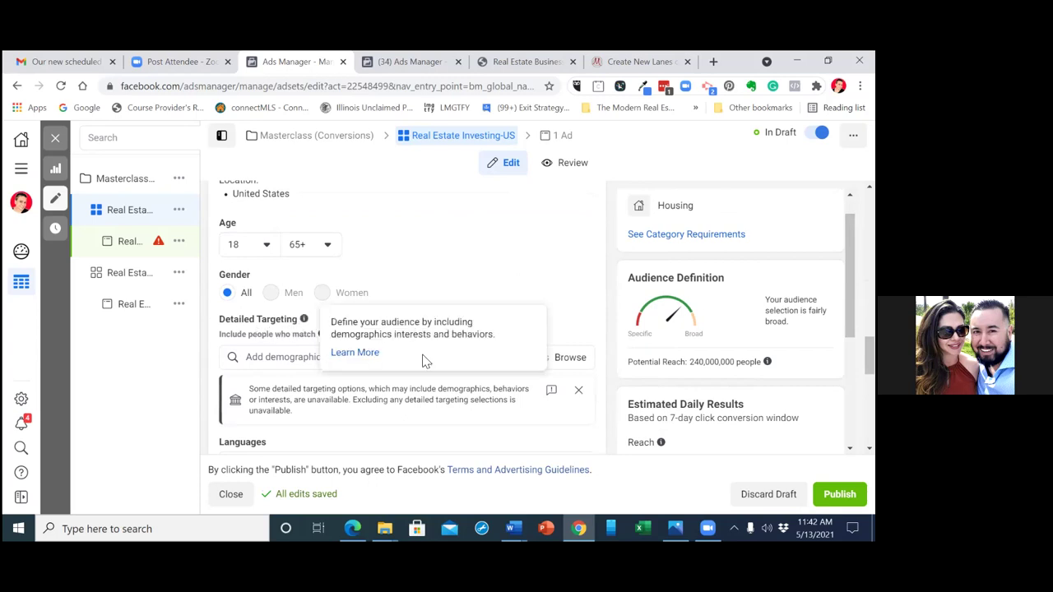
{"action": "left_click", "coordinate": [288, 356]}
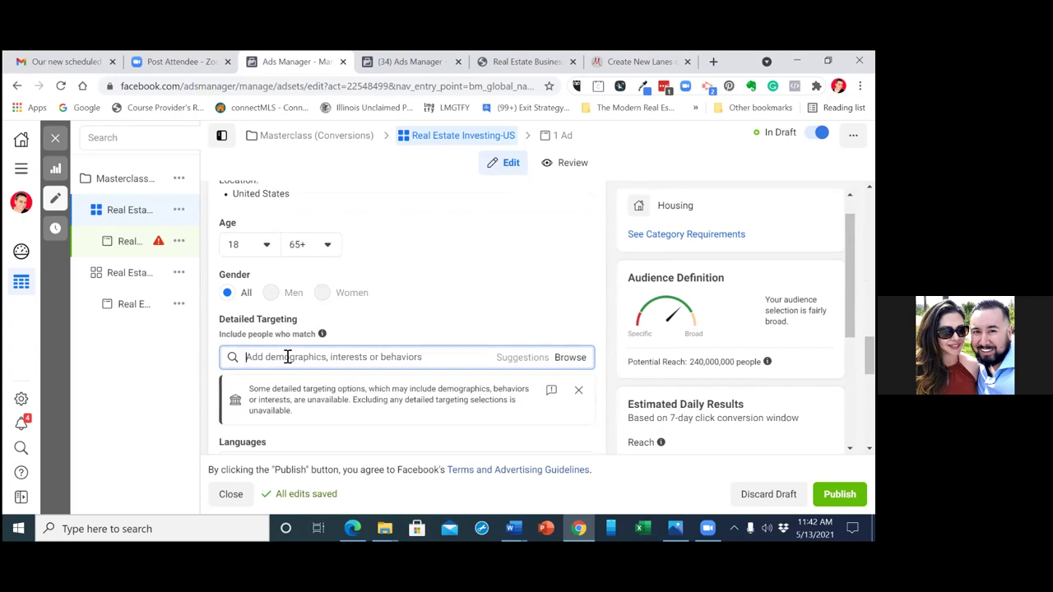
{"action": "type", "text": "R"}
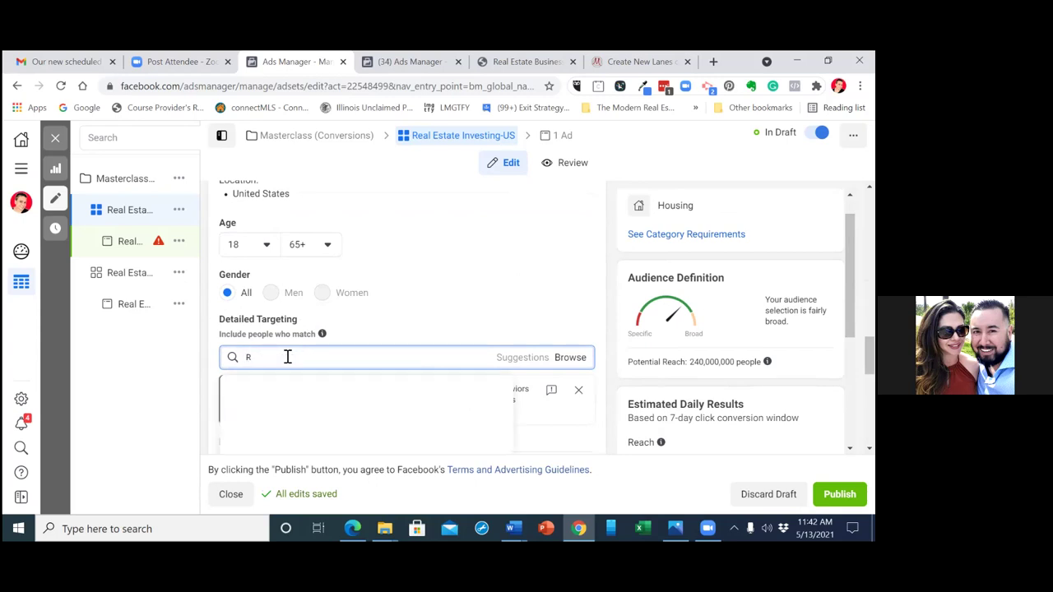
{"action": "type", "text": "eal Estate Inve"}
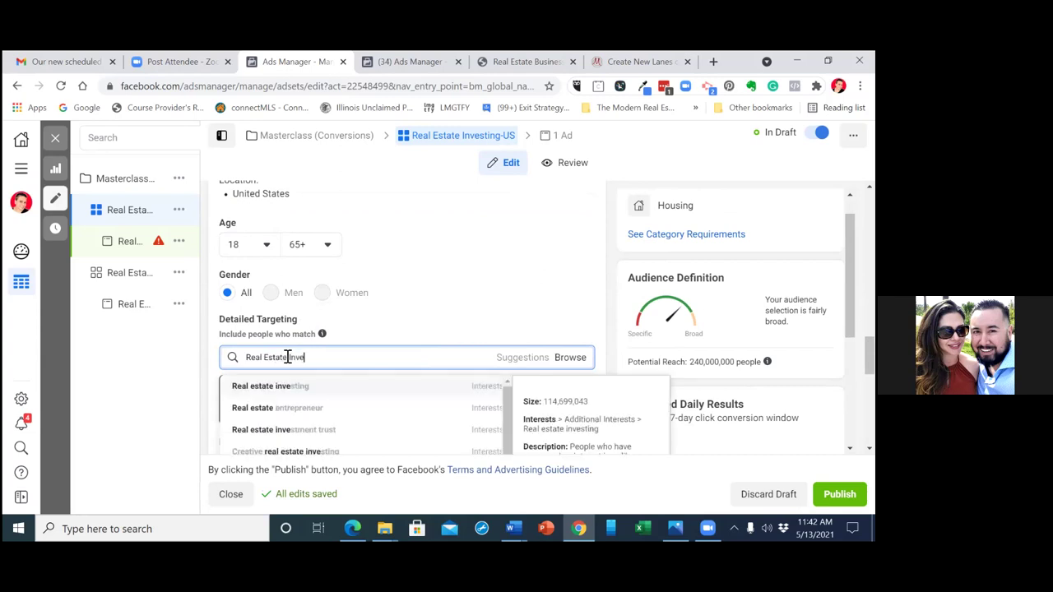
{"action": "left_click", "coordinate": [275, 385]}
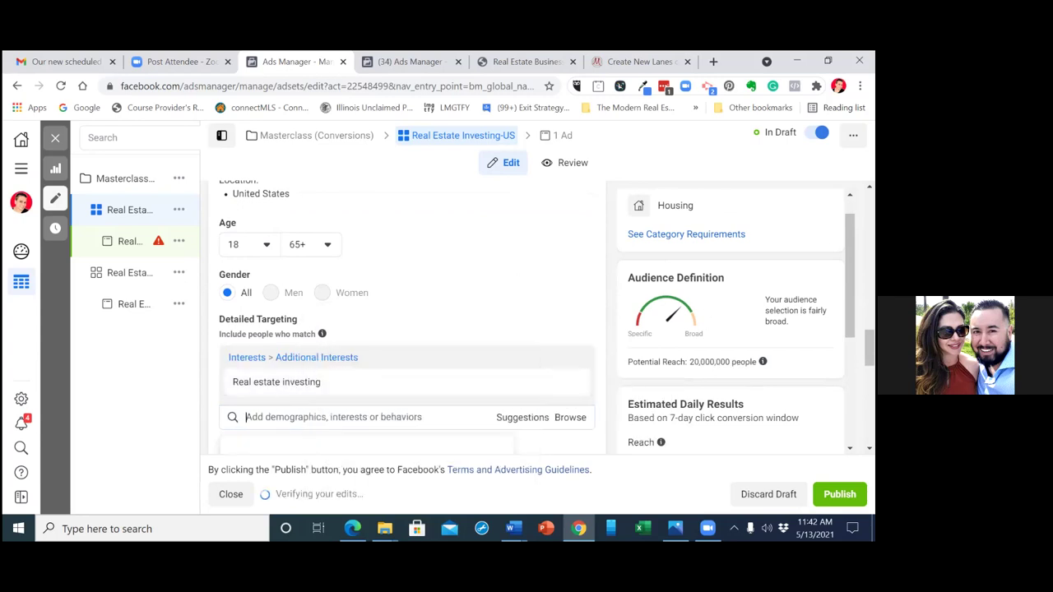
- Set the audience language to English (All), then check the ad set's placements and its optimization and delivery settings
{"action": "scroll", "coordinate": [407, 329], "scroll_direction": "down", "scroll_amount": 2}
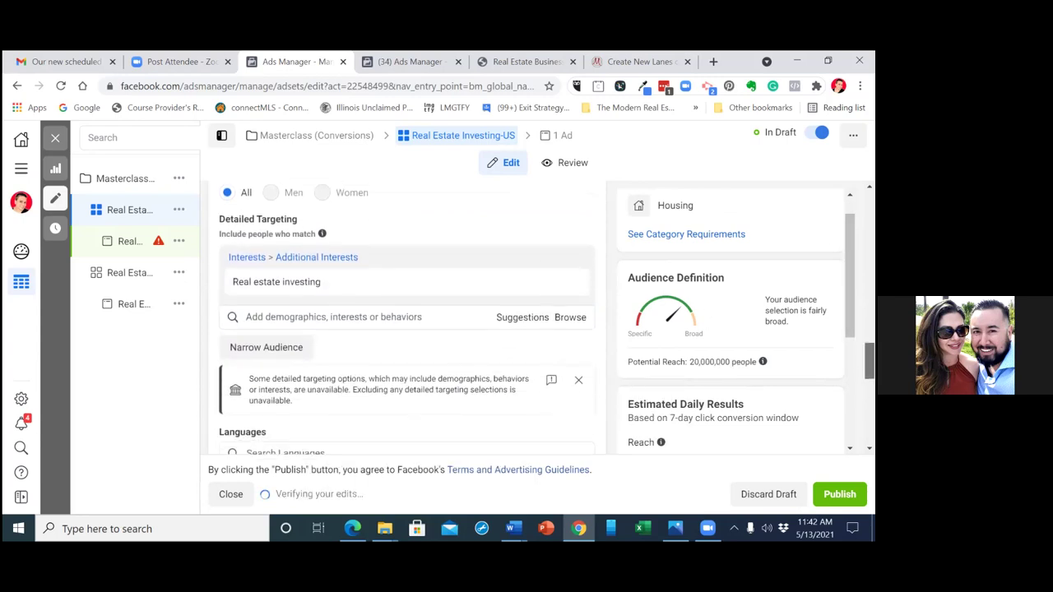
{"action": "scroll", "coordinate": [407, 320], "scroll_direction": "down", "scroll_amount": 1}
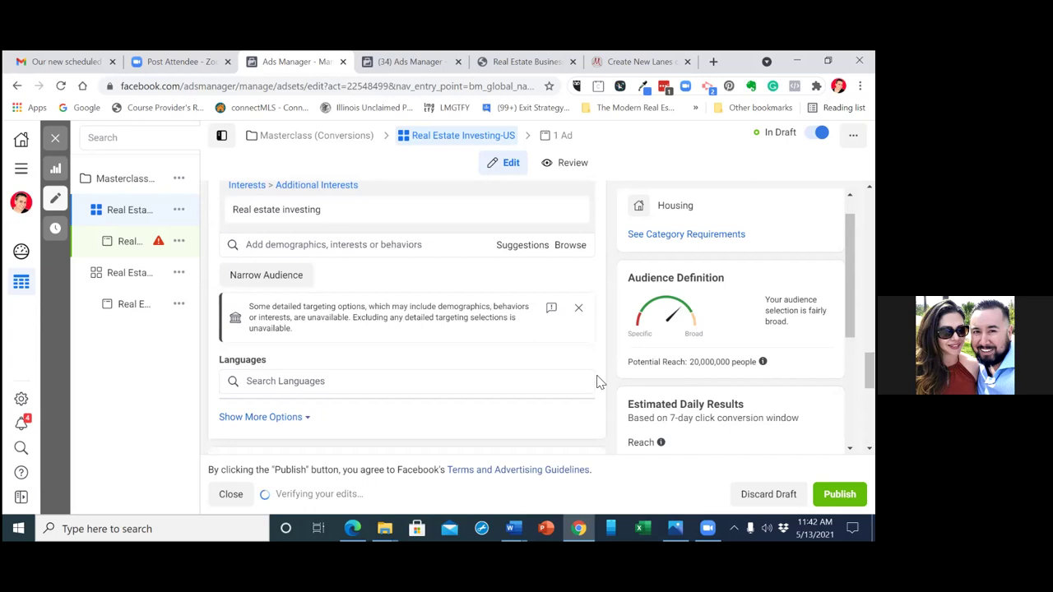
{"action": "left_click", "coordinate": [311, 381]}
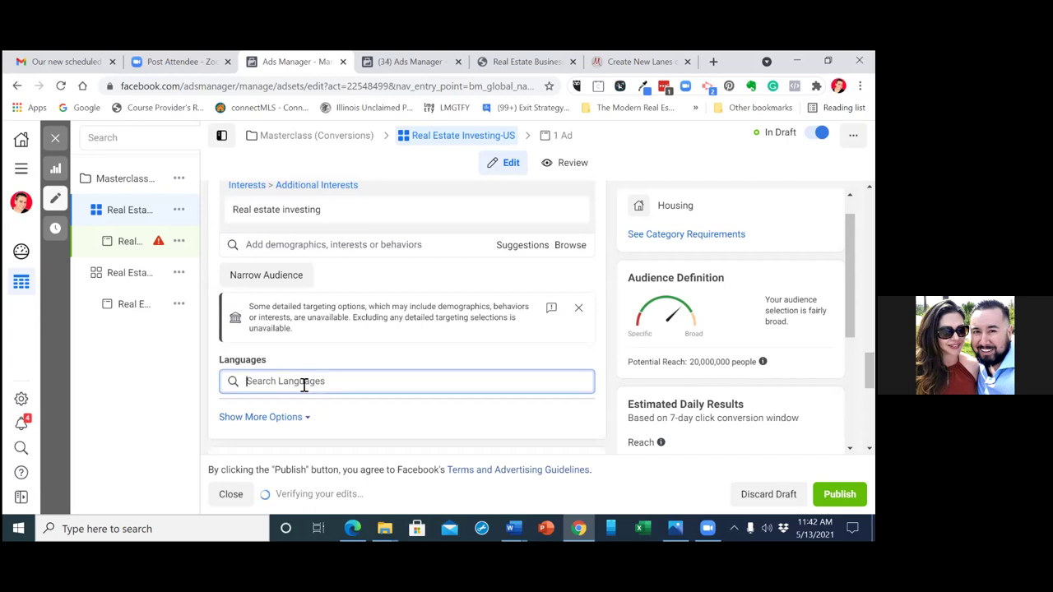
{"action": "type", "text": "Engl"}
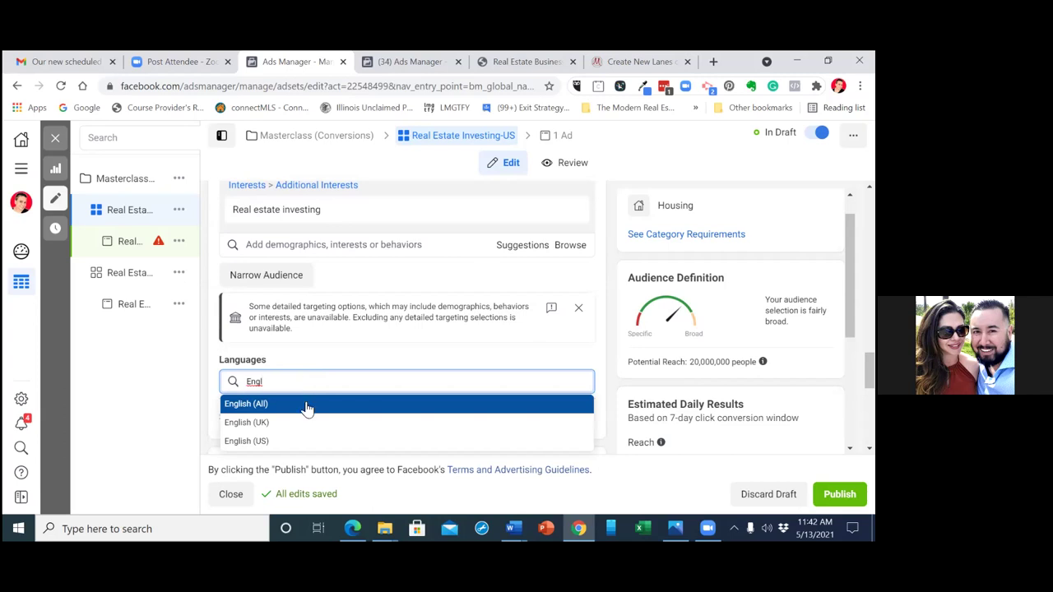
{"action": "left_click", "coordinate": [305, 404]}
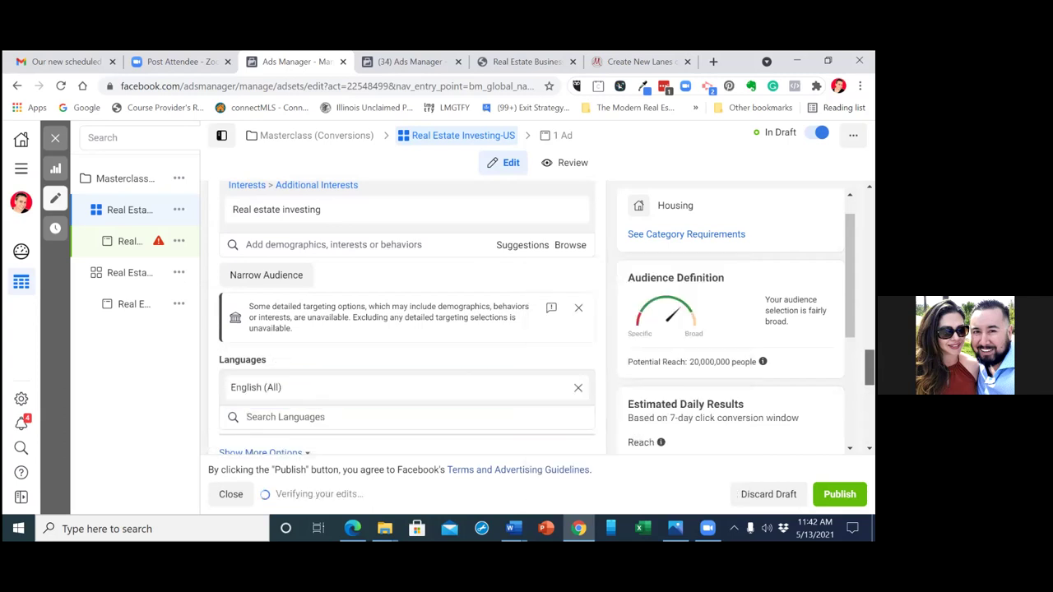
{"action": "scroll", "coordinate": [407, 313], "scroll_direction": "down", "scroll_amount": 3}
{"action": "scroll", "coordinate": [407, 312], "scroll_direction": "down", "scroll_amount": 2}
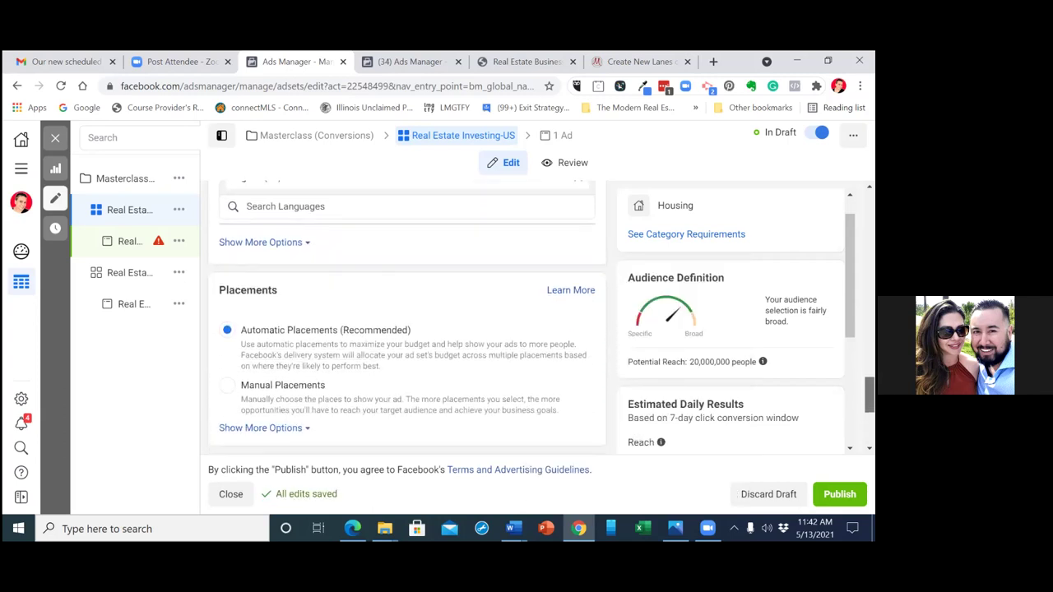
{"action": "scroll", "coordinate": [408, 313], "scroll_direction": "down", "scroll_amount": 2}
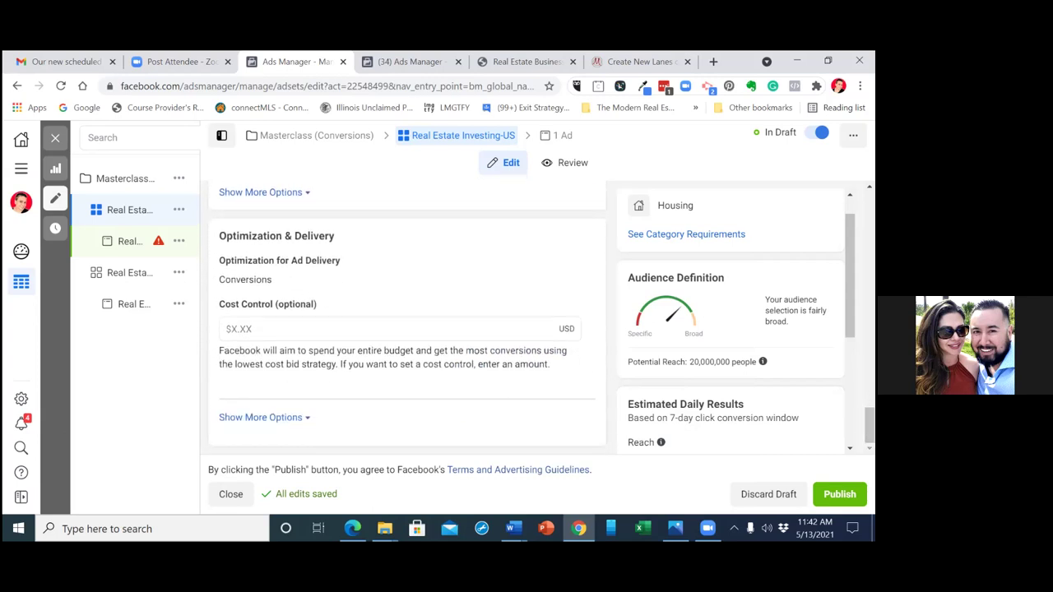
- Open the Real Estate Investing-US ad and review its identity, ad setup, format and creative fields
{"action": "left_click", "coordinate": [125, 247]}
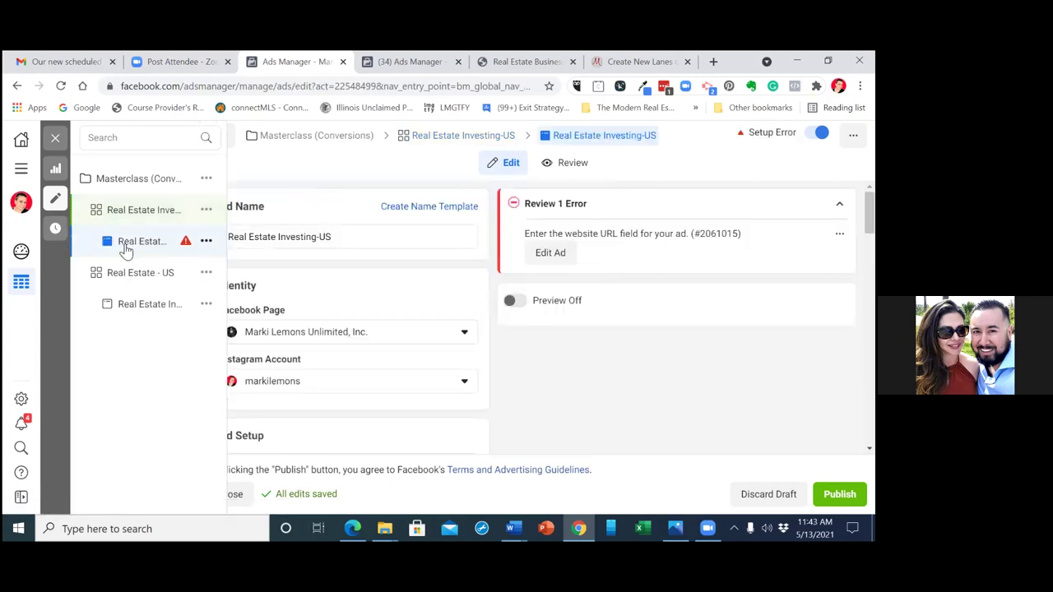
{"action": "scroll", "coordinate": [329, 258], "scroll_direction": "down", "scroll_amount": 1}
{"action": "scroll", "coordinate": [348, 320], "scroll_direction": "down", "scroll_amount": 5}
{"action": "scroll", "coordinate": [349, 321], "scroll_direction": "down", "scroll_amount": 5}
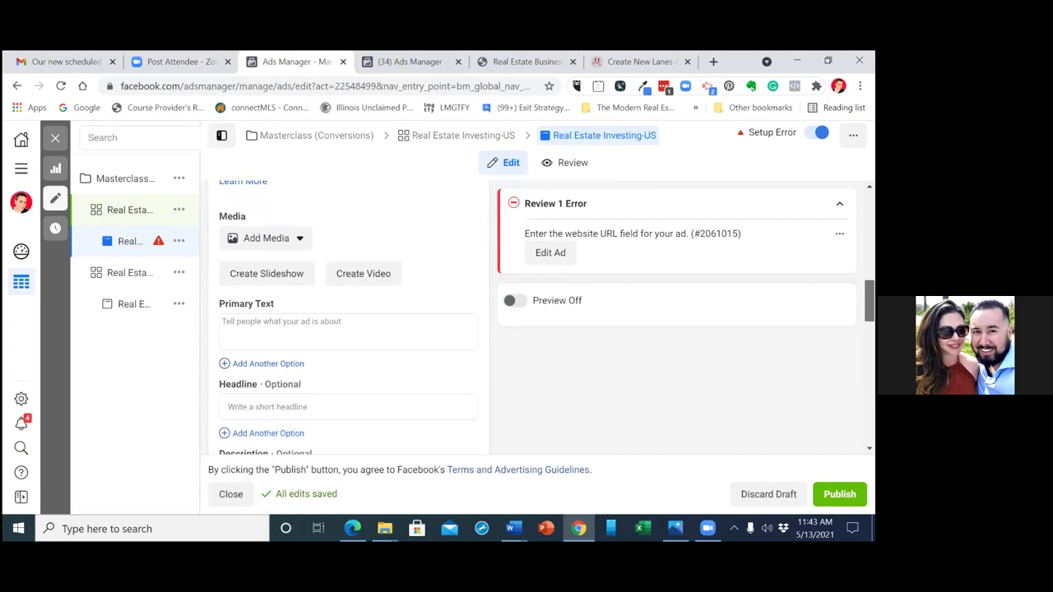
{"action": "scroll", "coordinate": [349, 320], "scroll_direction": "up", "scroll_amount": 10}
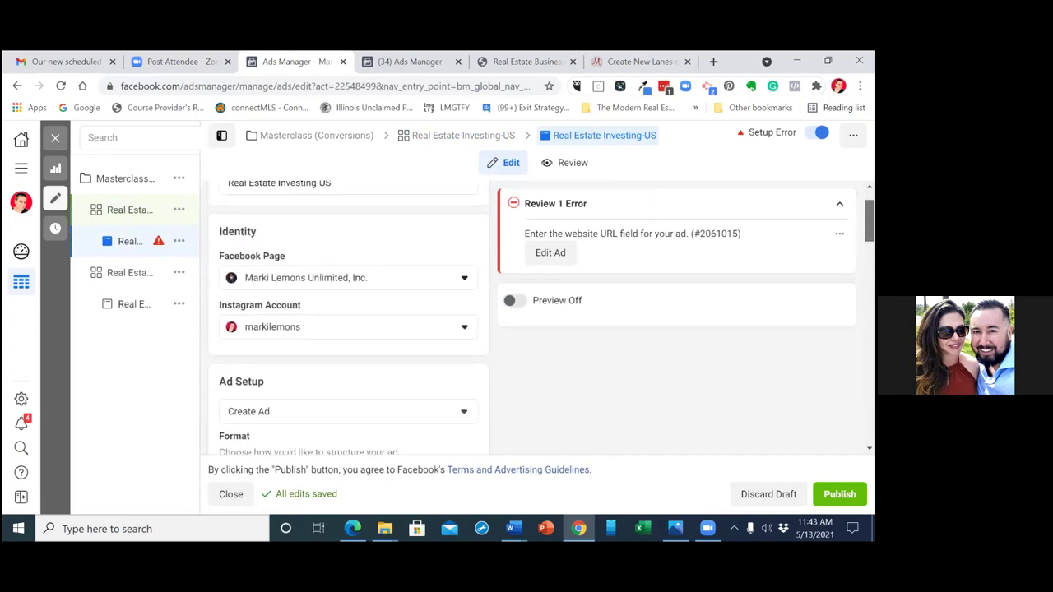
{"action": "scroll", "coordinate": [349, 321], "scroll_direction": "down", "scroll_amount": 3}
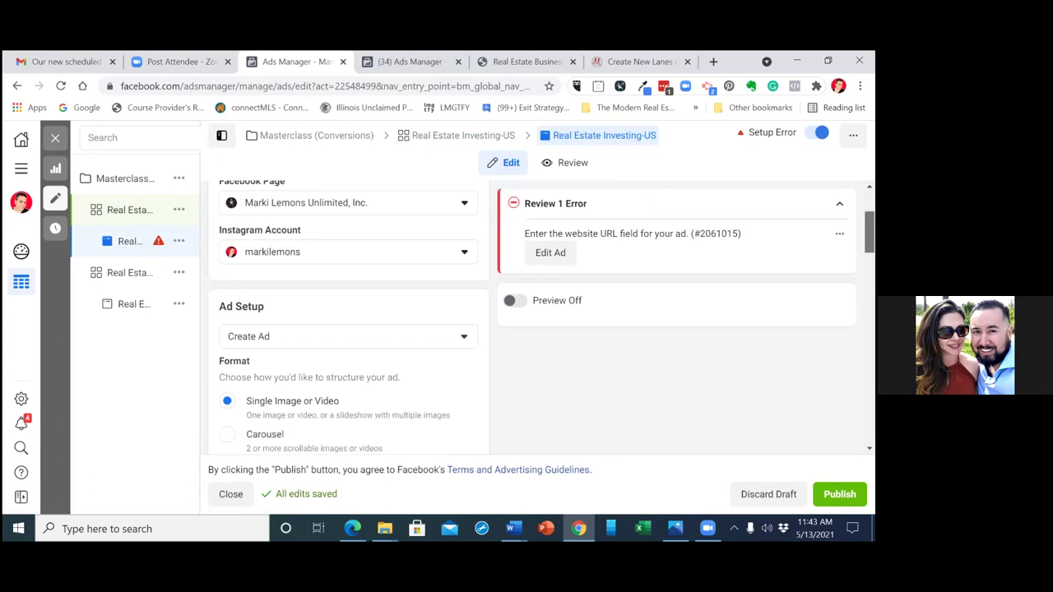
{"action": "scroll", "coordinate": [349, 321], "scroll_direction": "up", "scroll_amount": 3}
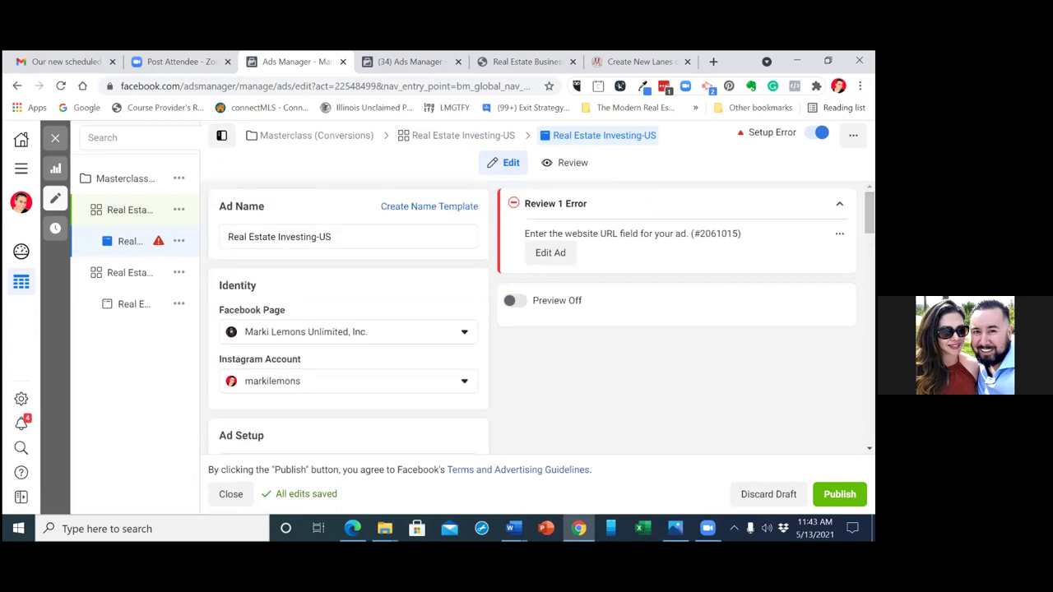
{"action": "scroll", "coordinate": [348, 321], "scroll_direction": "down", "scroll_amount": 1}
{"action": "scroll", "coordinate": [349, 313], "scroll_direction": "down", "scroll_amount": 5}
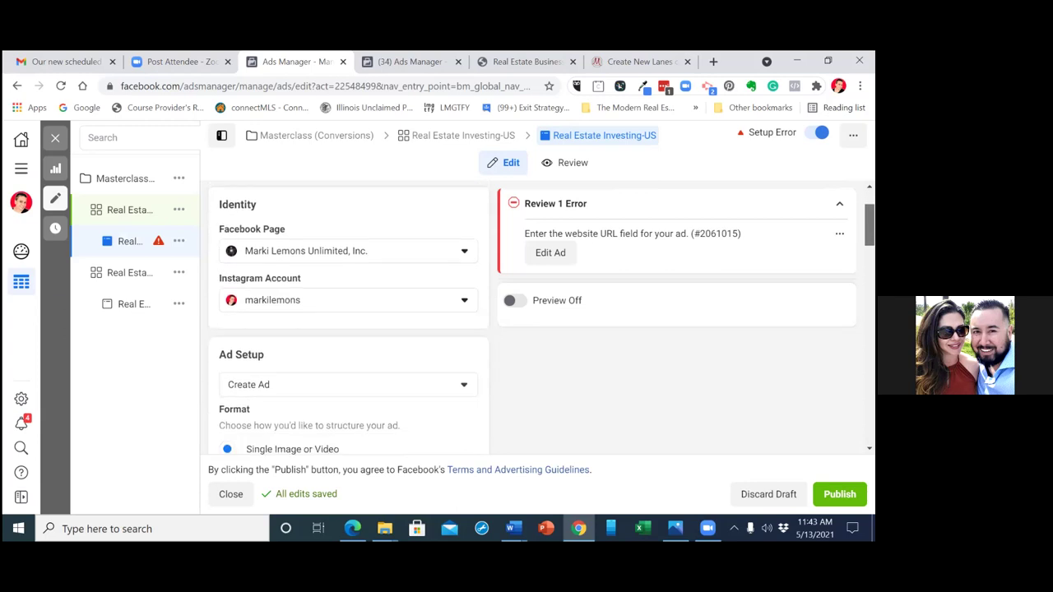
{"action": "scroll", "coordinate": [349, 321], "scroll_direction": "down", "scroll_amount": 1}
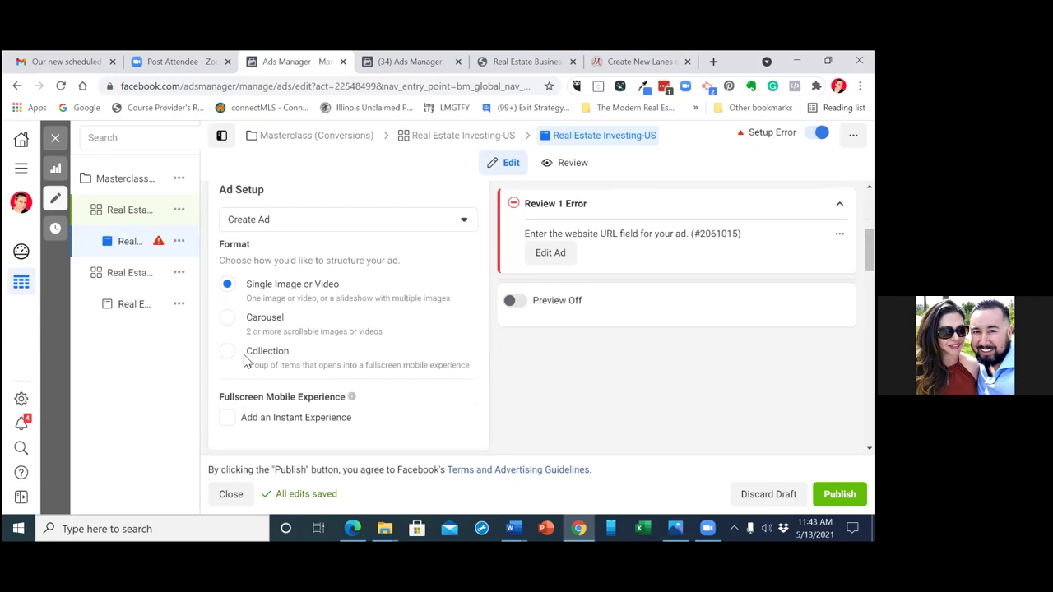
- Set the ad to use an existing post, then check its creative, call to action and tracking settings
{"action": "left_click", "coordinate": [436, 221]}
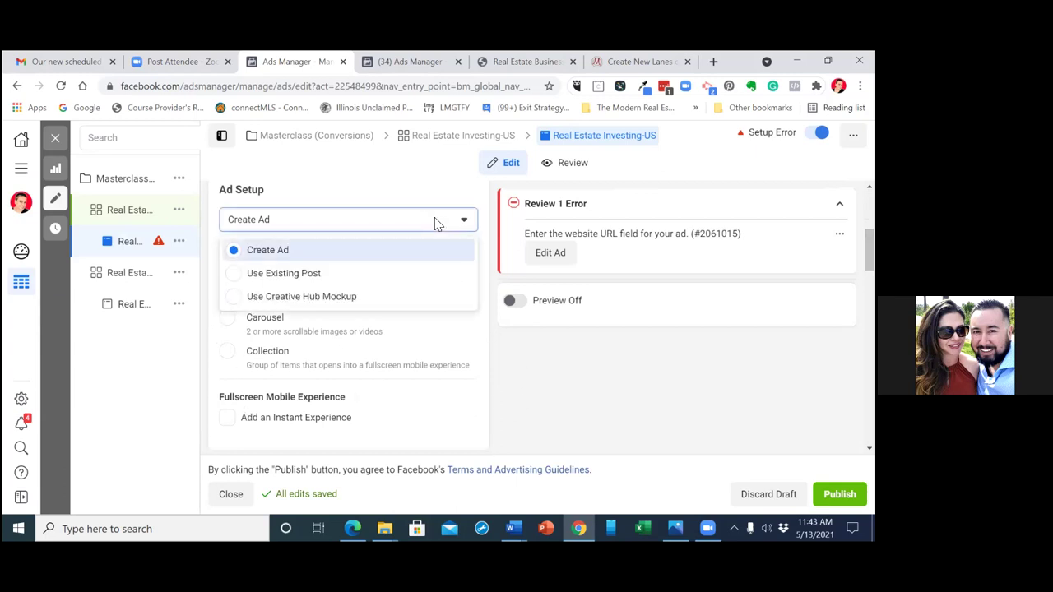
{"action": "left_click", "coordinate": [236, 274]}
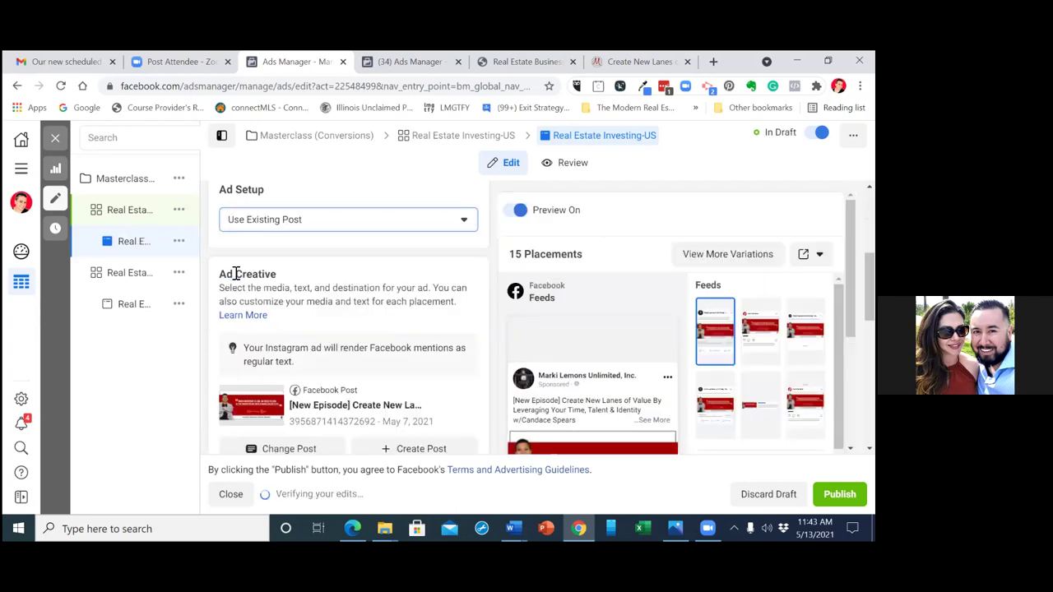
{"action": "scroll", "coordinate": [348, 329], "scroll_direction": "down", "scroll_amount": 3}
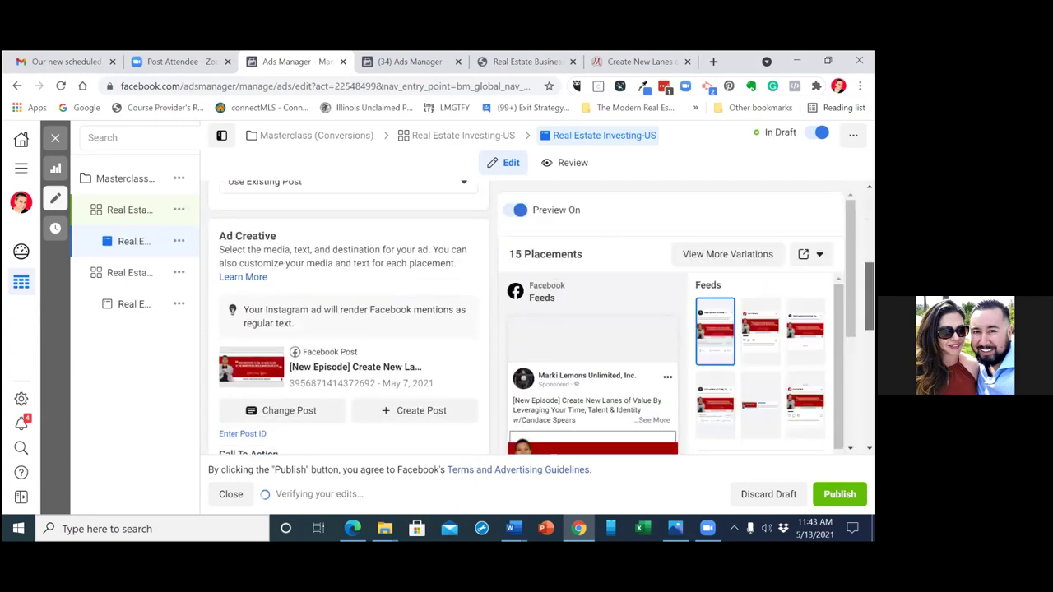
{"action": "scroll", "coordinate": [348, 329], "scroll_direction": "down", "scroll_amount": 1}
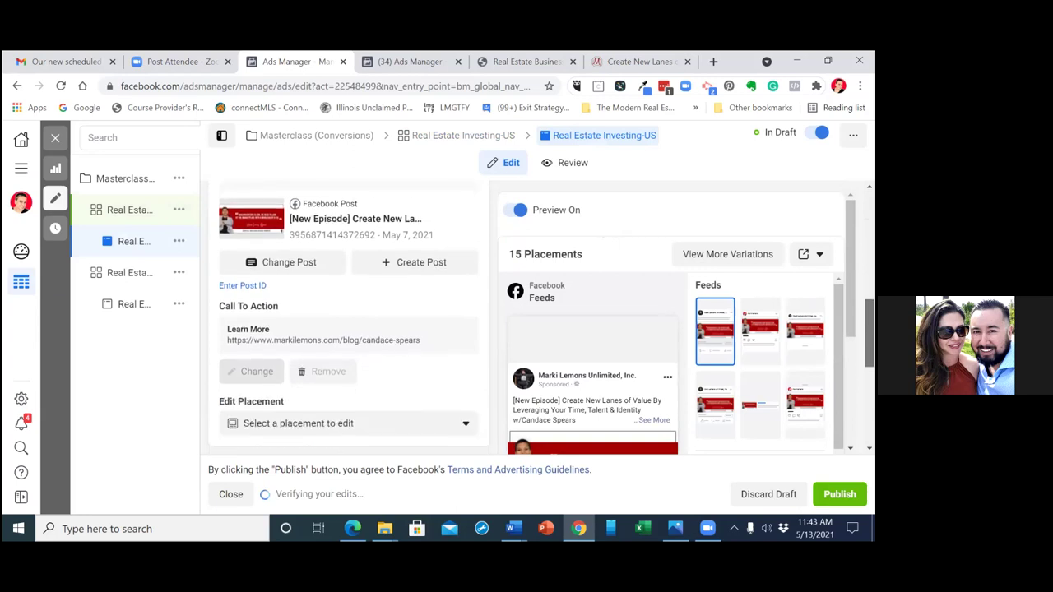
{"action": "scroll", "coordinate": [348, 329], "scroll_direction": "down", "scroll_amount": 1}
{"action": "scroll", "coordinate": [348, 329], "scroll_direction": "down", "scroll_amount": 3}
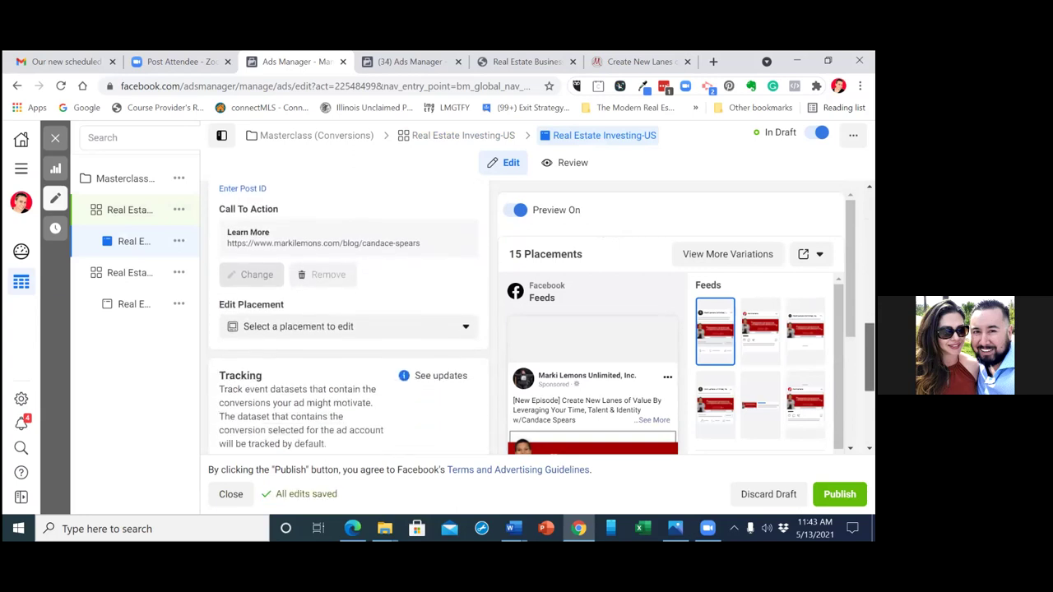
{"action": "scroll", "coordinate": [348, 329], "scroll_direction": "down", "scroll_amount": 3}
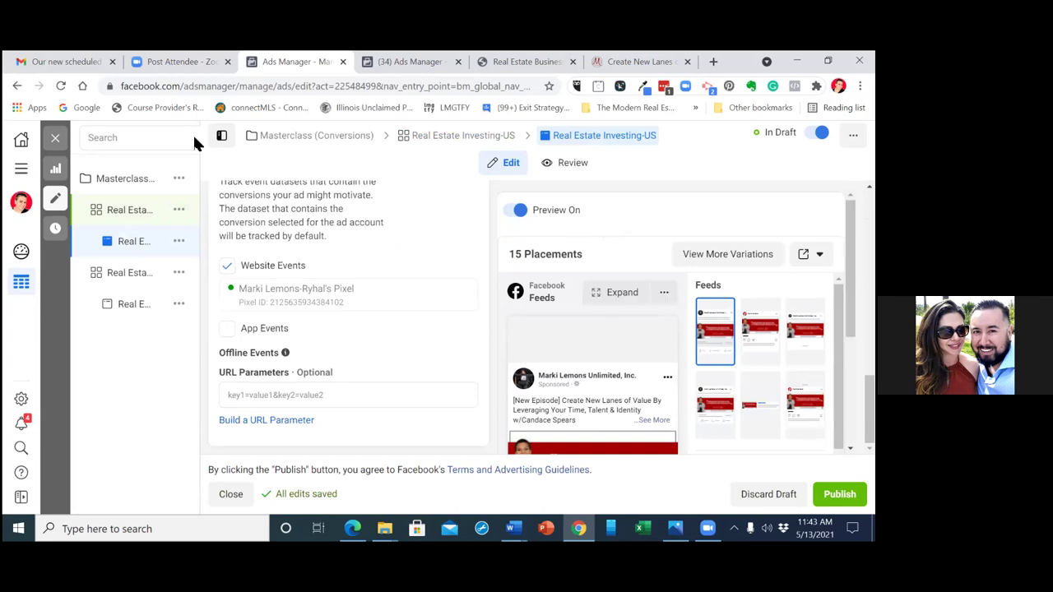
- Close the ad editor without publishing the drafts and clear the ad and ad set selections
{"action": "left_click", "coordinate": [56, 143]}
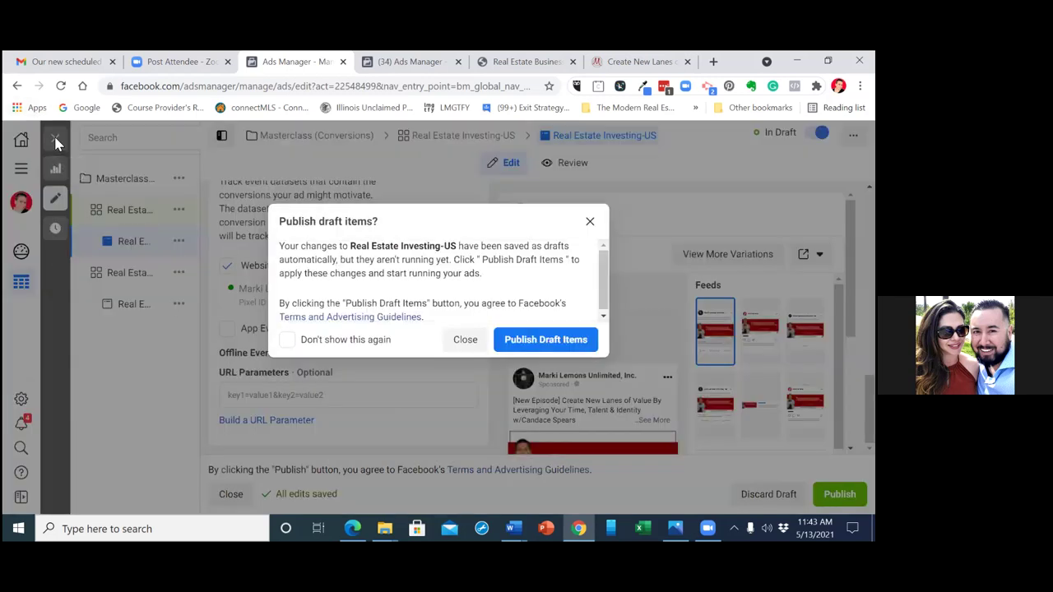
{"action": "left_click", "coordinate": [465, 341]}
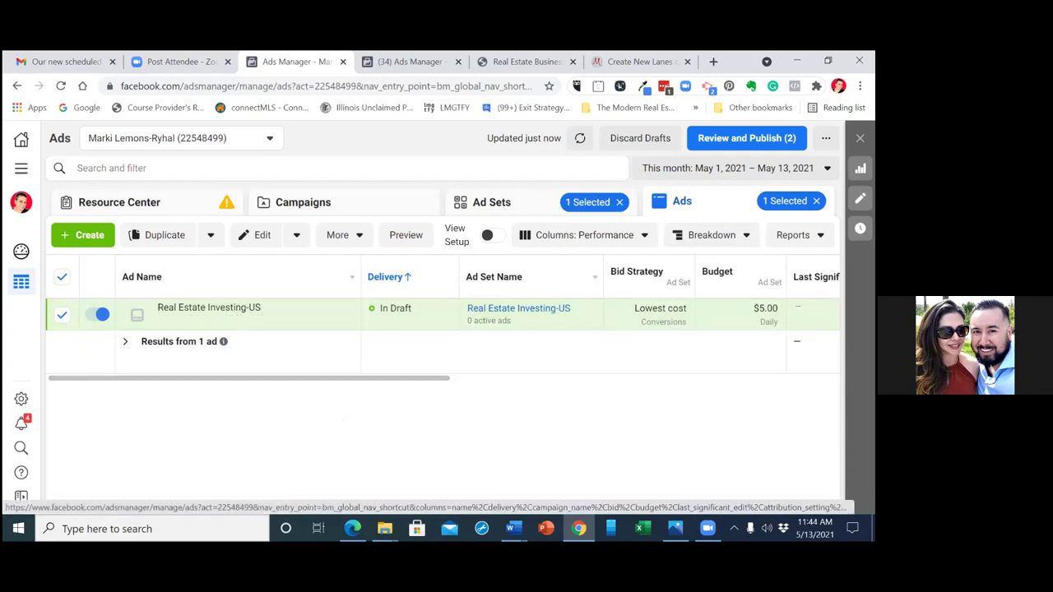
{"action": "left_click", "coordinate": [816, 201]}
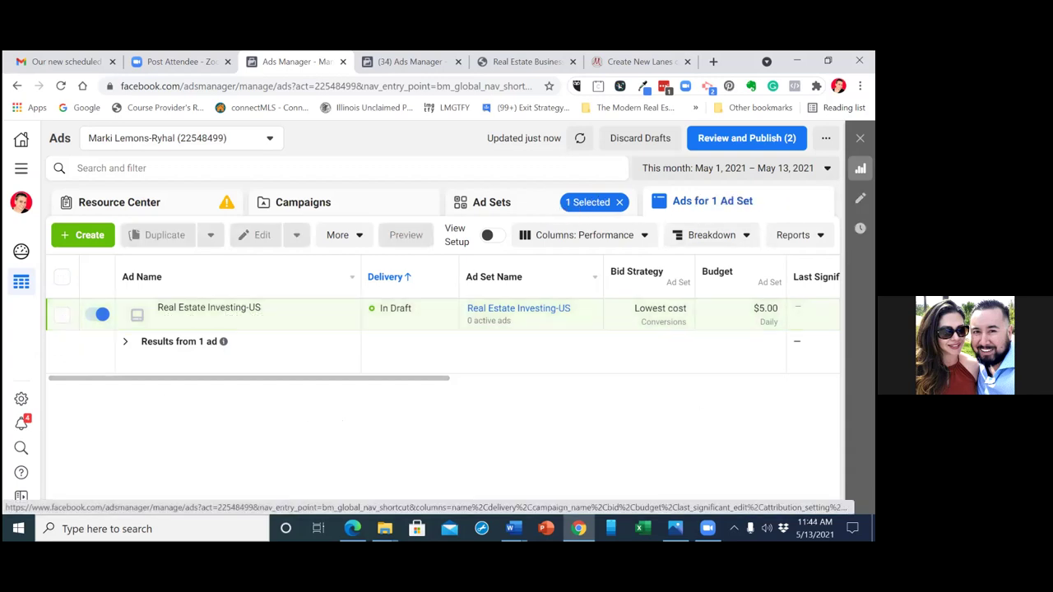
{"action": "left_click", "coordinate": [620, 204]}
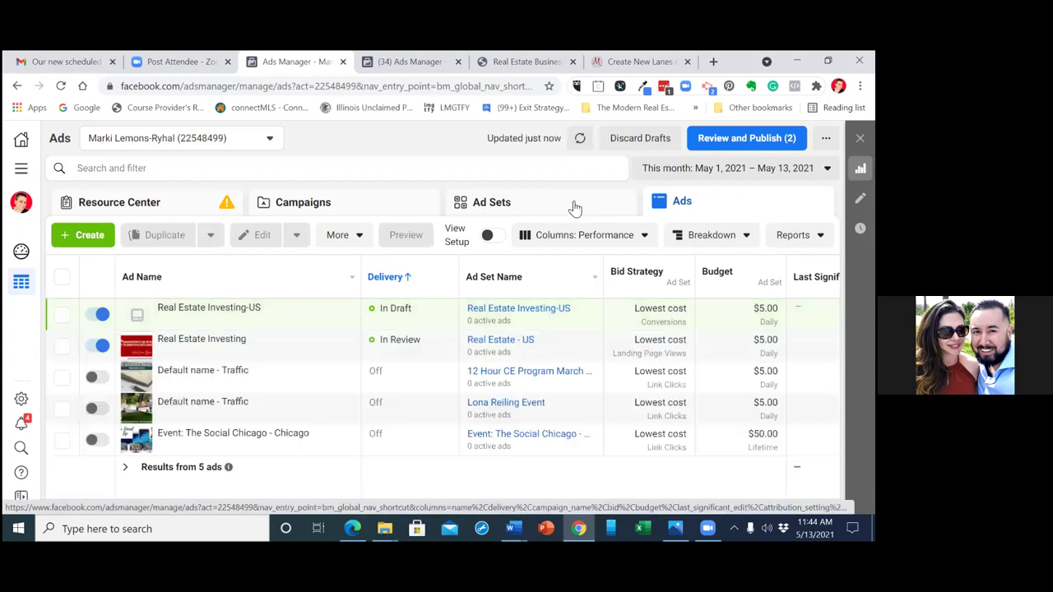
- Select the Masterclass (Conversions) campaign and show only its ad sets
{"action": "left_click", "coordinate": [378, 204]}
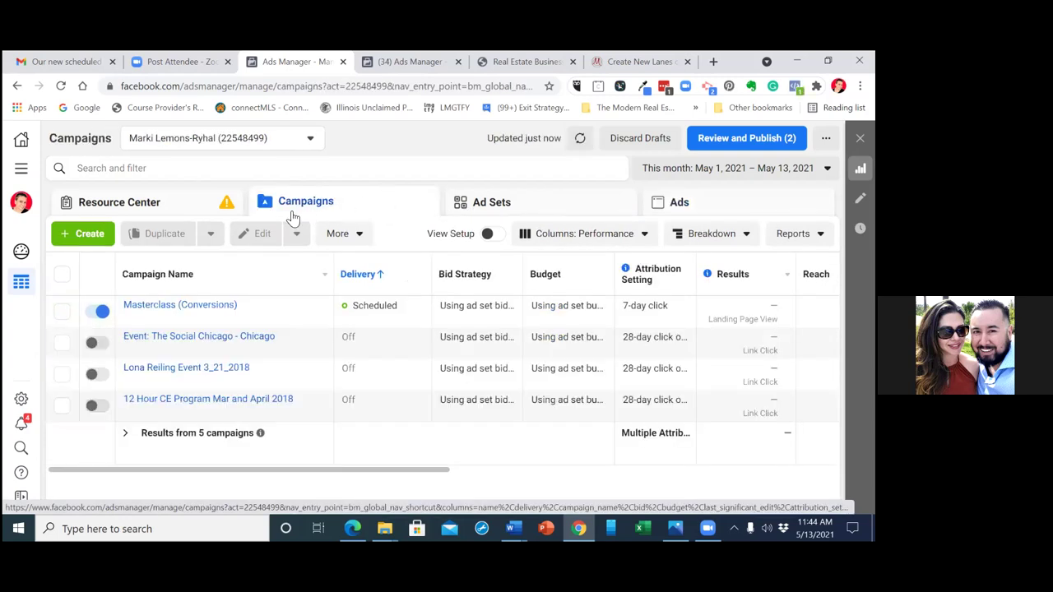
{"action": "left_click", "coordinate": [62, 313]}
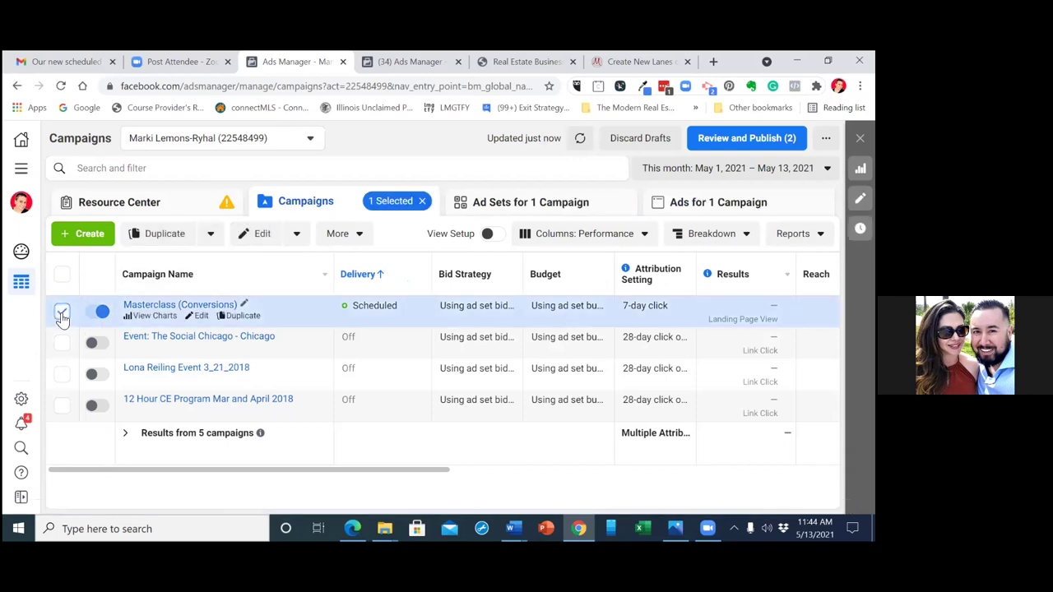
{"action": "left_click", "coordinate": [545, 204]}
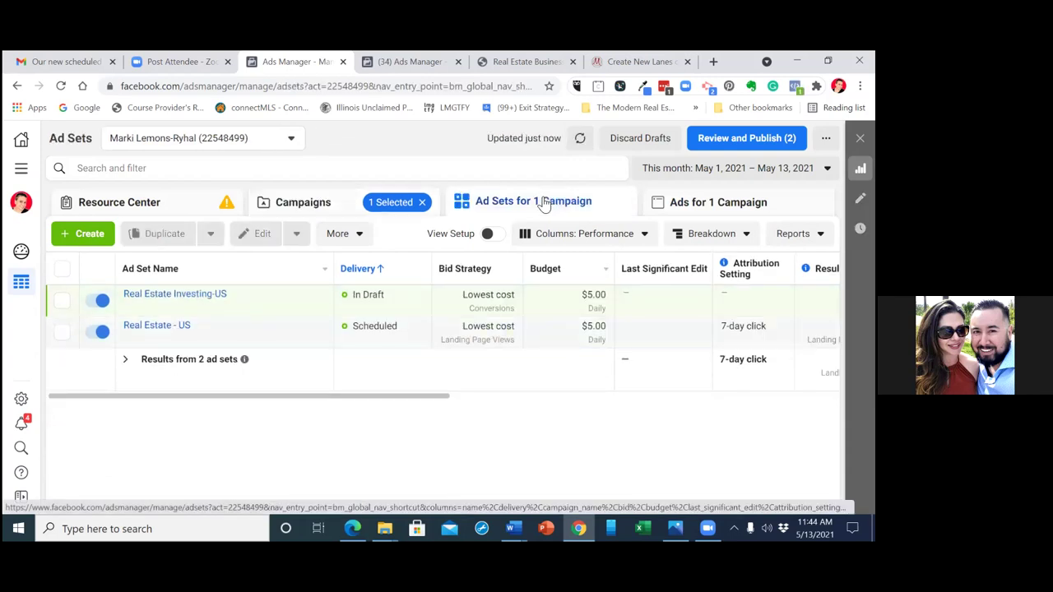
- Start a new ad set in the existing Masterclass (Conversions) campaign and name it Luxury Real Estate-US
{"action": "left_click", "coordinate": [91, 235]}
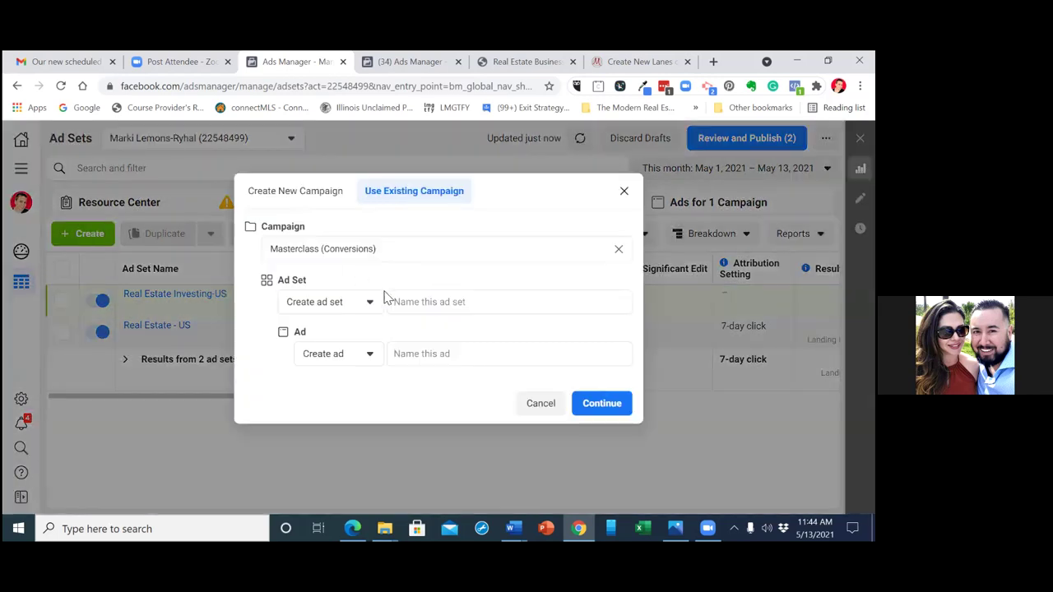
{"action": "left_click", "coordinate": [623, 191]}
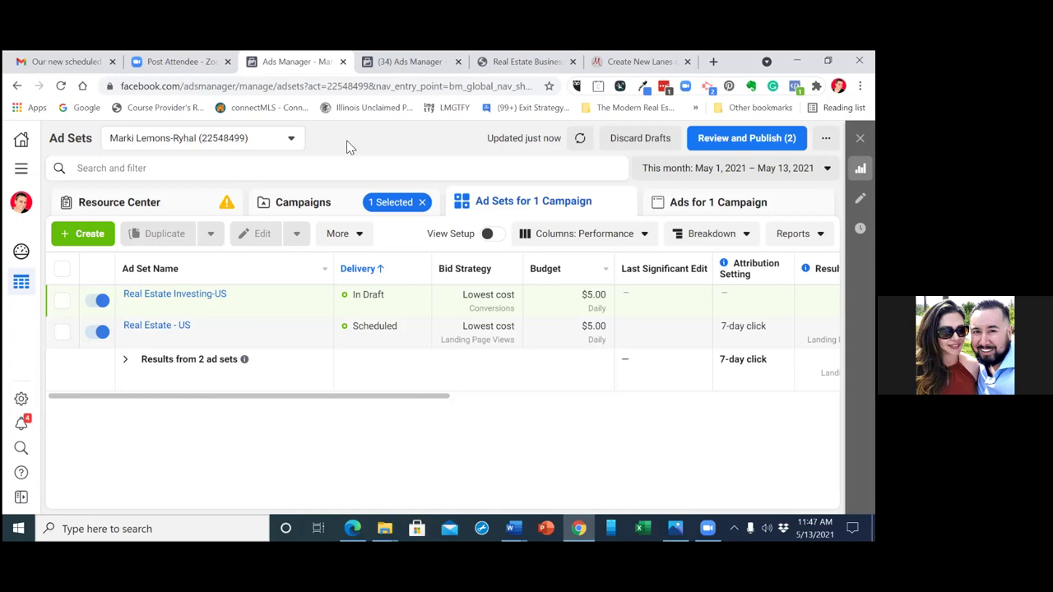
{"action": "left_click", "coordinate": [84, 242]}
{"action": "left_click", "coordinate": [462, 302]}
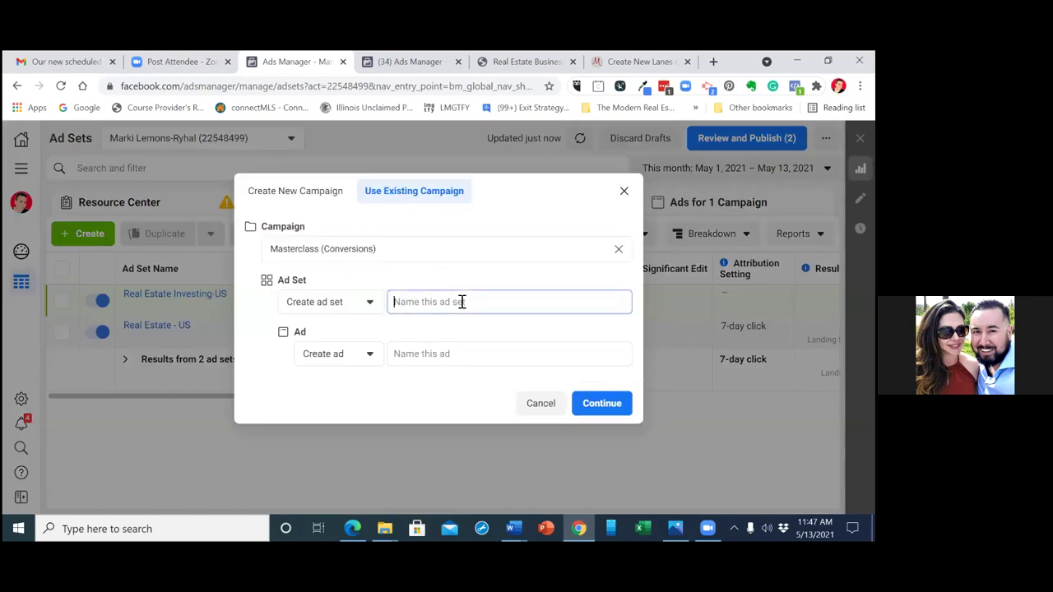
{"action": "type", "text": "Luxury Real Estate"}
{"action": "left_click", "coordinate": [488, 359]}
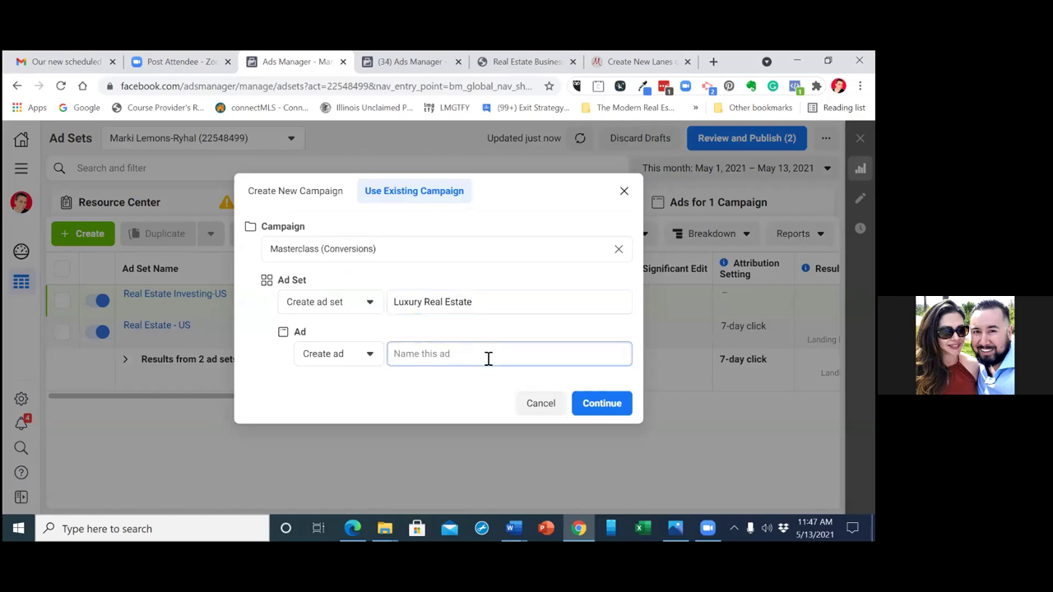
{"action": "left_click", "coordinate": [506, 301]}
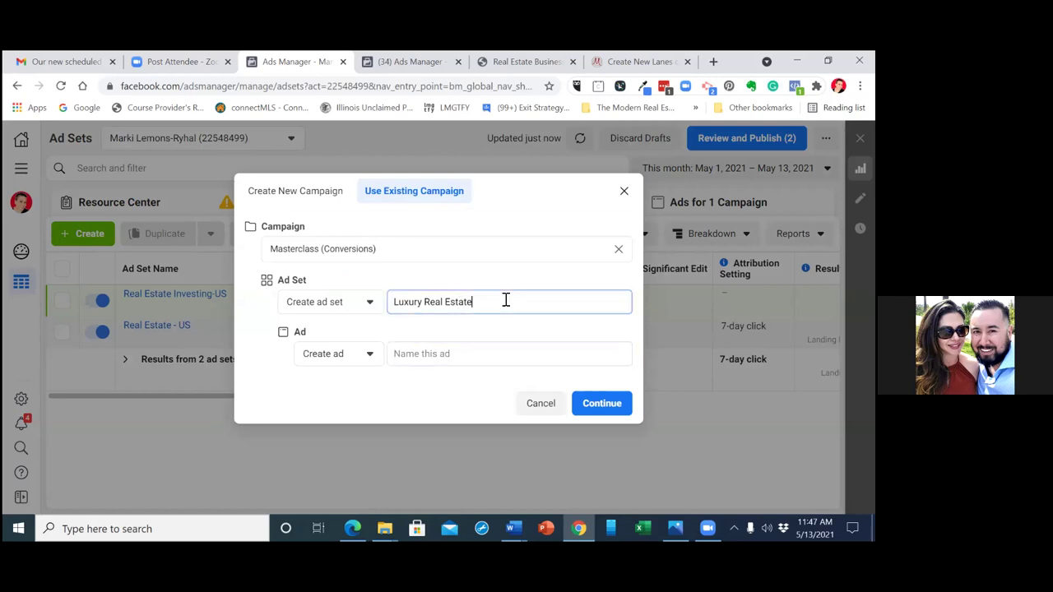
{"action": "type", "text": "4"}
{"action": "key", "text": "BackSpace"}
{"action": "type", "text": "-US"}
- Name the new ad Luxury Real estate-US and create the ad set and ad drafts
{"action": "left_click", "coordinate": [490, 356]}
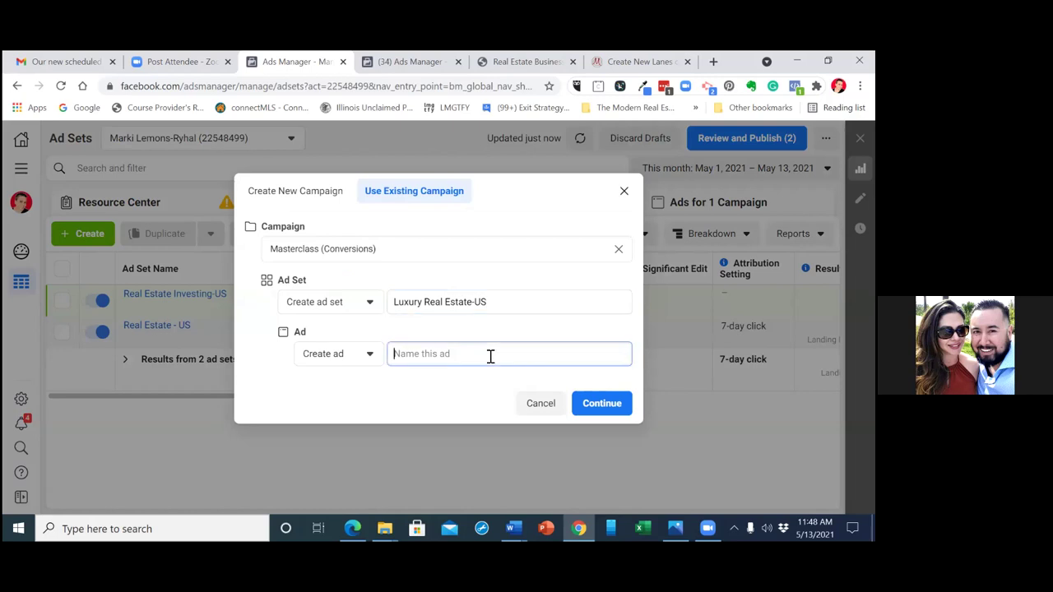
{"action": "type", "text": "Luxury Real estate-US"}
{"action": "left_click", "coordinate": [605, 403]}
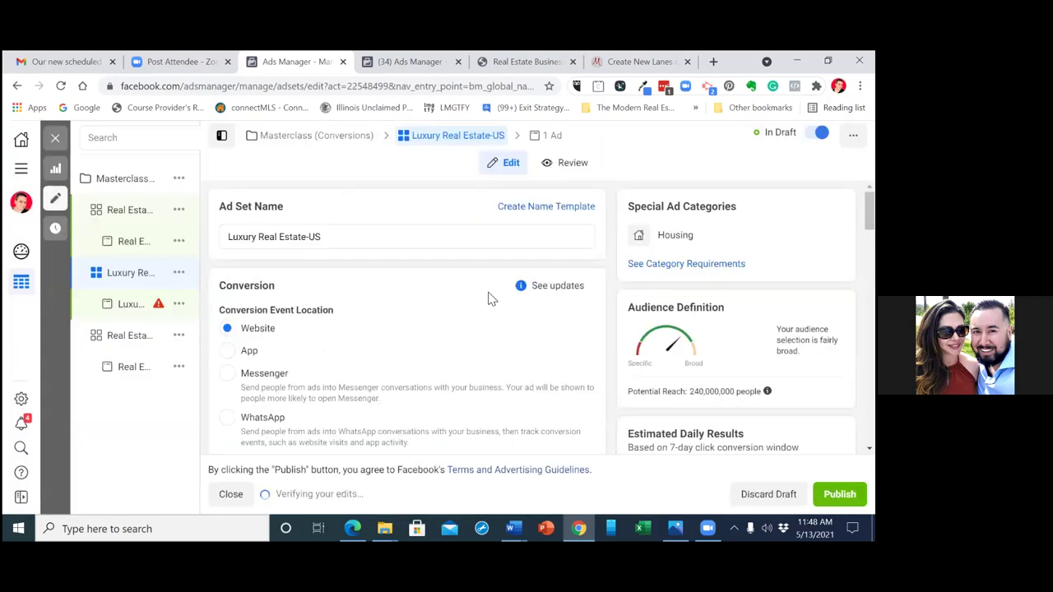
- Set the daily budget of the Luxury Real Estate-US ad set to $5.00
{"action": "scroll", "coordinate": [407, 320], "scroll_direction": "down", "scroll_amount": 2}
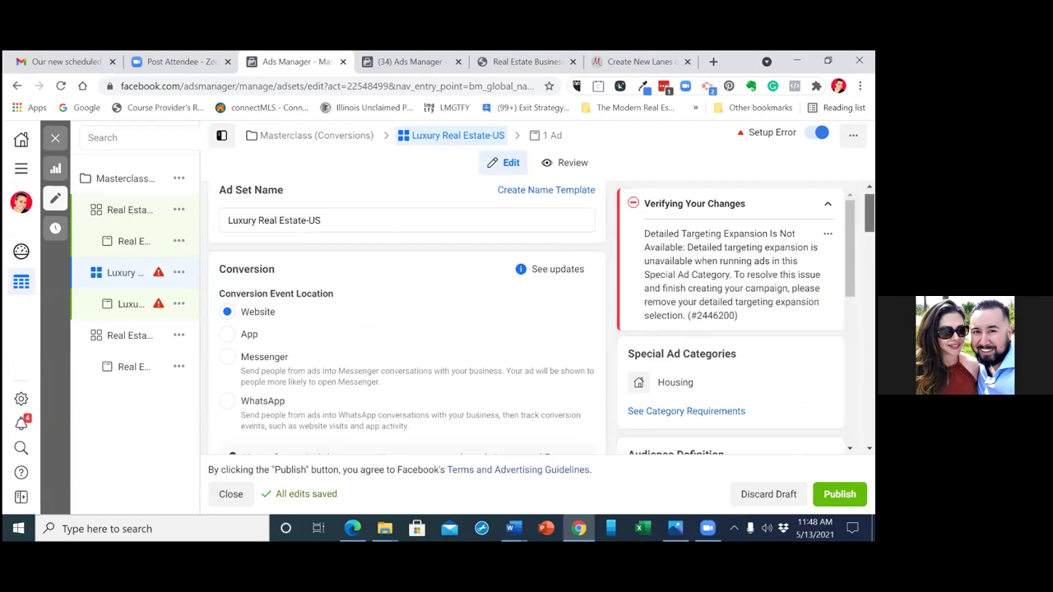
{"action": "scroll", "coordinate": [407, 321], "scroll_direction": "down", "scroll_amount": 4}
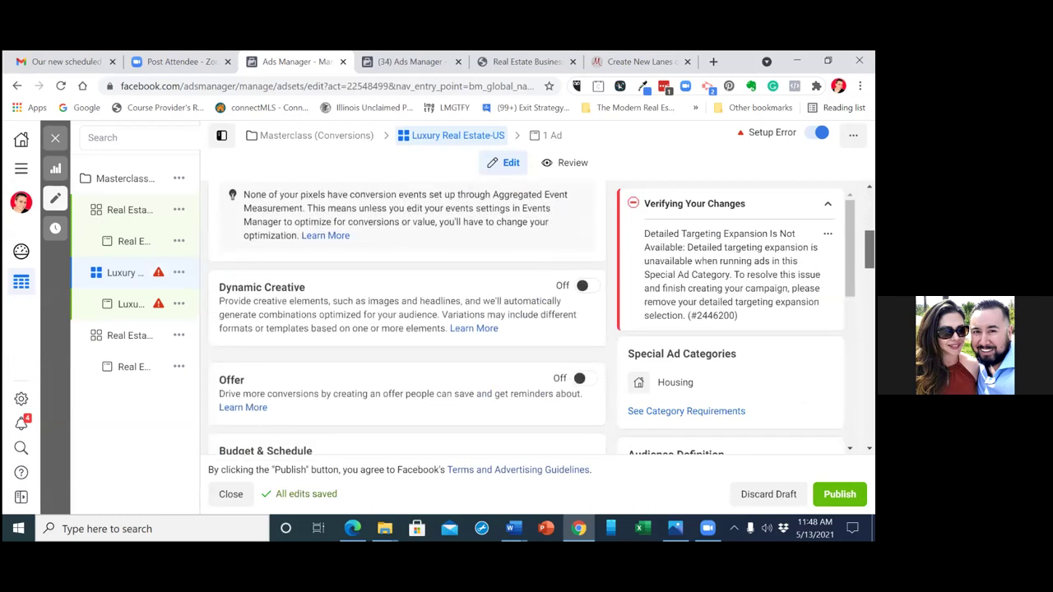
{"action": "scroll", "coordinate": [407, 321], "scroll_direction": "down", "scroll_amount": 1}
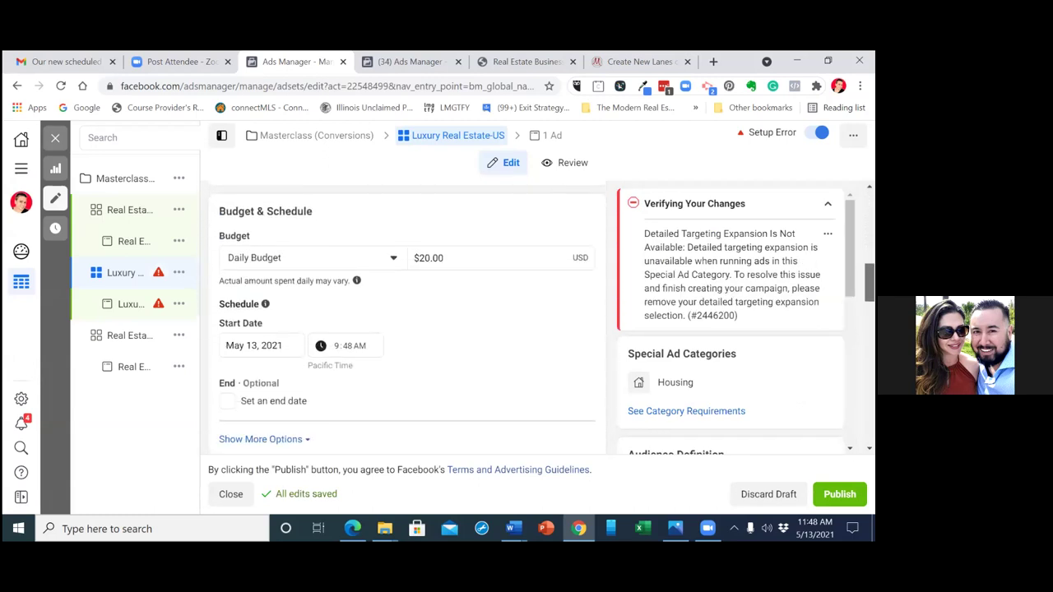
{"action": "left_click", "coordinate": [428, 247]}
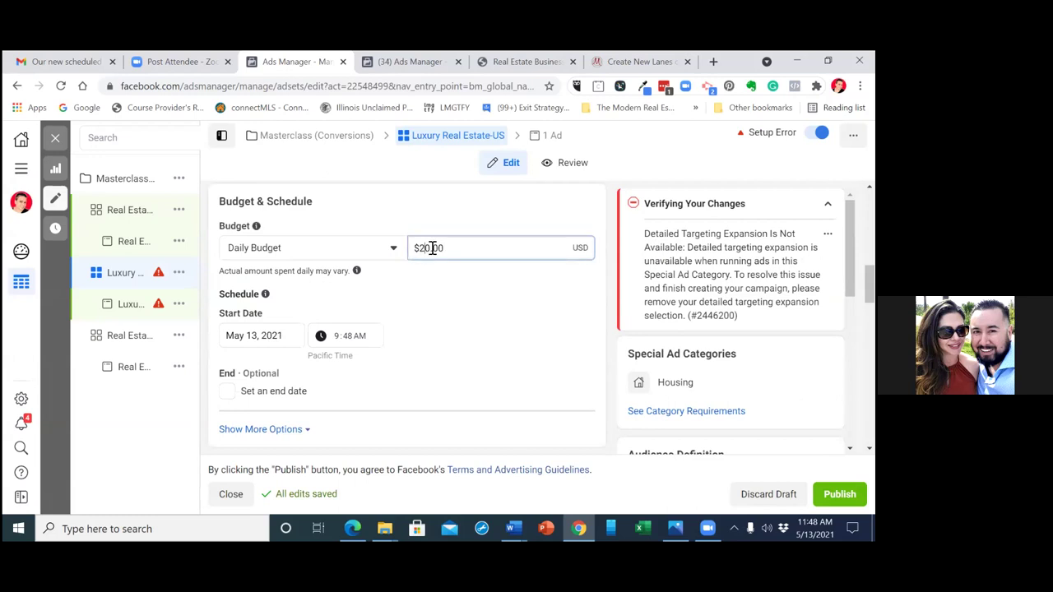
{"action": "key", "text": "BackSpace"}
{"action": "key", "text": "BackSpace"}
{"action": "type", "text": "5"}
- Schedule the Luxury Real Estate-US ad set to start on May 14, 2021 at 6:00 AM
{"action": "left_click", "coordinate": [272, 336]}
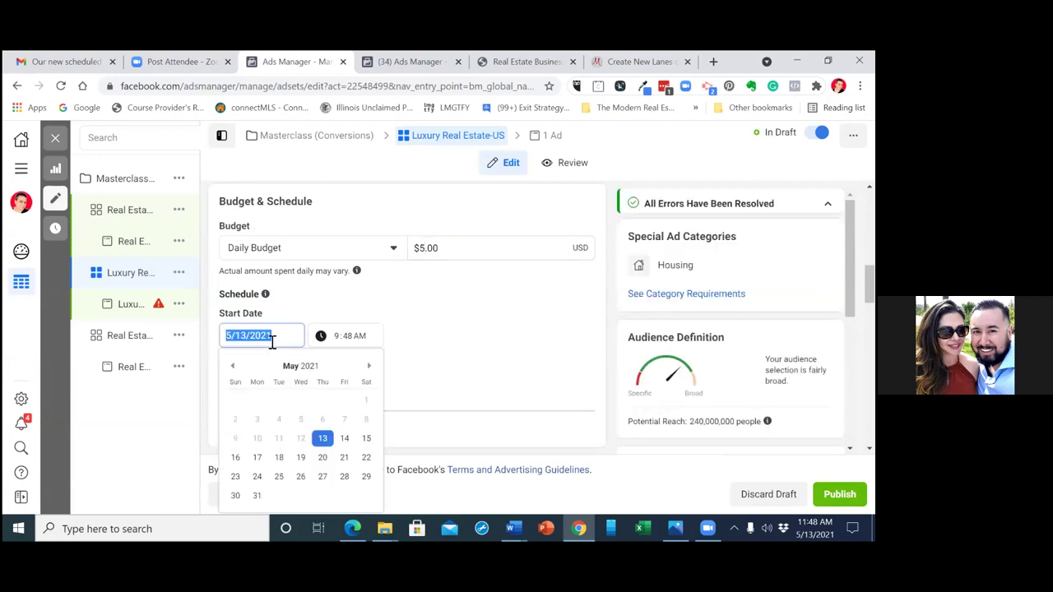
{"action": "left_click", "coordinate": [344, 438]}
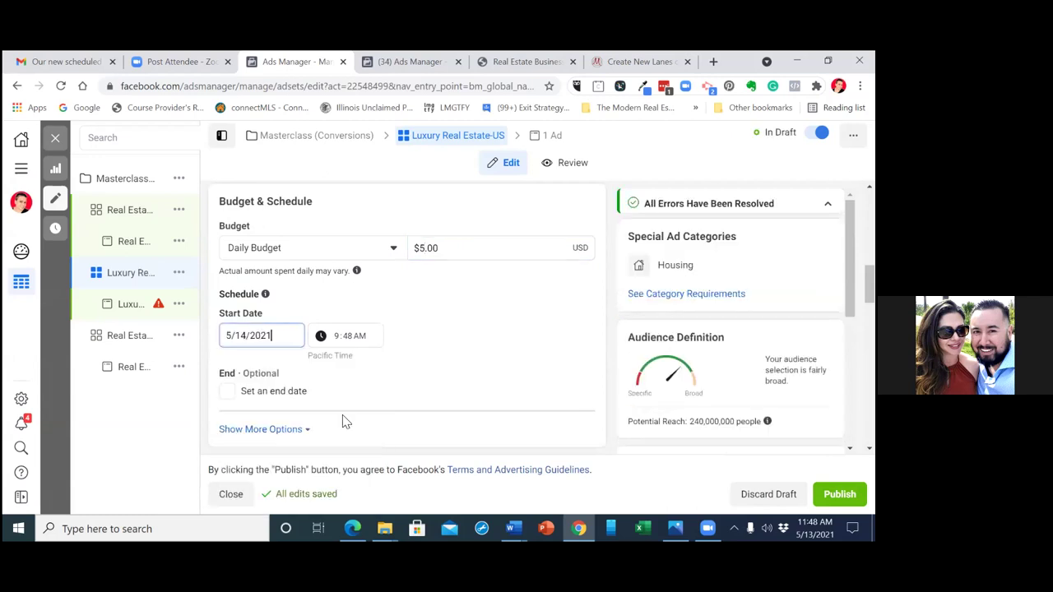
{"action": "left_click", "coordinate": [337, 337]}
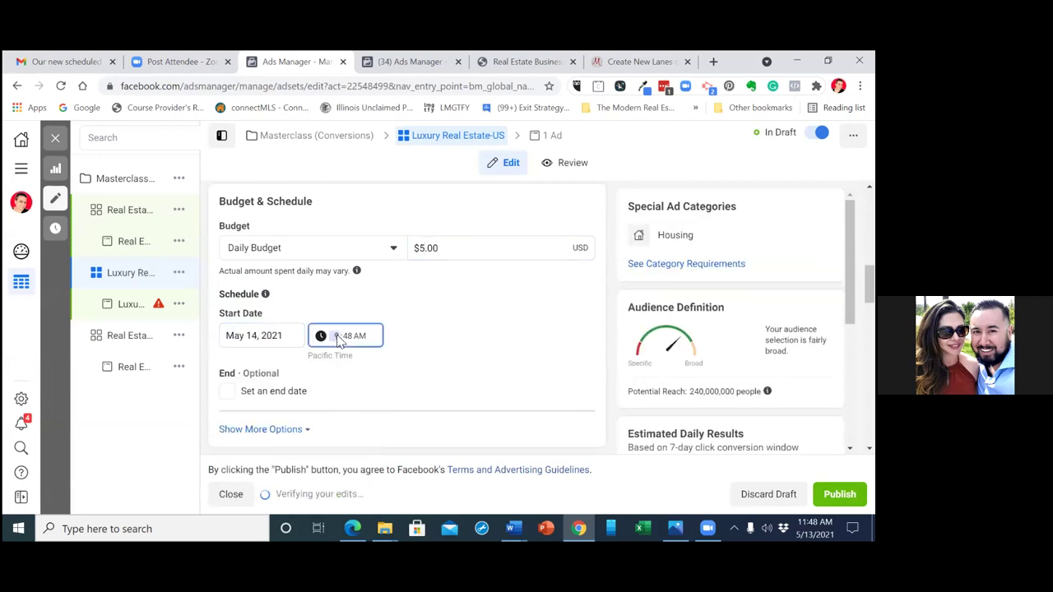
{"action": "type", "text": "6:00"}
{"action": "scroll", "coordinate": [407, 321], "scroll_direction": "down", "scroll_amount": 2}
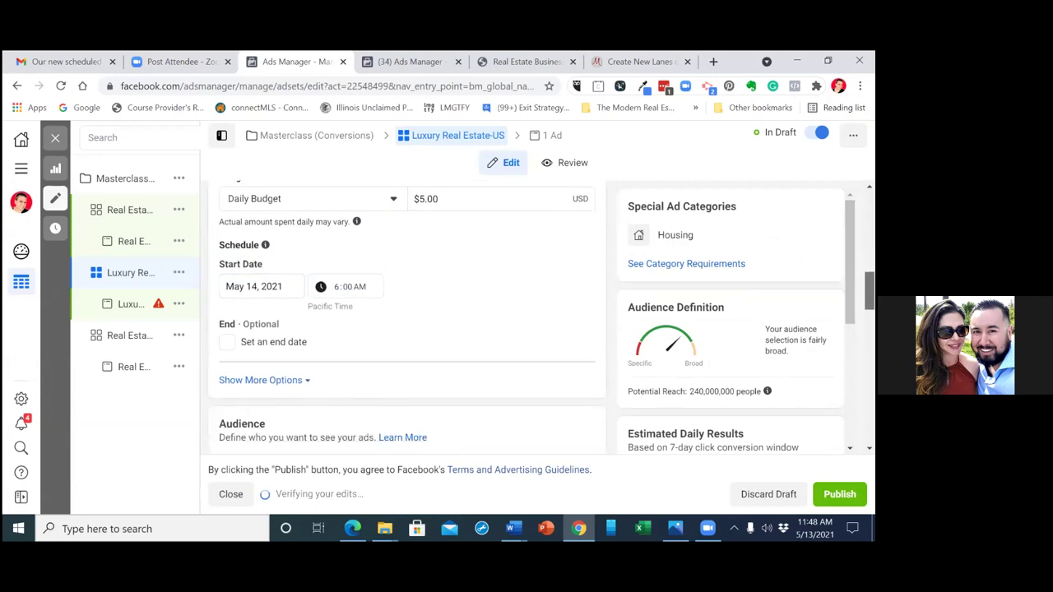
- Add the Luxury real estate interest to the detailed targeting of the Luxury Real Estate-US ad set
{"action": "scroll", "coordinate": [407, 321], "scroll_direction": "down", "scroll_amount": 2}
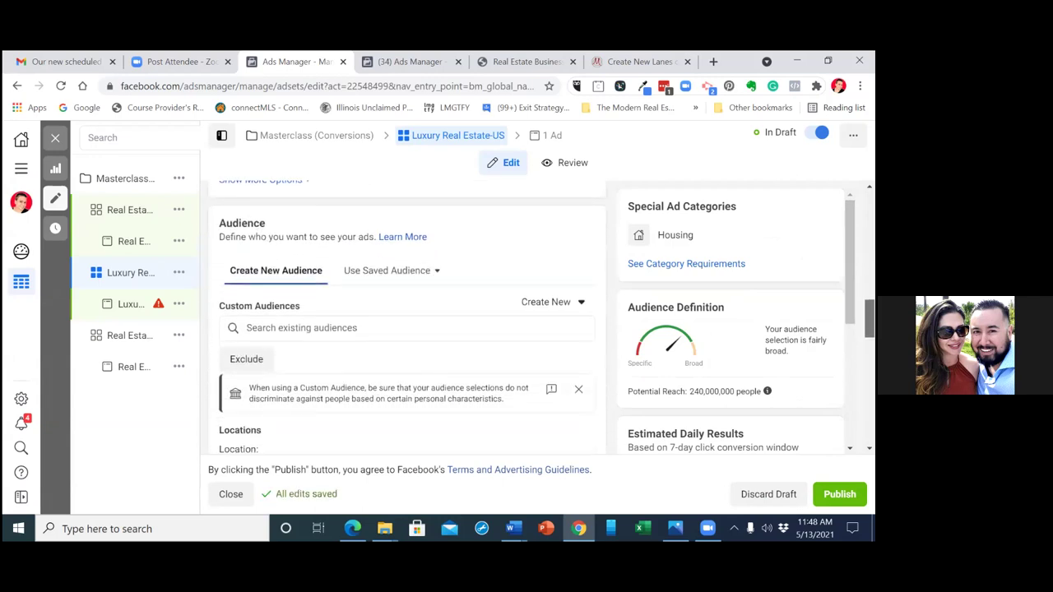
{"action": "scroll", "coordinate": [407, 321], "scroll_direction": "down", "scroll_amount": 1}
{"action": "scroll", "coordinate": [407, 317], "scroll_direction": "down", "scroll_amount": 3}
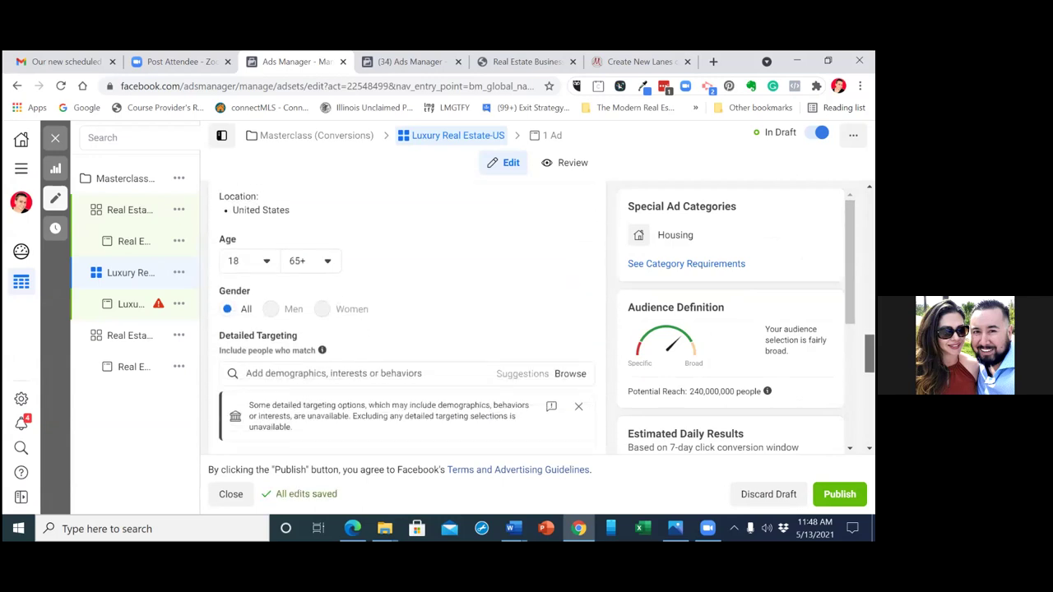
{"action": "scroll", "coordinate": [350, 383], "scroll_direction": "down", "scroll_amount": 1}
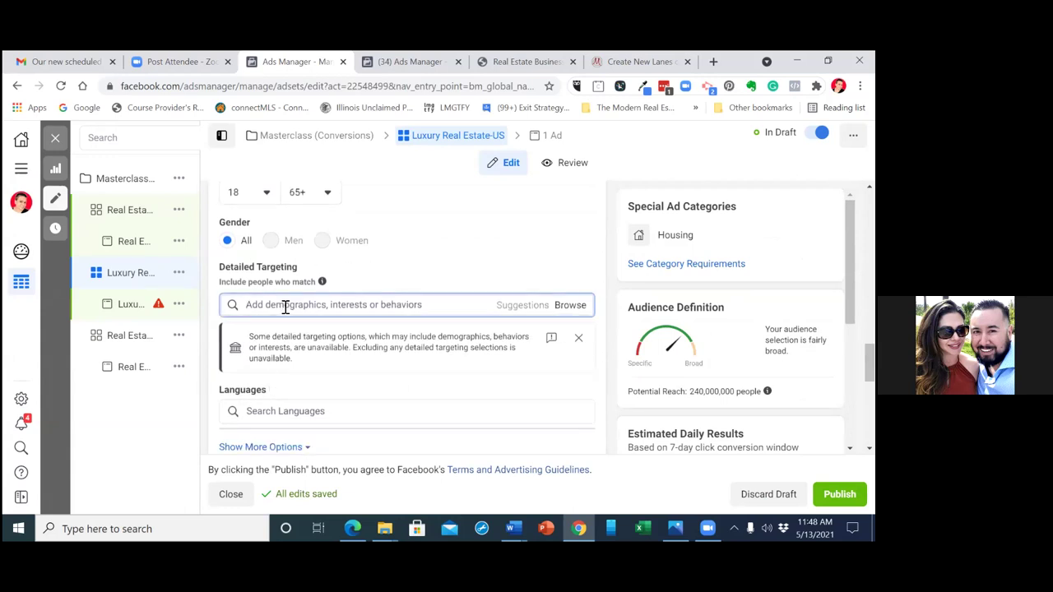
{"action": "type", "text": "Lux"}
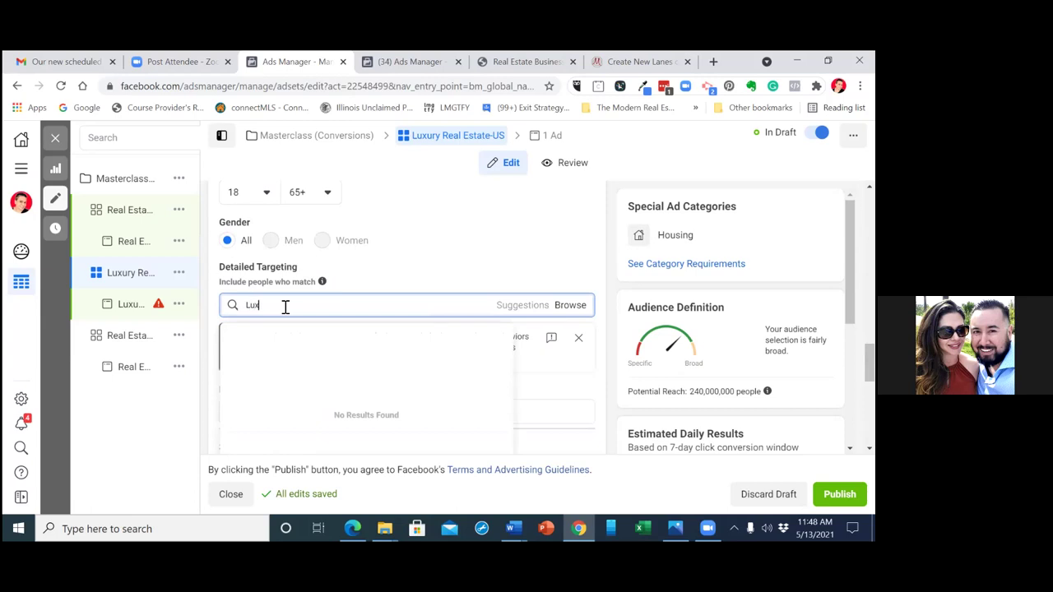
{"action": "type", "text": "ury Real Estate"}
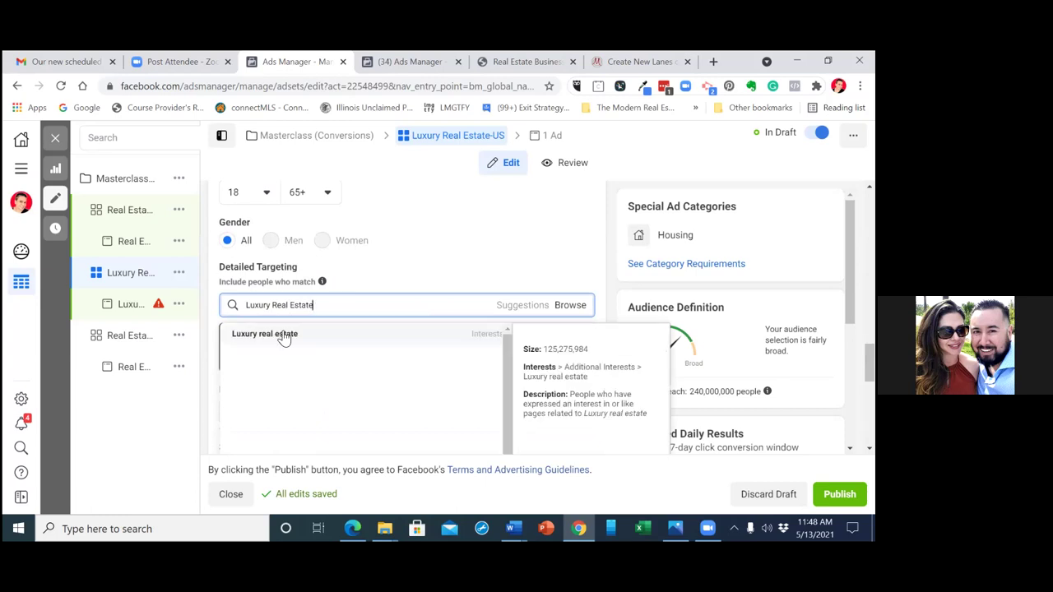
{"action": "left_click", "coordinate": [280, 332]}
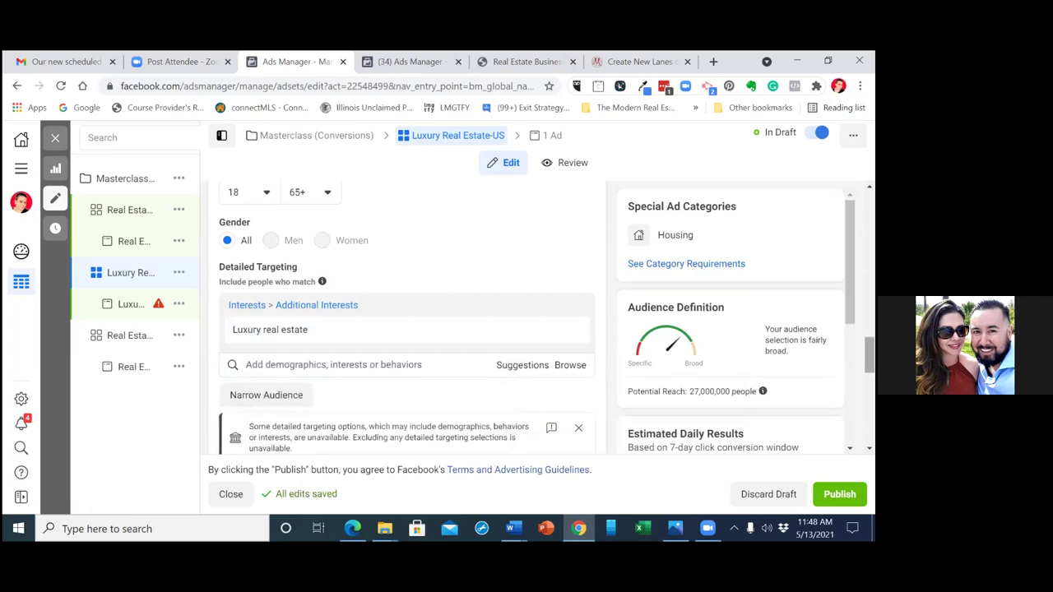
- Set the audience language of the Luxury Real Estate-US ad set to English (All)
{"action": "scroll", "coordinate": [407, 316], "scroll_direction": "down", "scroll_amount": 3}
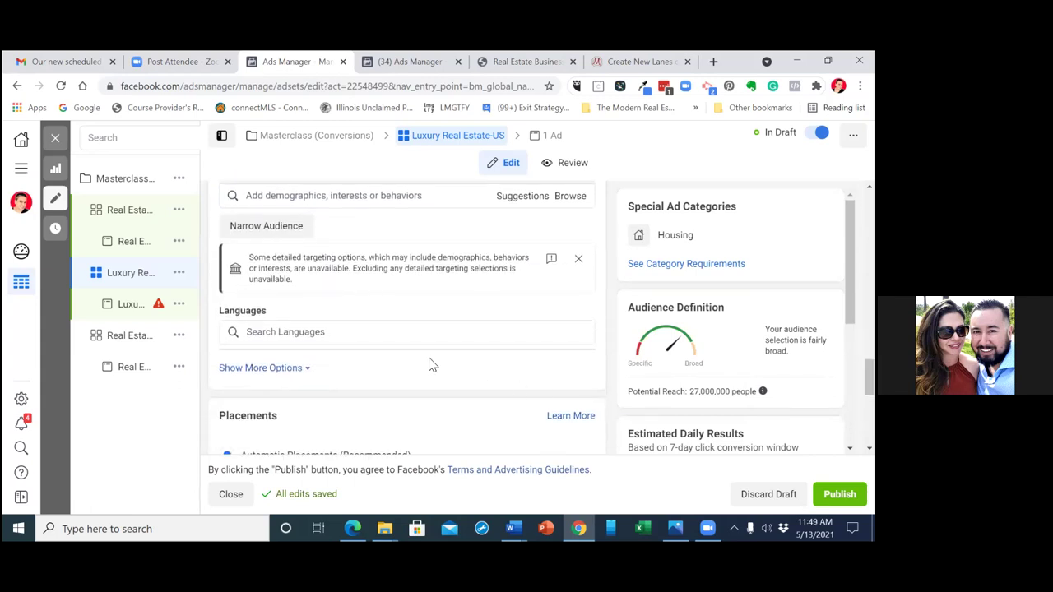
{"action": "left_click", "coordinate": [335, 332]}
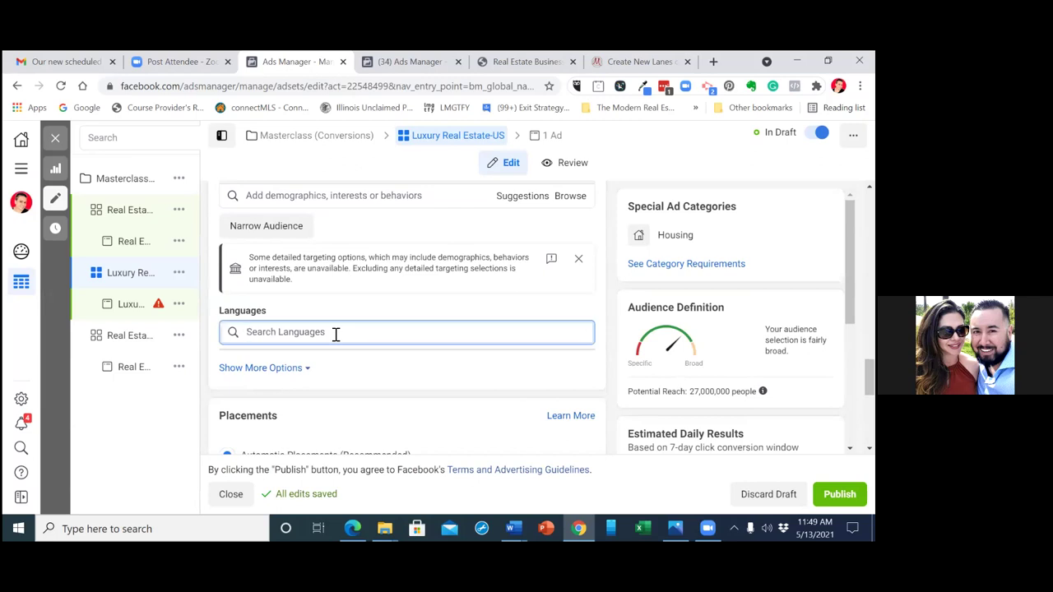
{"action": "type", "text": "E"}
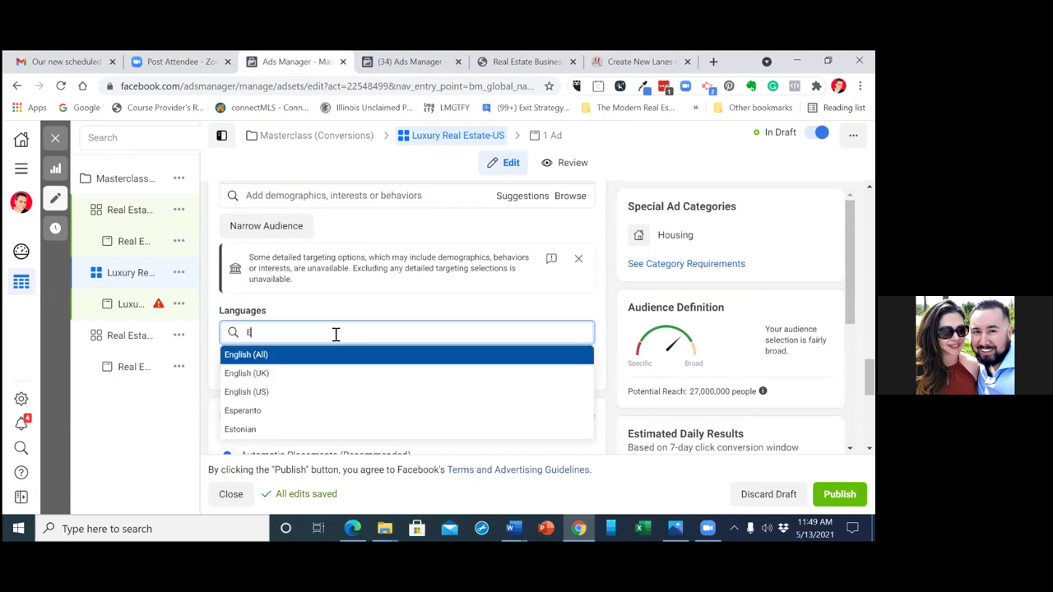
{"action": "left_click", "coordinate": [313, 357]}
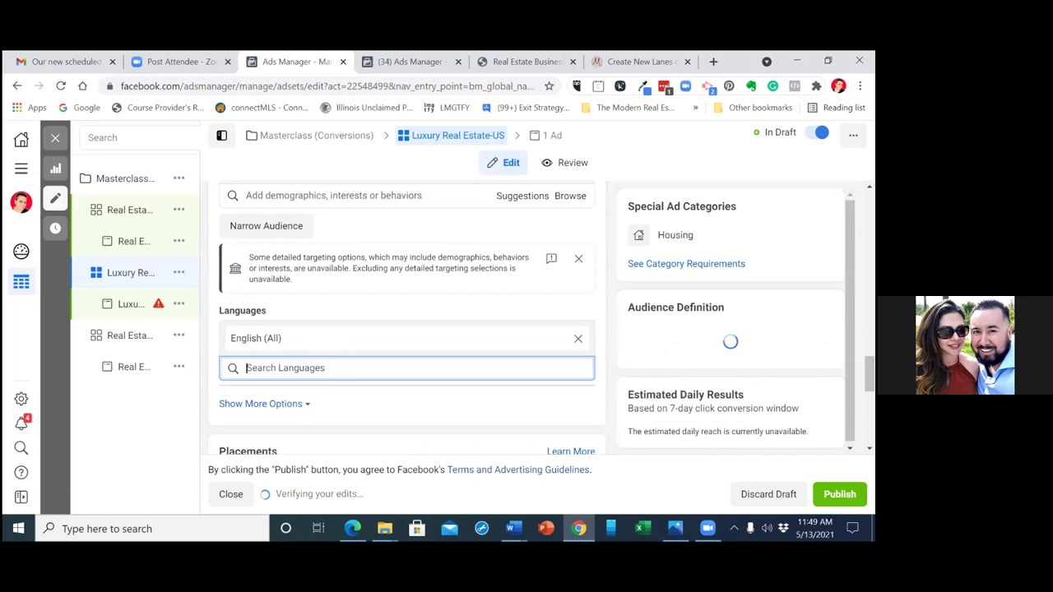
- Open the Luxury Real estate-US ad and change its ad setup to Use Existing Post
{"action": "scroll", "coordinate": [407, 314], "scroll_direction": "down", "scroll_amount": 3}
{"action": "scroll", "coordinate": [407, 317], "scroll_direction": "down", "scroll_amount": 3}
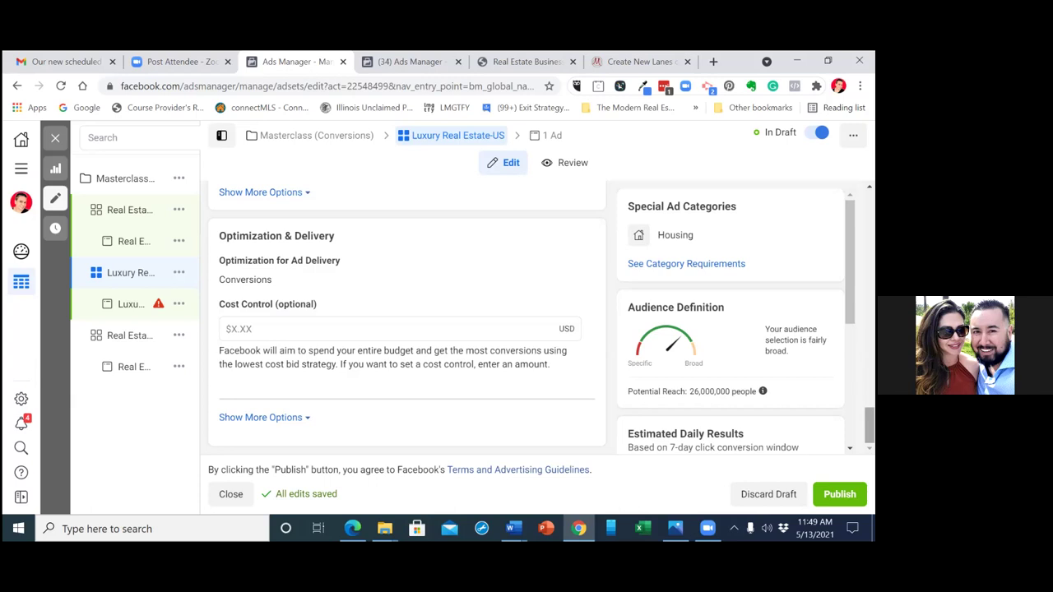
{"action": "mouse_move", "coordinate": [140, 243]}
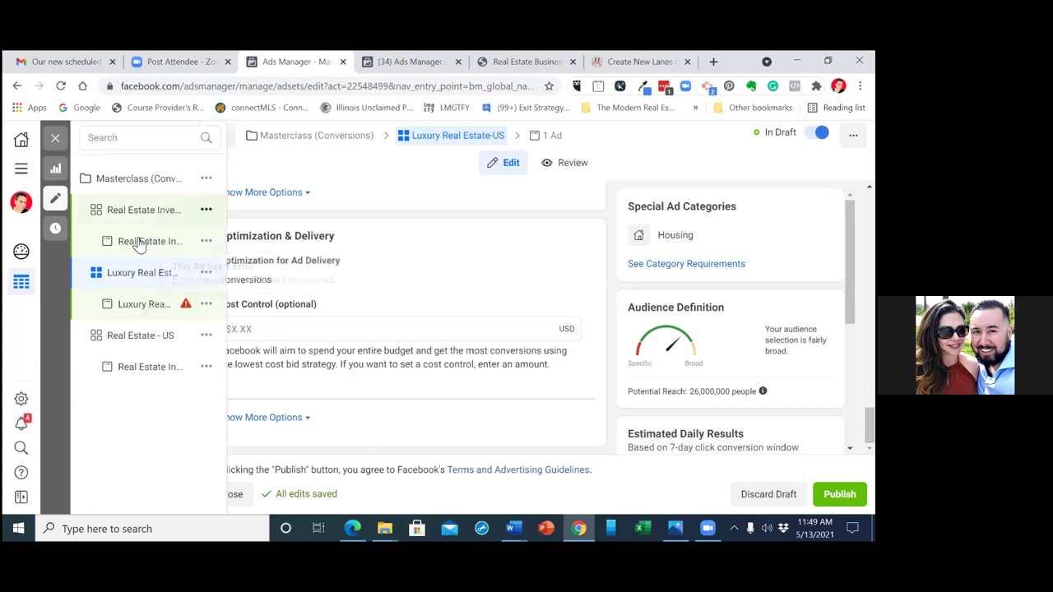
{"action": "left_click", "coordinate": [144, 306]}
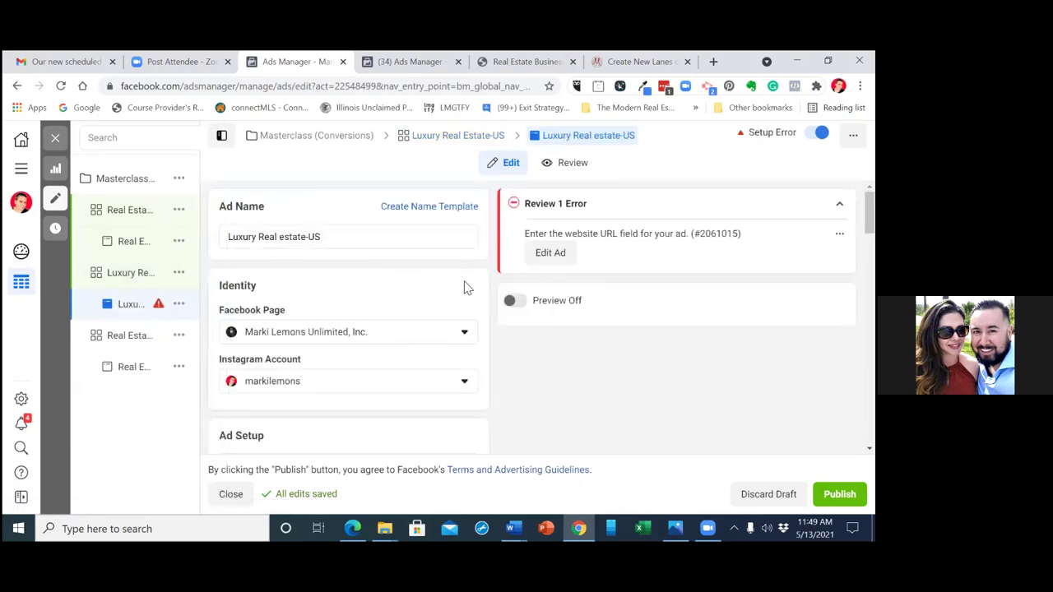
{"action": "scroll", "coordinate": [349, 321], "scroll_direction": "down", "scroll_amount": 2}
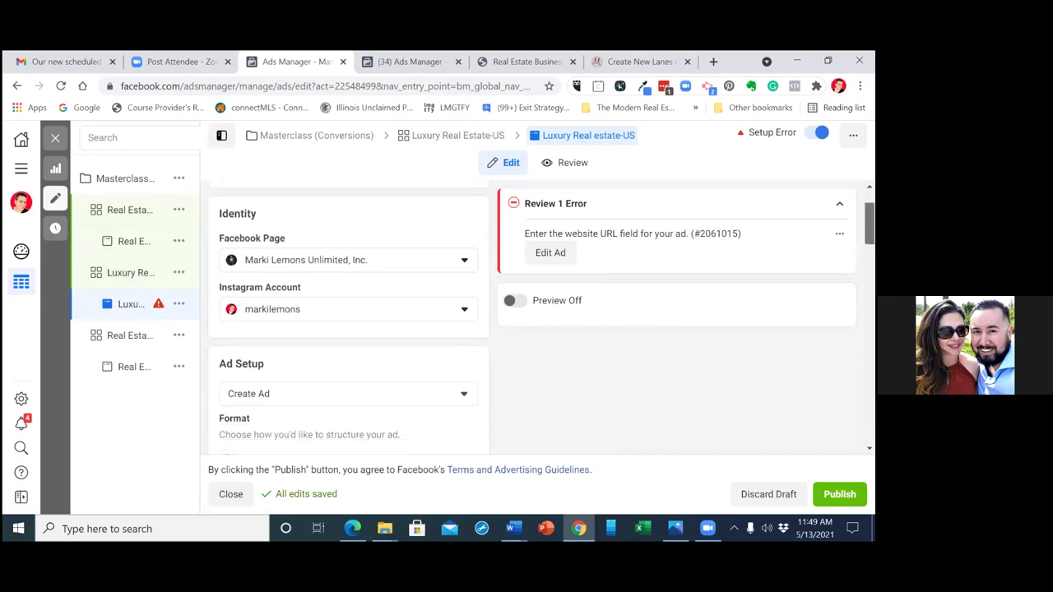
{"action": "scroll", "coordinate": [349, 320], "scroll_direction": "down", "scroll_amount": 2}
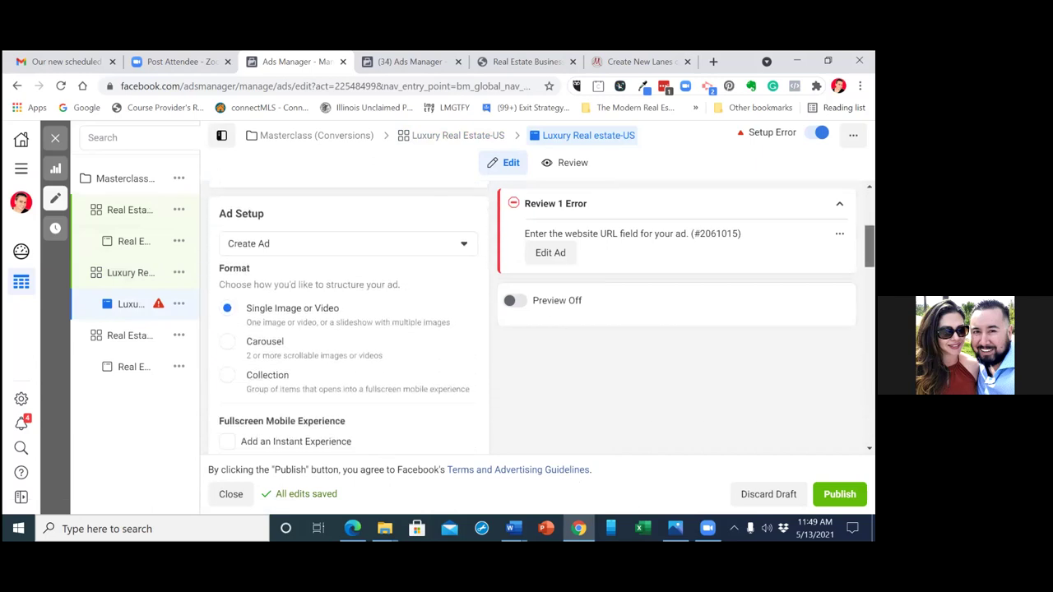
{"action": "left_click", "coordinate": [466, 244]}
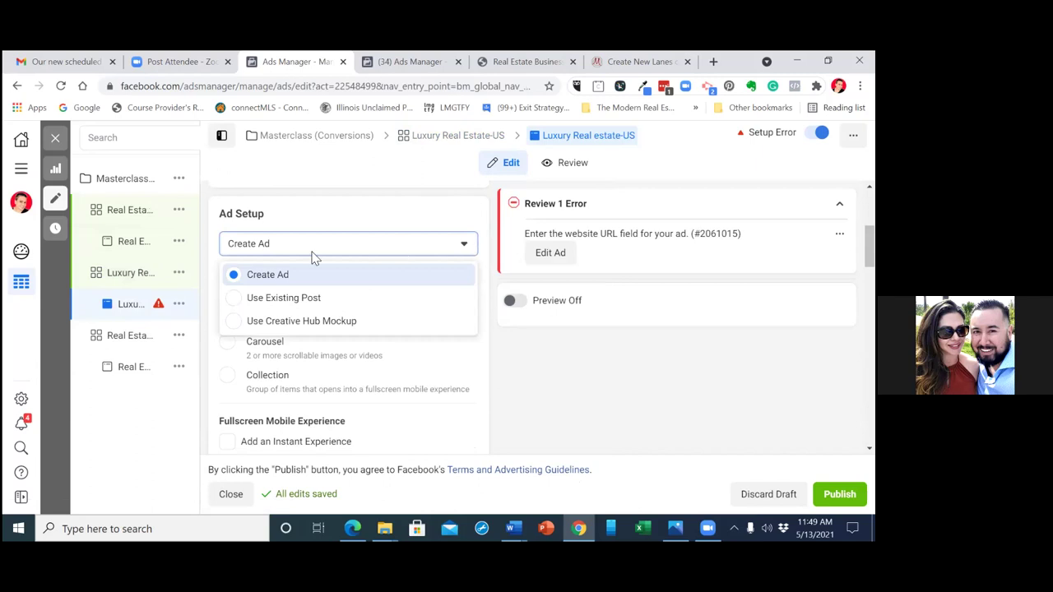
{"action": "left_click", "coordinate": [232, 305]}
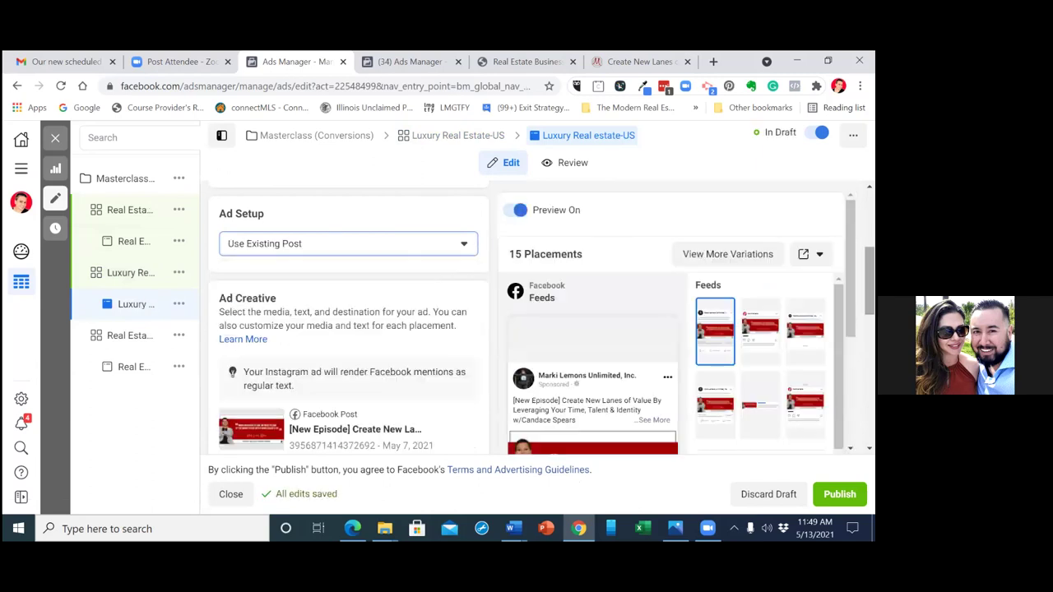
- Check the ad's creative and tracking settings, and close the editor without publishing the draft
{"action": "scroll", "coordinate": [349, 329], "scroll_direction": "down", "scroll_amount": 5}
{"action": "scroll", "coordinate": [349, 329], "scroll_direction": "down", "scroll_amount": 3}
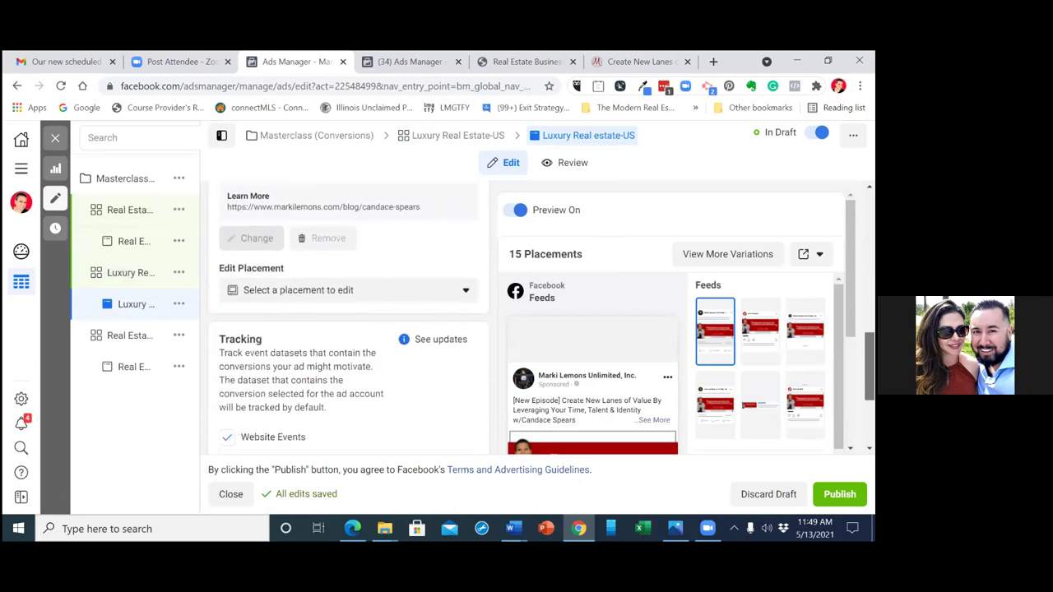
{"action": "scroll", "coordinate": [349, 330], "scroll_direction": "down", "scroll_amount": 2}
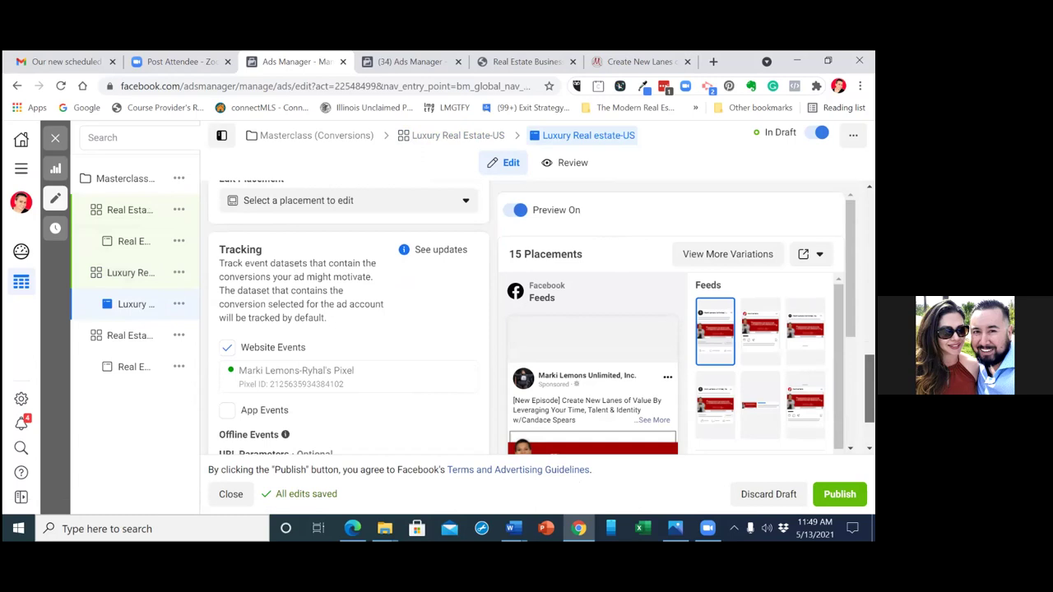
{"action": "scroll", "coordinate": [349, 329], "scroll_direction": "down", "scroll_amount": 2}
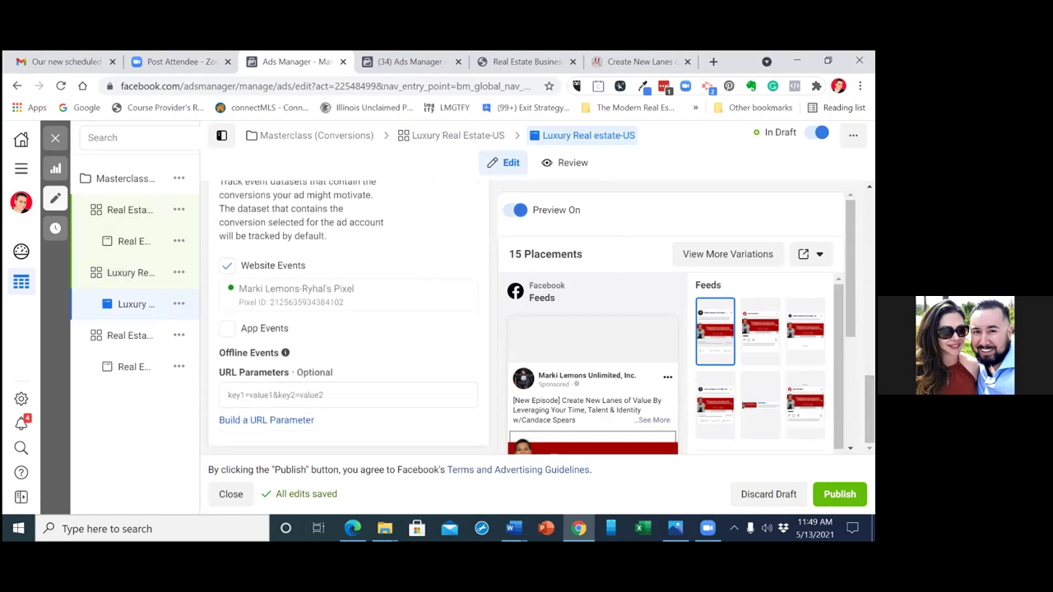
{"action": "left_click", "coordinate": [55, 142]}
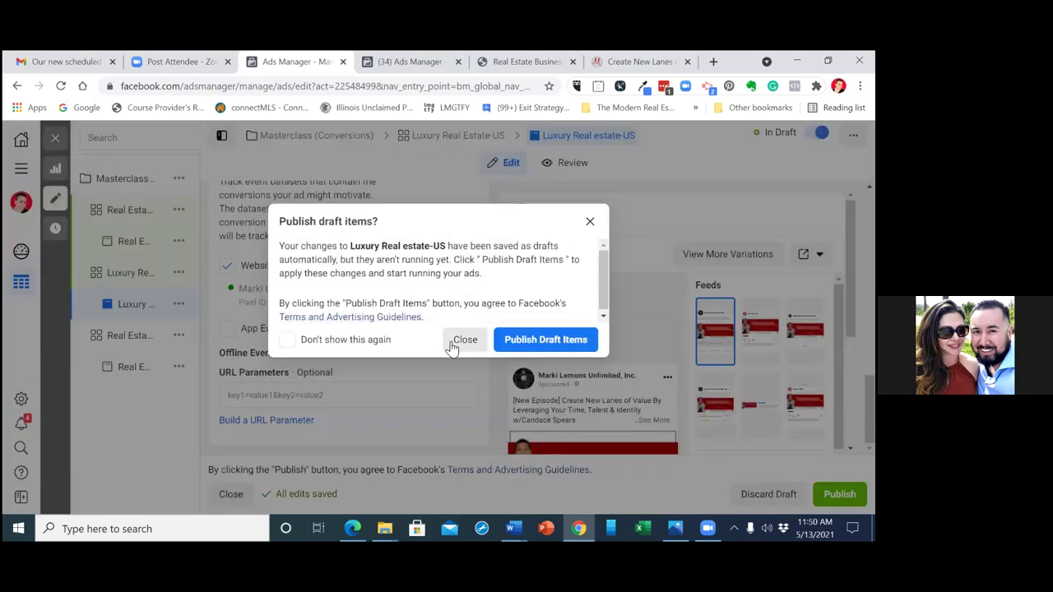
{"action": "left_click", "coordinate": [461, 341]}
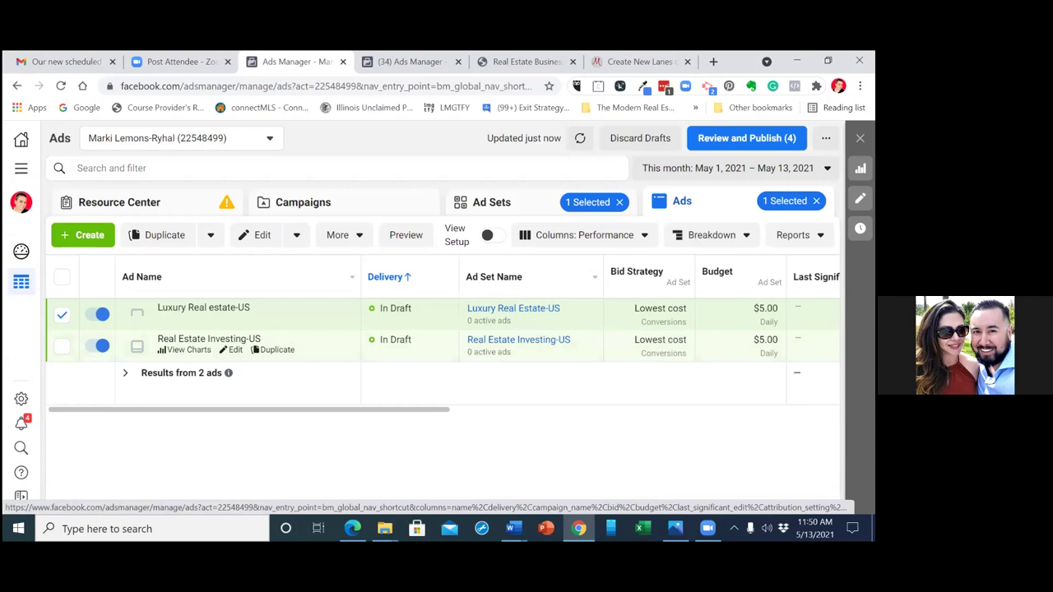
- Review the draft ad sets awaiting publication and close the review without publishing
{"action": "left_click", "coordinate": [503, 206]}
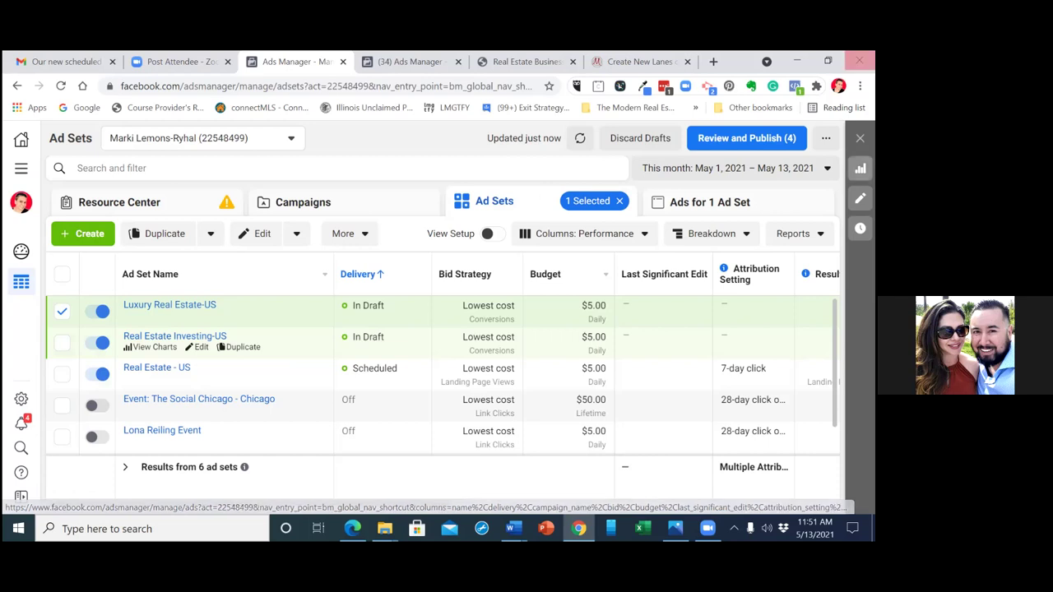
{"action": "left_click", "coordinate": [746, 139]}
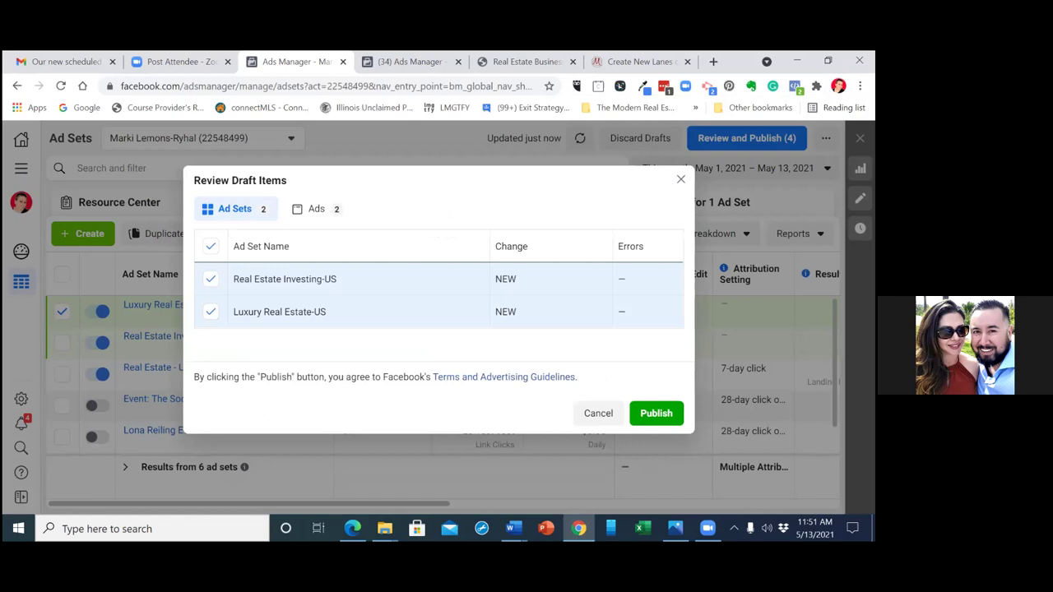
{"action": "left_click", "coordinate": [681, 180]}
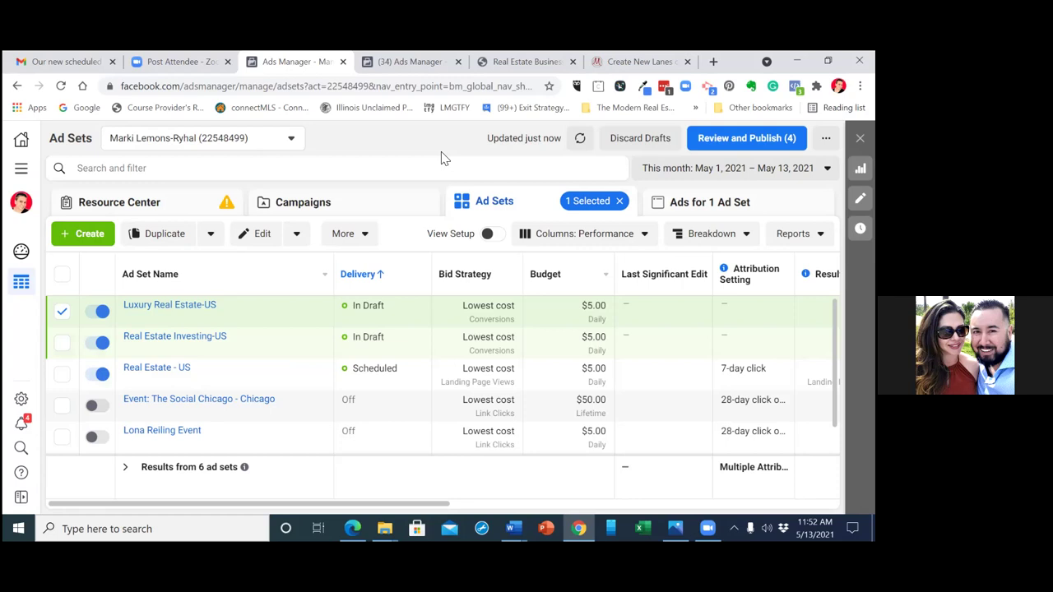
- Filter the ad sets to the Masterclass (Conversions) campaign only and start a new ad set in it
{"action": "left_click", "coordinate": [63, 312]}
{"action": "left_click", "coordinate": [63, 312]}
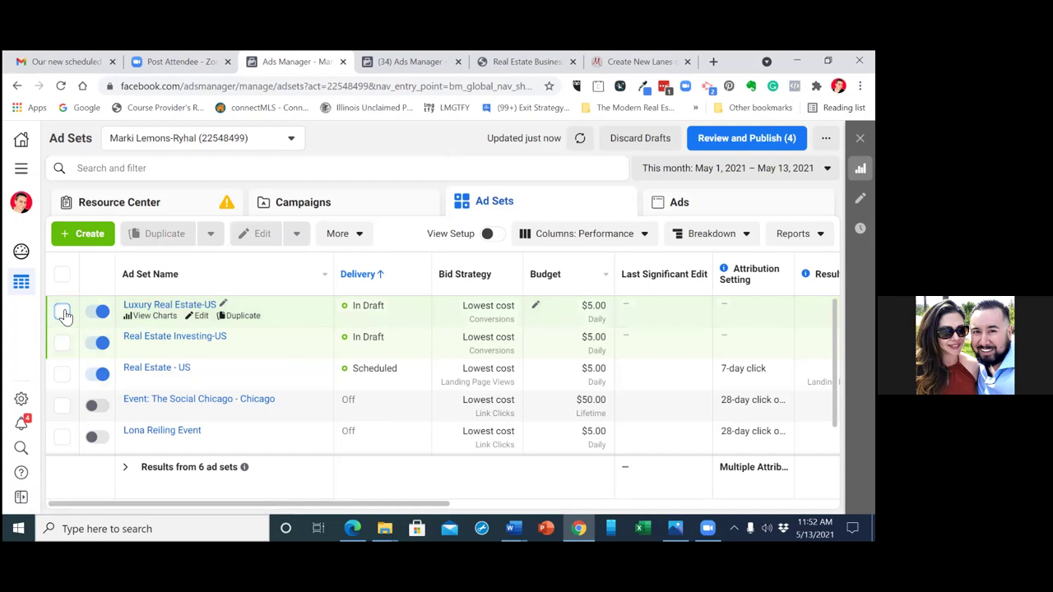
{"action": "left_click", "coordinate": [367, 204]}
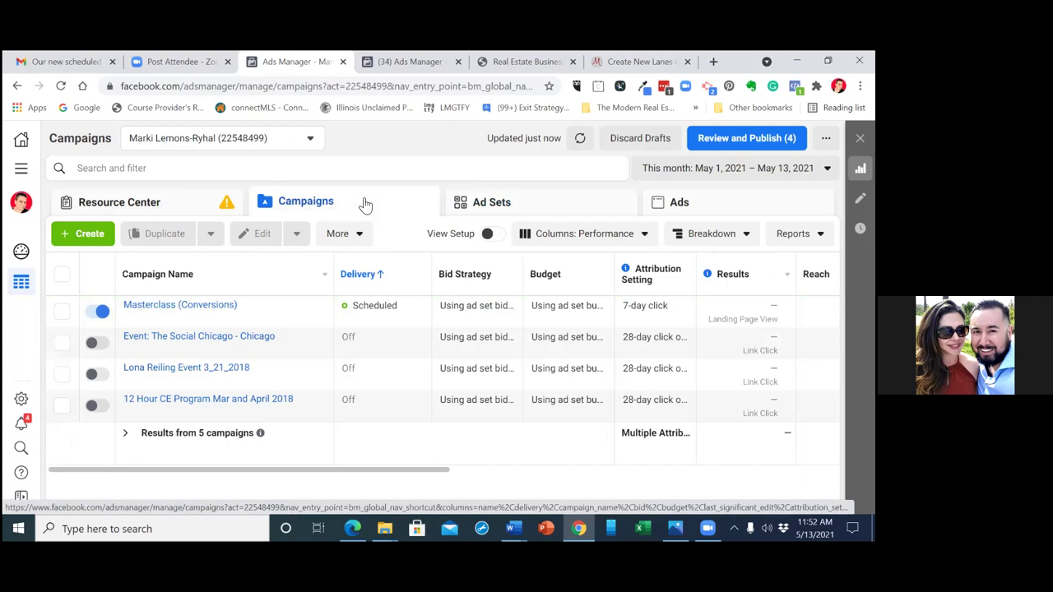
{"action": "left_click", "coordinate": [62, 313]}
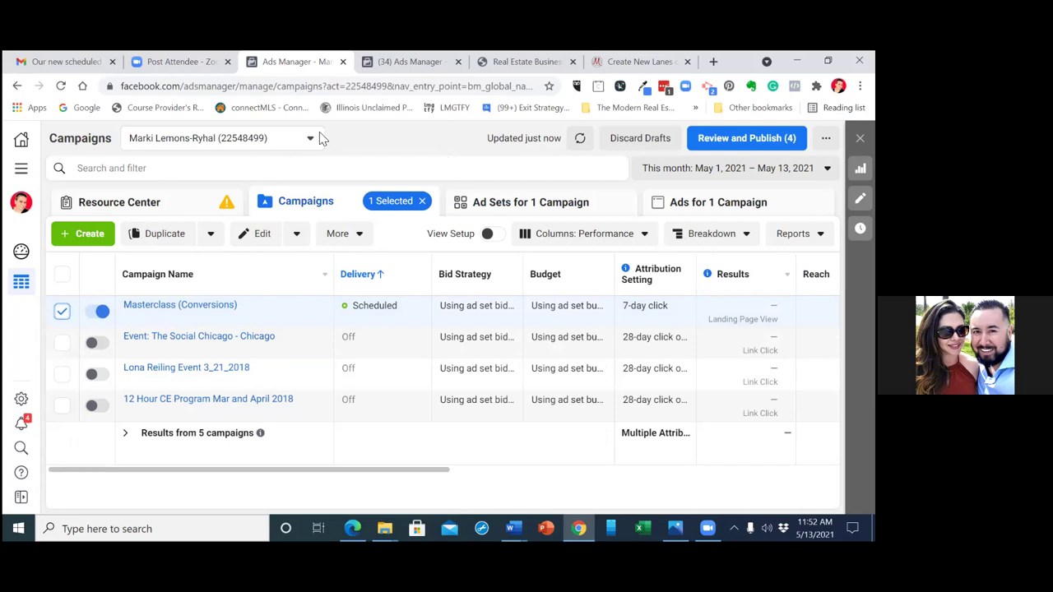
{"action": "left_click", "coordinate": [561, 212]}
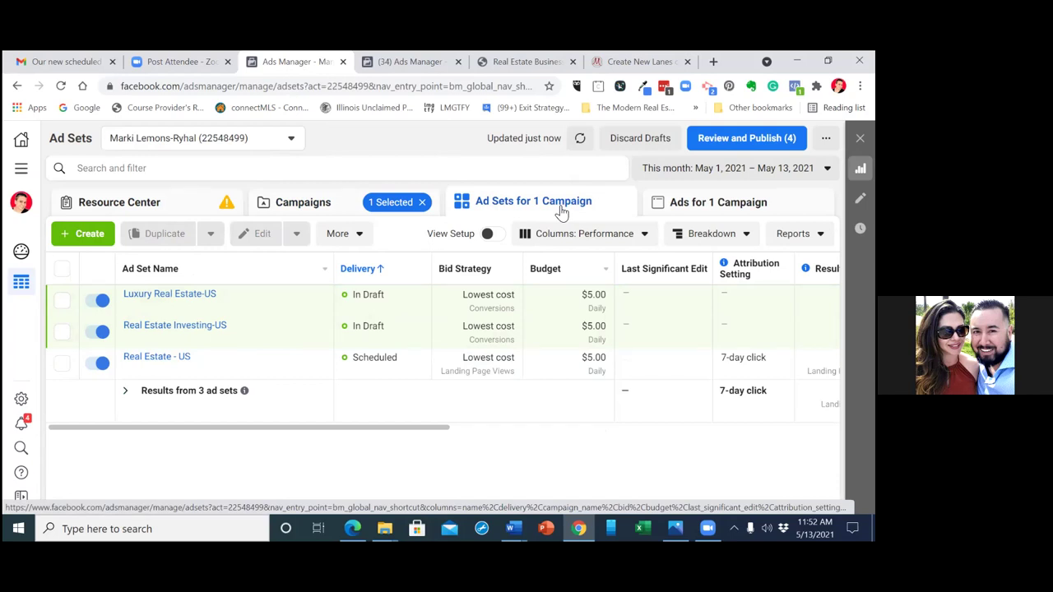
{"action": "left_click", "coordinate": [93, 238]}
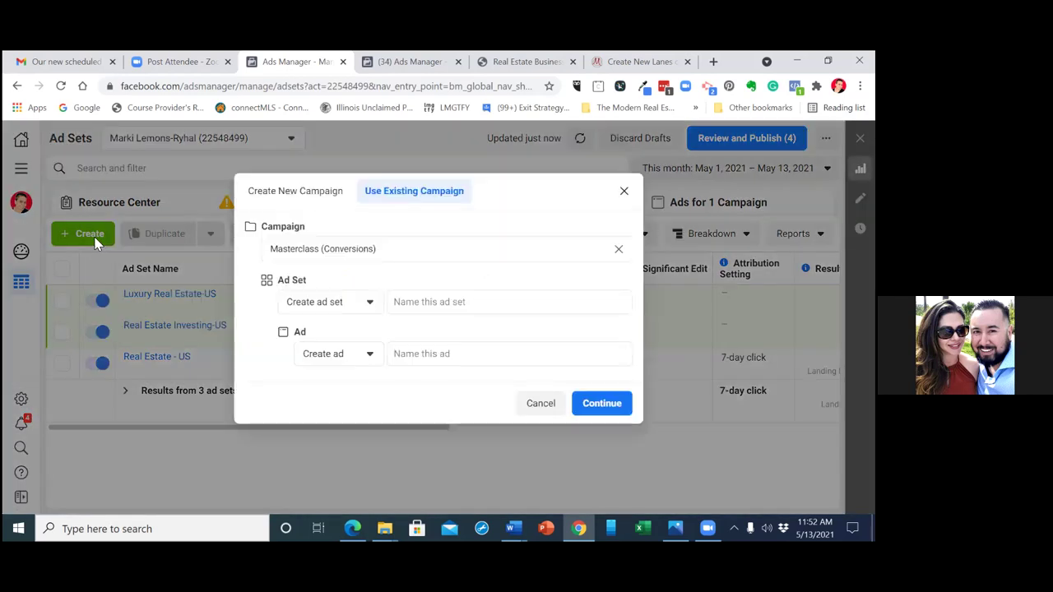
{"action": "left_click", "coordinate": [466, 305]}
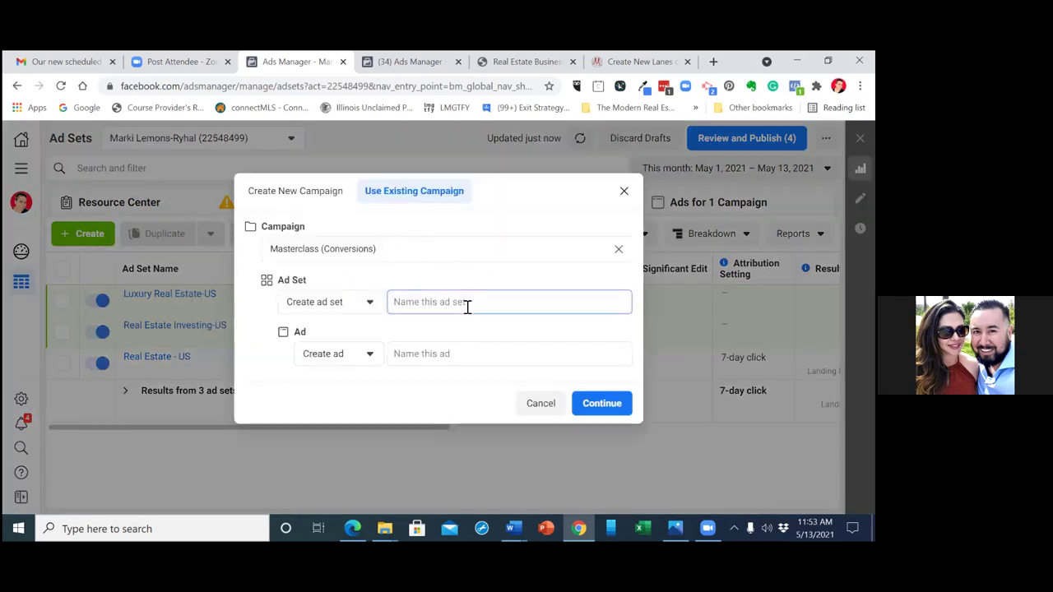
{"action": "type", "text": "Investment-US"}
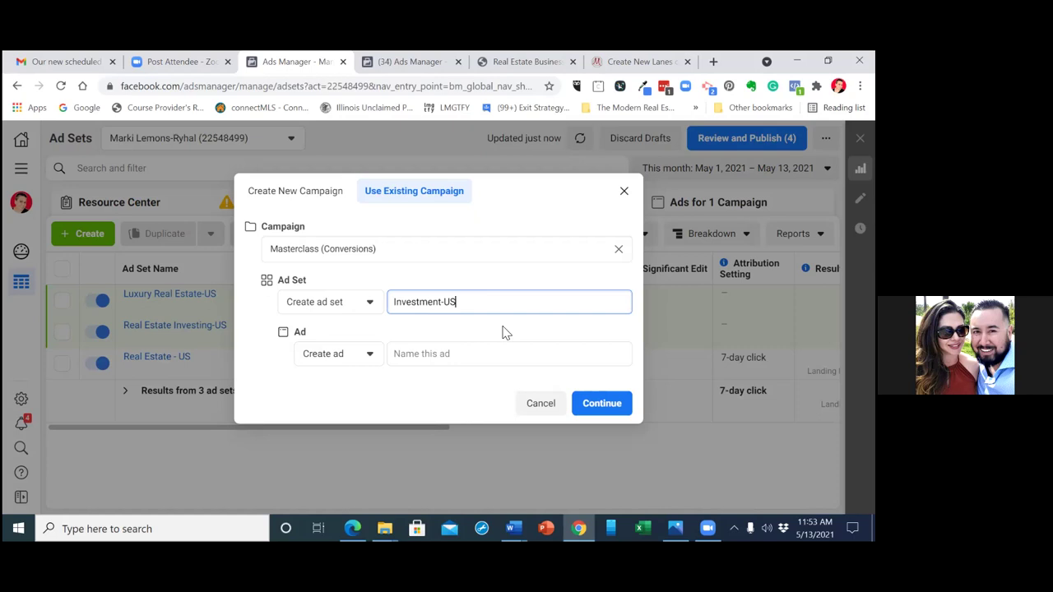
{"action": "key", "text": "BackSpace"}
{"action": "key", "text": "BackSpace"}
{"action": "key", "text": "BackSpace"}
{"action": "key", "text": "BackSpace"}
{"action": "key", "text": "BackSpace"}
{"action": "key", "text": "BackSpace"}
{"action": "key", "text": "BackSpace"}
{"action": "key", "text": "BackSpace"}
{"action": "key", "text": "BackSpace"}
{"action": "key", "text": "BackSpace"}
{"action": "key", "text": "BackSpace"}
{"action": "key", "text": "BackSpace"}
{"action": "type", "text": "House"}
{"action": "type", "text": "-U"}
{"action": "key", "text": "BackSpace"}
{"action": "key", "text": "BackSpace"}
{"action": "key", "text": "BackSpace"}
{"action": "key", "text": "BackSpace"}
{"action": "key", "text": "BackSpace"}
{"action": "key", "text": "BackSpace"}
{"action": "key", "text": "BackSpace"}
- Name both the new ad set and its ad Unknown_US and create their drafts
{"action": "type", "text": "Unknow"}
{"action": "left_click", "coordinate": [461, 357]}
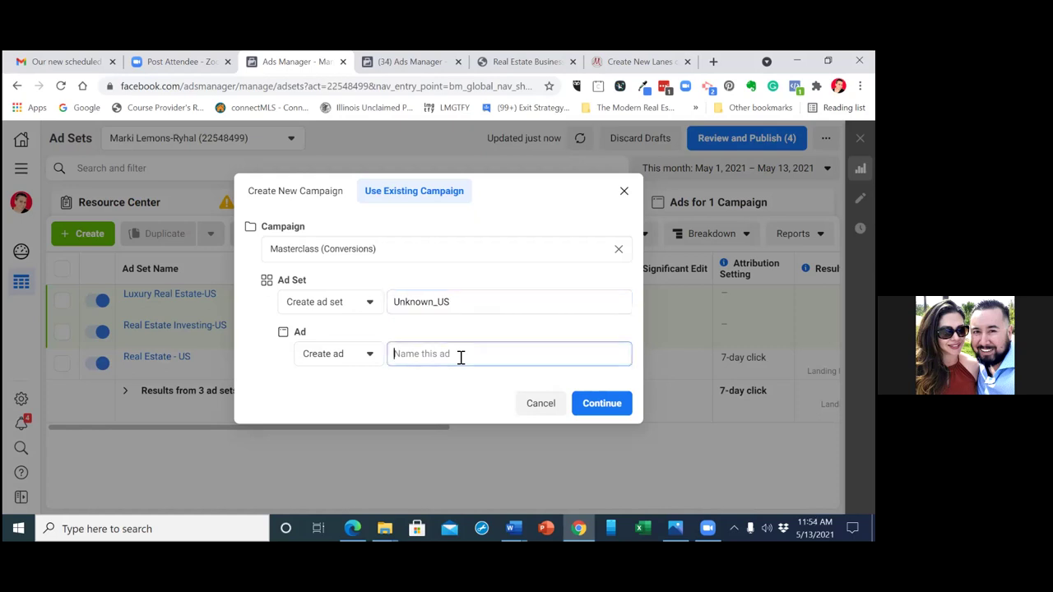
{"action": "type", "text": "Unknown_Us"}
{"action": "key", "text": "BackSpace"}
{"action": "type", "text": "S"}
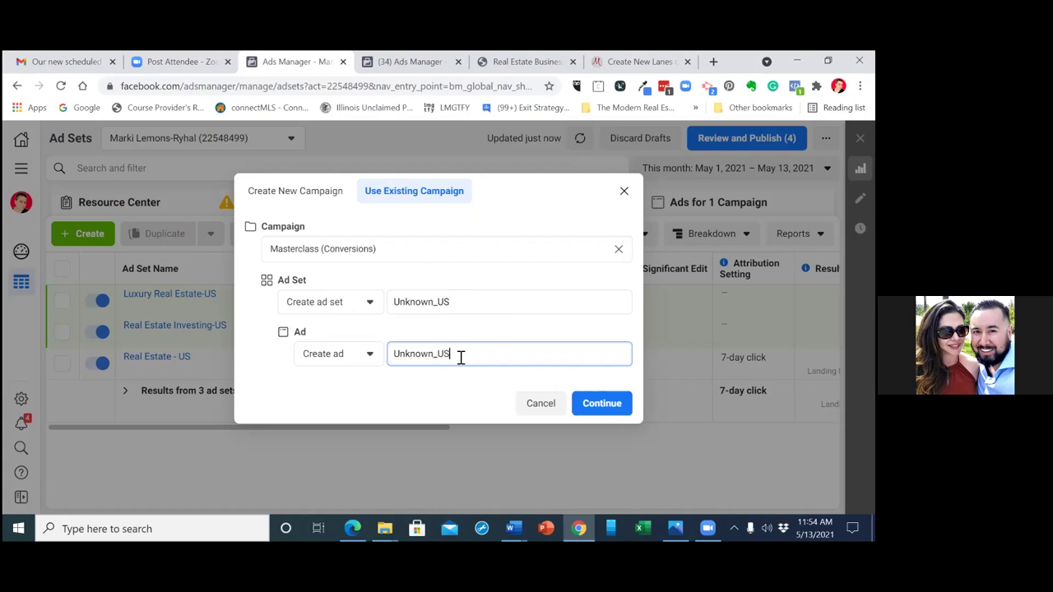
{"action": "left_click", "coordinate": [611, 410]}
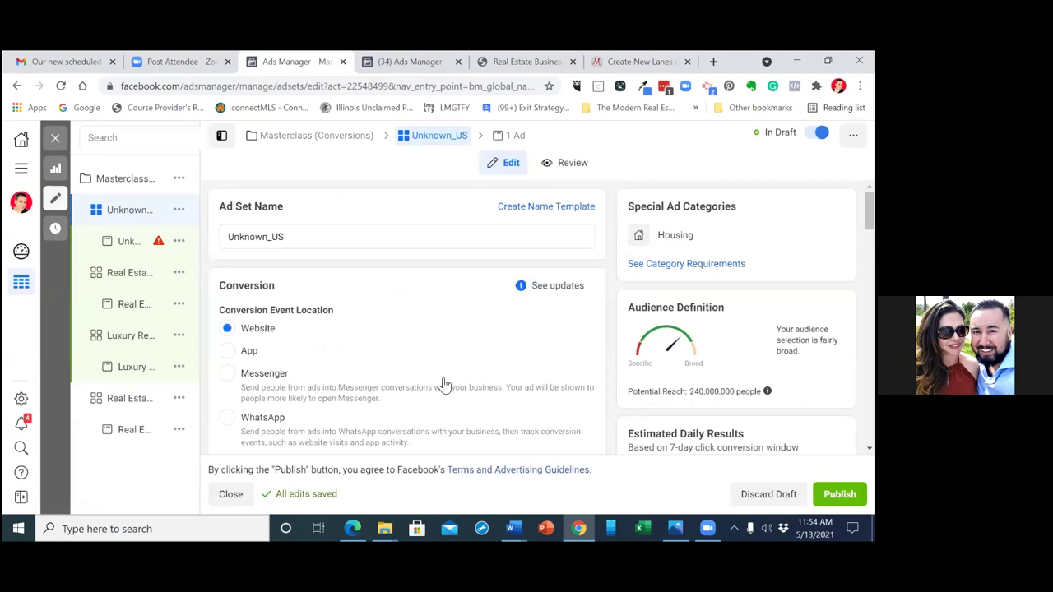
- Set the Unknown_US ad set's daily budget to $5.00
{"action": "scroll", "coordinate": [443, 384], "scroll_direction": "down", "scroll_amount": 3}
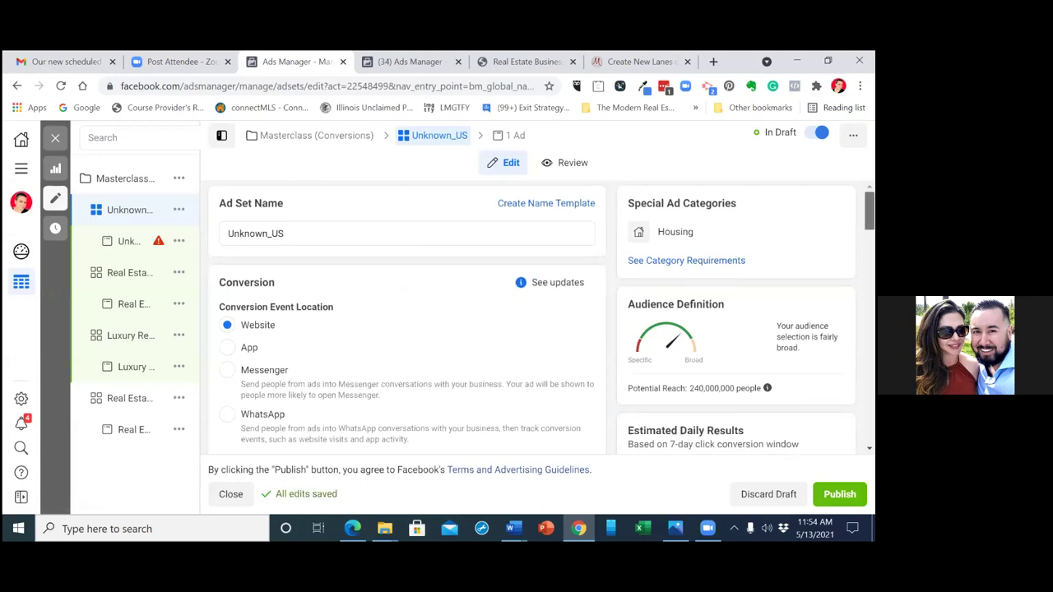
{"action": "scroll", "coordinate": [408, 312], "scroll_direction": "down", "scroll_amount": 4}
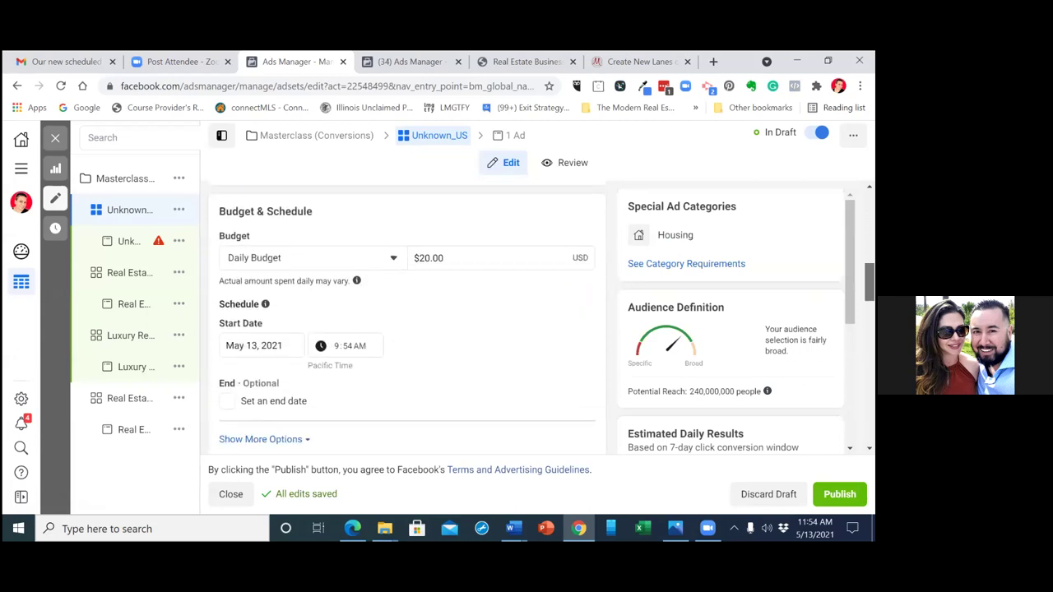
{"action": "left_click", "coordinate": [427, 260]}
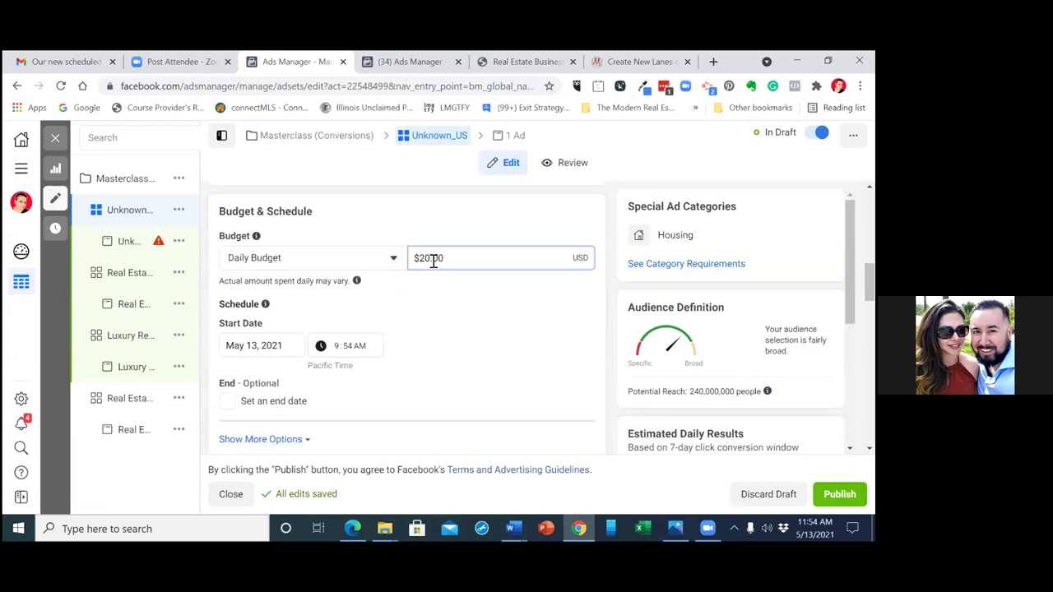
{"action": "key", "text": "BackSpace"}
{"action": "key", "text": "BackSpace"}
{"action": "type", "text": "5"}
{"action": "left_click", "coordinate": [437, 313]}
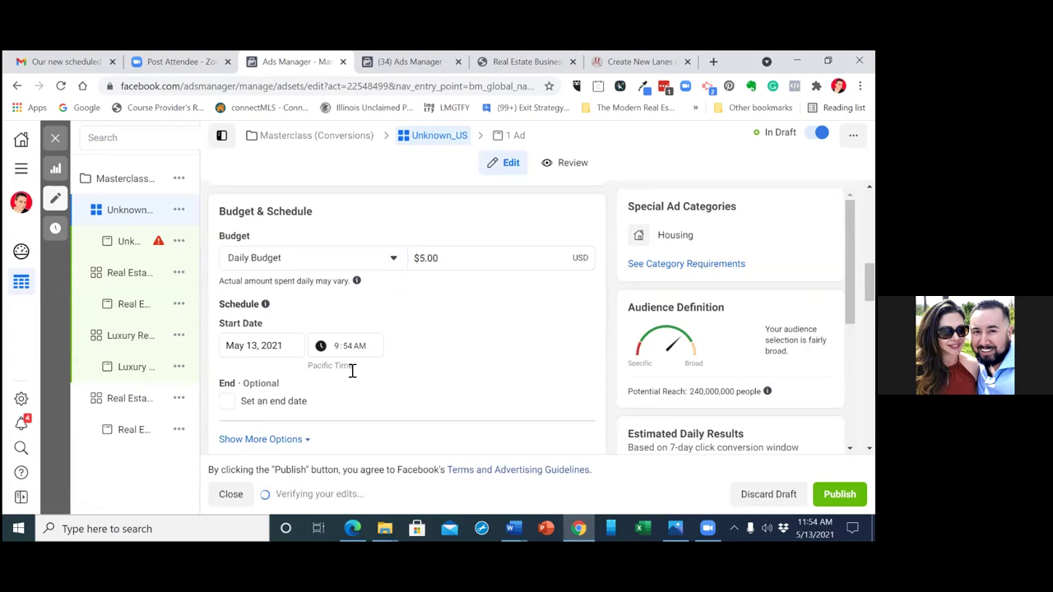
- Schedule the ad set to start on 5/14/2021 at 6:00 AM Pacific Time
{"action": "left_click", "coordinate": [337, 352]}
{"action": "left_click", "coordinate": [350, 354]}
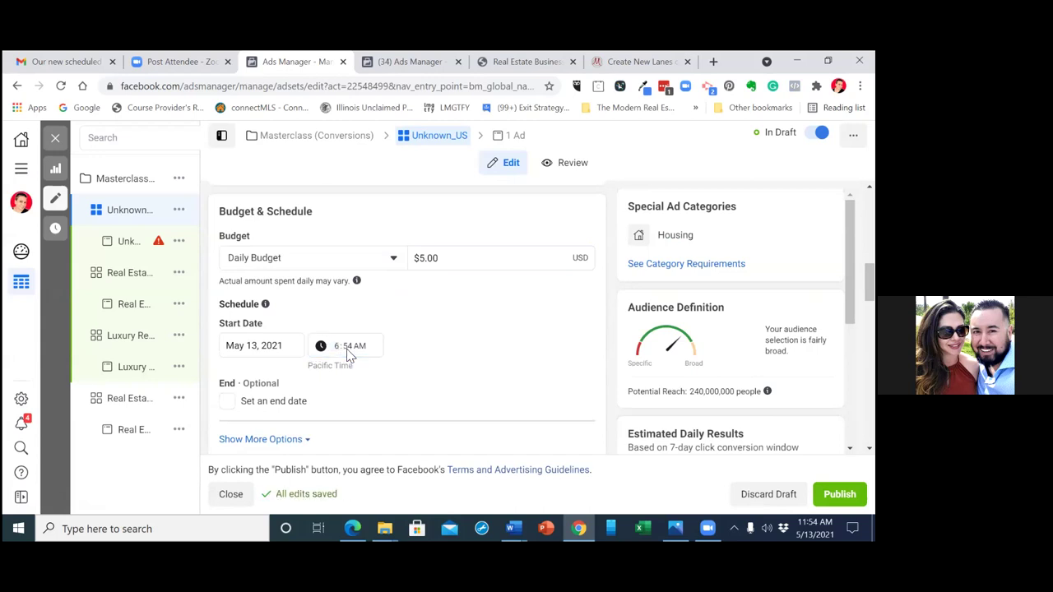
{"action": "left_click", "coordinate": [482, 371]}
{"action": "scroll", "coordinate": [407, 321], "scroll_direction": "down", "scroll_amount": 2}
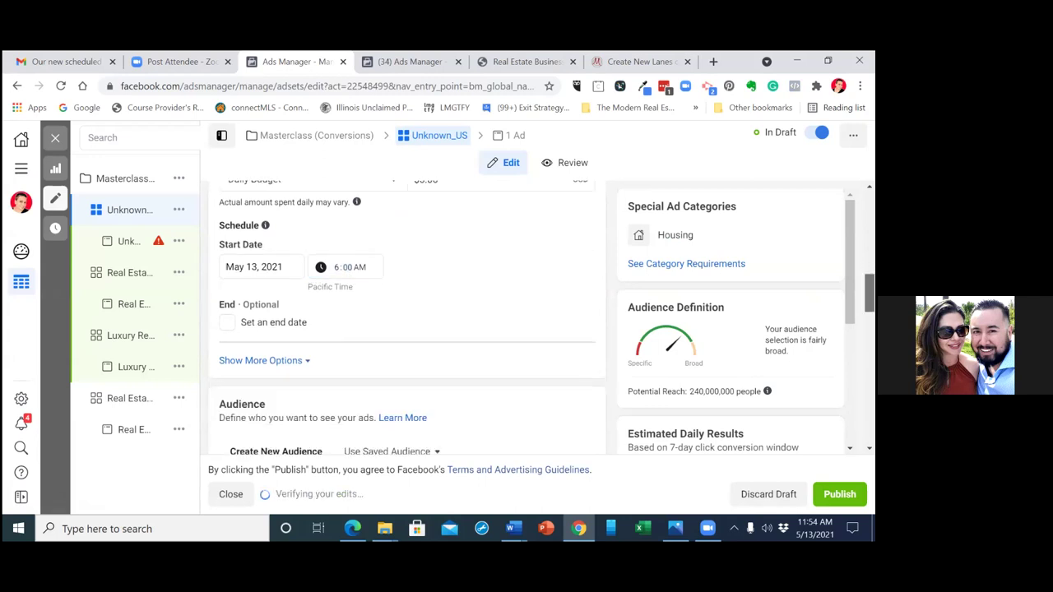
{"action": "scroll", "coordinate": [272, 247], "scroll_direction": "up", "scroll_amount": 1}
{"action": "left_click", "coordinate": [271, 267]}
{"action": "left_click", "coordinate": [344, 369]}
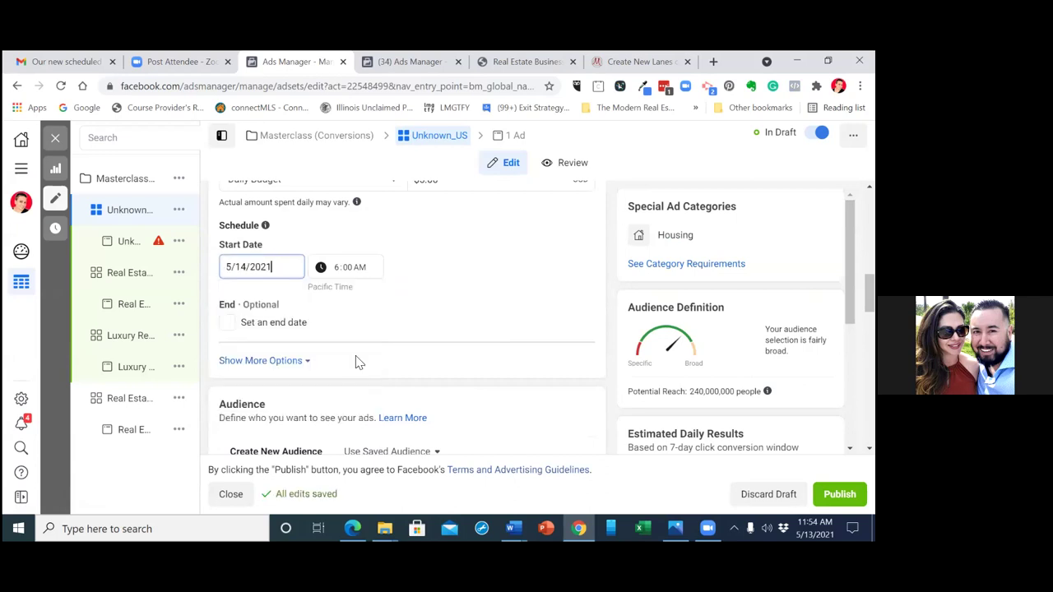
- Add the Real estate interest to the ad set's detailed targeting
{"action": "scroll", "coordinate": [408, 321], "scroll_direction": "down", "scroll_amount": 2}
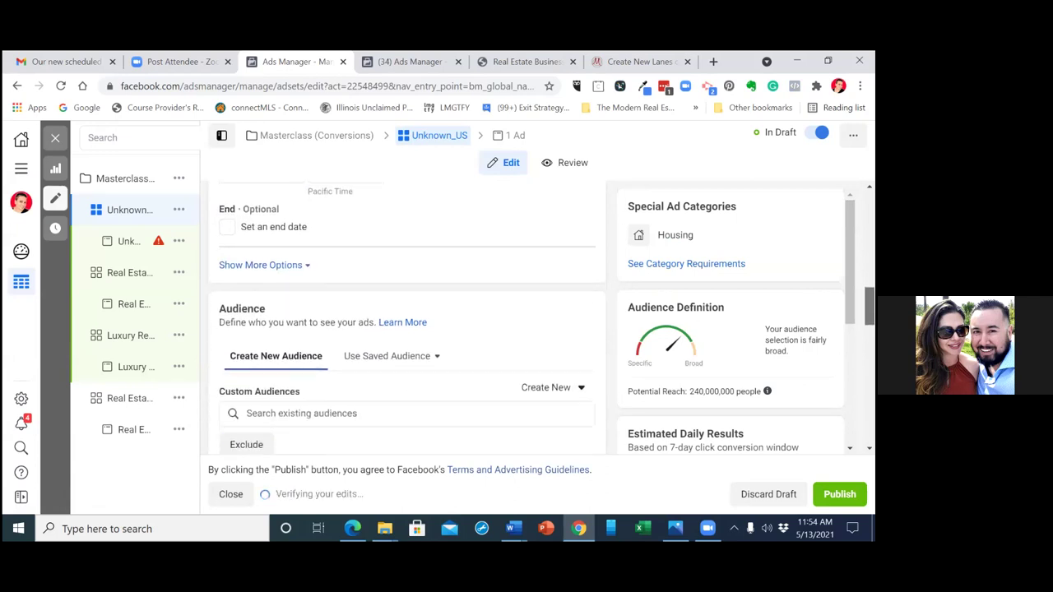
{"action": "scroll", "coordinate": [407, 321], "scroll_direction": "down", "scroll_amount": 2}
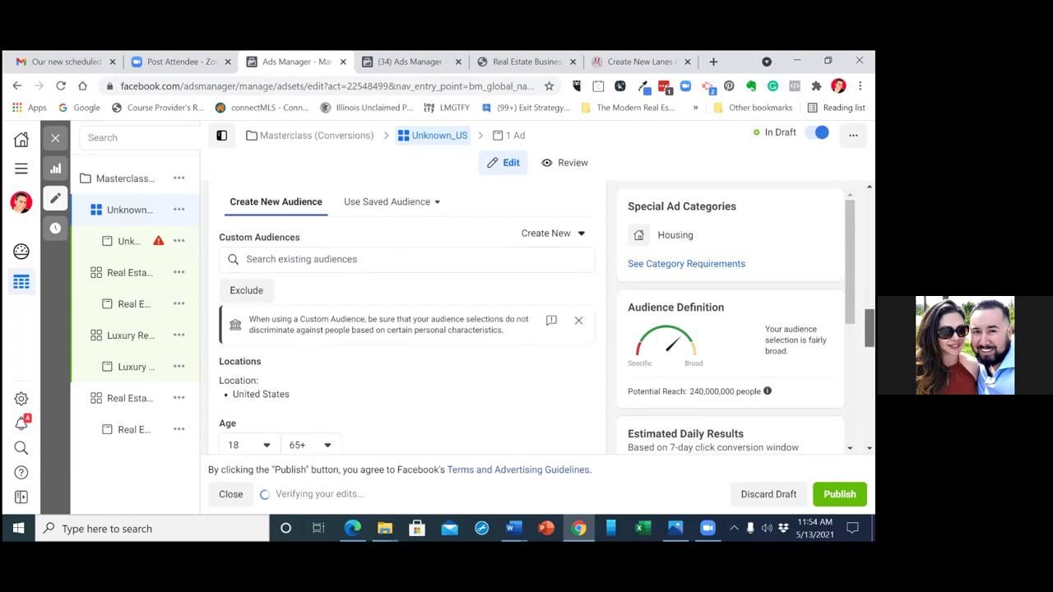
{"action": "scroll", "coordinate": [368, 349], "scroll_direction": "down", "scroll_amount": 2}
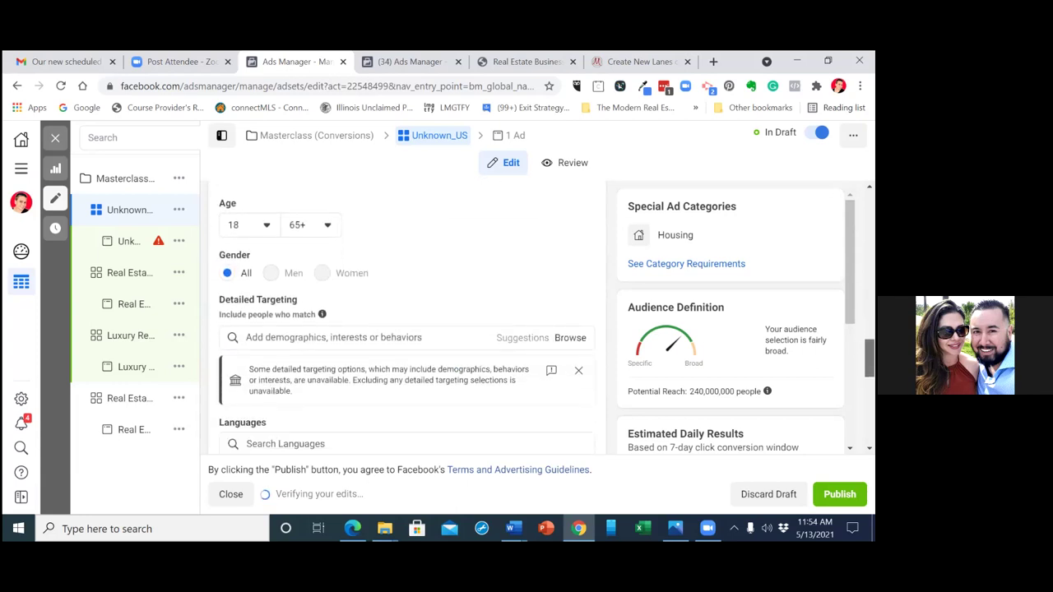
{"action": "left_click", "coordinate": [366, 331]}
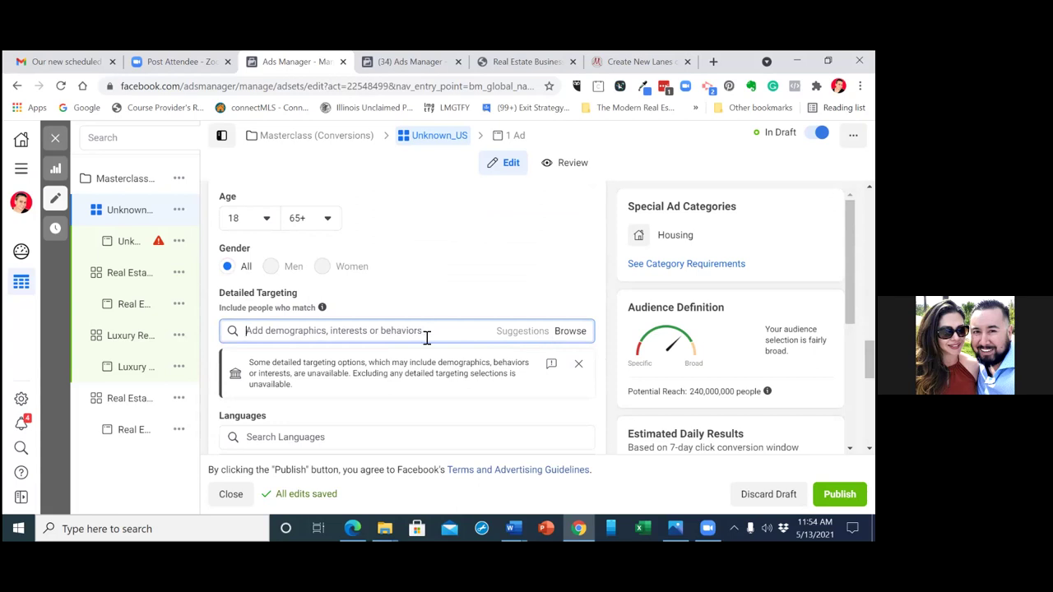
{"action": "type", "text": "real estate"}
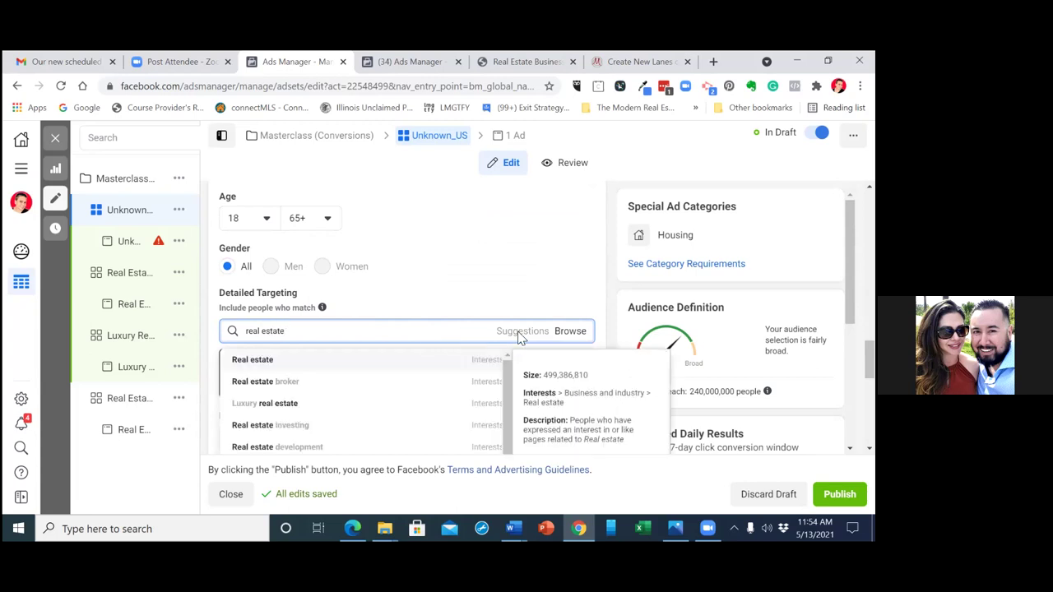
{"action": "left_click", "coordinate": [520, 332]}
{"action": "left_click", "coordinate": [434, 330]}
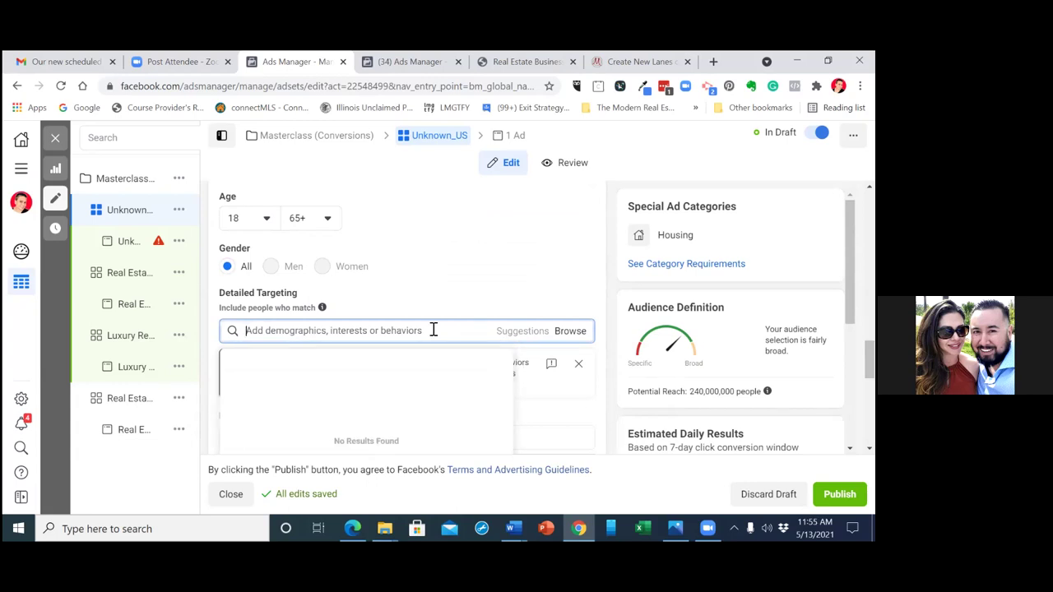
{"action": "type", "text": "real estate"}
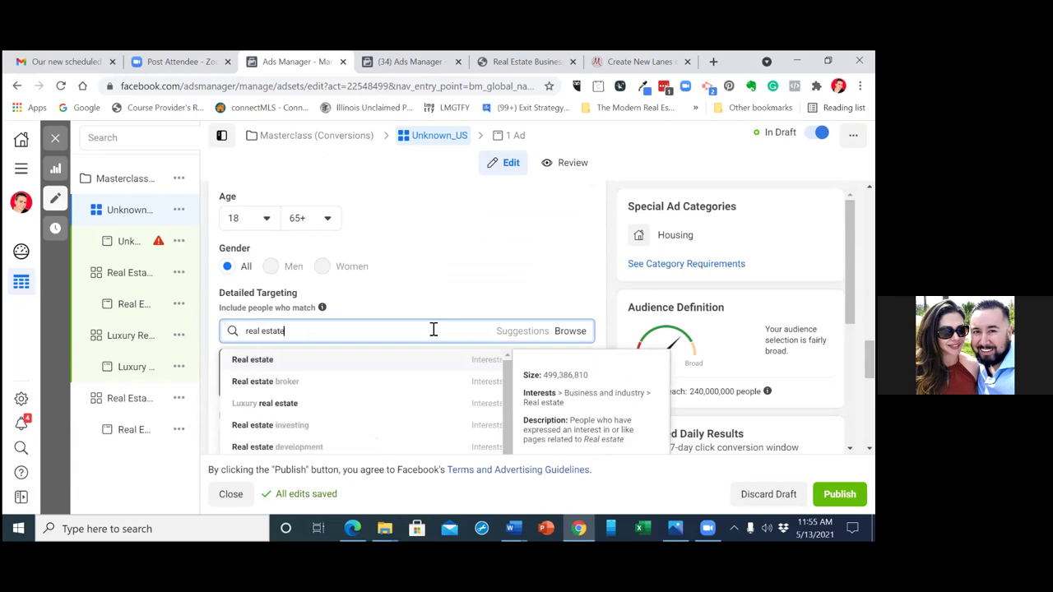
{"action": "left_click", "coordinate": [385, 367]}
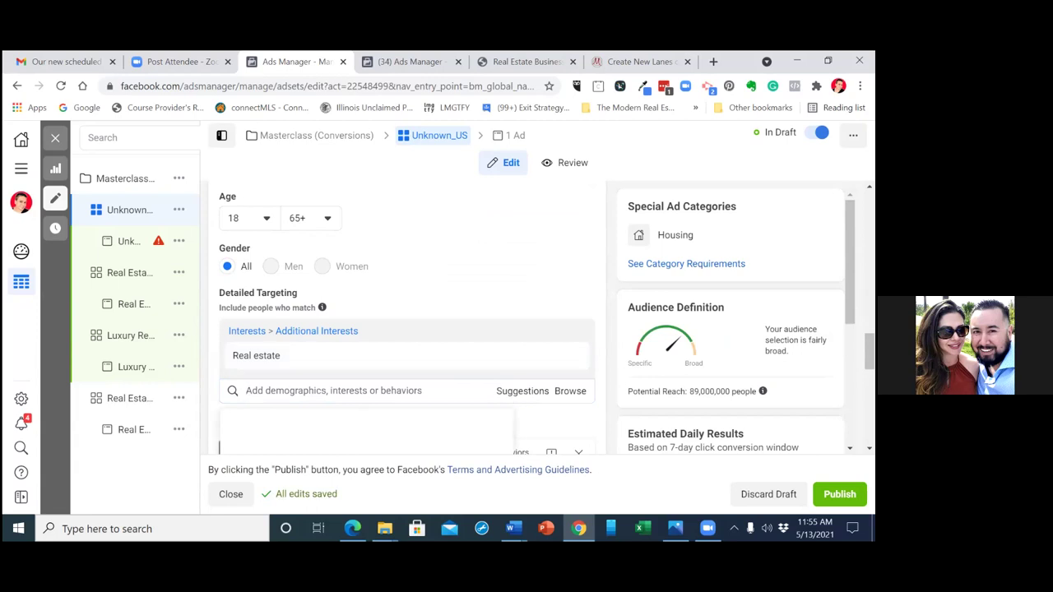
- Add the suggested Real estate broker interest to the detailed targeting and remove the Real estate interest
{"action": "scroll", "coordinate": [523, 284], "scroll_direction": "down", "scroll_amount": 2}
{"action": "left_click", "coordinate": [523, 276]}
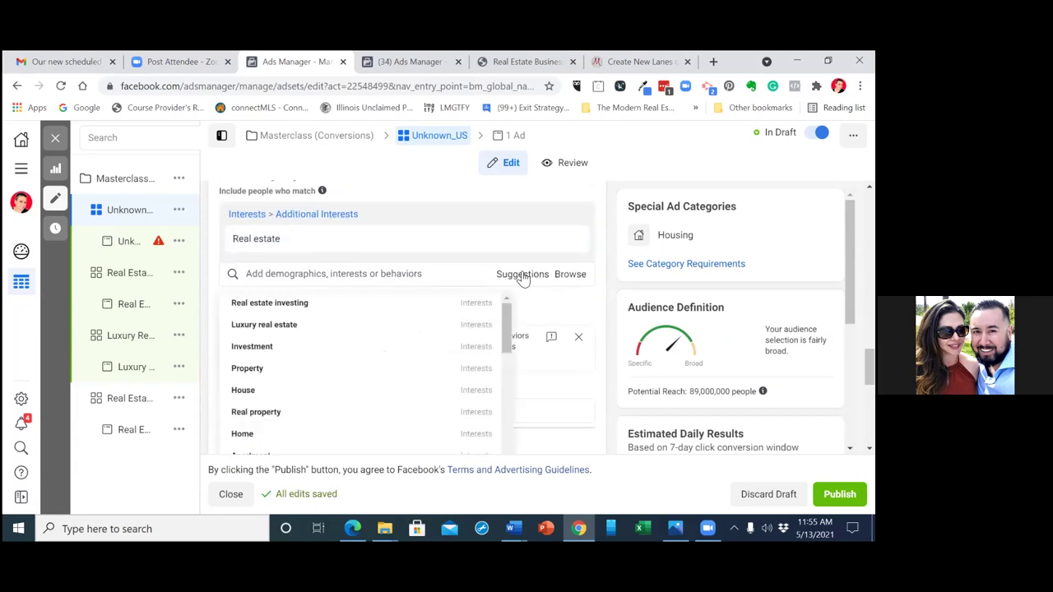
{"action": "left_click_drag", "start_coordinate": [507, 315], "coordinate": [508, 359]}
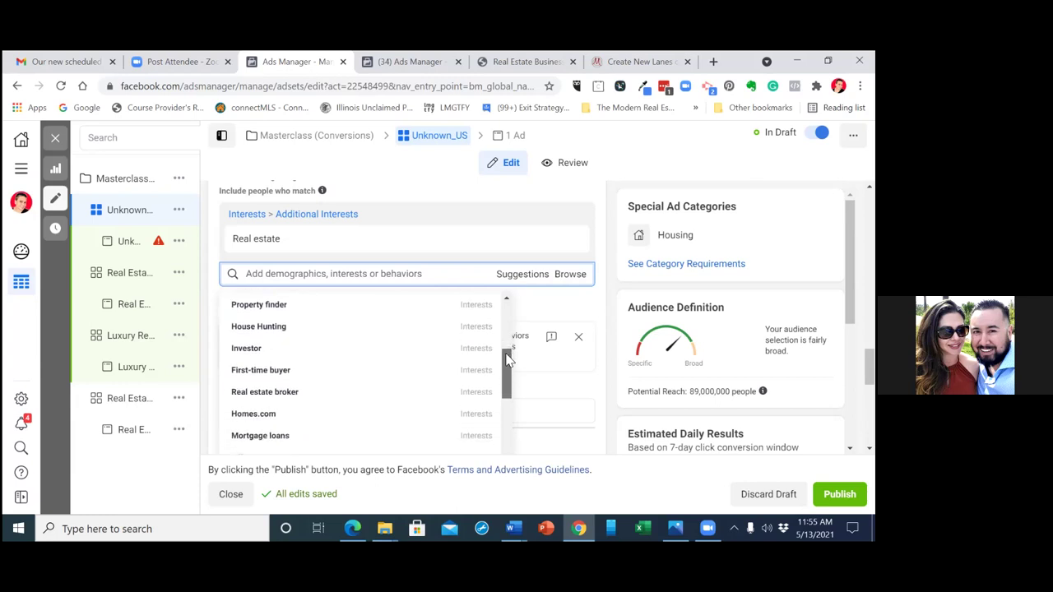
{"action": "mouse_move", "coordinate": [334, 235]}
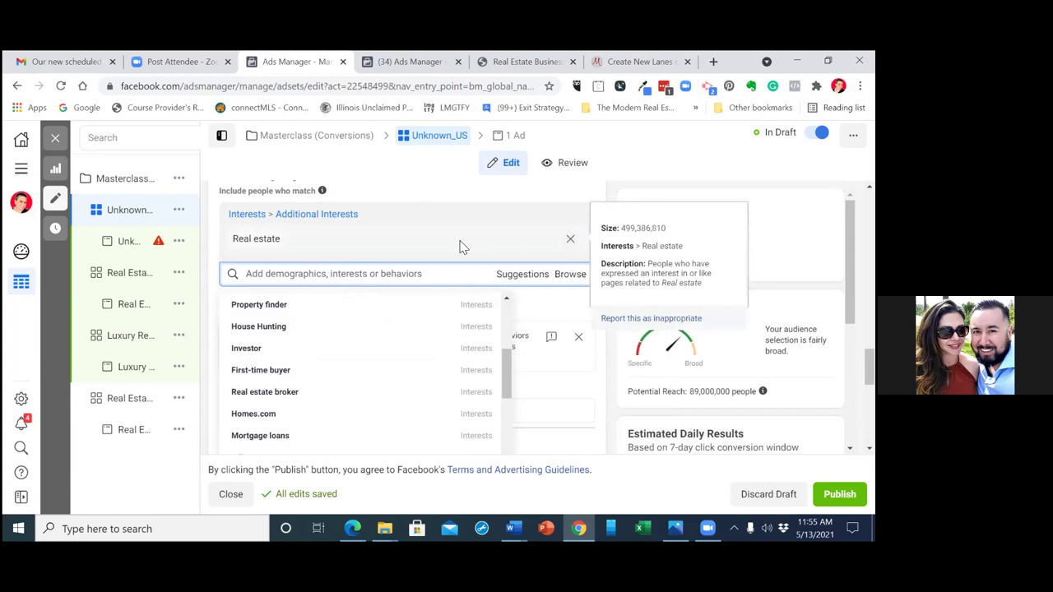
{"action": "left_click", "coordinate": [294, 398]}
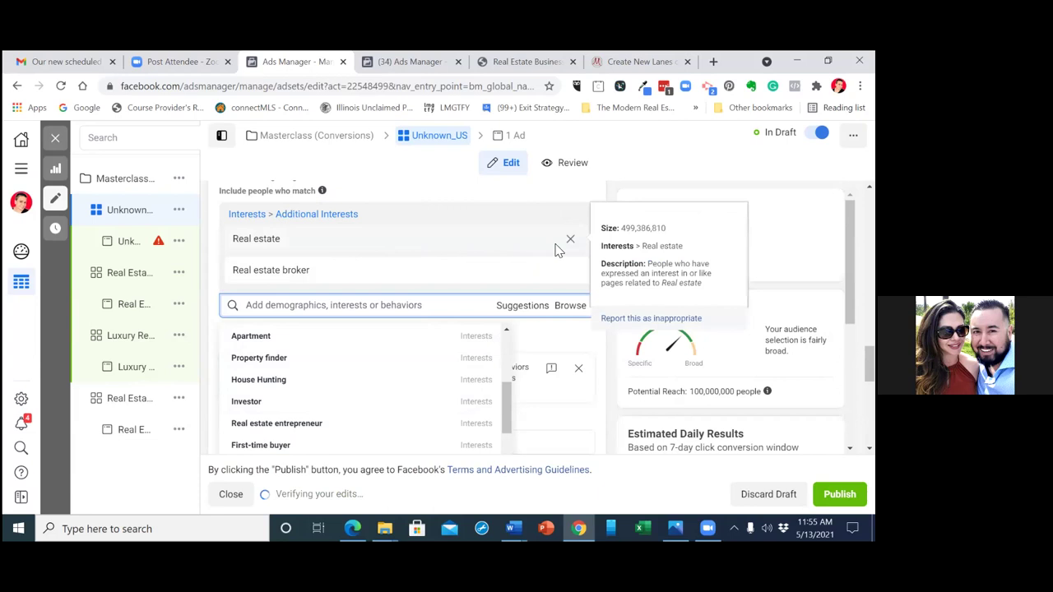
{"action": "left_click", "coordinate": [570, 239]}
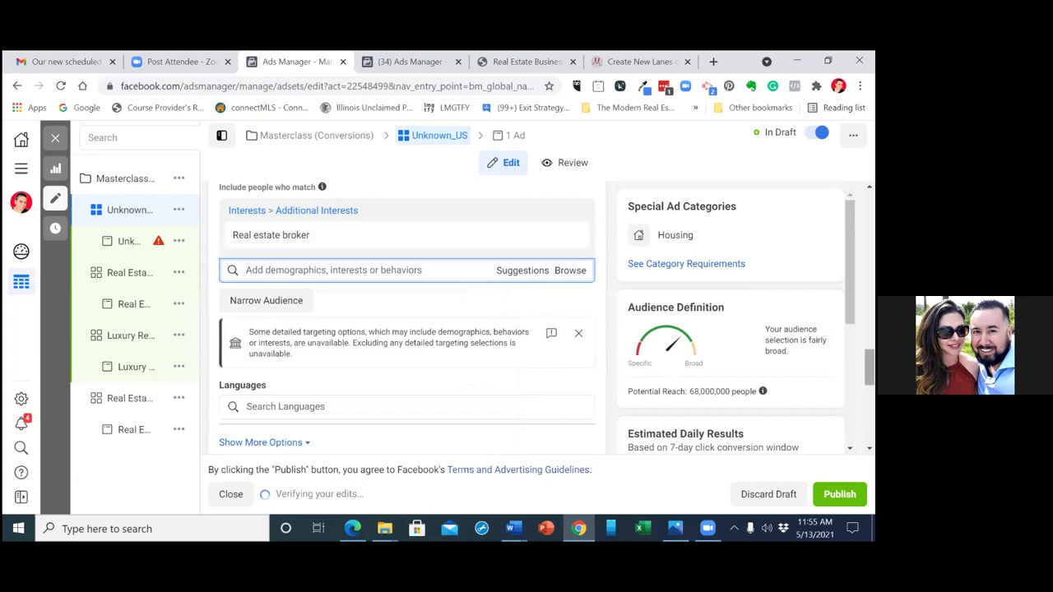
- Set the audience language to English (All)
{"action": "scroll", "coordinate": [407, 319], "scroll_direction": "down", "scroll_amount": 2}
{"action": "scroll", "coordinate": [354, 329], "scroll_direction": "down", "scroll_amount": 1}
{"action": "left_click", "coordinate": [336, 306]}
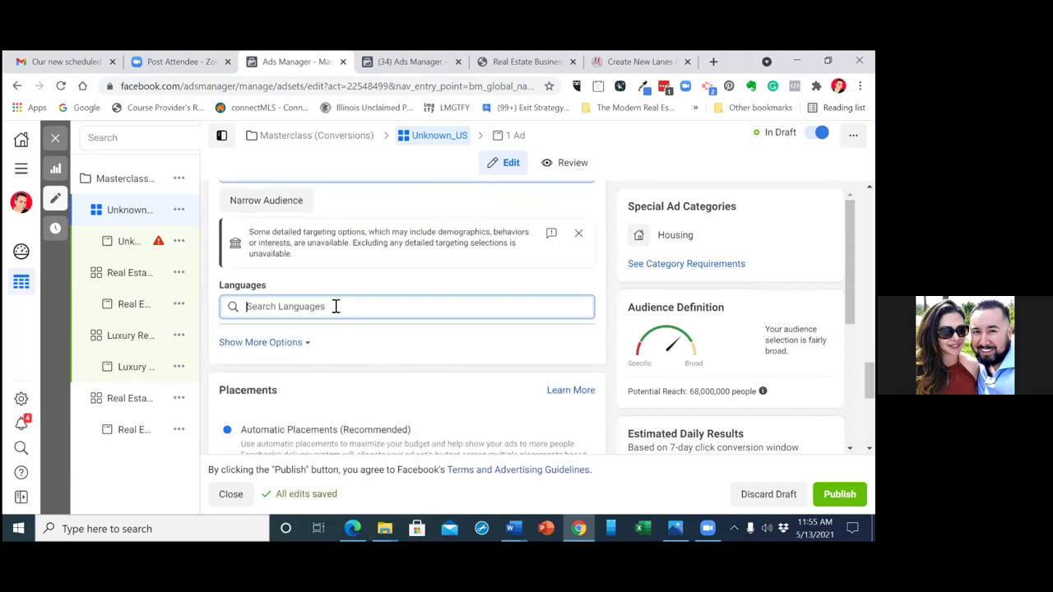
{"action": "type", "text": "e"}
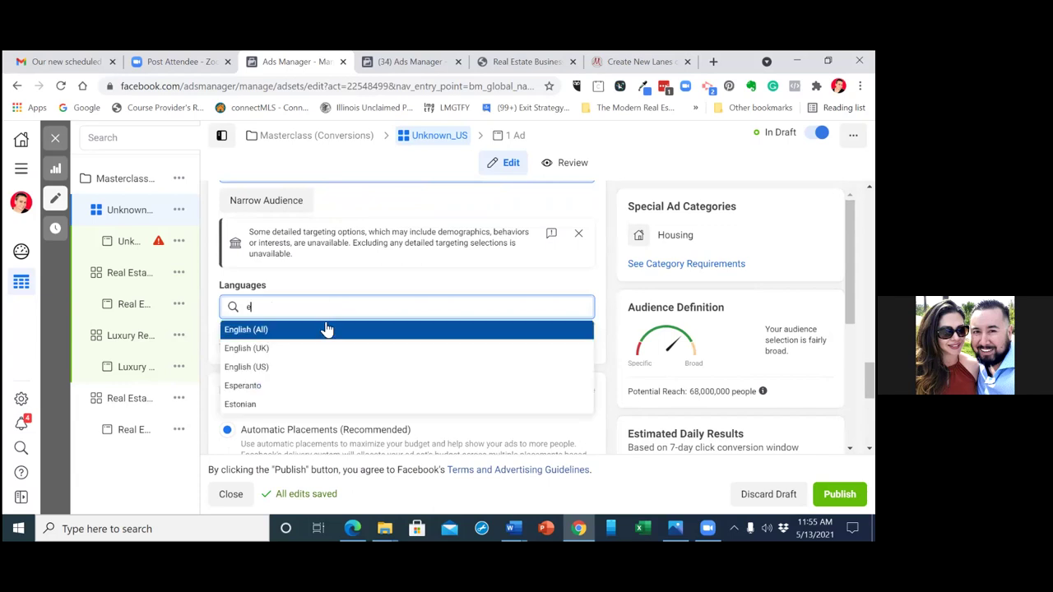
{"action": "left_click", "coordinate": [325, 329]}
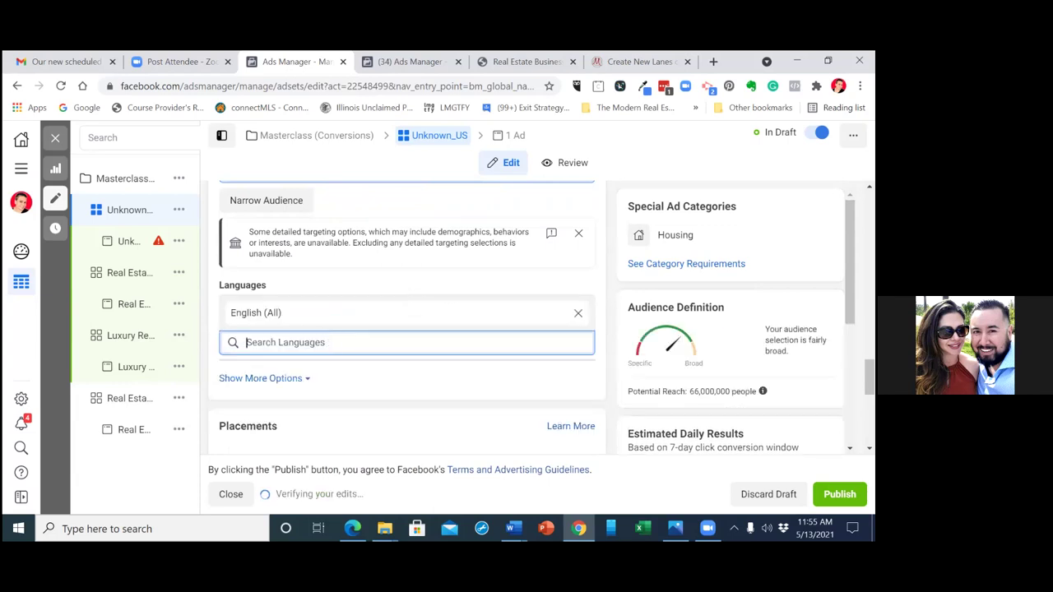
- Review the ad set's audience, placement, and optimization and delivery settings
{"action": "scroll", "coordinate": [407, 318], "scroll_direction": "down", "scroll_amount": 4}
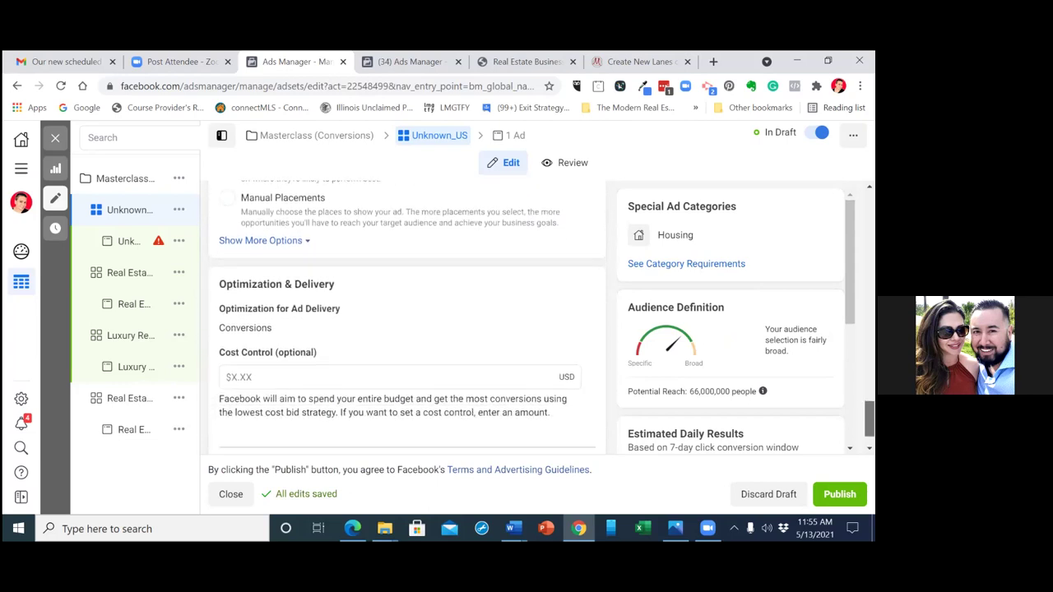
{"action": "scroll", "coordinate": [406, 318], "scroll_direction": "down", "scroll_amount": 1}
{"action": "scroll", "coordinate": [406, 318], "scroll_direction": "up", "scroll_amount": 7}
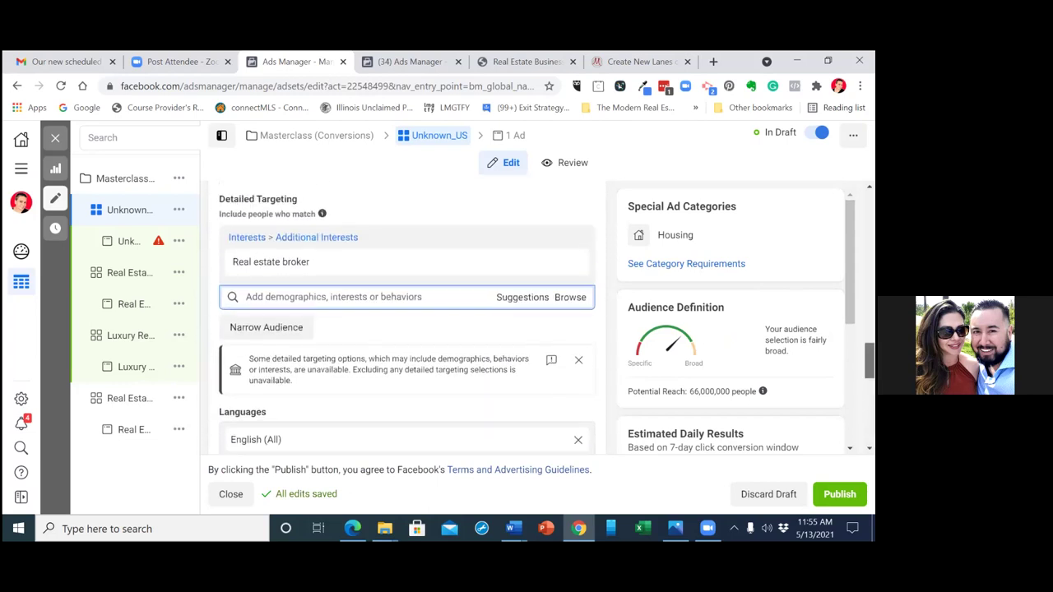
{"action": "scroll", "coordinate": [407, 317], "scroll_direction": "up", "scroll_amount": 3}
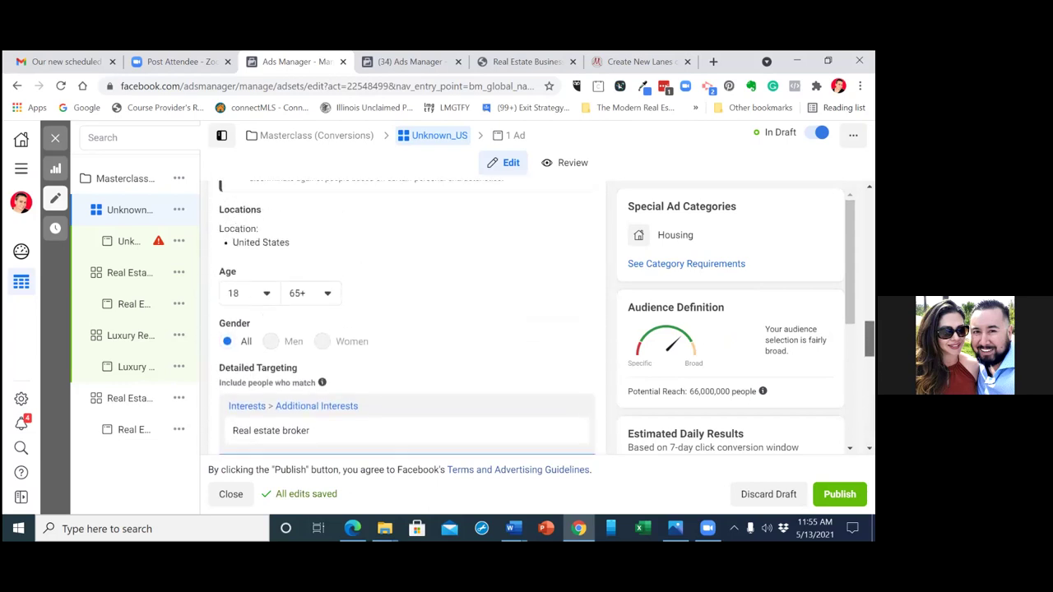
{"action": "scroll", "coordinate": [407, 318], "scroll_direction": "up", "scroll_amount": 3}
{"action": "scroll", "coordinate": [406, 317], "scroll_direction": "down", "scroll_amount": 8}
{"action": "scroll", "coordinate": [407, 318], "scroll_direction": "down", "scroll_amount": 3}
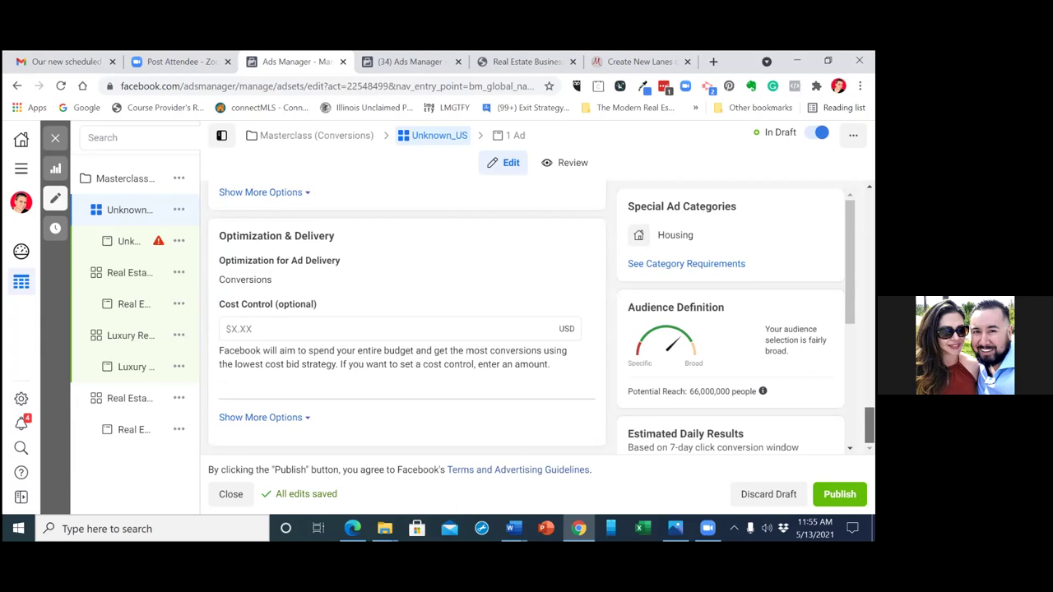
- Rename the Unknown_US ad set as Real Estate Broker-US
{"action": "scroll", "coordinate": [406, 318], "scroll_direction": "up", "scroll_amount": 15}
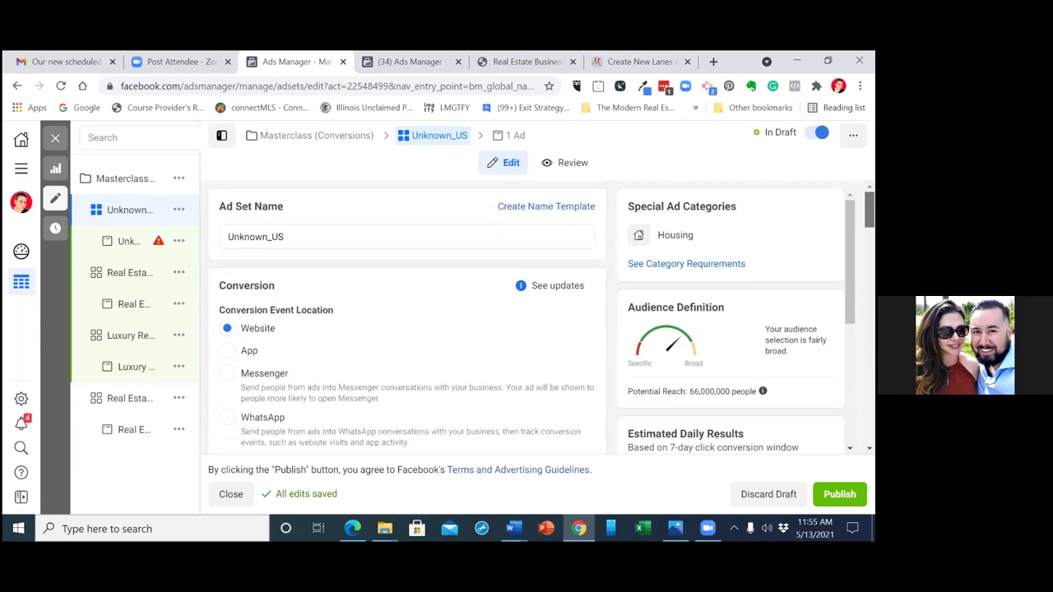
{"action": "left_click_drag", "start_coordinate": [303, 242], "coordinate": [208, 234]}
{"action": "key", "text": "BackSpace"}
{"action": "type", "text": "Re"}
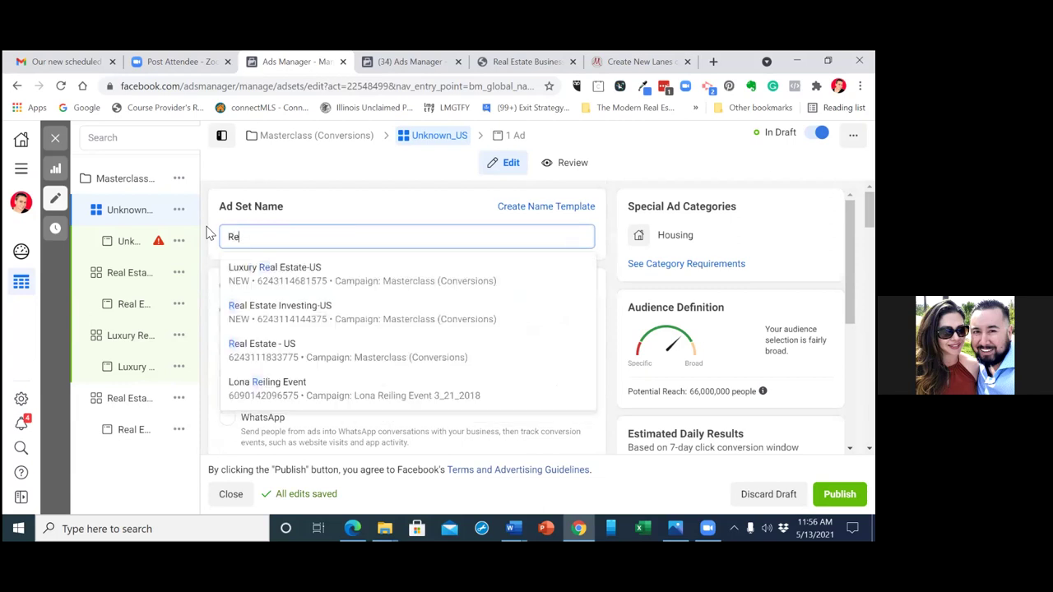
{"action": "type", "text": "al Est"}
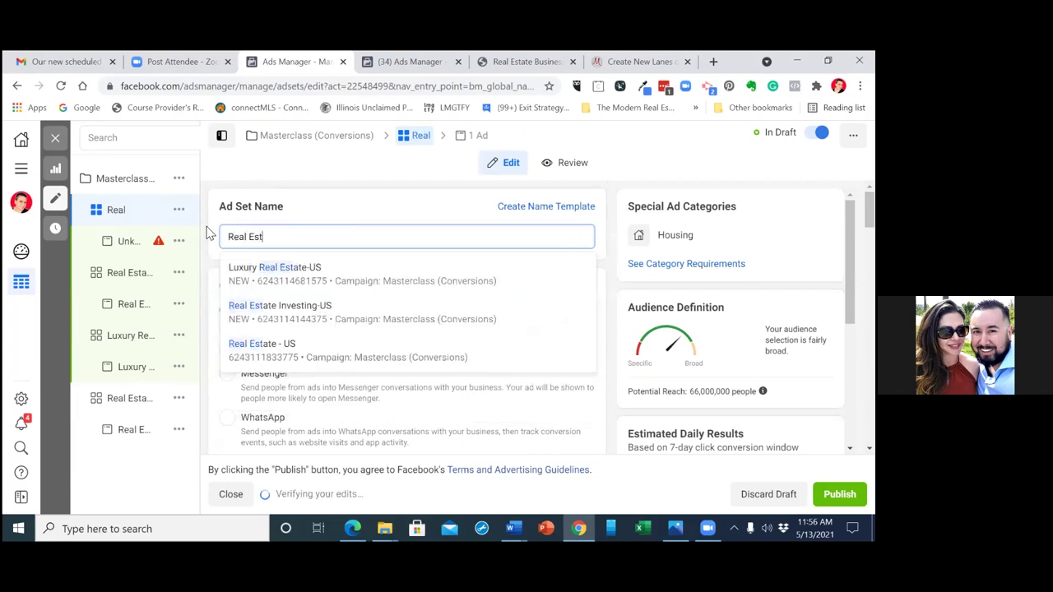
{"action": "type", "text": "ate Broker"}
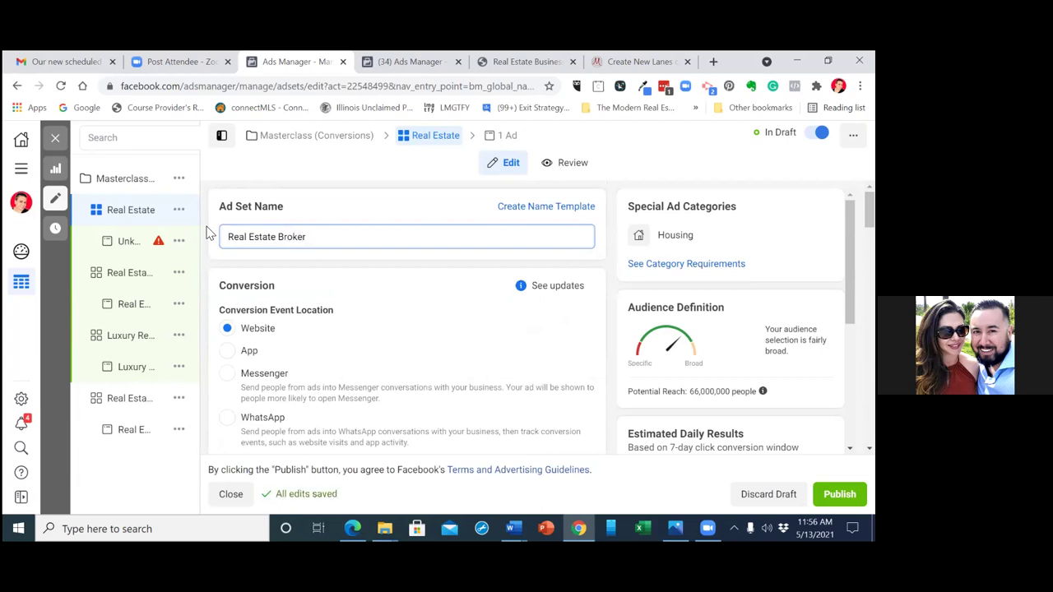
{"action": "type", "text": " US"}
{"action": "key", "text": "BackSpace"}
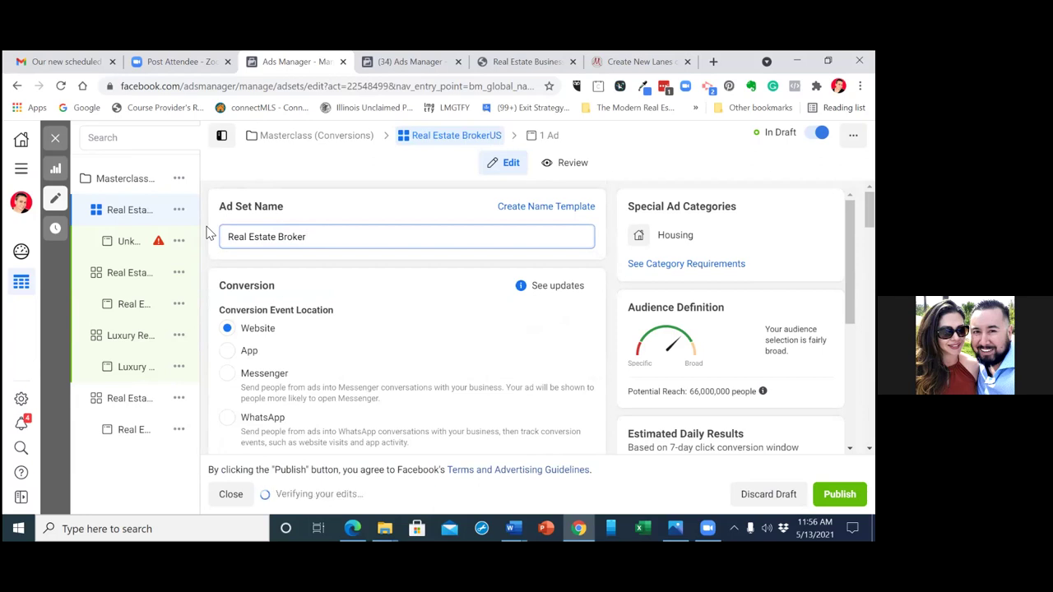
{"action": "type", "text": "-US"}
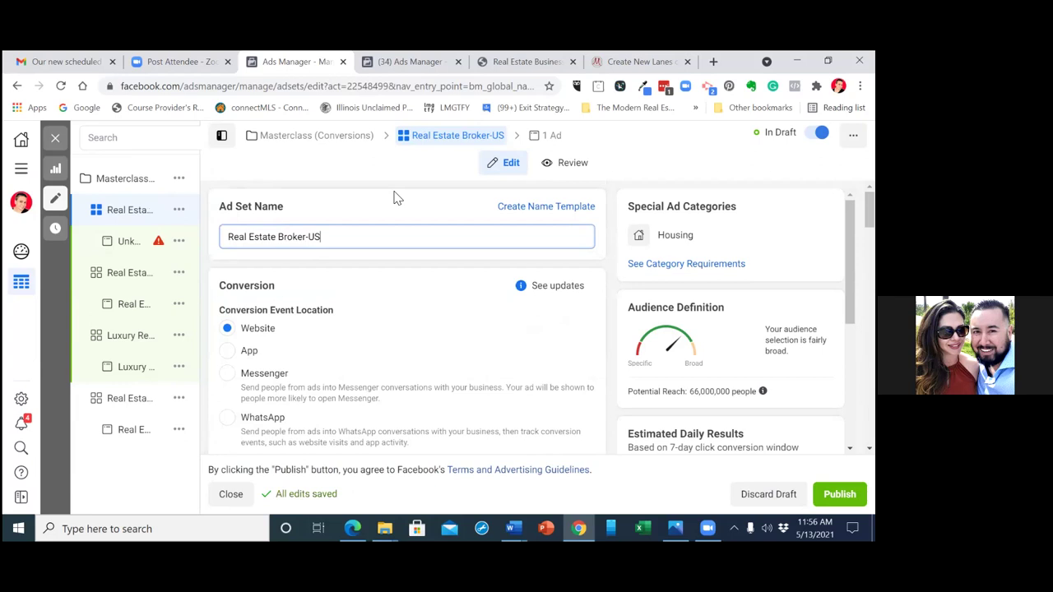
- Rename the Unknown_US ad under the Real Estate Broker-US ad set as Real Estate Broker-US
{"action": "left_click_drag", "start_coordinate": [869, 212], "coordinate": [868, 422]}
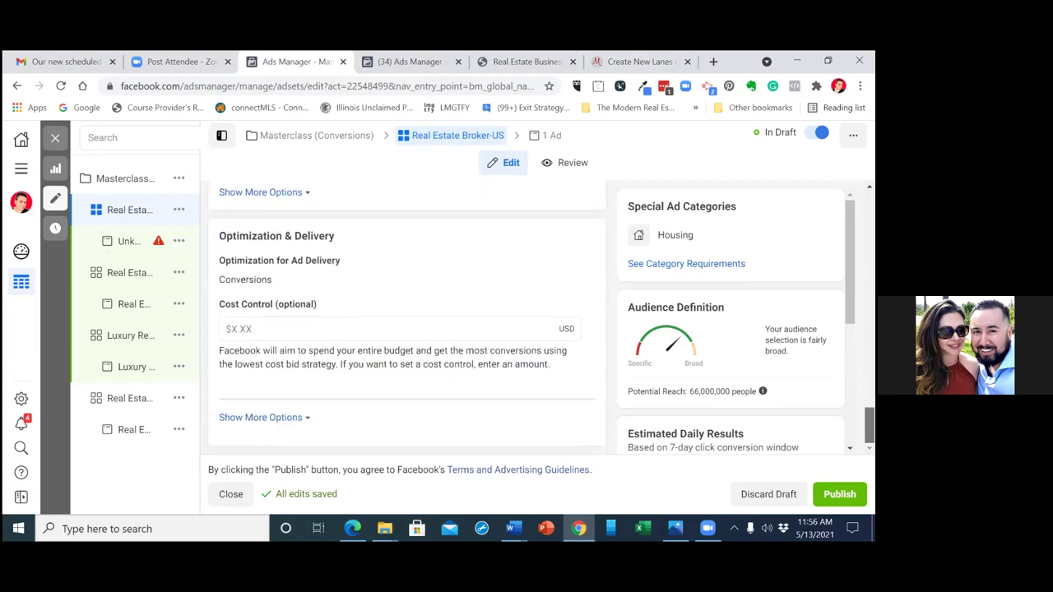
{"action": "left_click", "coordinate": [140, 246]}
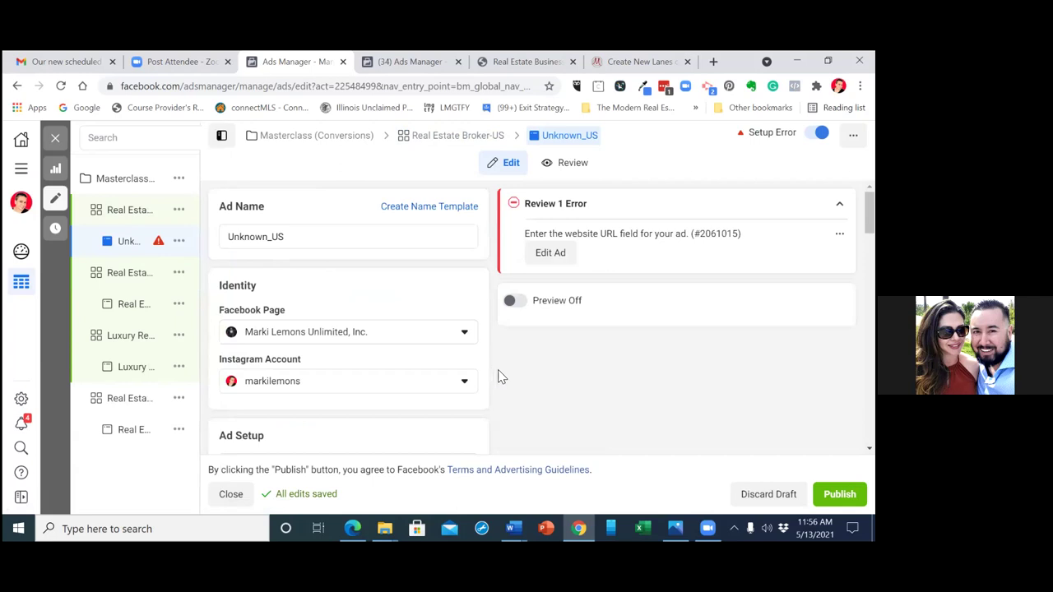
{"action": "double_click", "coordinate": [327, 238]}
{"action": "mouse_move", "coordinate": [151, 238]}
{"action": "key", "text": "BackSpace"}
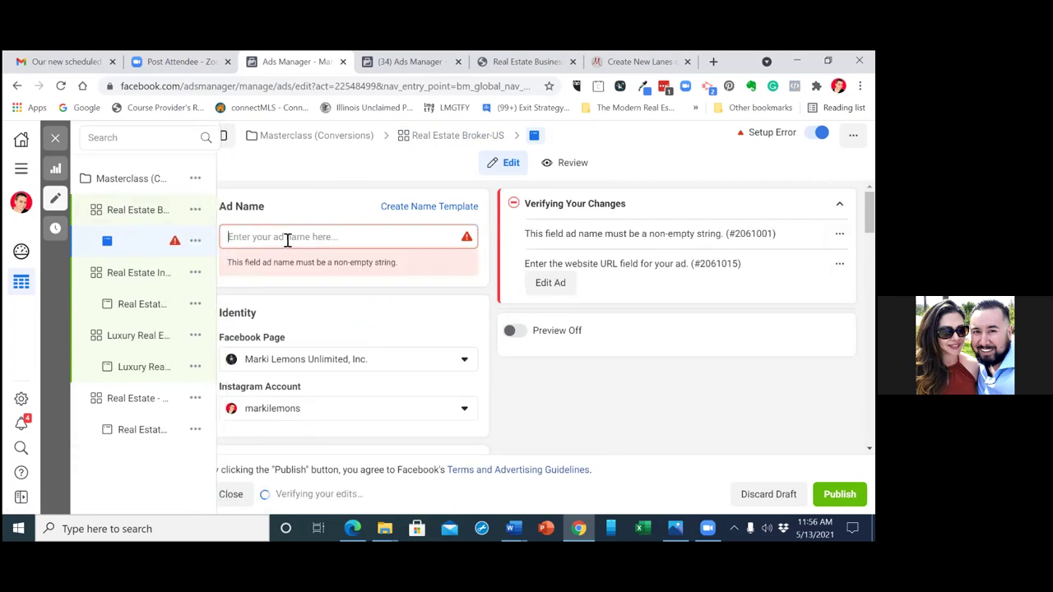
{"action": "type", "text": "Rea"}
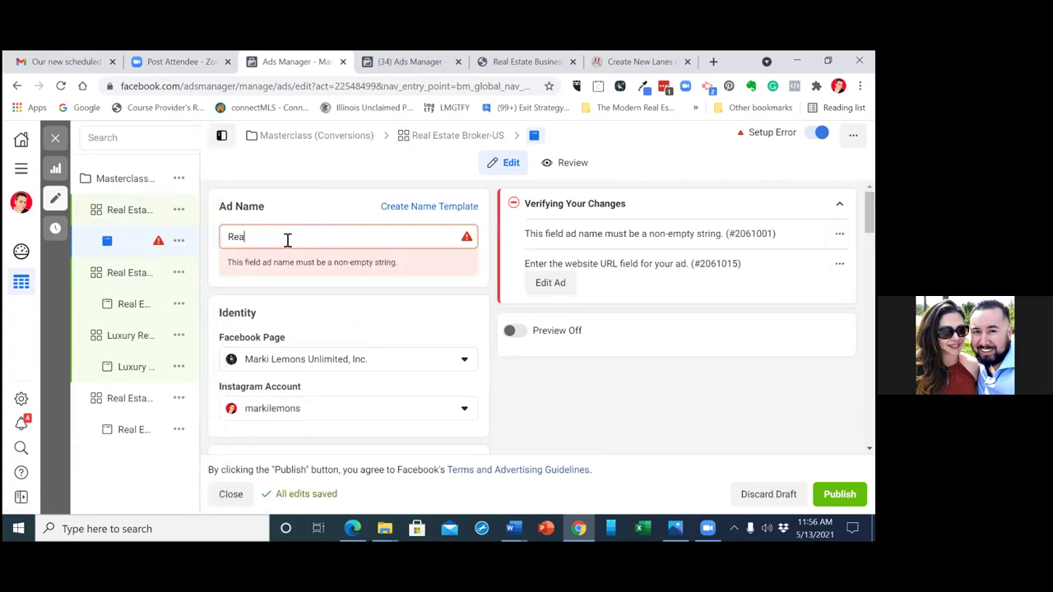
{"action": "type", "text": "l Estate Broker-US"}
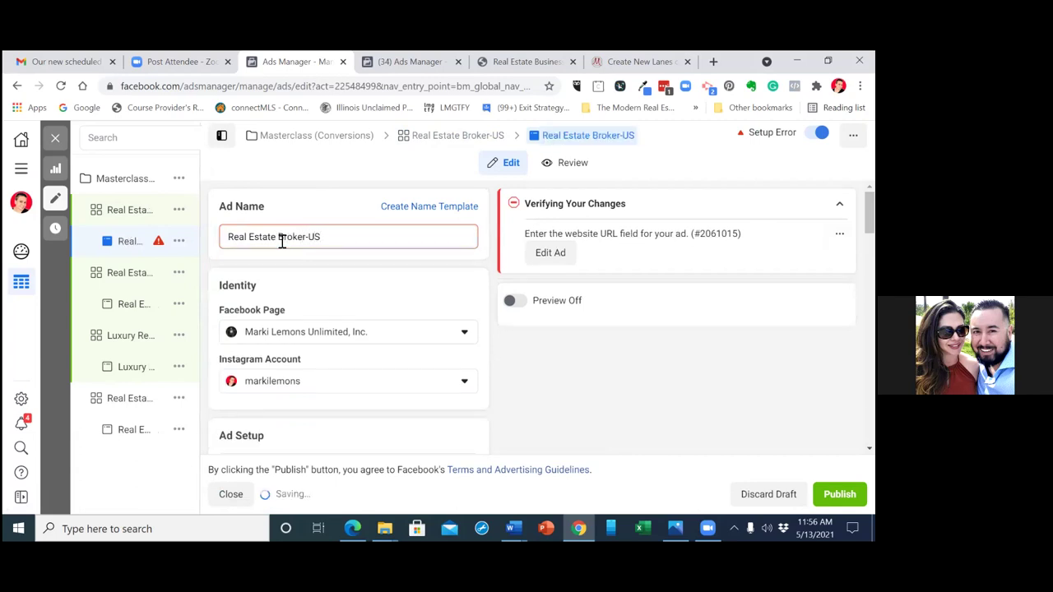
- Change the ad setup of the Real Estate Broker-US ad to Use Existing Post
{"action": "scroll", "coordinate": [464, 340], "scroll_direction": "down", "scroll_amount": 2}
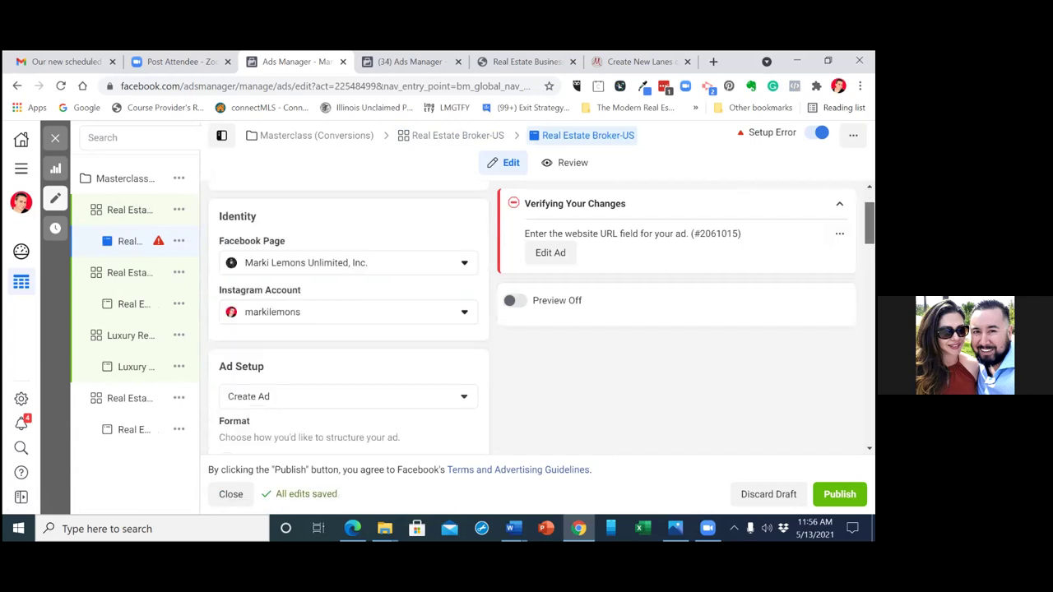
{"action": "left_click", "coordinate": [460, 311]}
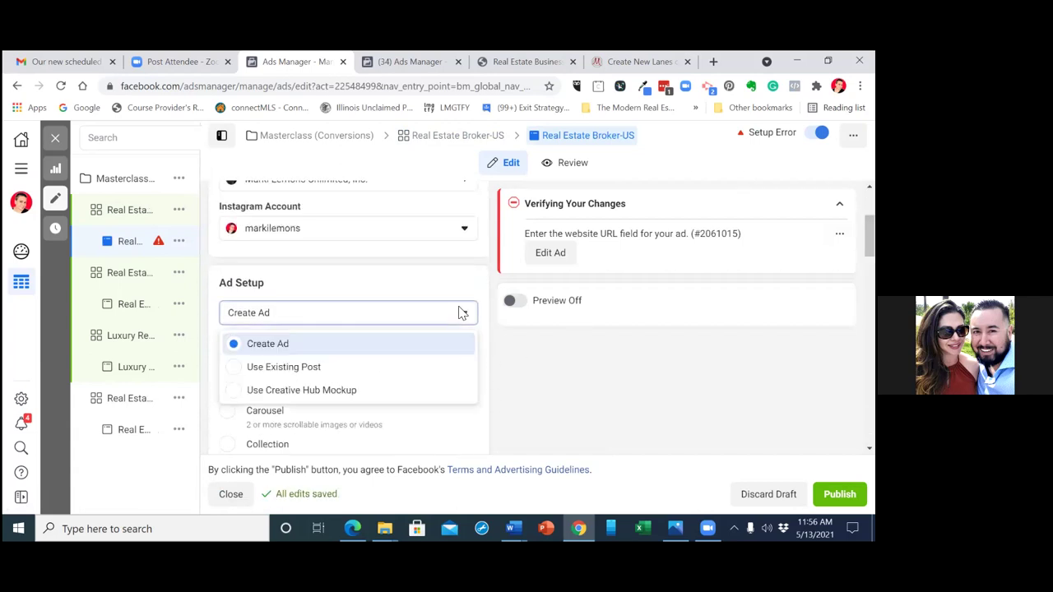
{"action": "left_click", "coordinate": [237, 367]}
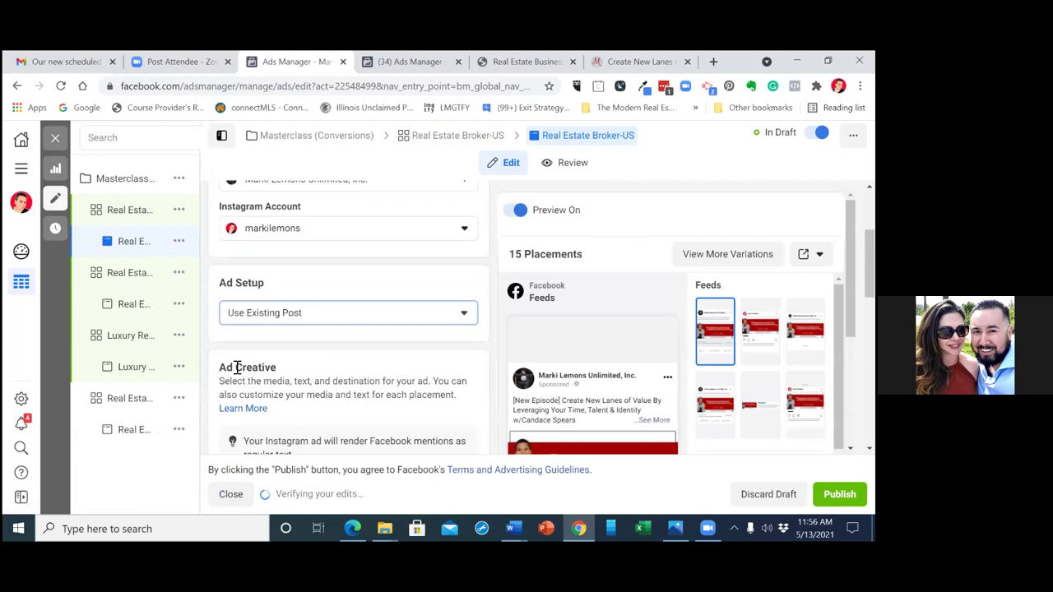
- Review the Real Estate Broker-US ad's selected post, call to action, placement and tracking settings
{"action": "scroll", "coordinate": [348, 329], "scroll_direction": "down", "scroll_amount": 2}
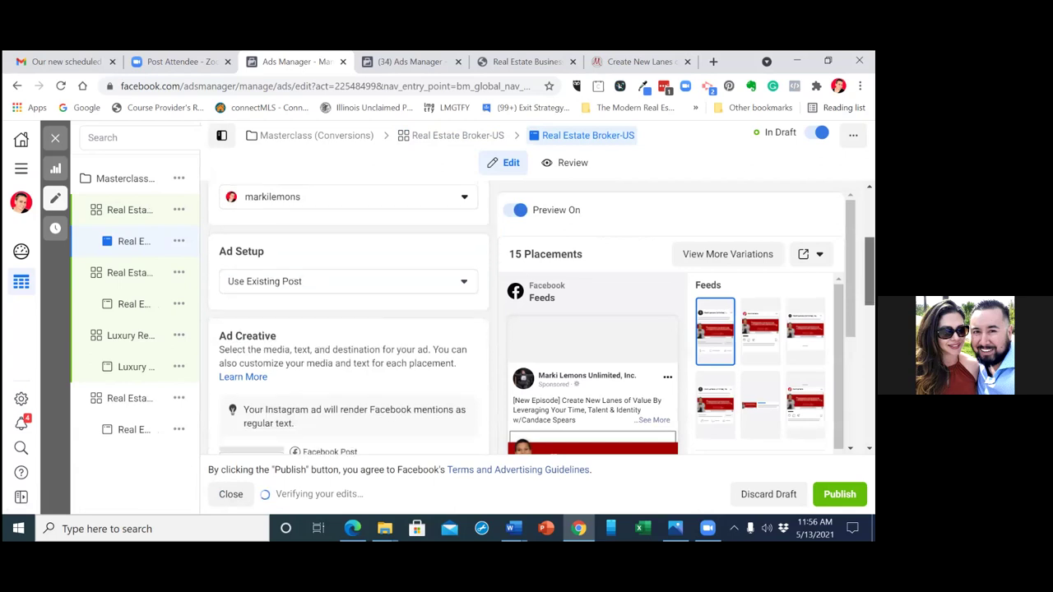
{"action": "scroll", "coordinate": [348, 329], "scroll_direction": "down", "scroll_amount": 1}
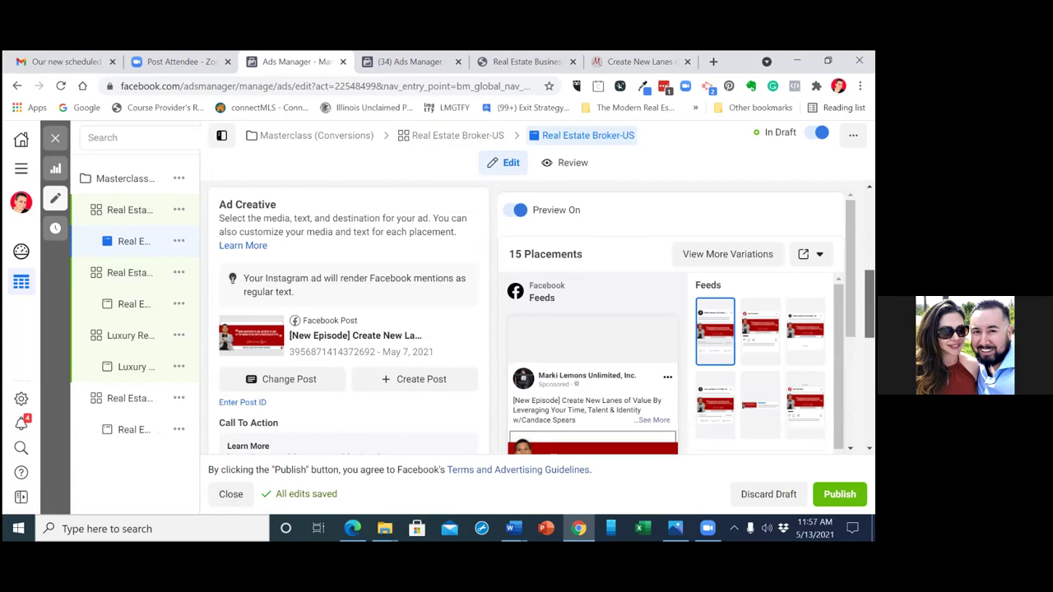
{"action": "scroll", "coordinate": [349, 329], "scroll_direction": "down", "scroll_amount": 1}
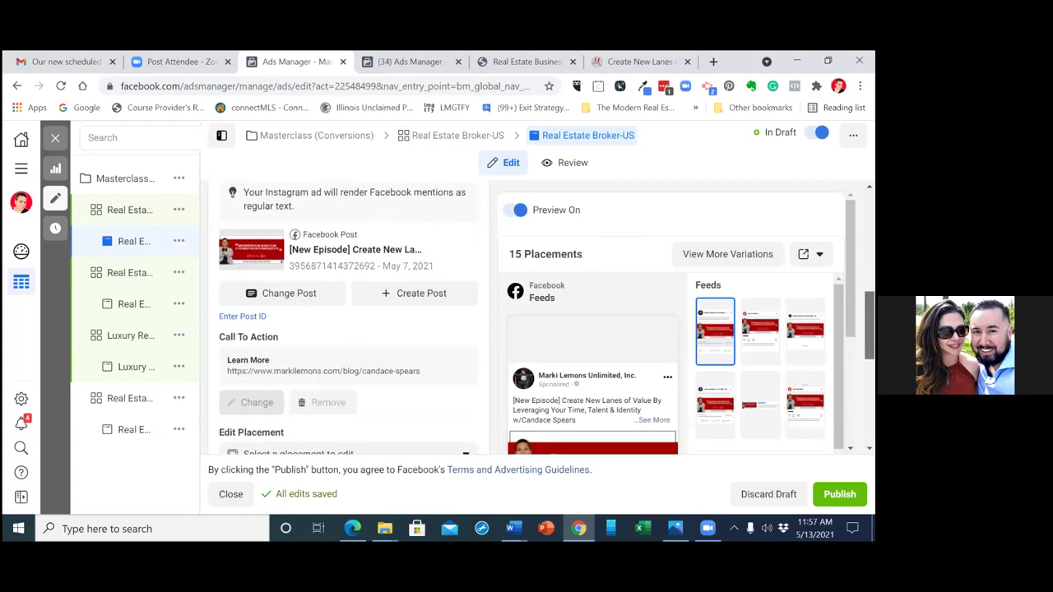
{"action": "scroll", "coordinate": [349, 329], "scroll_direction": "down", "scroll_amount": 1}
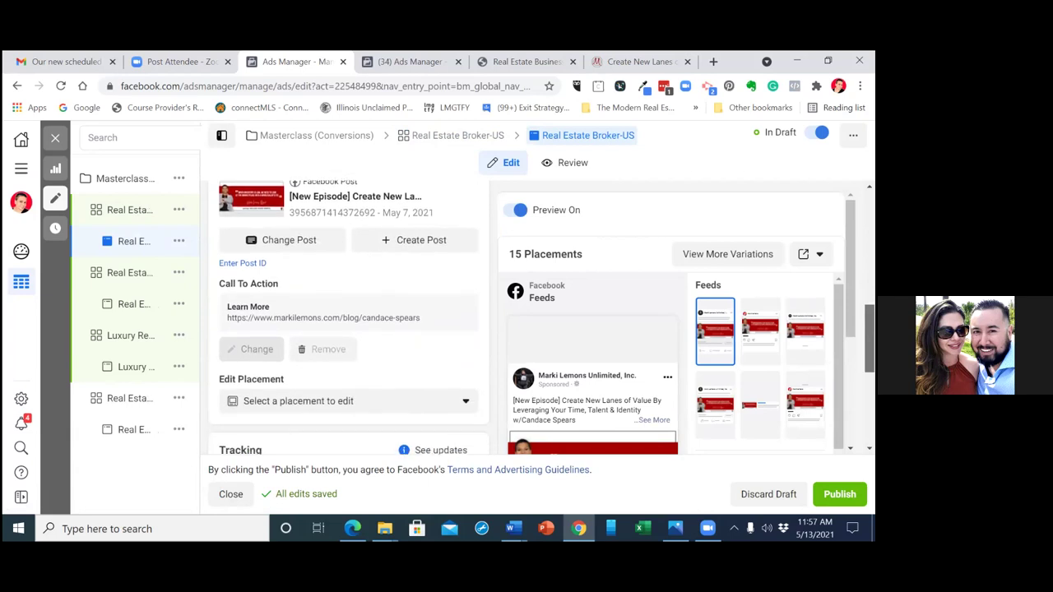
{"action": "scroll", "coordinate": [349, 329], "scroll_direction": "down", "scroll_amount": 2}
{"action": "scroll", "coordinate": [349, 330], "scroll_direction": "down", "scroll_amount": 2}
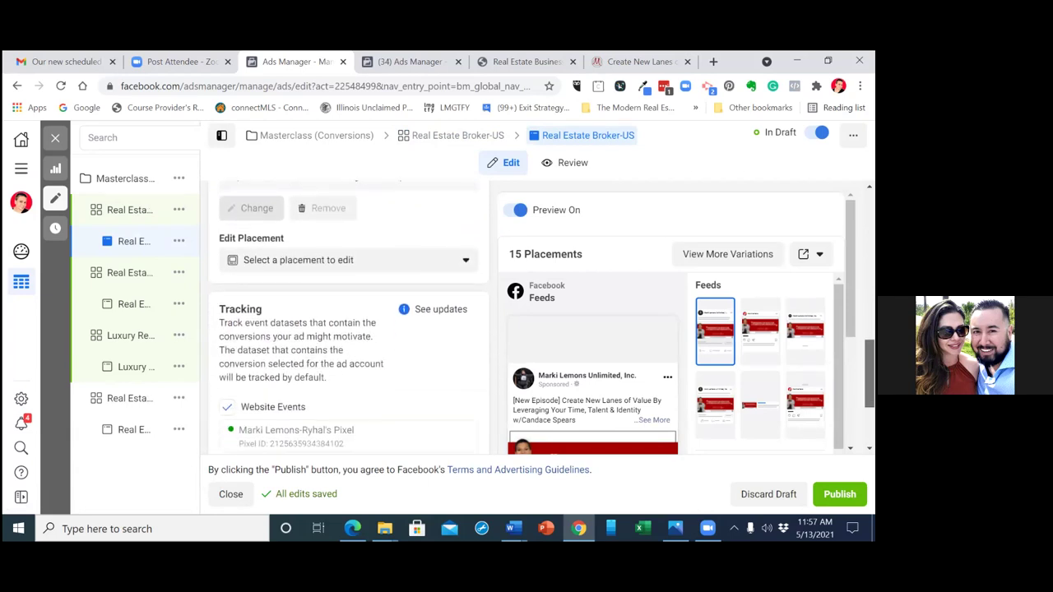
{"action": "scroll", "coordinate": [349, 329], "scroll_direction": "down", "scroll_amount": 1}
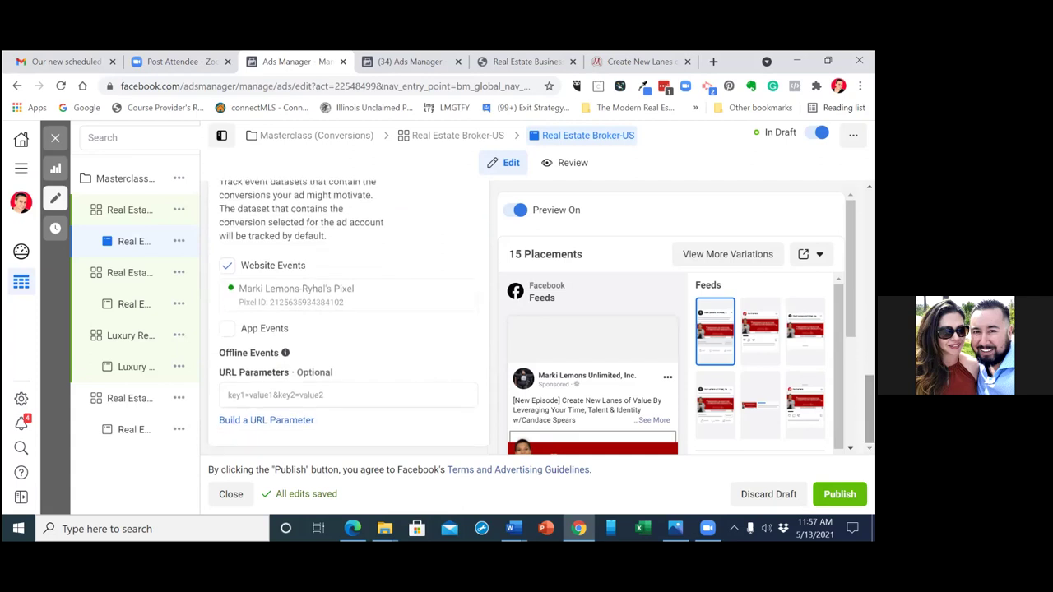
- Close the ad editor without publishing the drafts, and clear the ad and ad set selections
{"action": "left_click", "coordinate": [49, 140]}
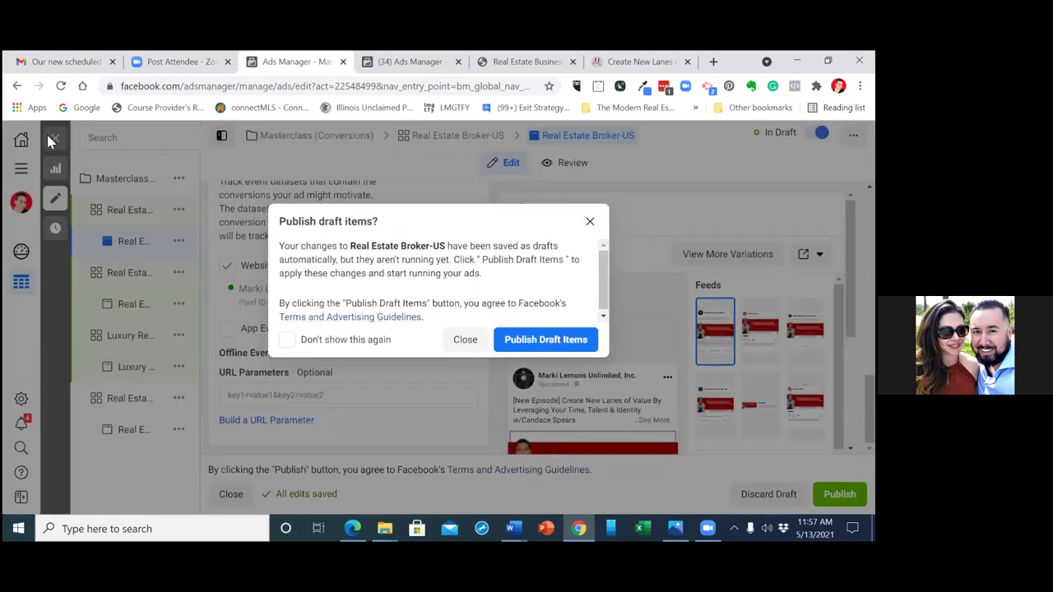
{"action": "left_click", "coordinate": [465, 341]}
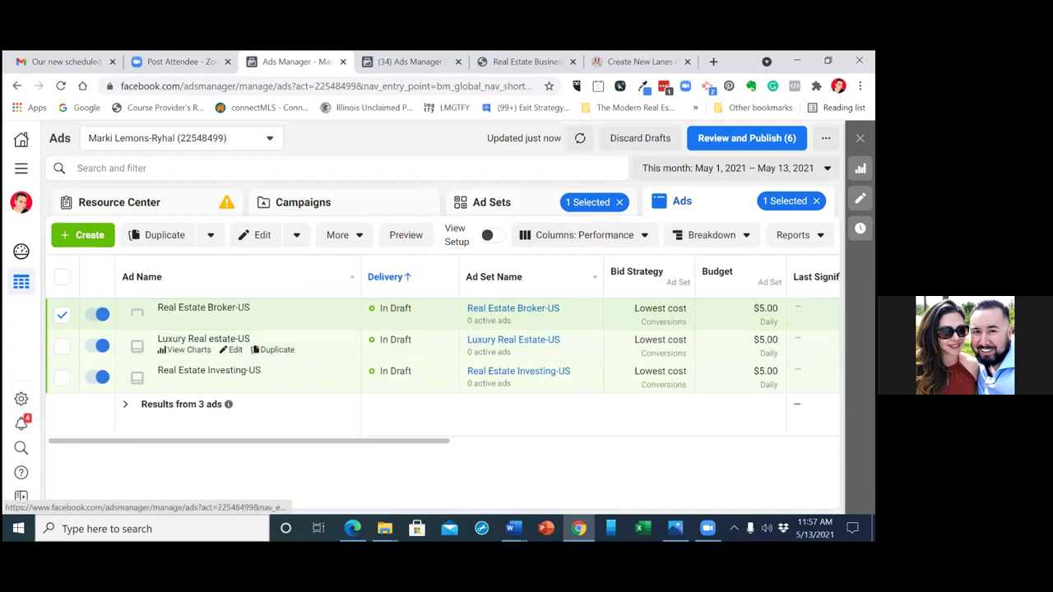
{"action": "left_click", "coordinate": [816, 200]}
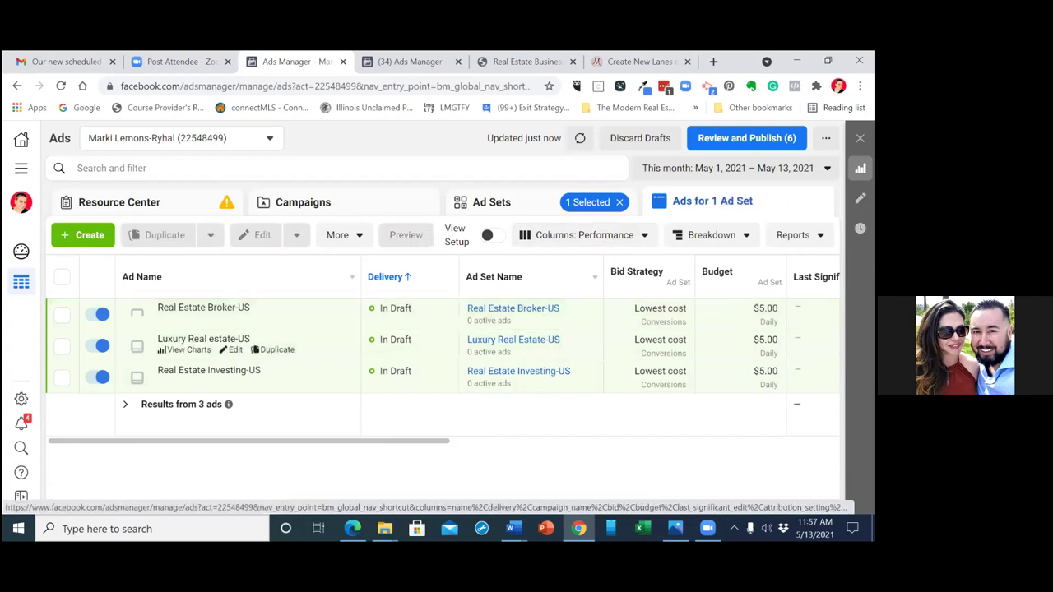
{"action": "left_click", "coordinate": [494, 204]}
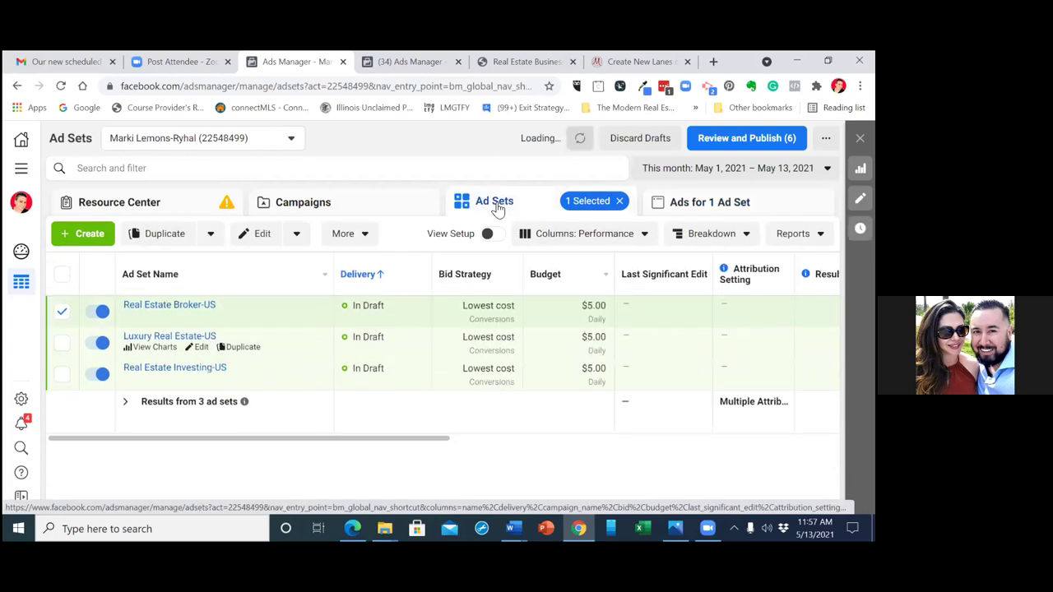
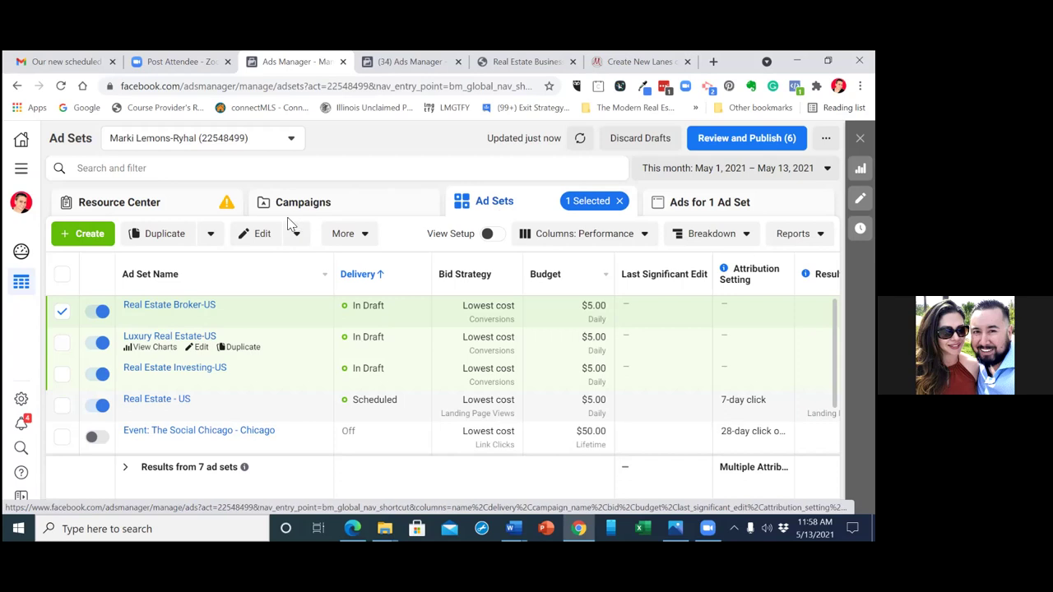
{"action": "left_click", "coordinate": [61, 312]}
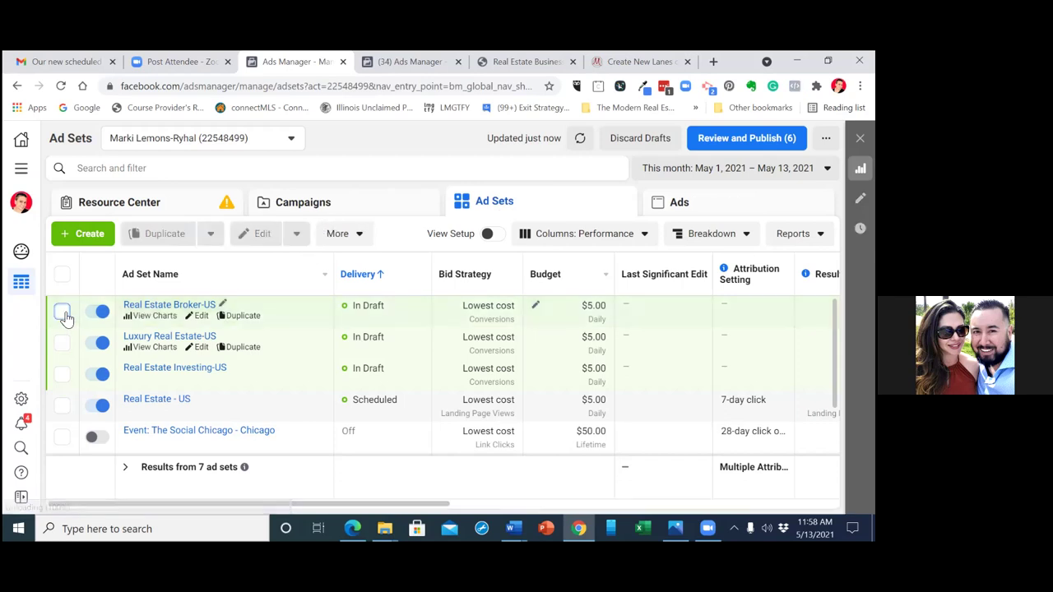
- Create another ad set with a new ad in the existing Masterclass (Conversions) campaign, leaving both names blank
{"action": "left_click", "coordinate": [349, 212]}
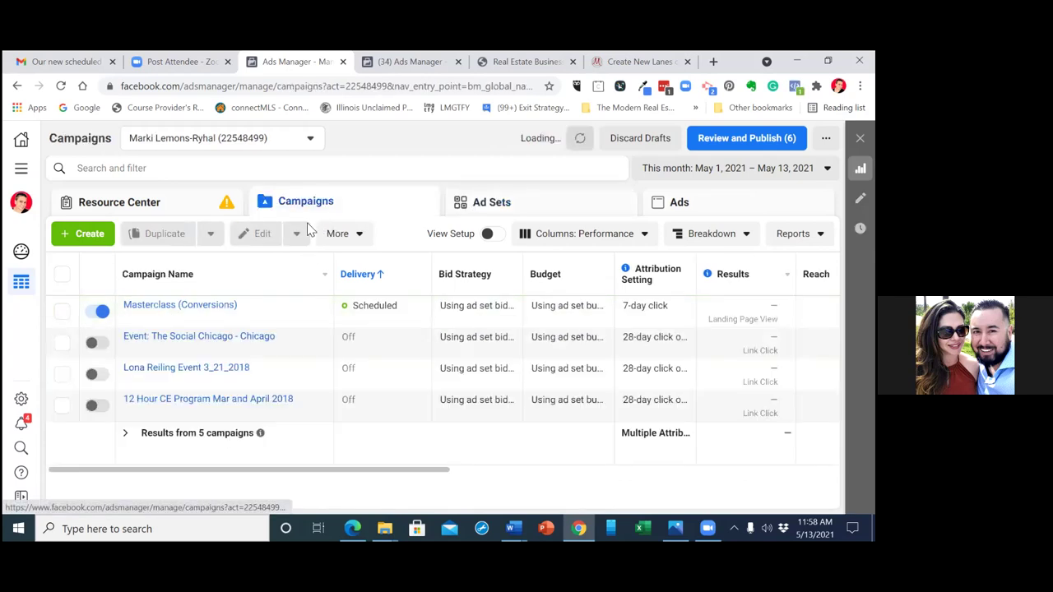
{"action": "left_click", "coordinate": [62, 313]}
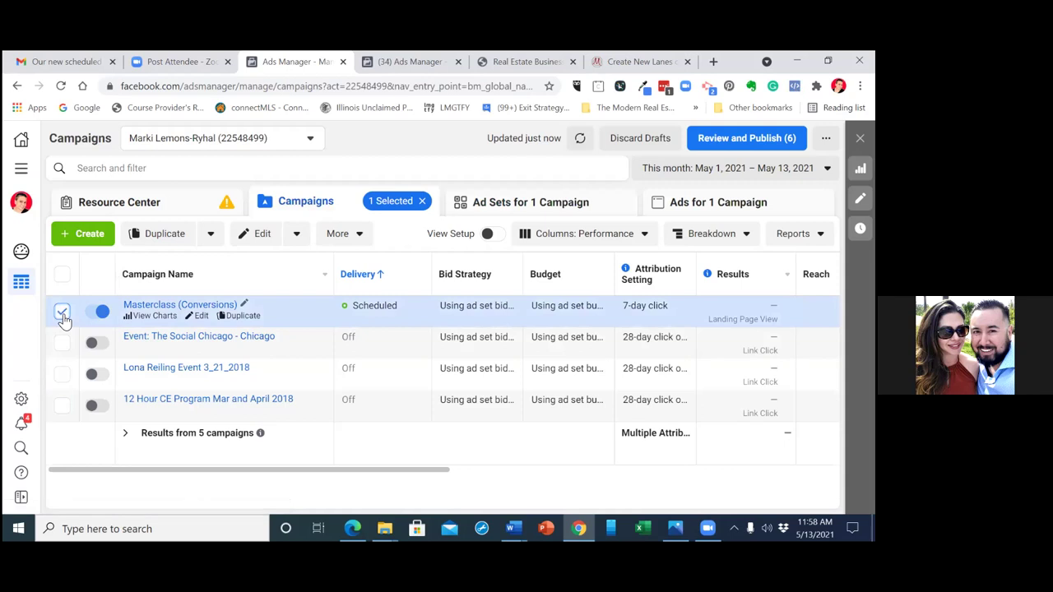
{"action": "left_click", "coordinate": [546, 209]}
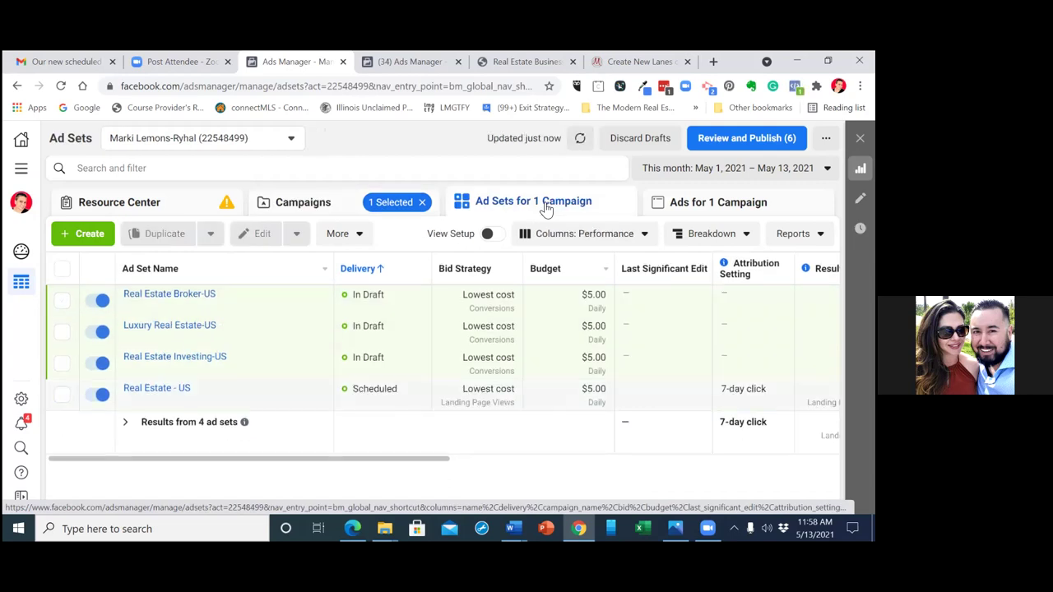
{"action": "left_click", "coordinate": [87, 234]}
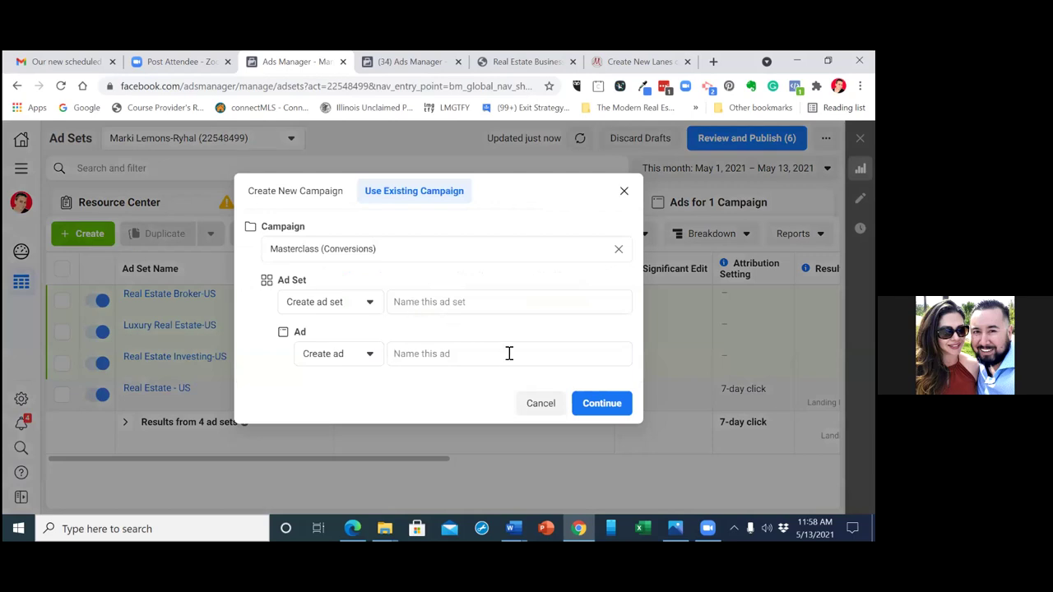
{"action": "left_click", "coordinate": [613, 405]}
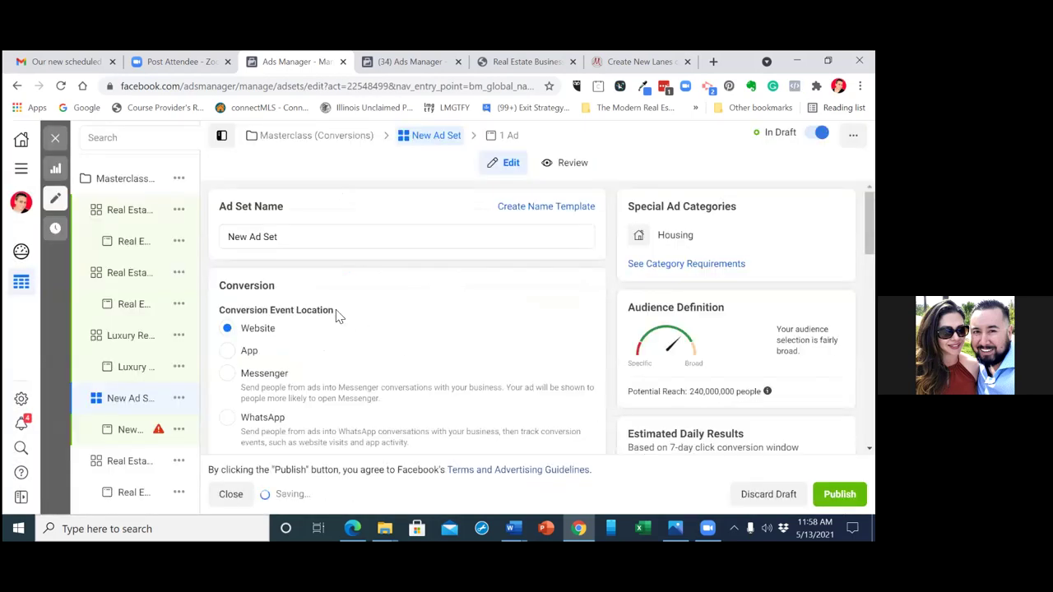
- Set the new ad set's daily budget to $5.00
{"action": "left_click", "coordinate": [839, 203]}
{"action": "scroll", "coordinate": [408, 321], "scroll_direction": "down", "scroll_amount": 7}
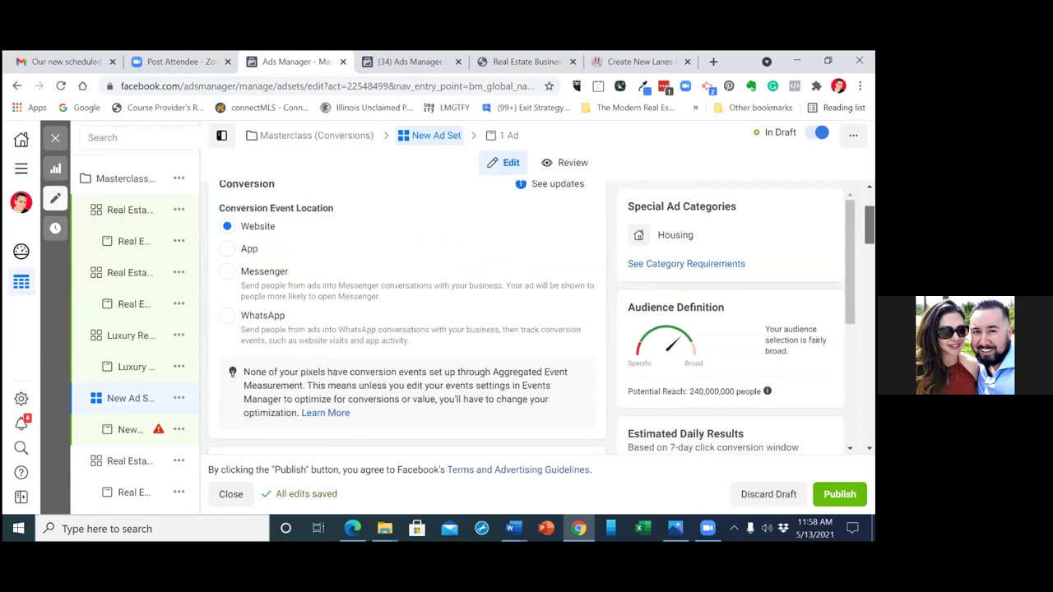
{"action": "scroll", "coordinate": [407, 320], "scroll_direction": "down", "scroll_amount": 3}
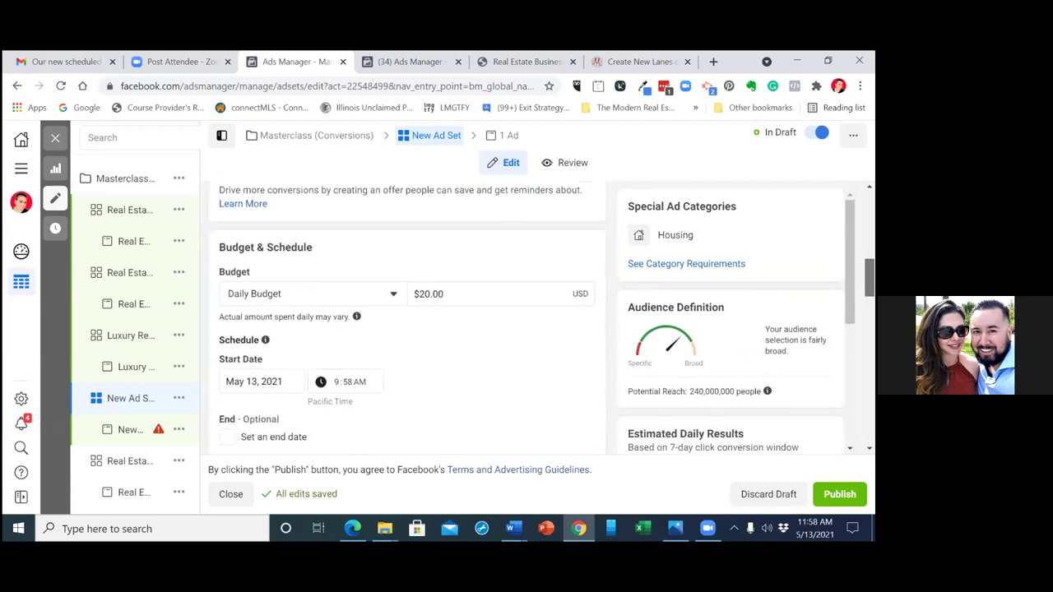
{"action": "left_click", "coordinate": [426, 292]}
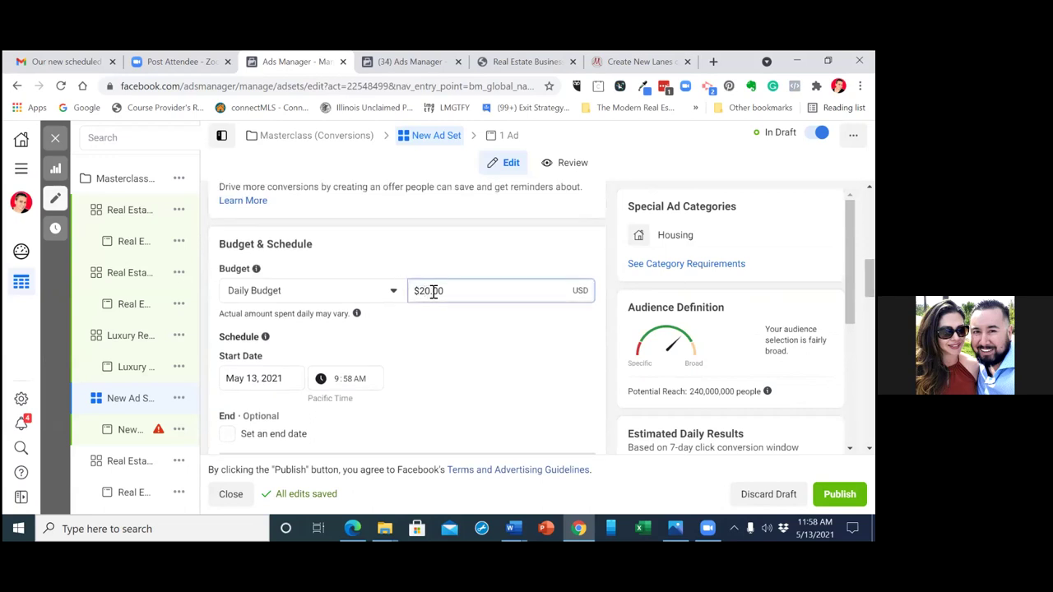
{"action": "key", "text": "BackSpace"}
{"action": "key", "text": "BackSpace"}
{"action": "type", "text": "5"}
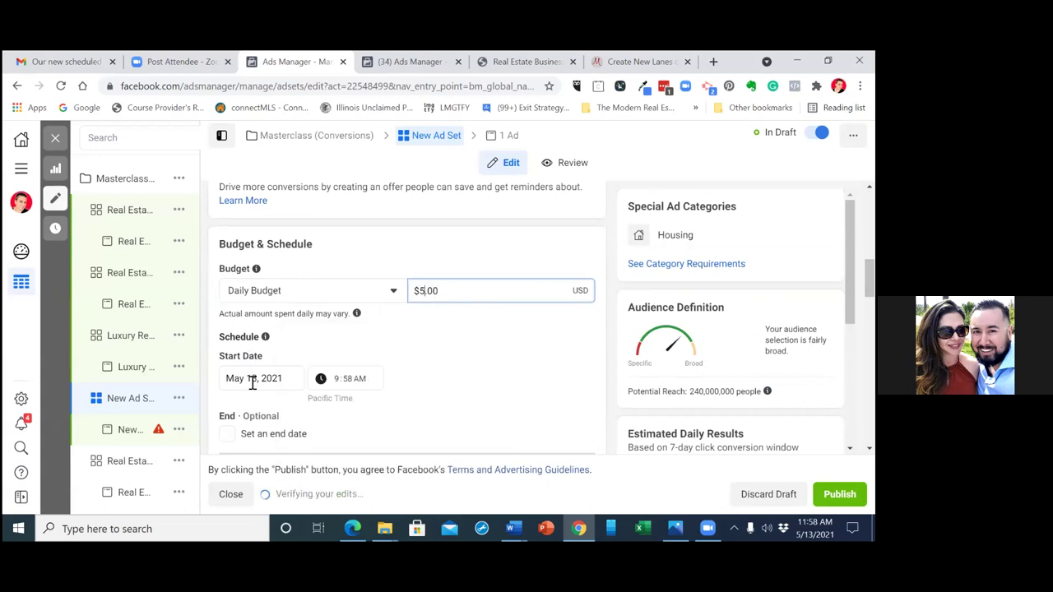
- Schedule the new ad set to start on May 14, 2021 at 6:00 AM
{"action": "left_click", "coordinate": [252, 380]}
{"action": "left_click", "coordinate": [344, 292]}
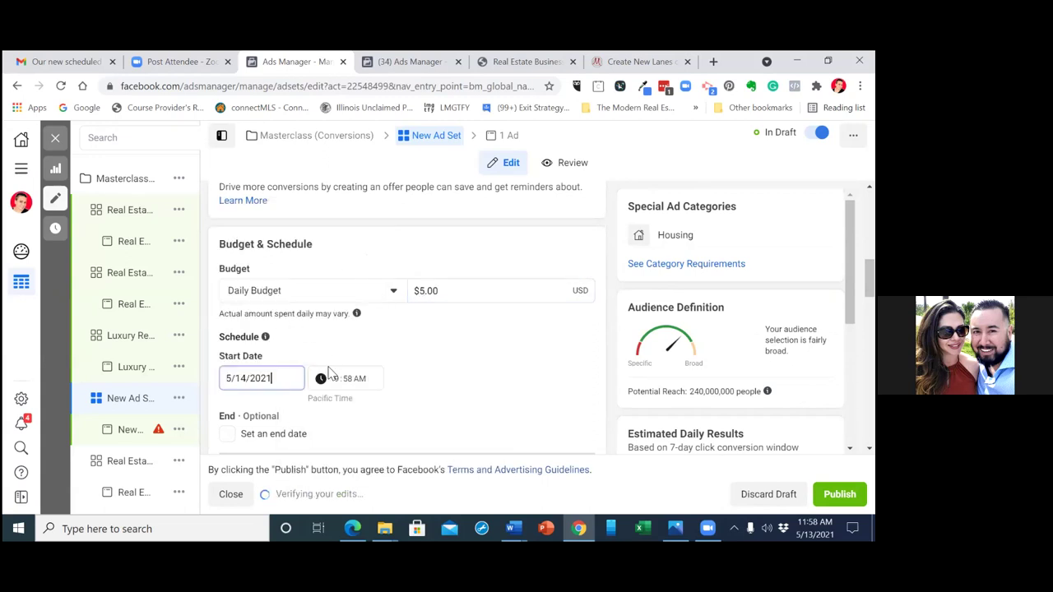
{"action": "left_click", "coordinate": [340, 385]}
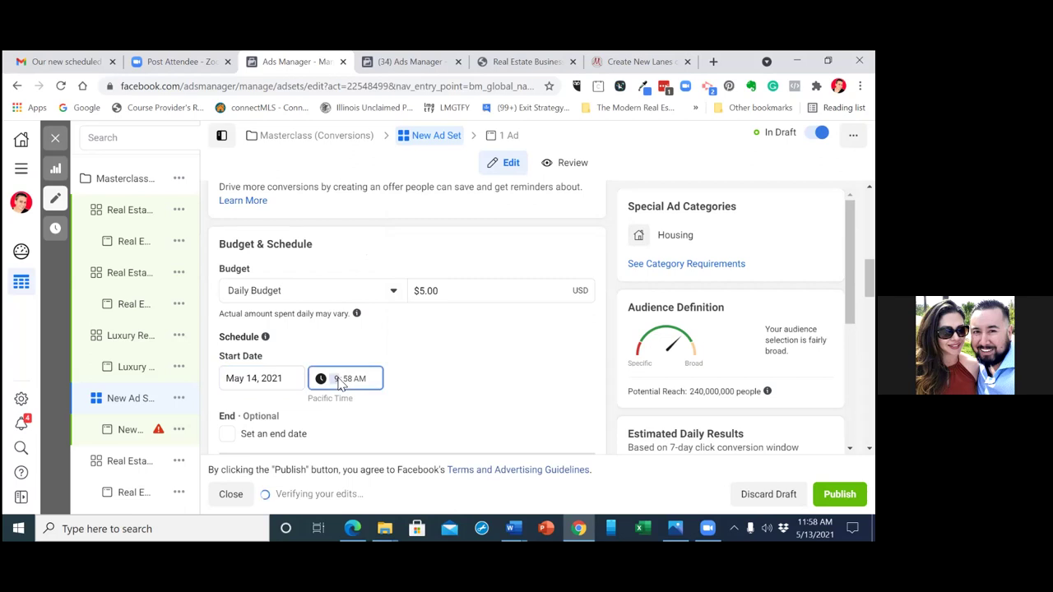
{"action": "left_click", "coordinate": [349, 380]}
{"action": "type", "text": "00"}
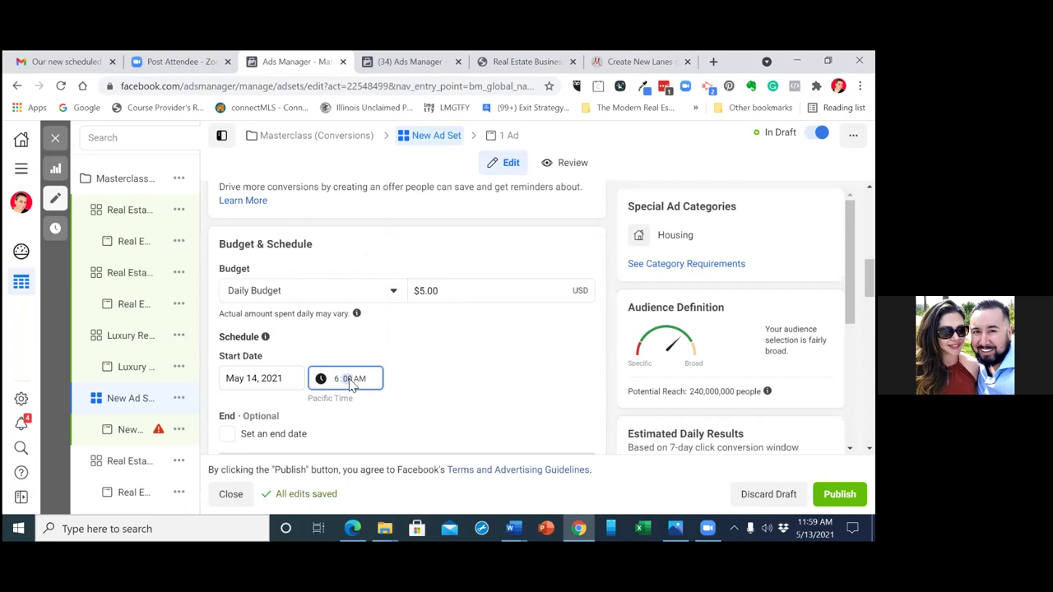
{"action": "left_click", "coordinate": [449, 371]}
- Add the Real estate interest to the new ad set's detailed targeting
{"action": "scroll", "coordinate": [407, 321], "scroll_direction": "down", "scroll_amount": 2}
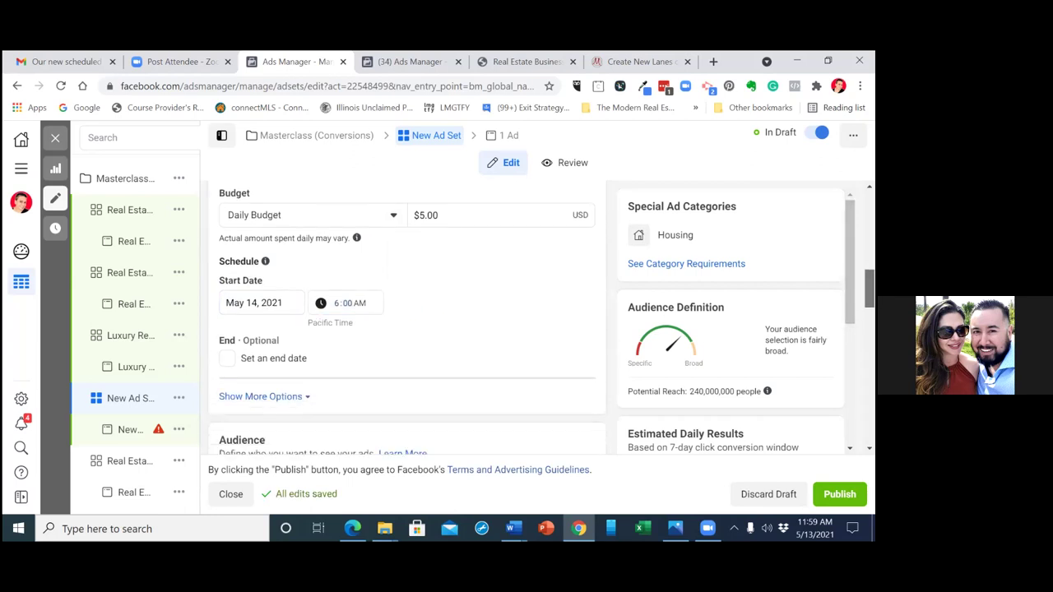
{"action": "scroll", "coordinate": [408, 320], "scroll_direction": "down", "scroll_amount": 3}
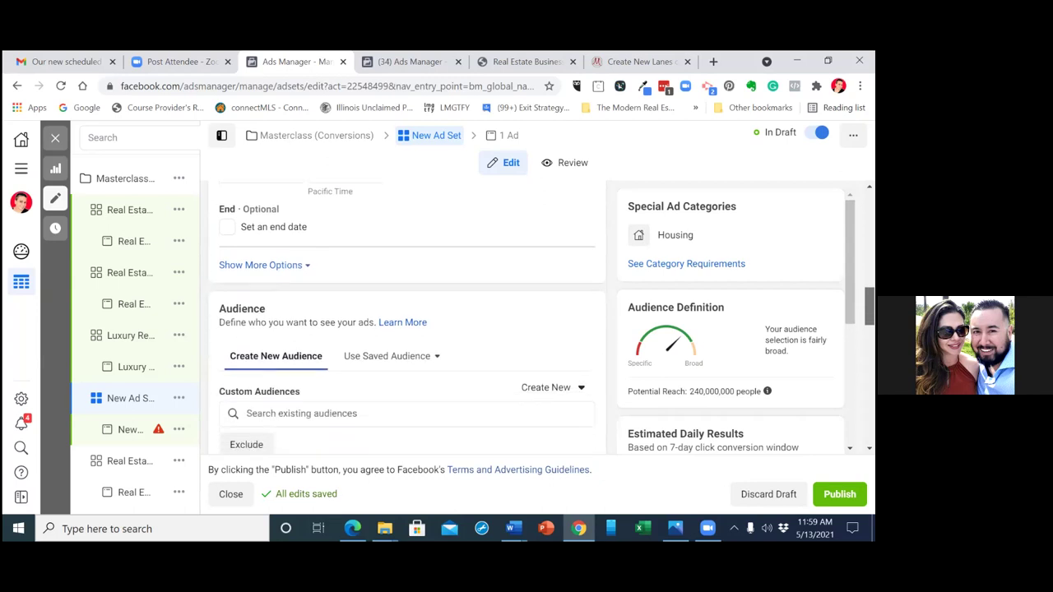
{"action": "scroll", "coordinate": [407, 321], "scroll_direction": "down", "scroll_amount": 3}
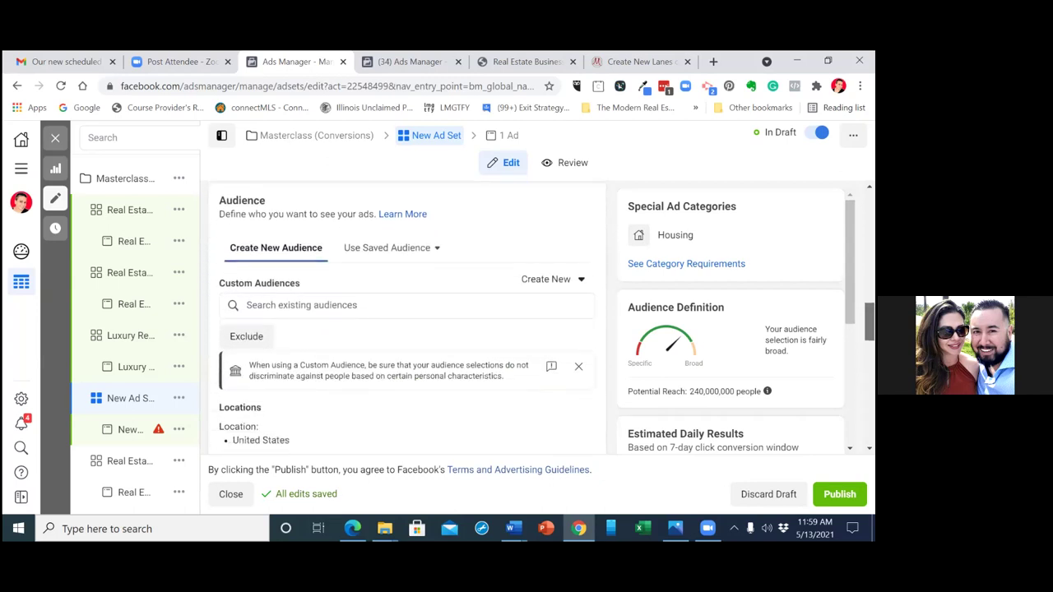
{"action": "scroll", "coordinate": [407, 321], "scroll_direction": "down", "scroll_amount": 1}
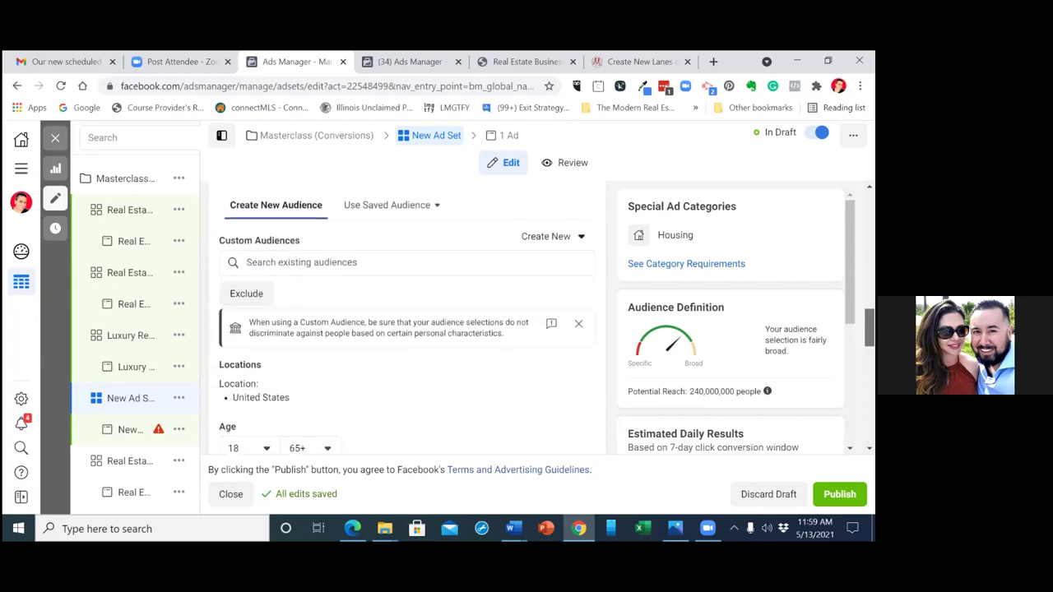
{"action": "scroll", "coordinate": [407, 321], "scroll_direction": "down", "scroll_amount": 6}
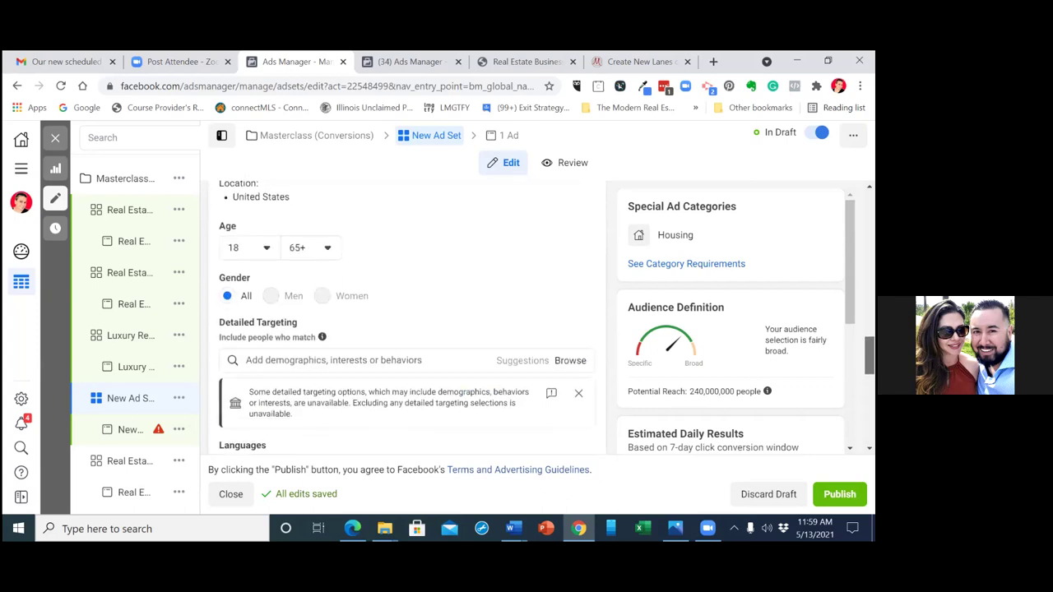
{"action": "left_click", "coordinate": [405, 338]}
{"action": "type", "text": "r"}
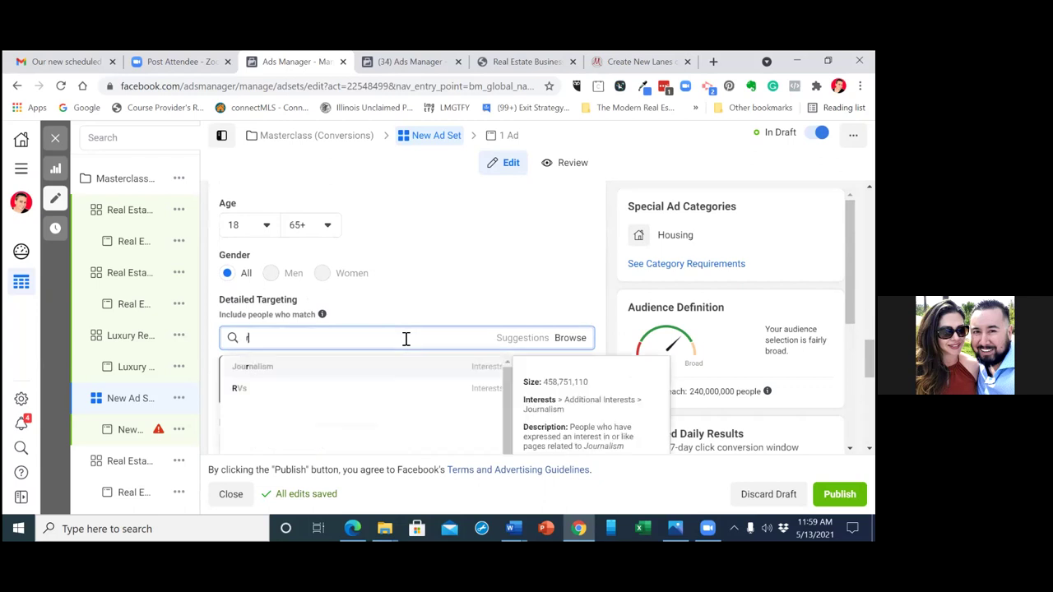
{"action": "type", "text": "eal"}
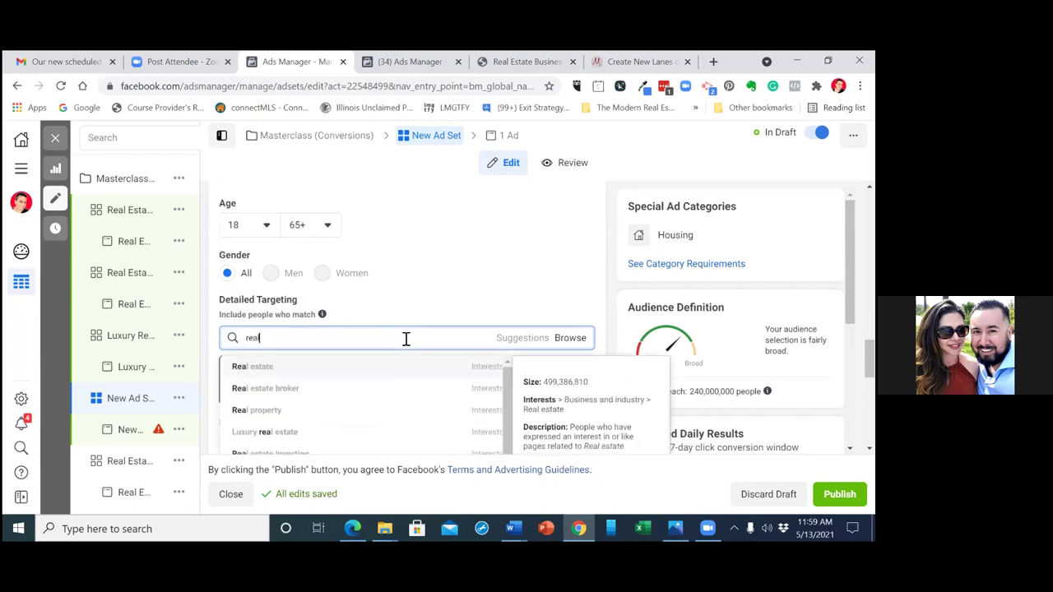
{"action": "type", "text": " estate"}
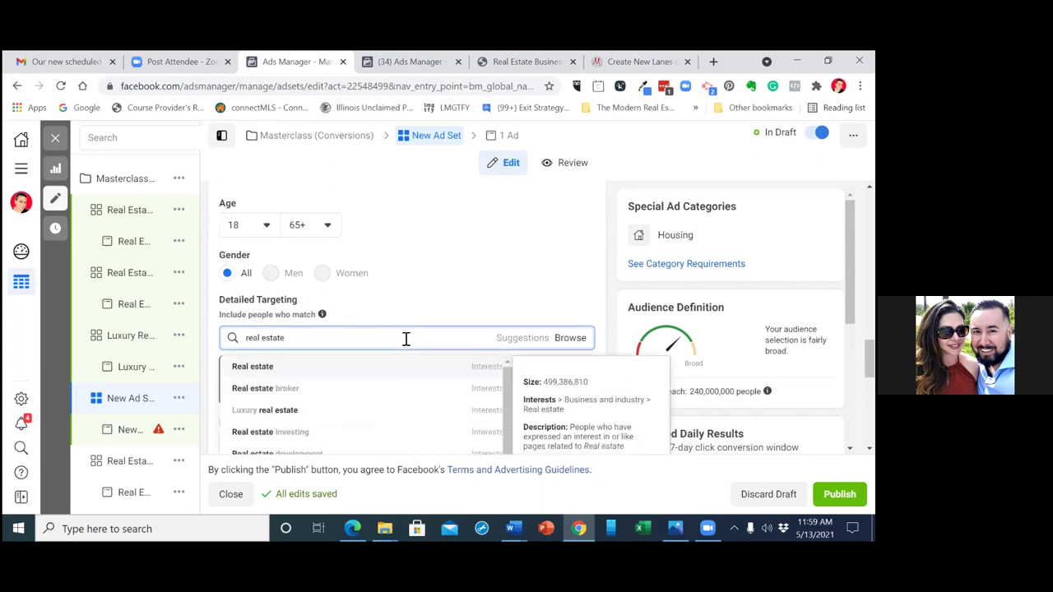
{"action": "left_click", "coordinate": [370, 370]}
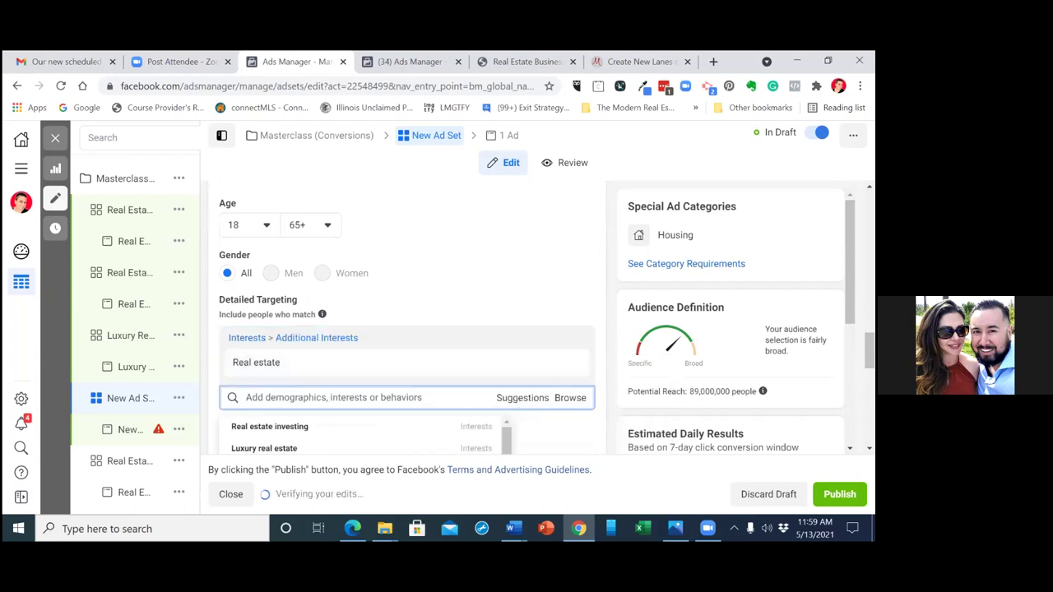
- Replace the Real estate interest in the detailed targeting with Zillow, picked from the suggested interests
{"action": "scroll", "coordinate": [407, 329], "scroll_direction": "down", "scroll_amount": 3}
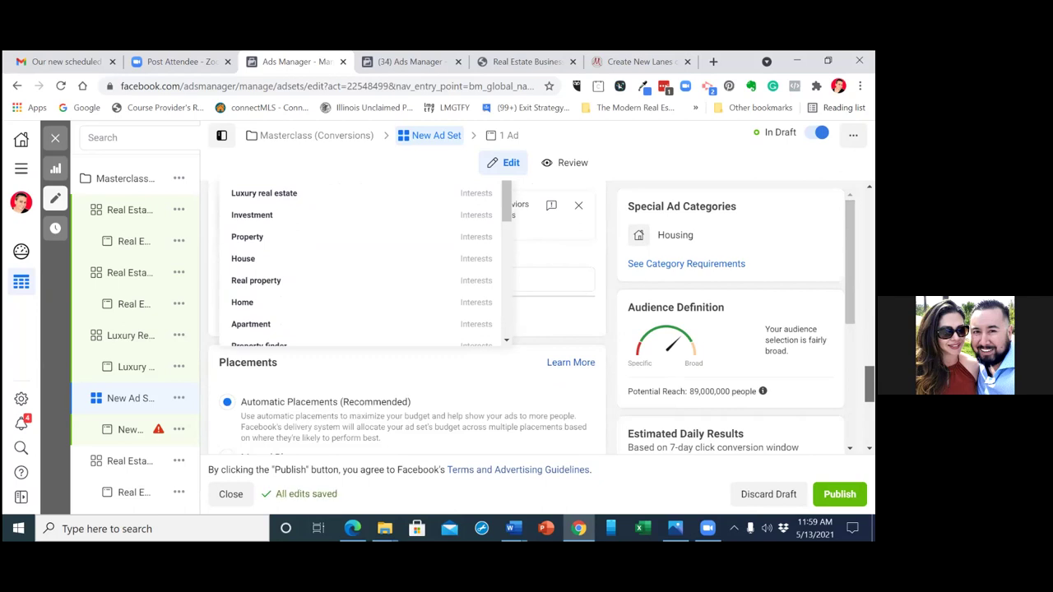
{"action": "scroll", "coordinate": [567, 247], "scroll_direction": "up", "scroll_amount": 1}
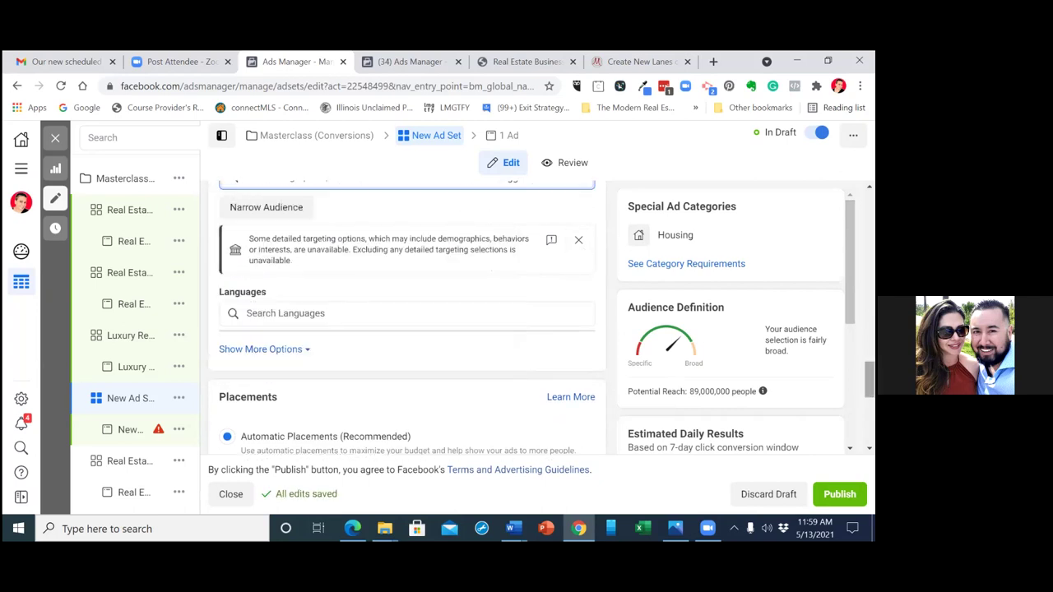
{"action": "scroll", "coordinate": [608, 238], "scroll_direction": "up", "scroll_amount": 1}
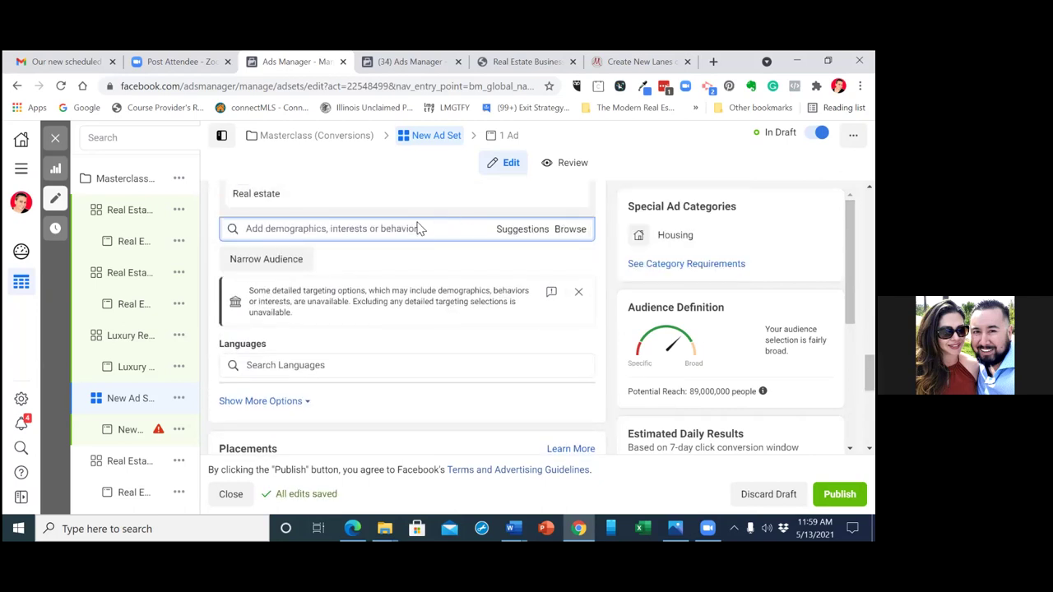
{"action": "left_click", "coordinate": [531, 235]}
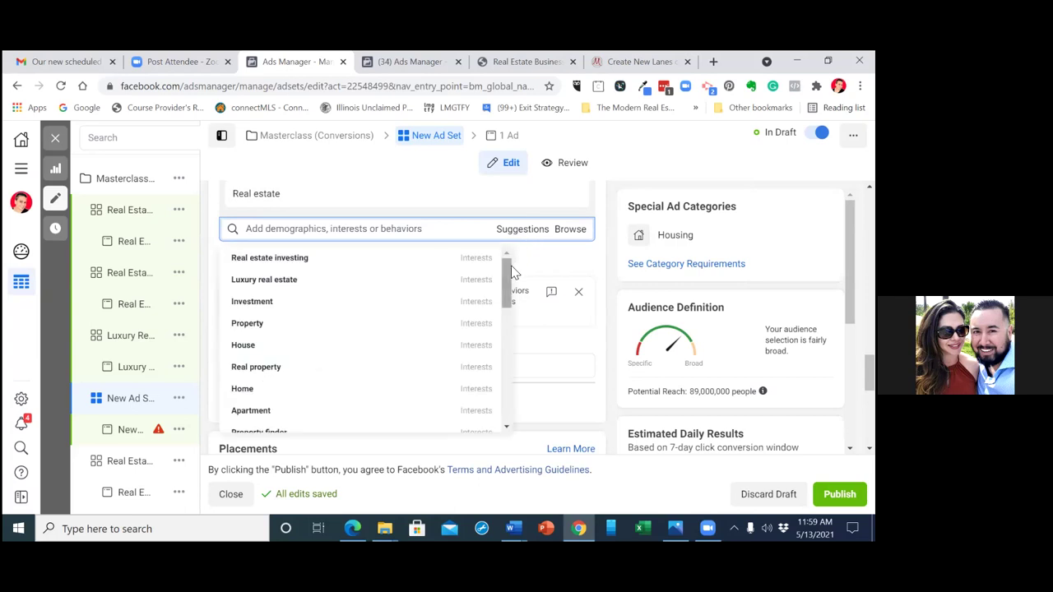
{"action": "left_click_drag", "start_coordinate": [505, 267], "coordinate": [500, 298]}
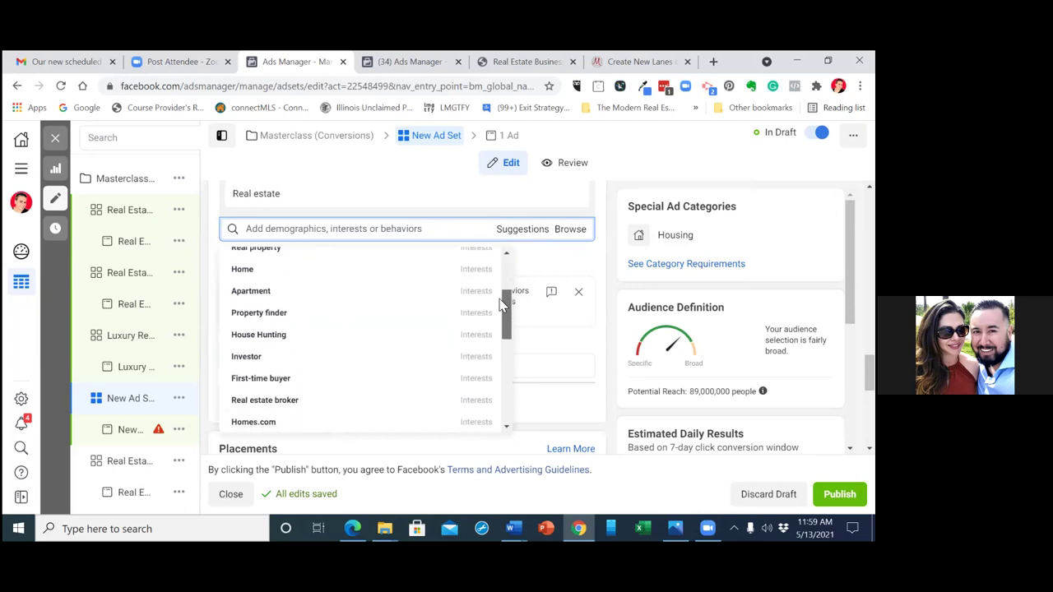
{"action": "mouse_move", "coordinate": [502, 305]}
{"action": "left_mouse_down"}
{"action": "mouse_move", "coordinate": [498, 354]}
{"action": "mouse_move", "coordinate": [502, 323]}
{"action": "left_mouse_up"}
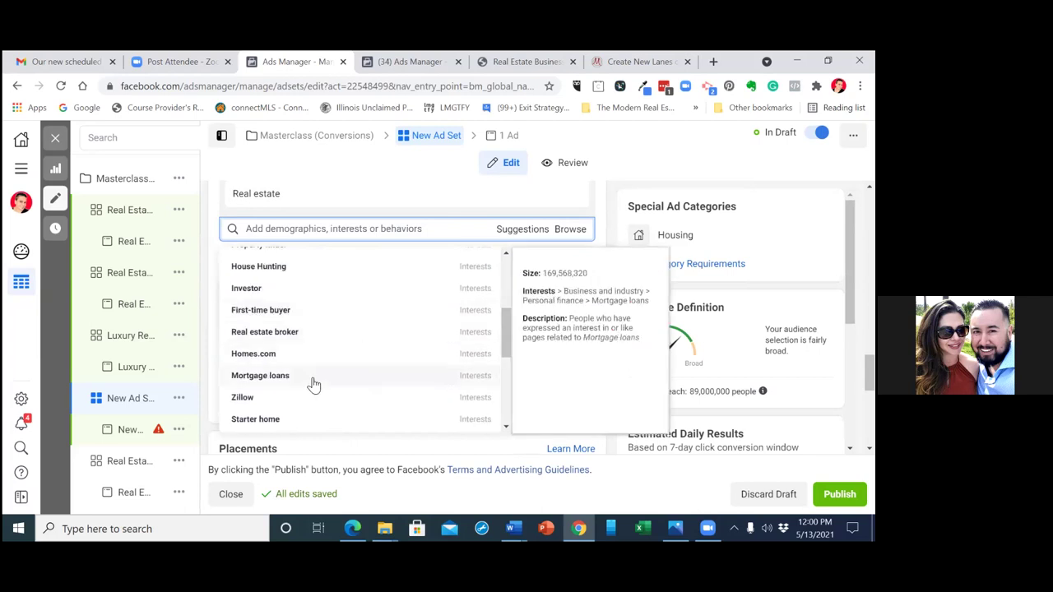
{"action": "left_click", "coordinate": [260, 399]}
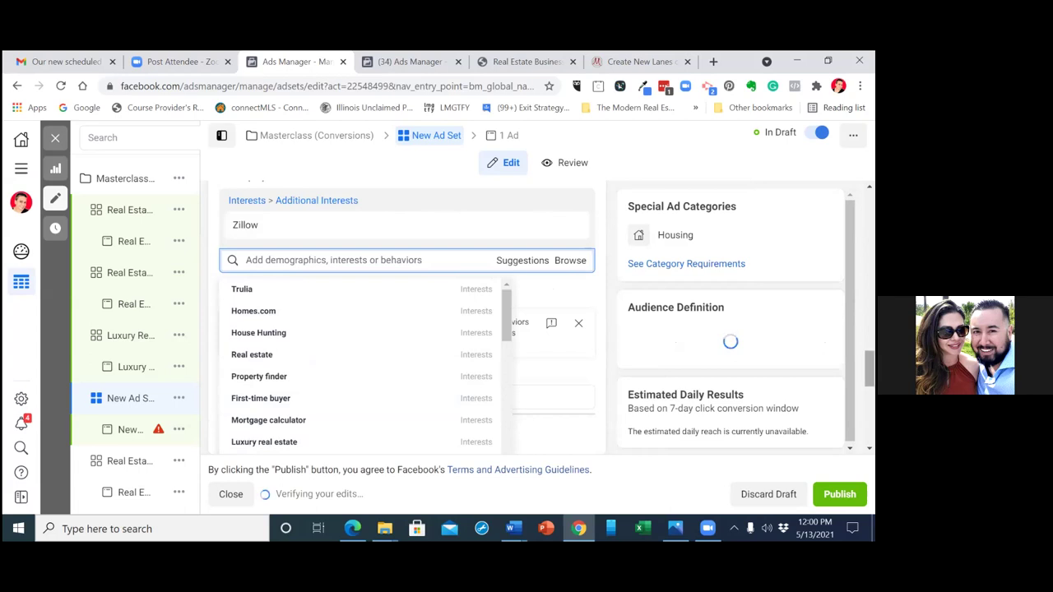
- Rename the new ad set as Zillow-US
{"action": "scroll", "coordinate": [450, 218], "scroll_direction": "up", "scroll_amount": 10}
{"action": "left_click", "coordinate": [260, 239]}
{"action": "left_click", "coordinate": [294, 239]}
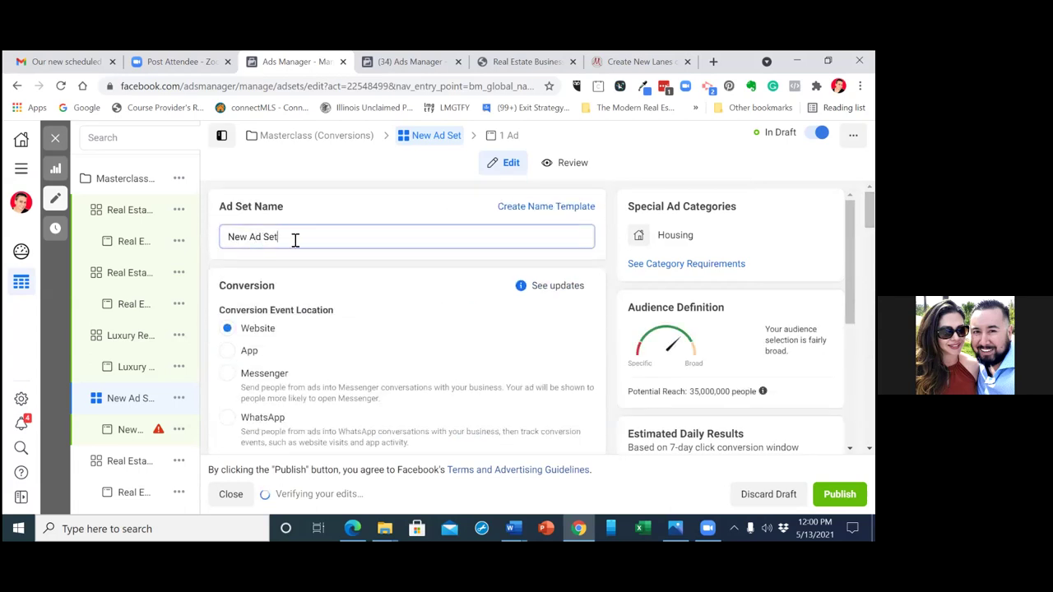
{"action": "key", "text": "BackSpace"}
{"action": "key", "text": "BackSpace"}
{"action": "key", "text": "BackSpace"}
{"action": "key", "text": "BackSpace"}
{"action": "key", "text": "BackSpace"}
{"action": "key", "text": "BackSpace"}
{"action": "key", "text": "BackSpace"}
{"action": "key", "text": "BackSpace"}
{"action": "key", "text": "BackSpace"}
{"action": "key", "text": "BackSpace"}
{"action": "type", "text": "Zill"}
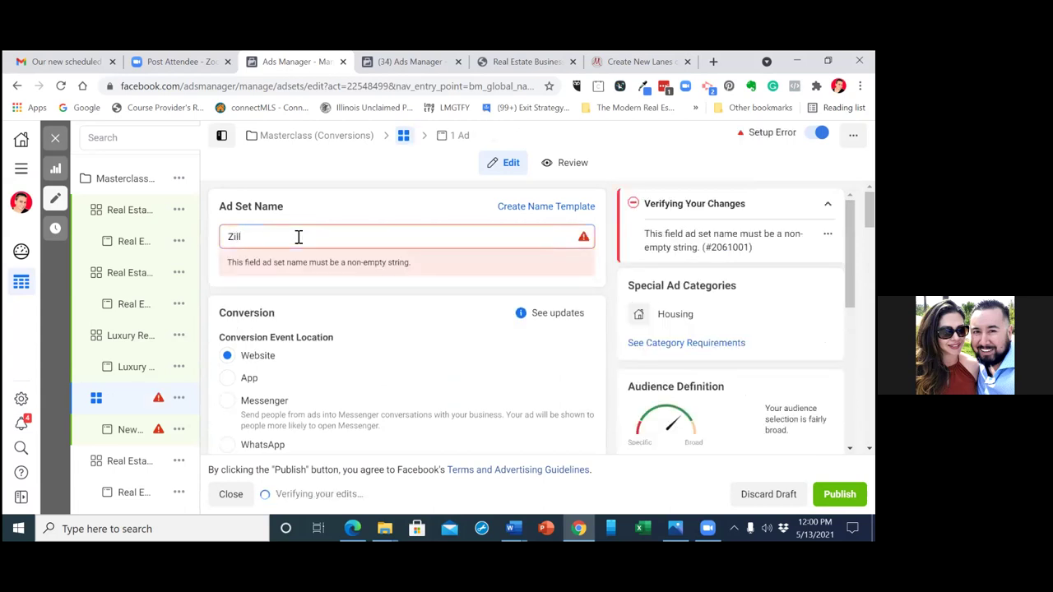
{"action": "type", "text": "ow-"}
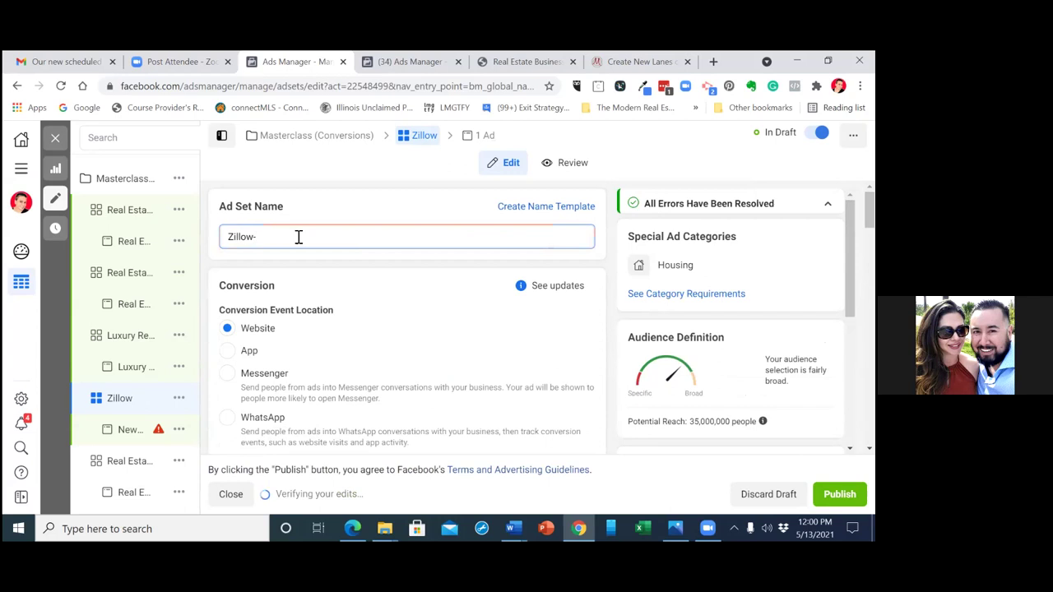
{"action": "type", "text": "US"}
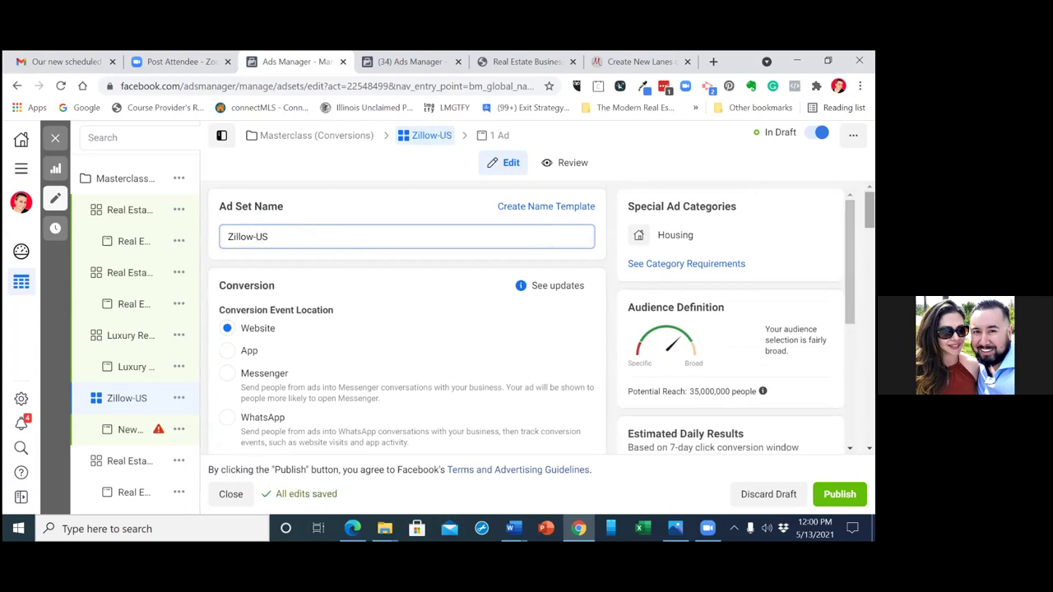
- Set the audience language of the Zillow-US ad set to English (All)
{"action": "scroll", "coordinate": [407, 320], "scroll_direction": "down", "scroll_amount": 6}
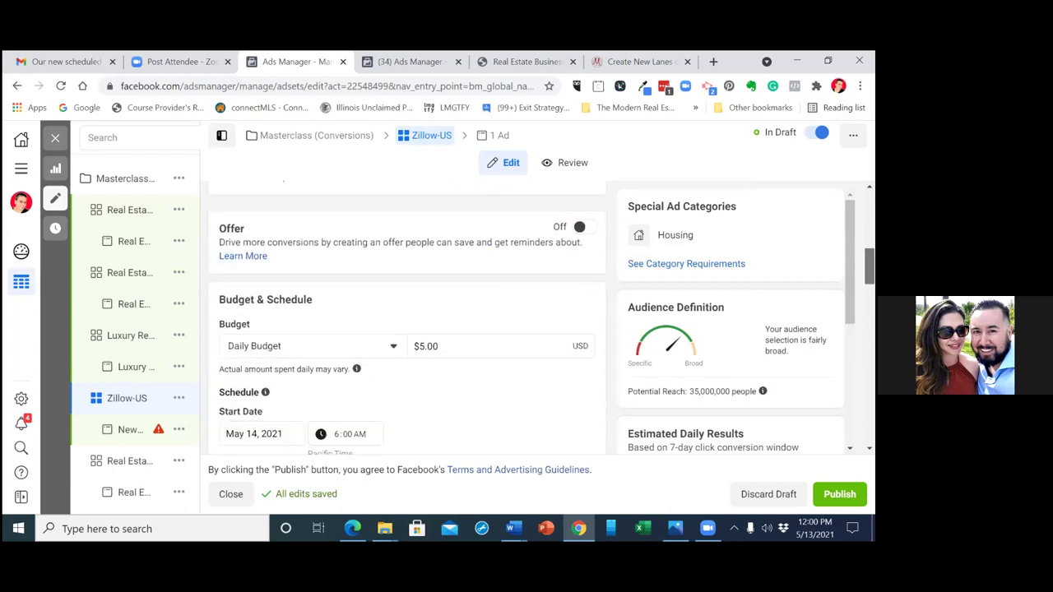
{"action": "scroll", "coordinate": [407, 321], "scroll_direction": "down", "scroll_amount": 3}
{"action": "scroll", "coordinate": [407, 321], "scroll_direction": "down", "scroll_amount": 8}
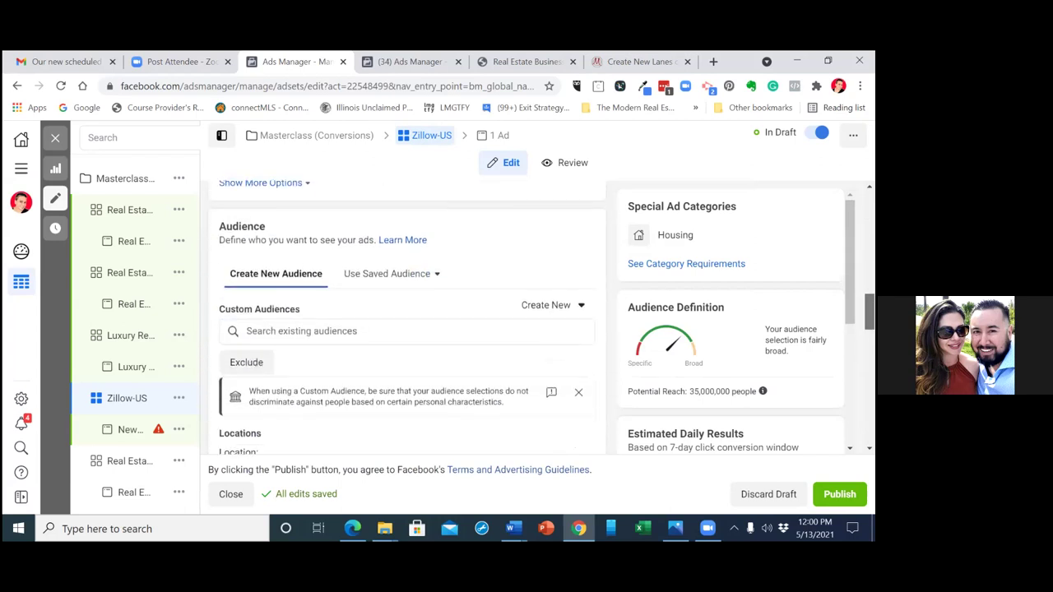
{"action": "scroll", "coordinate": [407, 321], "scroll_direction": "down", "scroll_amount": 3}
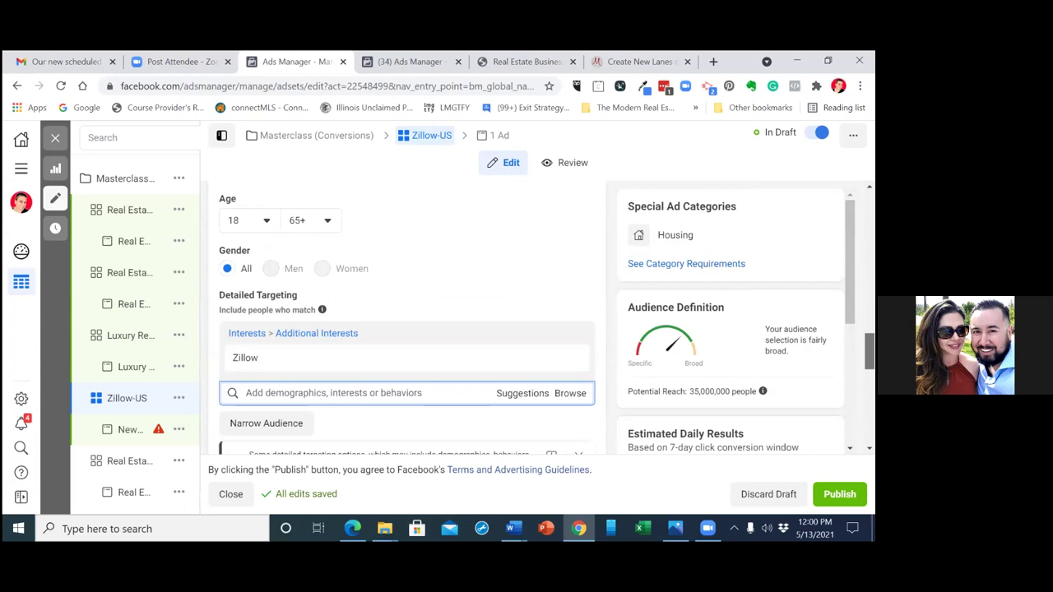
{"action": "scroll", "coordinate": [615, 389], "scroll_direction": "down", "scroll_amount": 4}
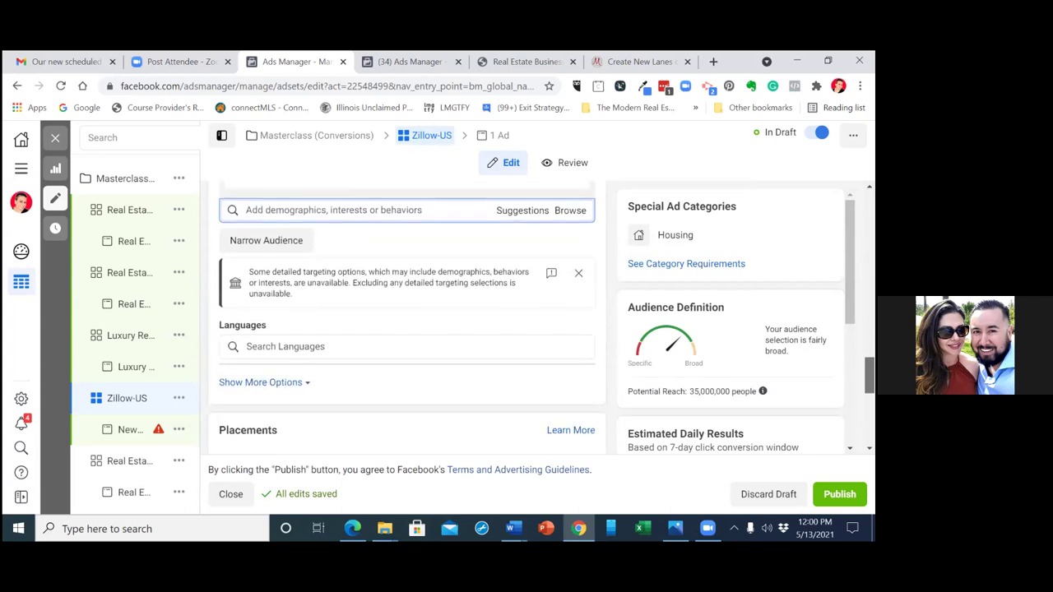
{"action": "left_click", "coordinate": [317, 283]}
{"action": "type", "text": "E"}
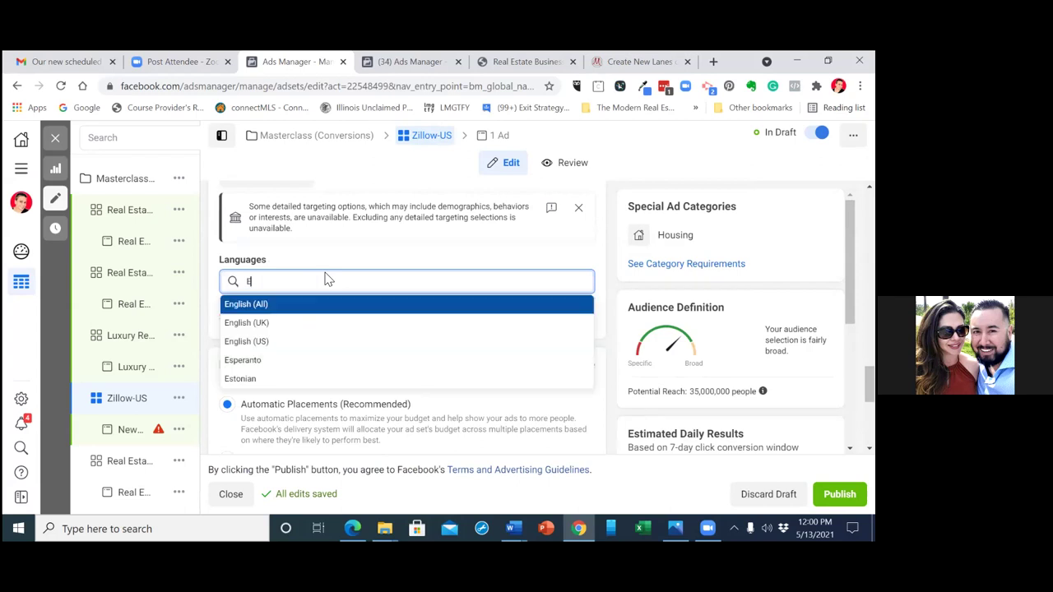
{"action": "type", "text": "nglish"}
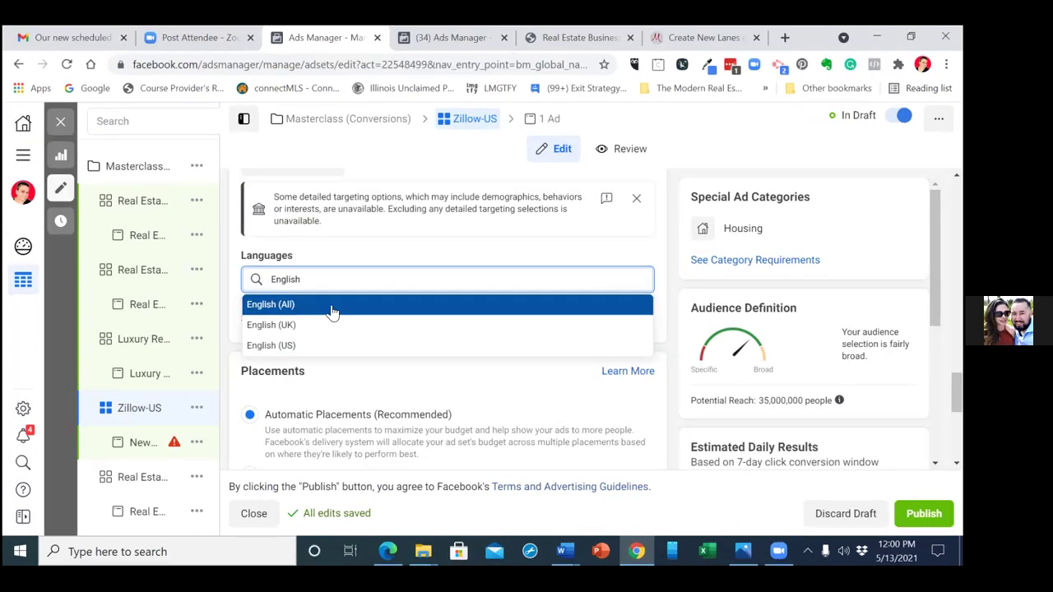
{"action": "left_click", "coordinate": [300, 305]}
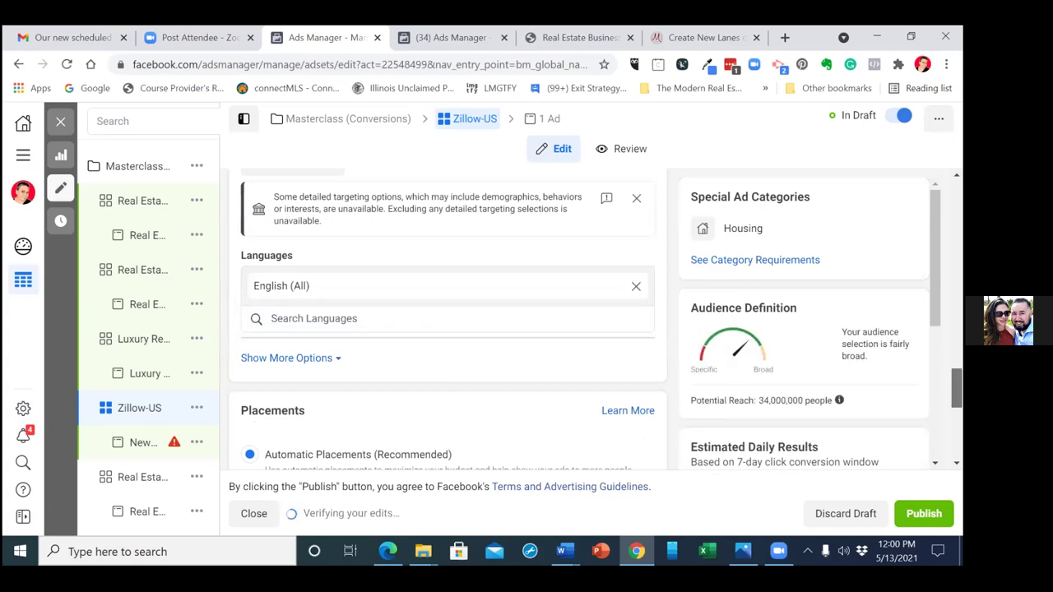
- Open the new ad inside the Zillow-US ad set and rename it as Zillow-US
{"action": "scroll", "coordinate": [436, 315], "scroll_direction": "down", "scroll_amount": 2}
{"action": "scroll", "coordinate": [448, 321], "scroll_direction": "down", "scroll_amount": 3}
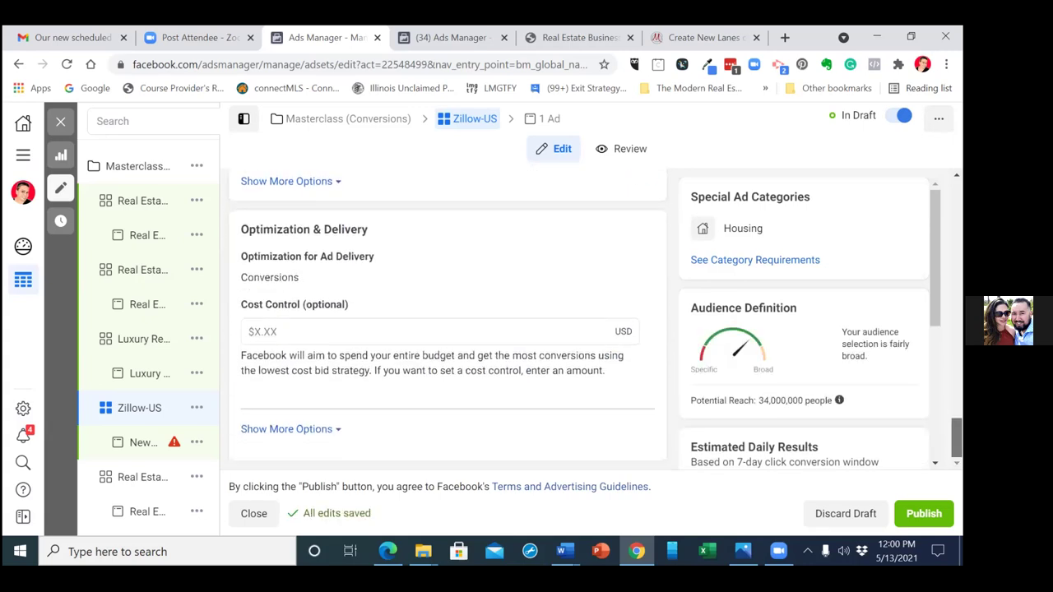
{"action": "scroll", "coordinate": [449, 321], "scroll_direction": "up", "scroll_amount": 10}
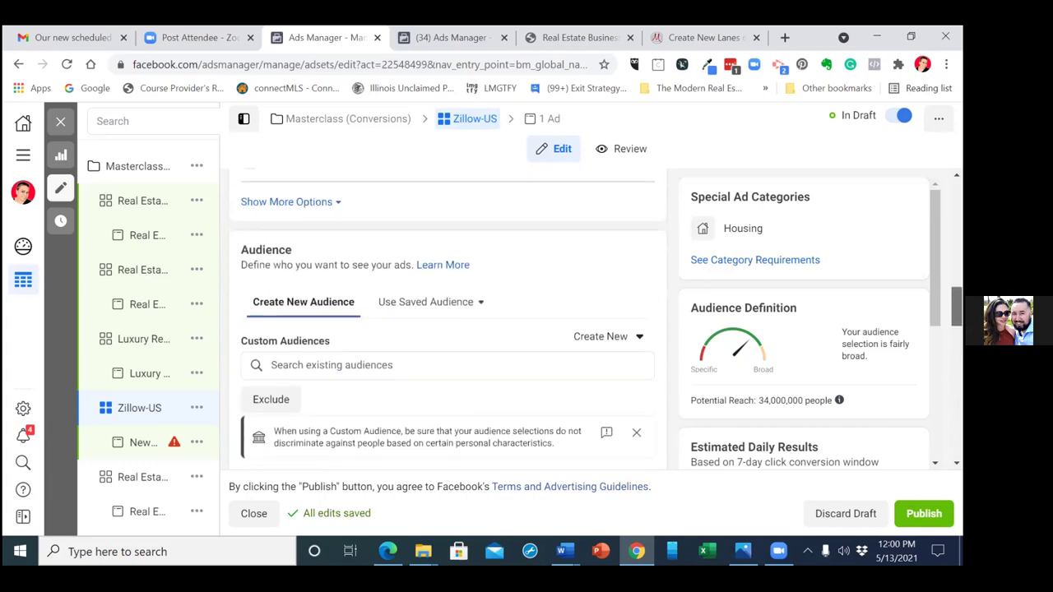
{"action": "scroll", "coordinate": [448, 320], "scroll_direction": "up", "scroll_amount": 5}
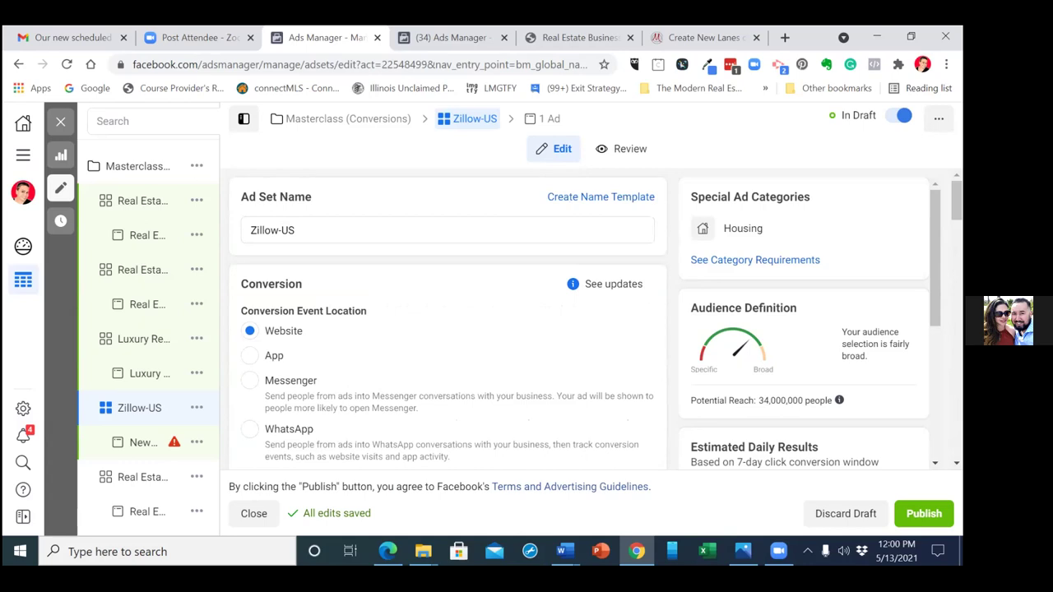
{"action": "left_click", "coordinate": [148, 448]}
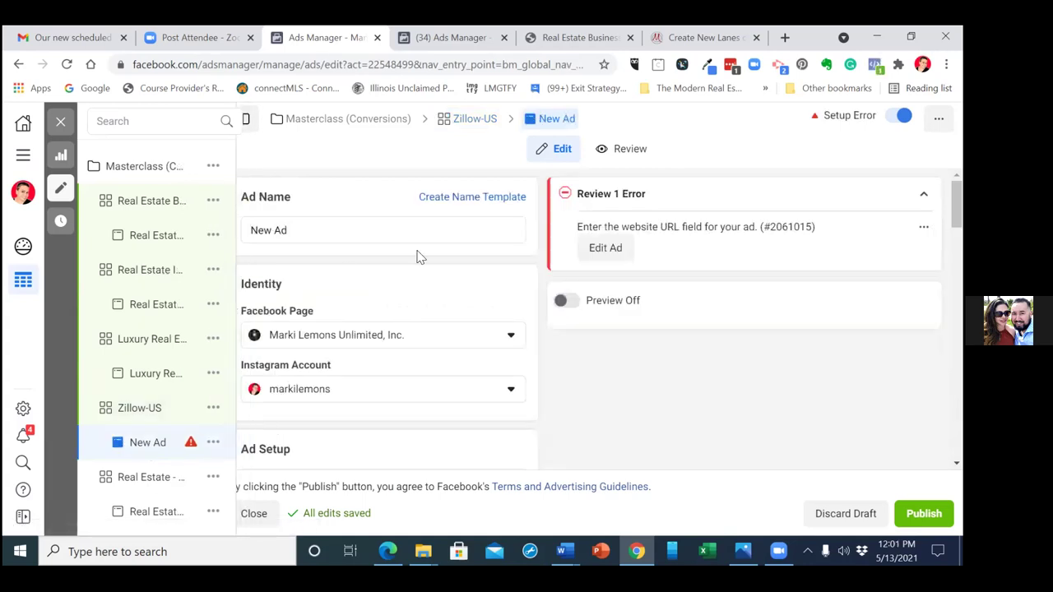
{"action": "left_click", "coordinate": [375, 231]}
{"action": "key", "text": "BackSpace"}
{"action": "key", "text": "BackSpace"}
{"action": "key", "text": "BackSpace"}
{"action": "key", "text": "BackSpace"}
{"action": "key", "text": "BackSpace"}
{"action": "key", "text": "BackSpace"}
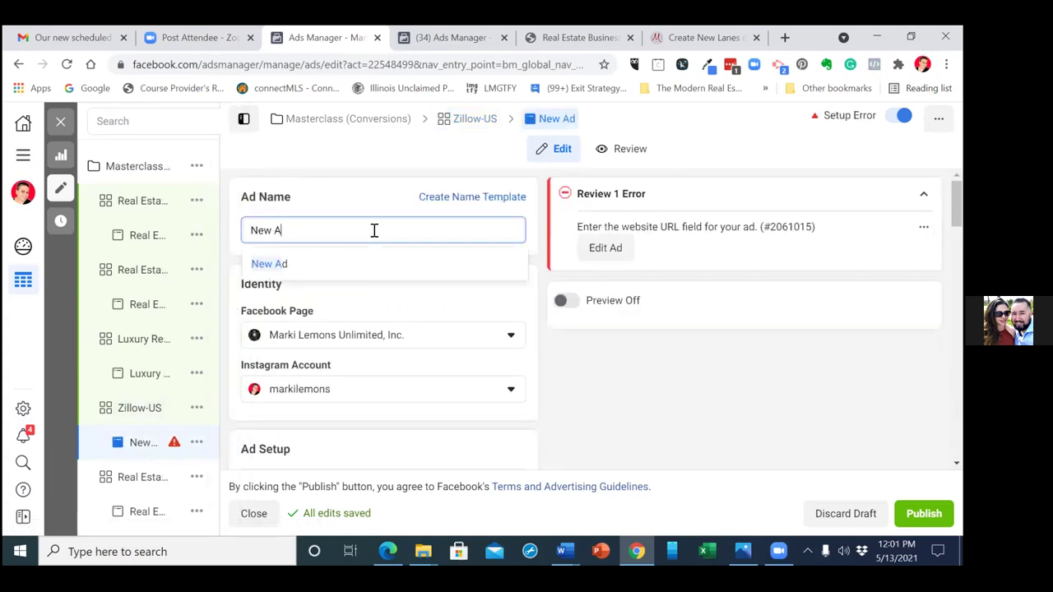
{"action": "type", "text": "Zillo"}
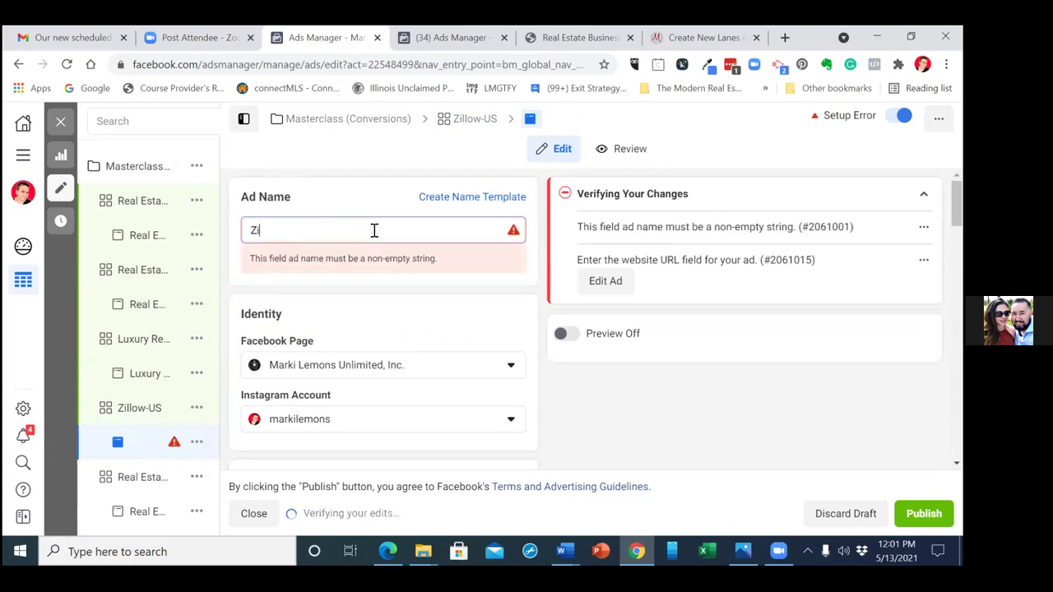
{"action": "type", "text": "w-US"}
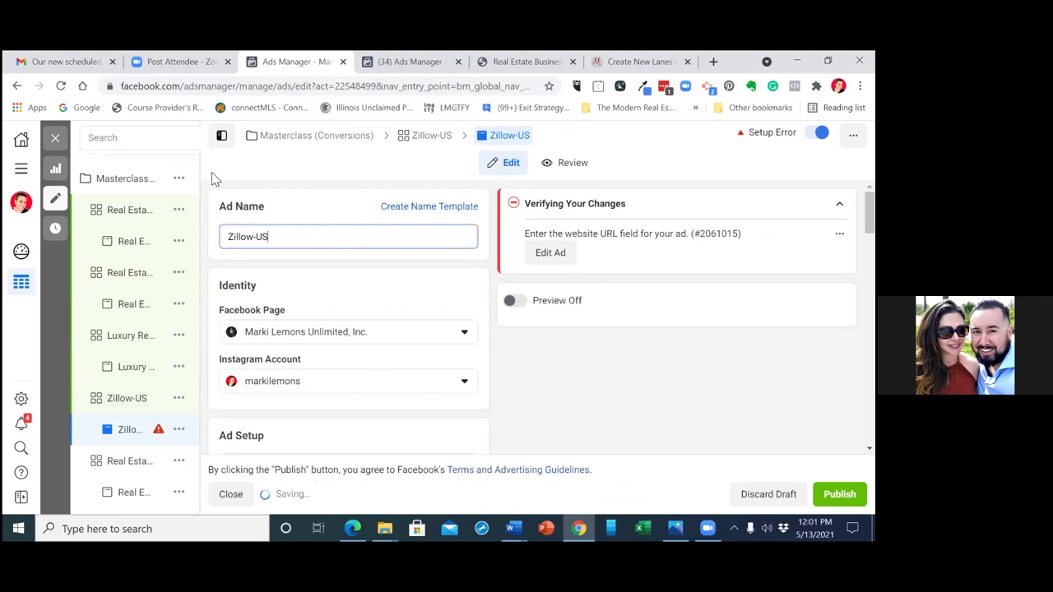
{"action": "scroll", "coordinate": [703, 286], "scroll_direction": "down", "scroll_amount": 3}
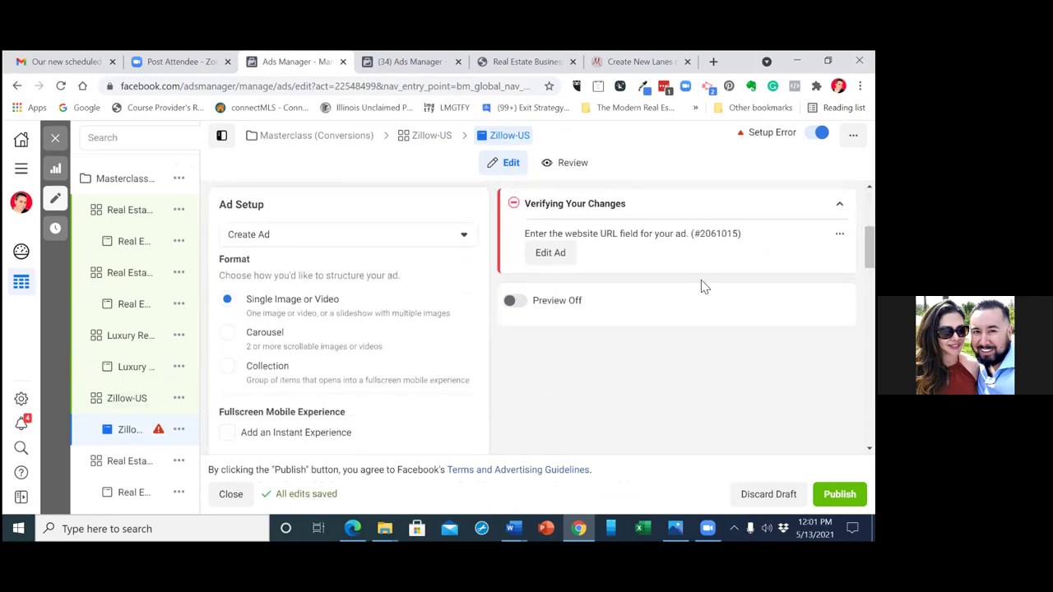
- Set the Zillow-US ad to use an existing post and check its creative, call to action and tracking settings
{"action": "left_click", "coordinate": [457, 236]}
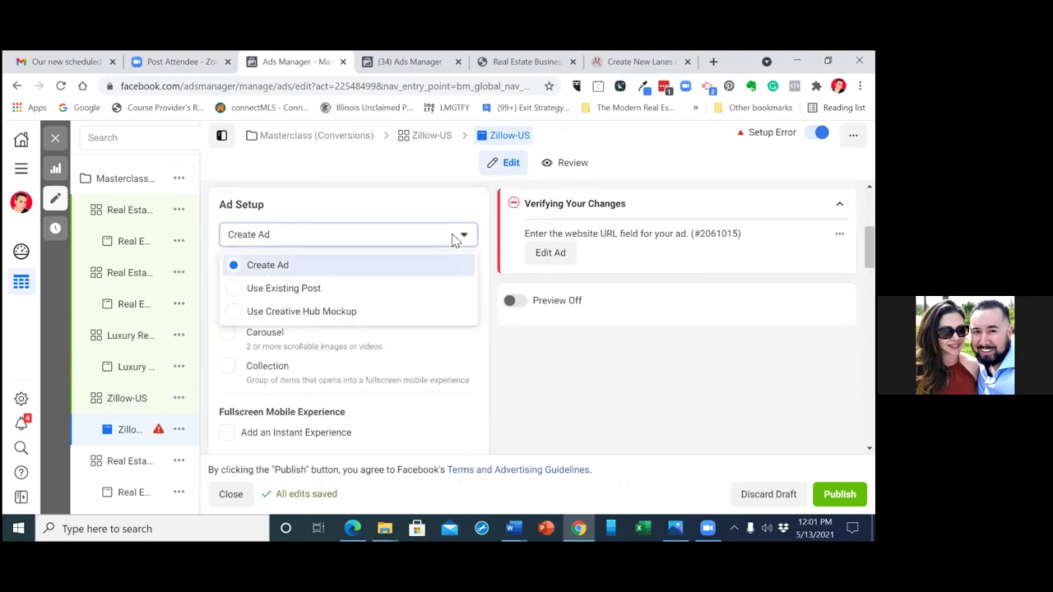
{"action": "left_click", "coordinate": [235, 290]}
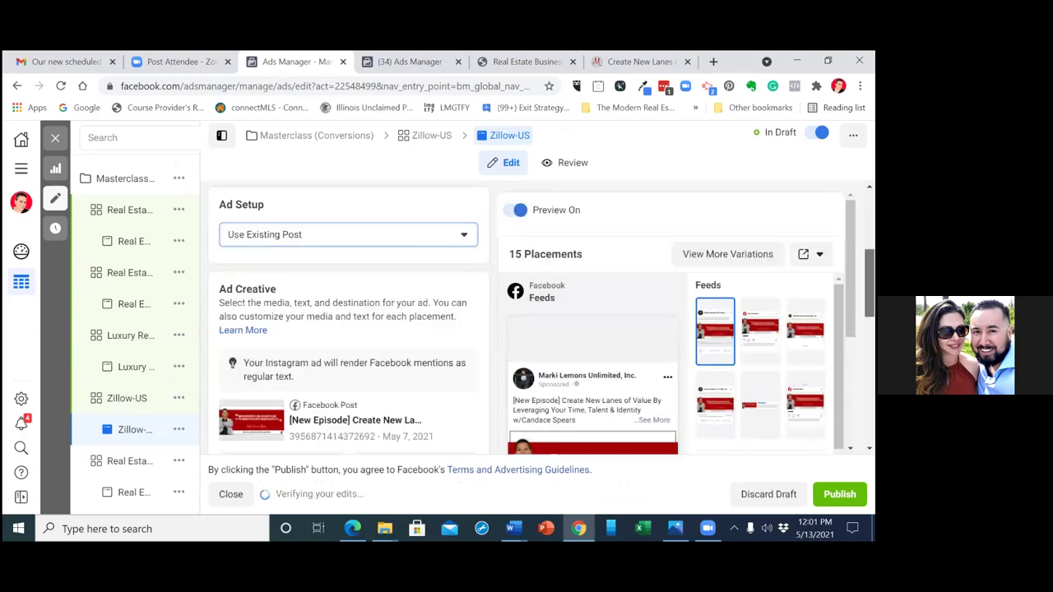
{"action": "scroll", "coordinate": [473, 282], "scroll_direction": "down", "scroll_amount": 2}
{"action": "scroll", "coordinate": [349, 317], "scroll_direction": "down", "scroll_amount": 4}
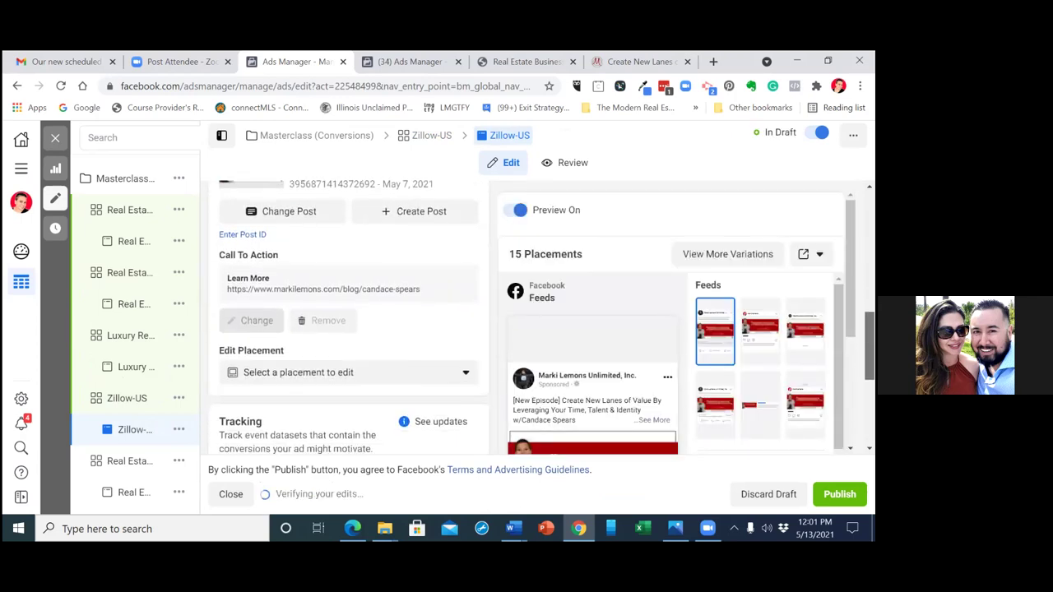
{"action": "scroll", "coordinate": [349, 316], "scroll_direction": "down", "scroll_amount": 2}
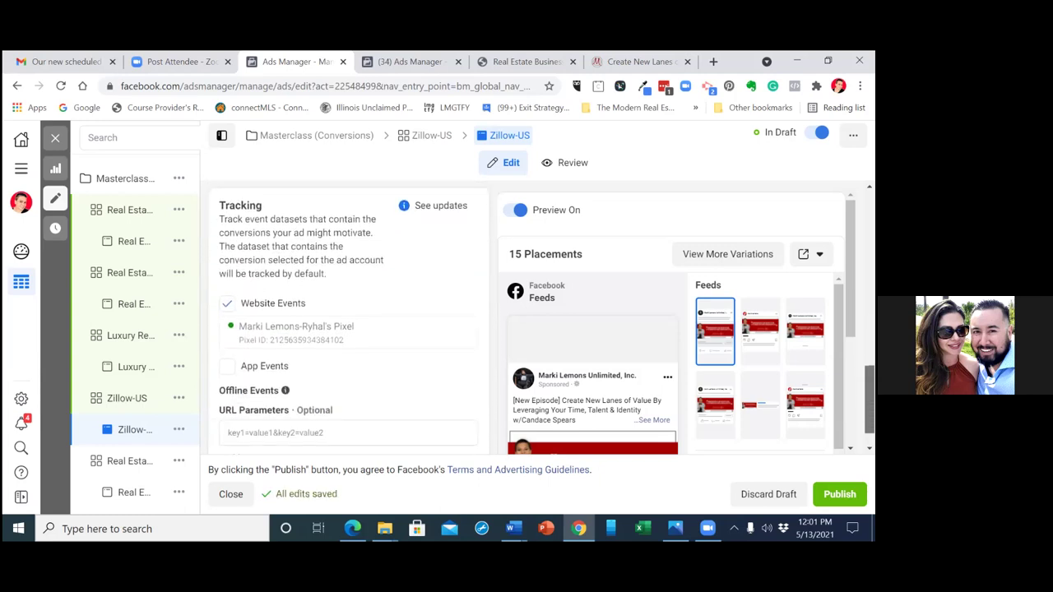
{"action": "scroll", "coordinate": [348, 317], "scroll_direction": "up", "scroll_amount": 12}
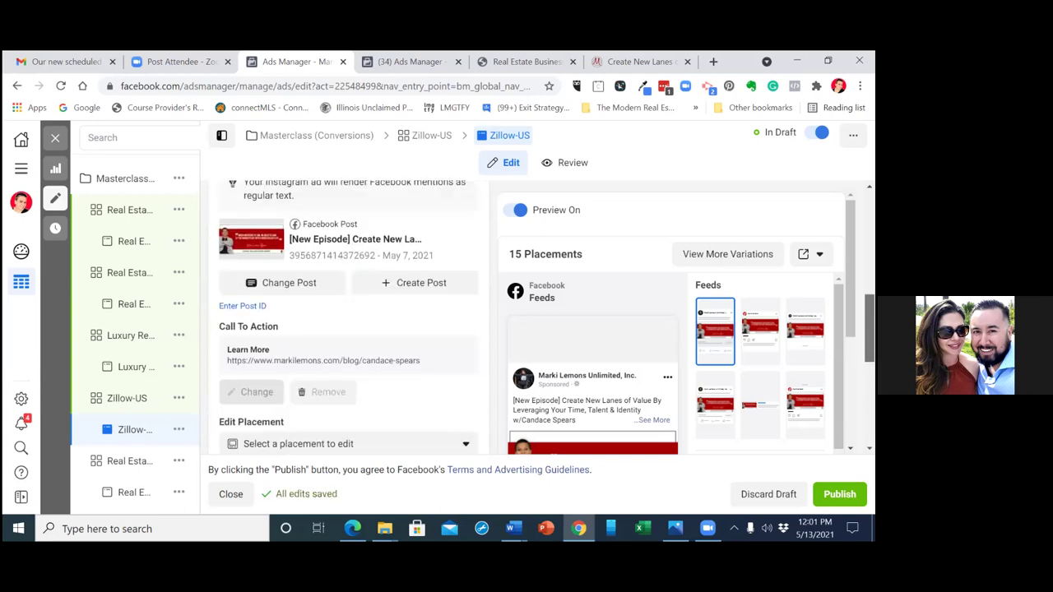
{"action": "scroll", "coordinate": [349, 317], "scroll_direction": "up", "scroll_amount": 2}
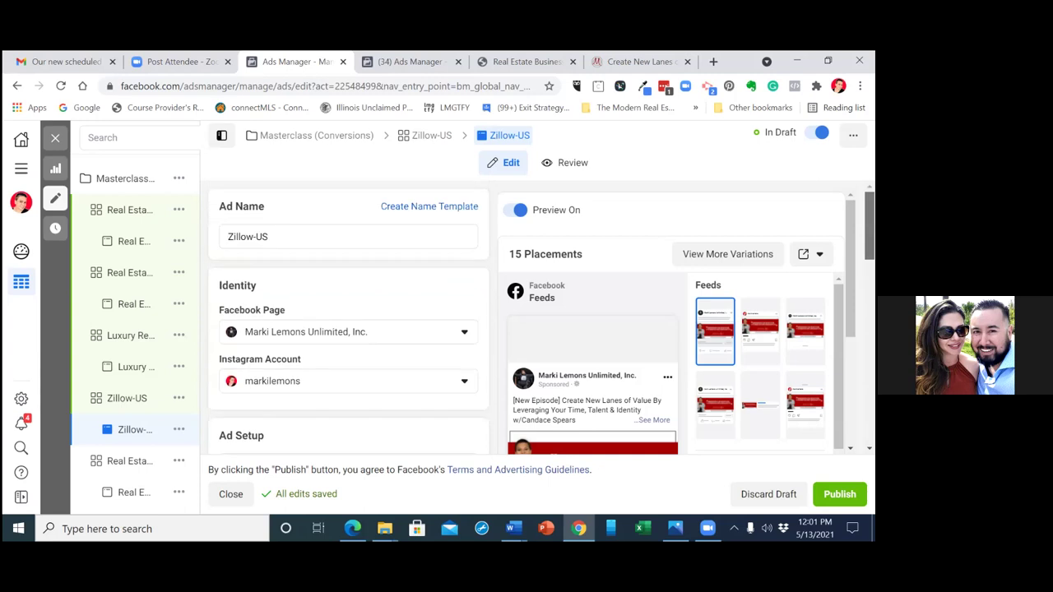
{"action": "scroll", "coordinate": [349, 317], "scroll_direction": "down", "scroll_amount": 14}
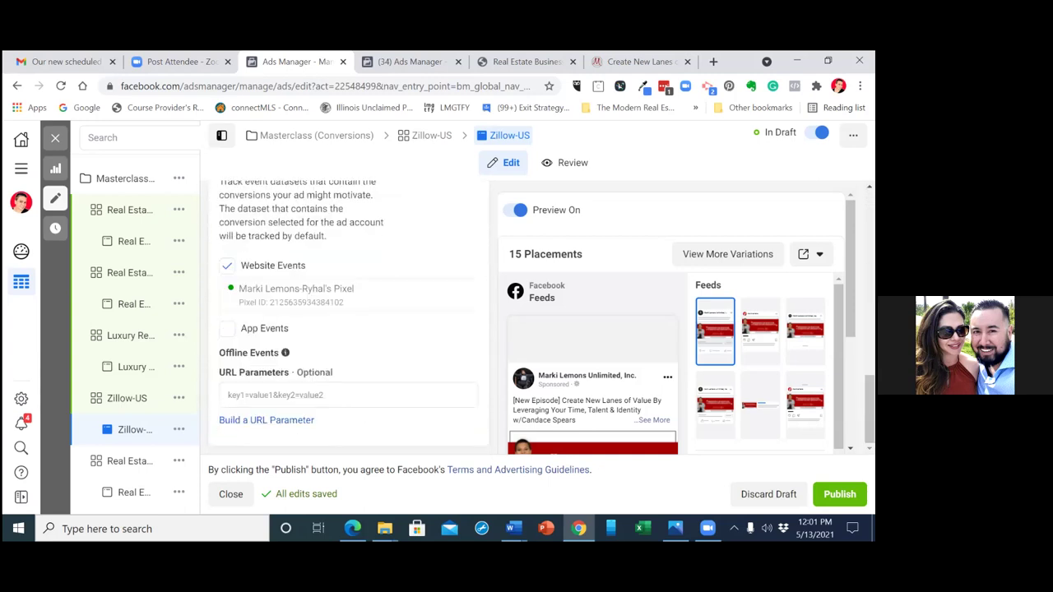
- Leave the ad editor without publishing the drafts, and clear the Zillow-US ad and ad set selections
{"action": "left_click", "coordinate": [56, 140]}
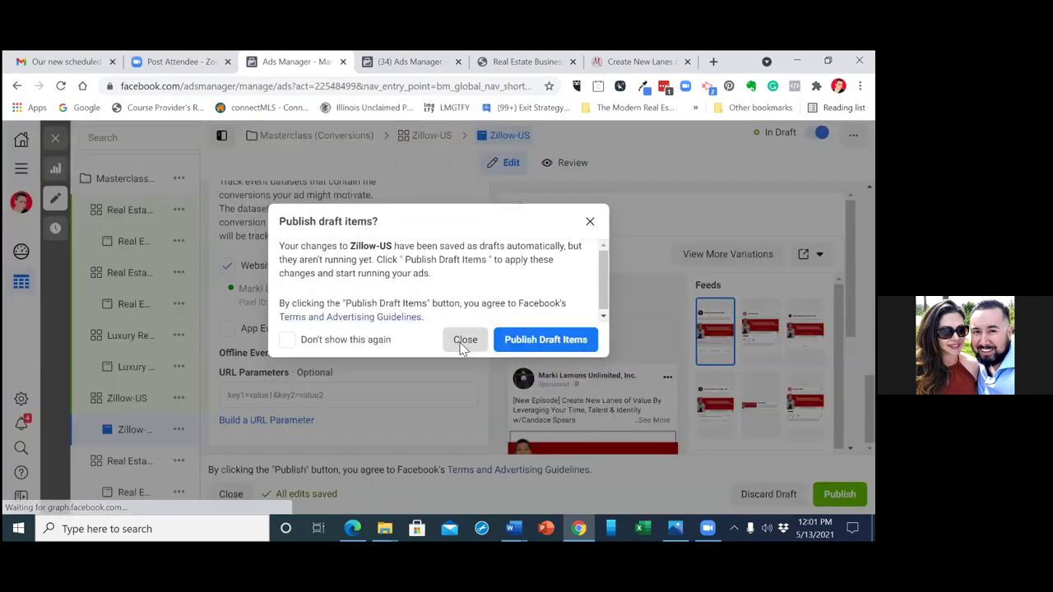
{"action": "left_click", "coordinate": [464, 340]}
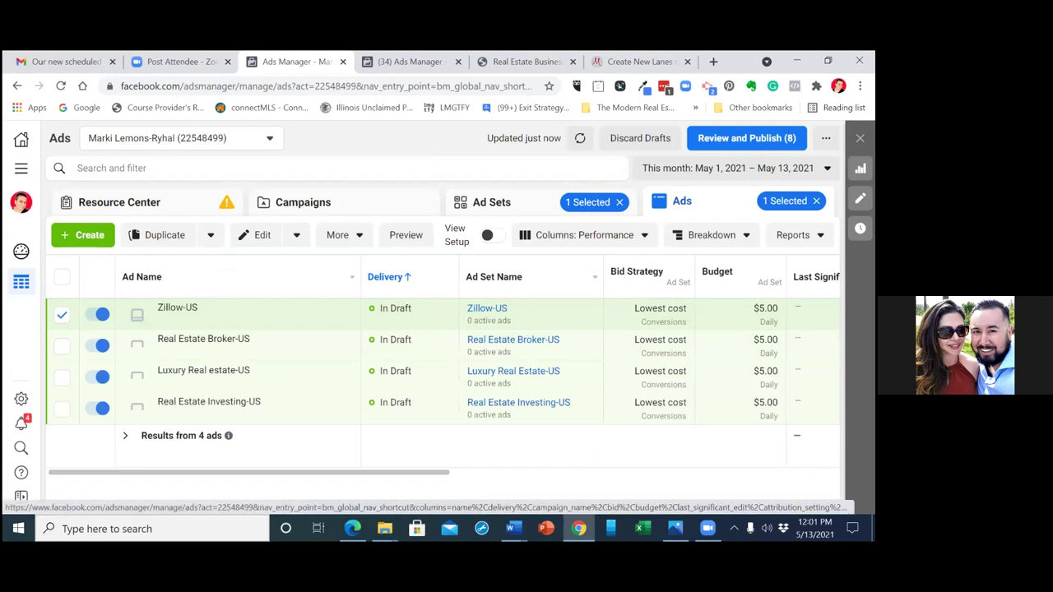
{"action": "left_click", "coordinate": [816, 201]}
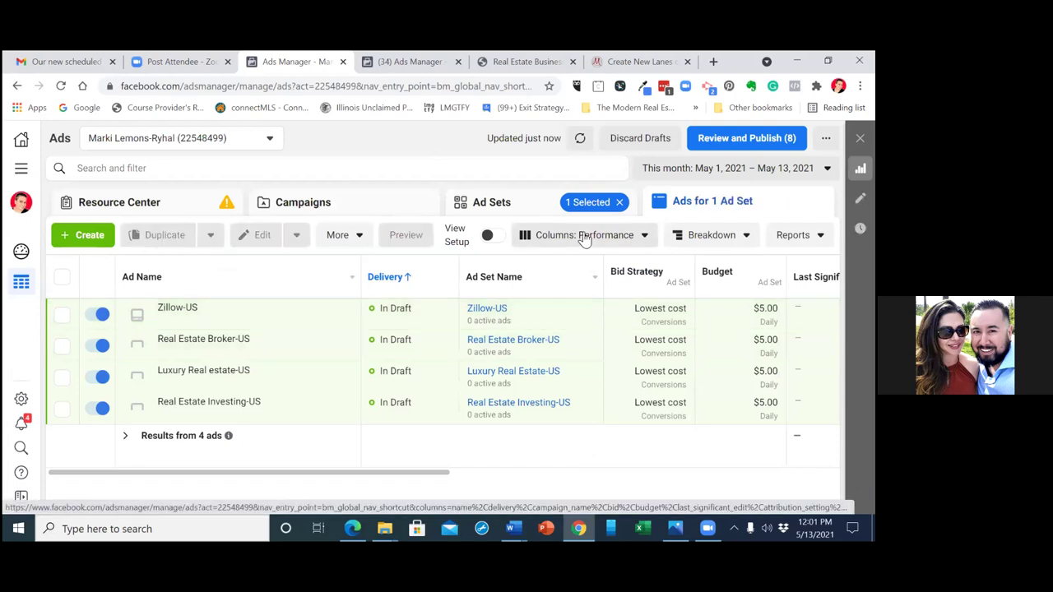
{"action": "left_click", "coordinate": [531, 211]}
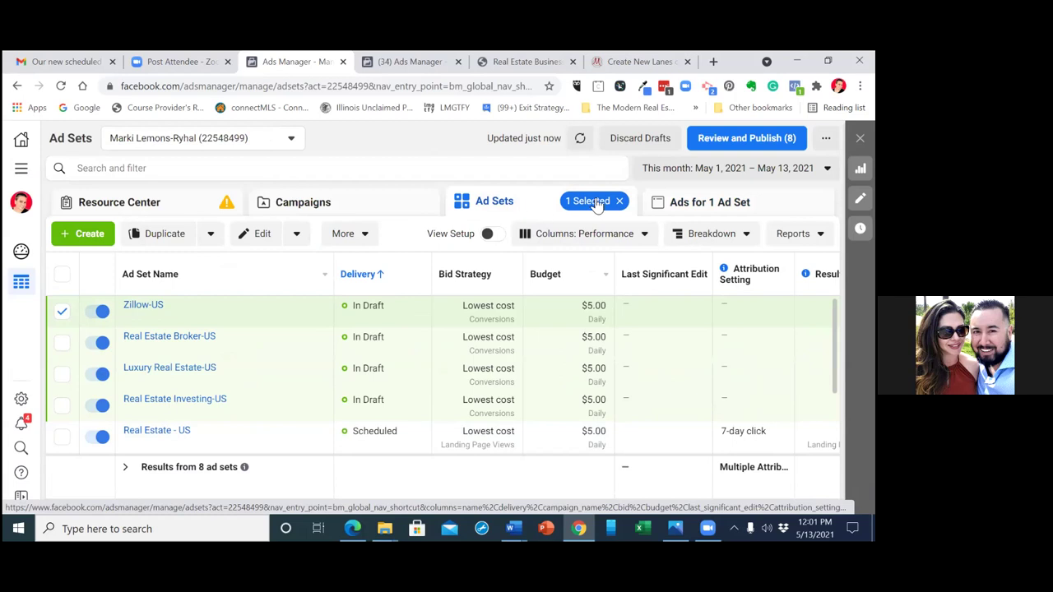
{"action": "left_click", "coordinate": [61, 316]}
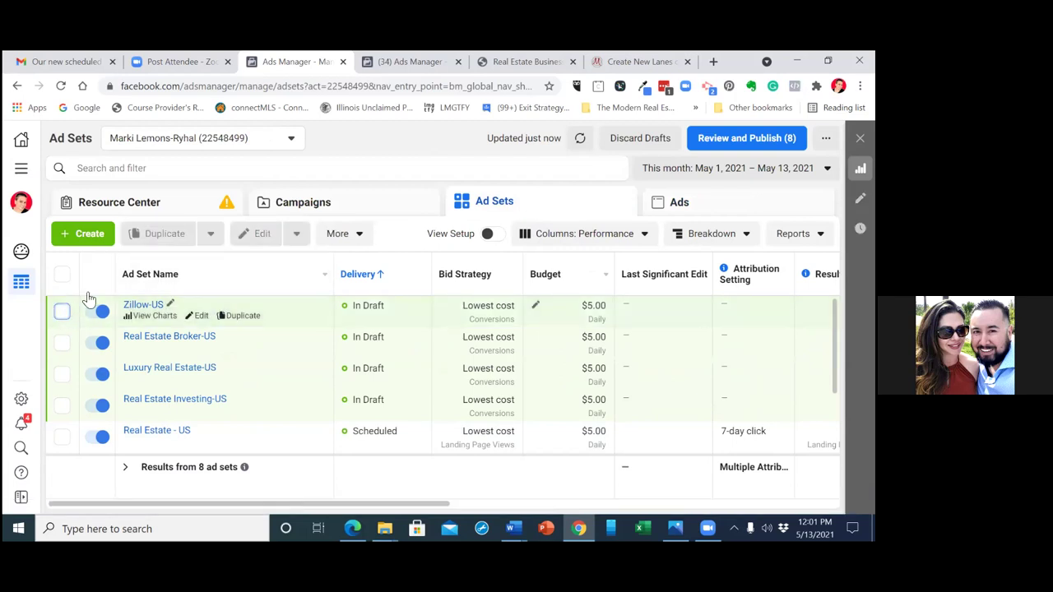
- Select the Masterclass (Conversions) campaign and list only its ad sets
{"action": "left_click", "coordinate": [338, 212]}
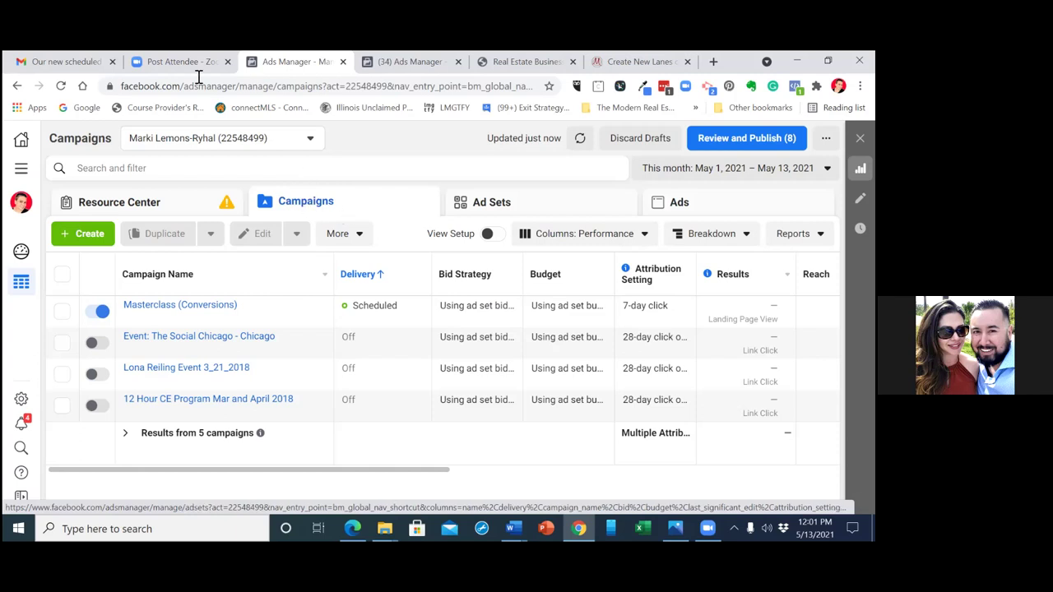
{"action": "left_click", "coordinate": [61, 313]}
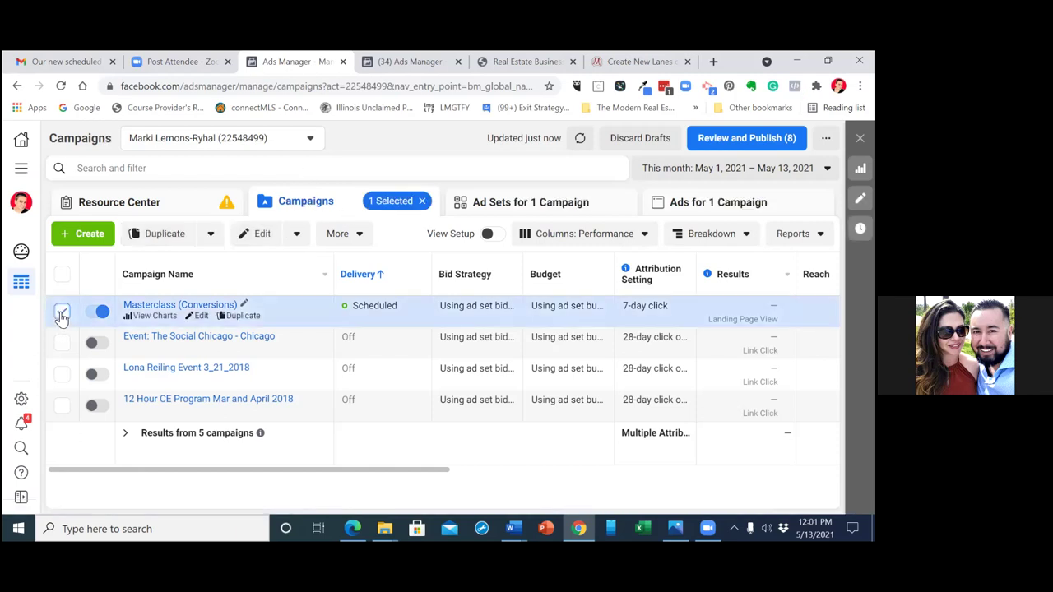
{"action": "left_click", "coordinate": [547, 210]}
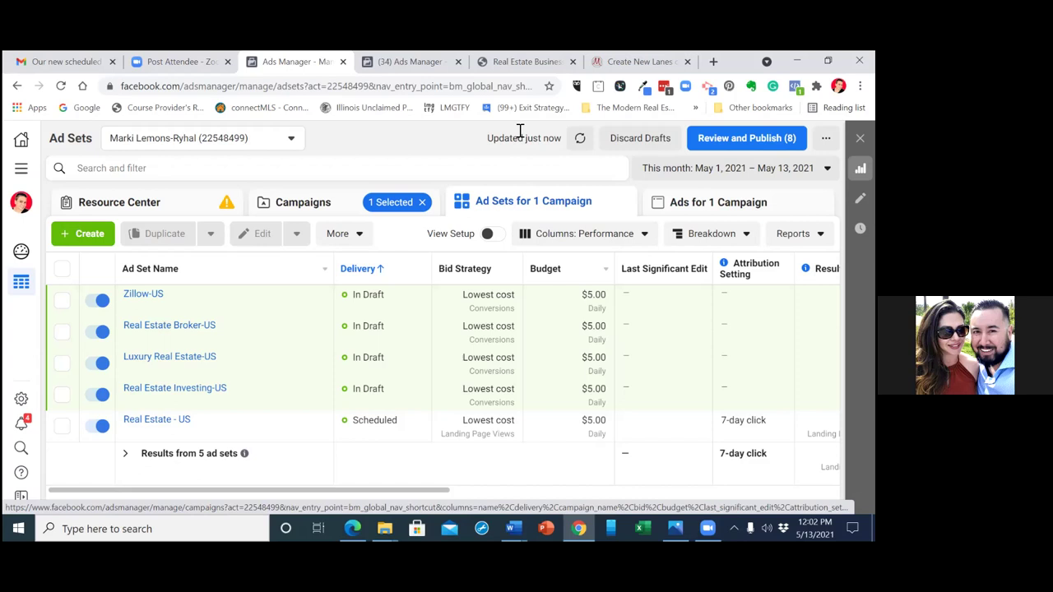
- Review the draft ad sets awaiting publication, and leave the review without publishing them
{"action": "left_click", "coordinate": [711, 141]}
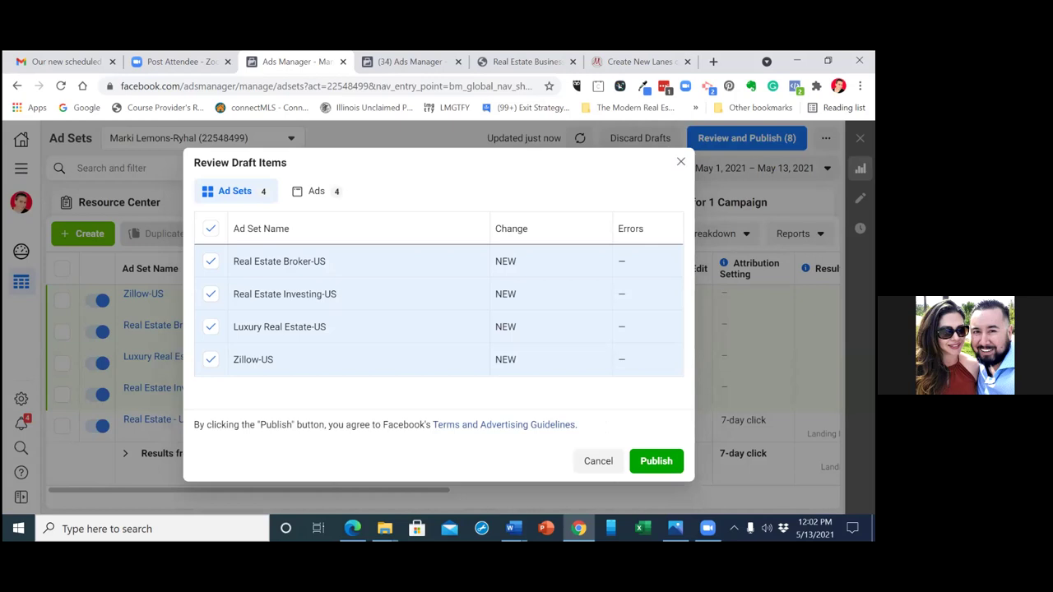
{"action": "left_click", "coordinate": [680, 163]}
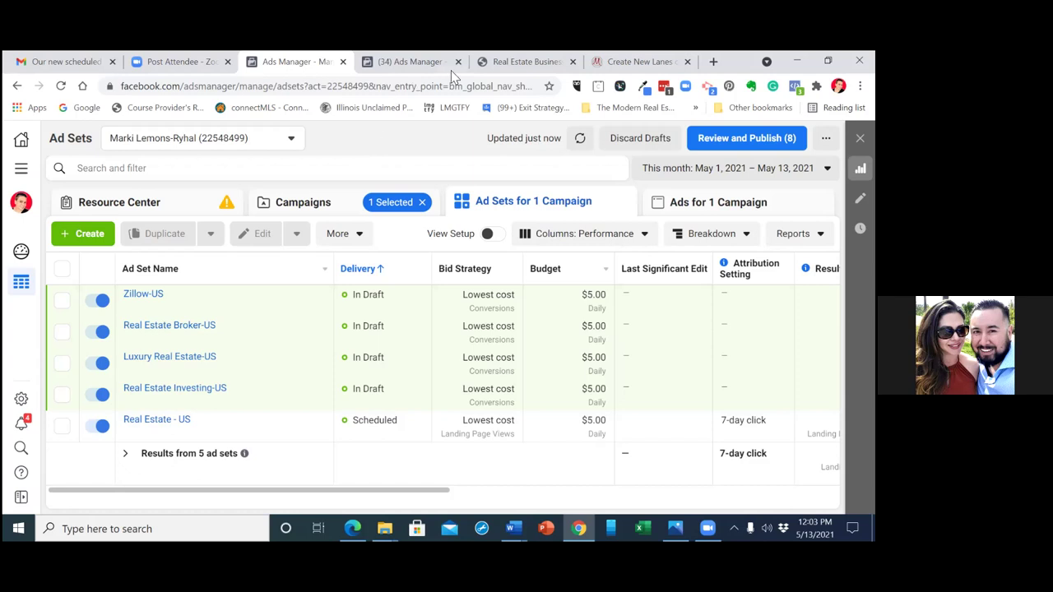
{"action": "left_click", "coordinate": [746, 138]}
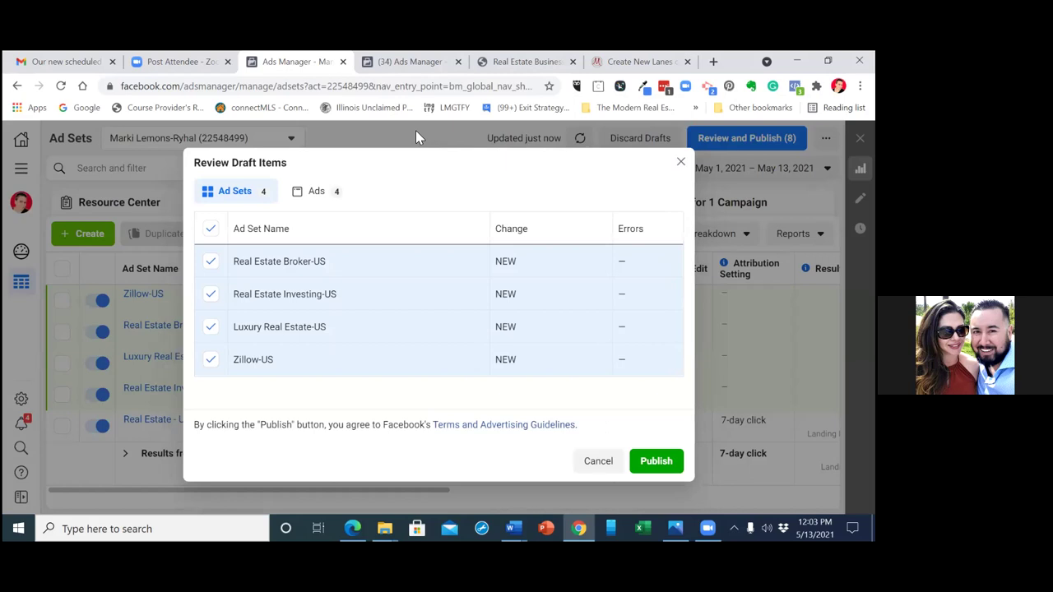
{"action": "left_click", "coordinate": [680, 163]}
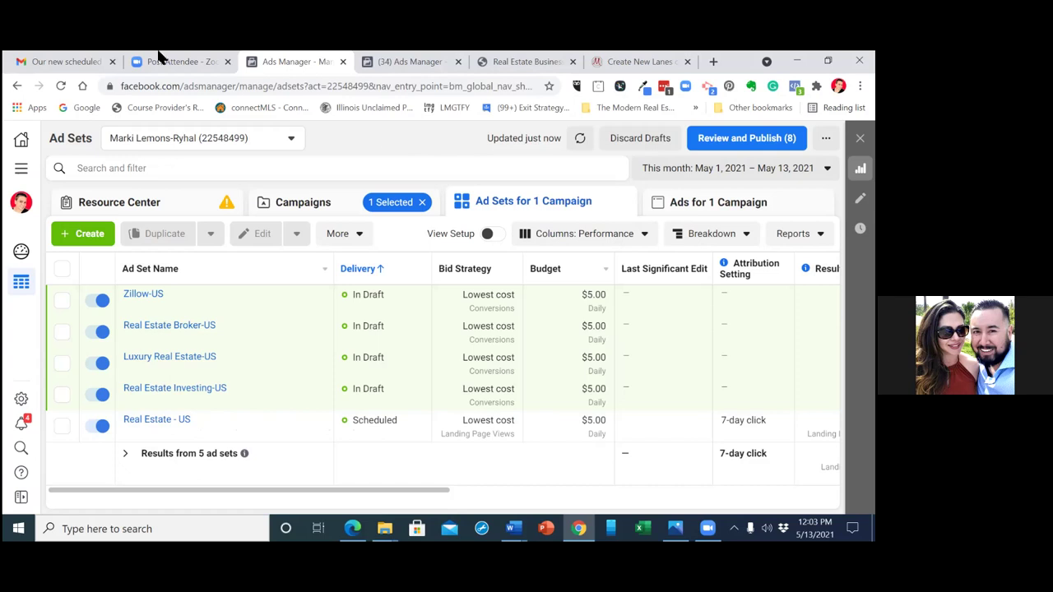
- Switch to Gmail to view the rescheduled-call email and the Google apps list, and return to Ads Manager
{"action": "left_click", "coordinate": [68, 62]}
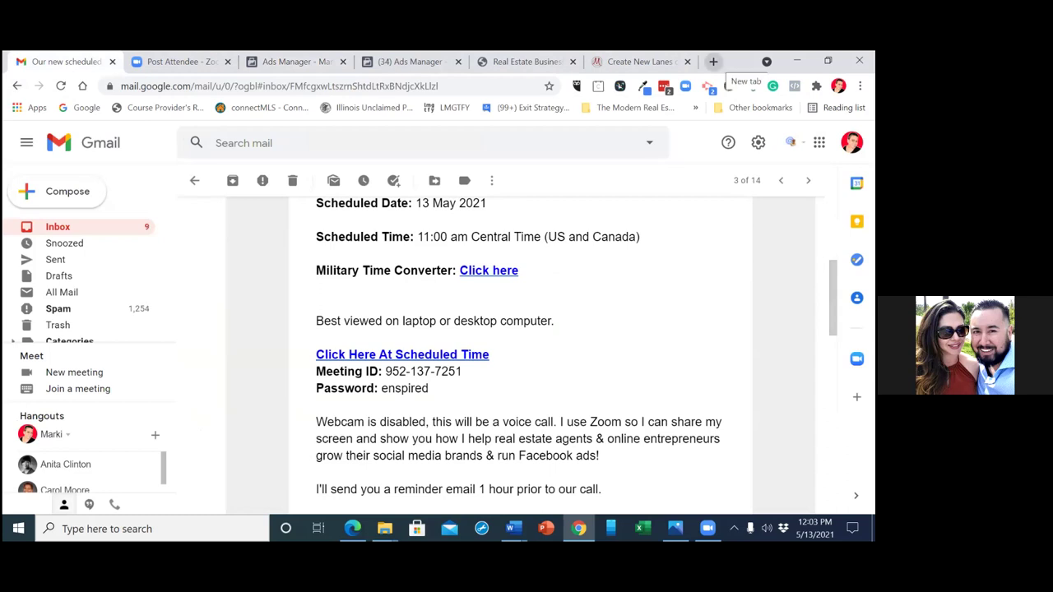
{"action": "scroll", "coordinate": [520, 353], "scroll_direction": "up", "scroll_amount": 3}
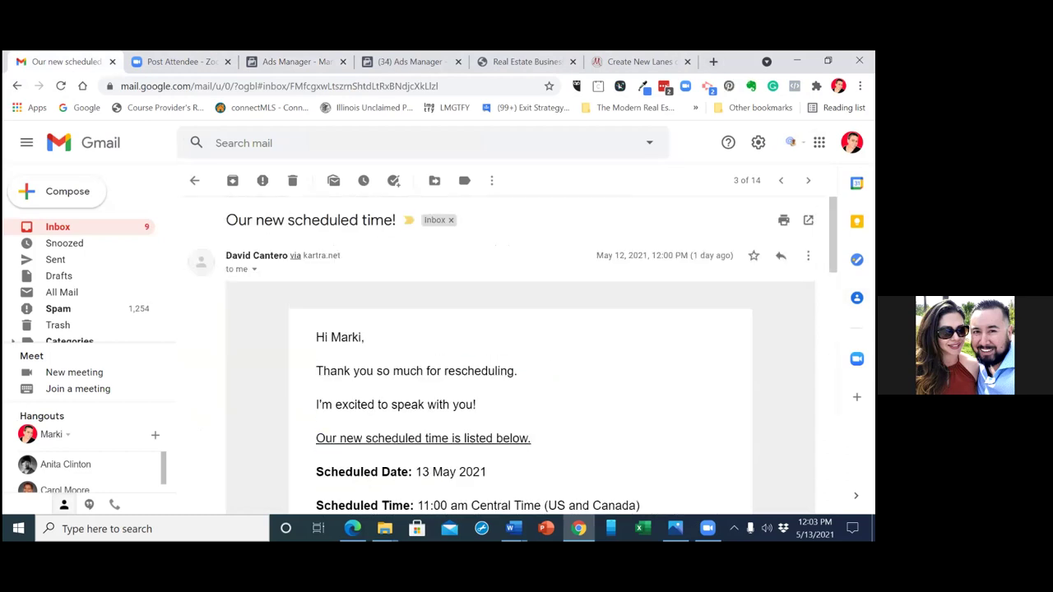
{"action": "left_click", "coordinate": [818, 142]}
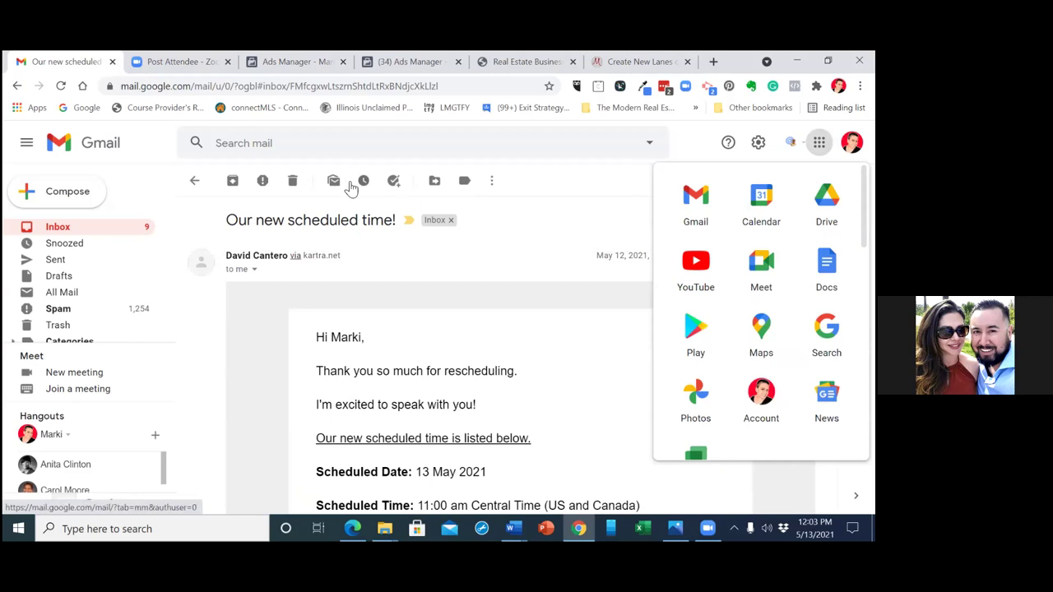
{"action": "left_click", "coordinate": [298, 66]}
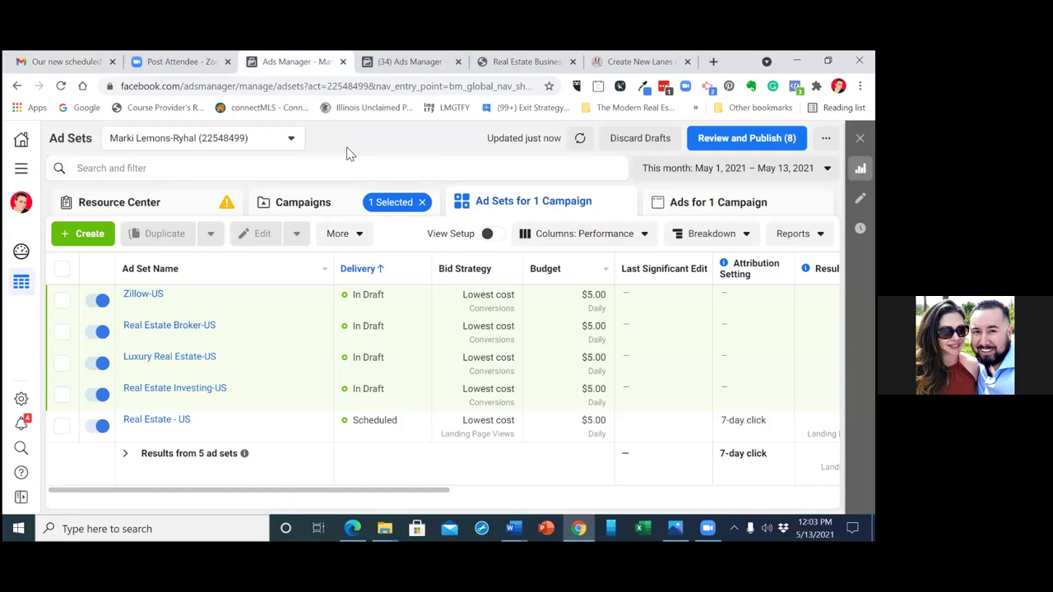
- Turn off the Masterclass (Conversions) campaign and all of its ad sets, from Real Estate - US through Zillow-US
{"action": "left_click", "coordinate": [290, 211]}
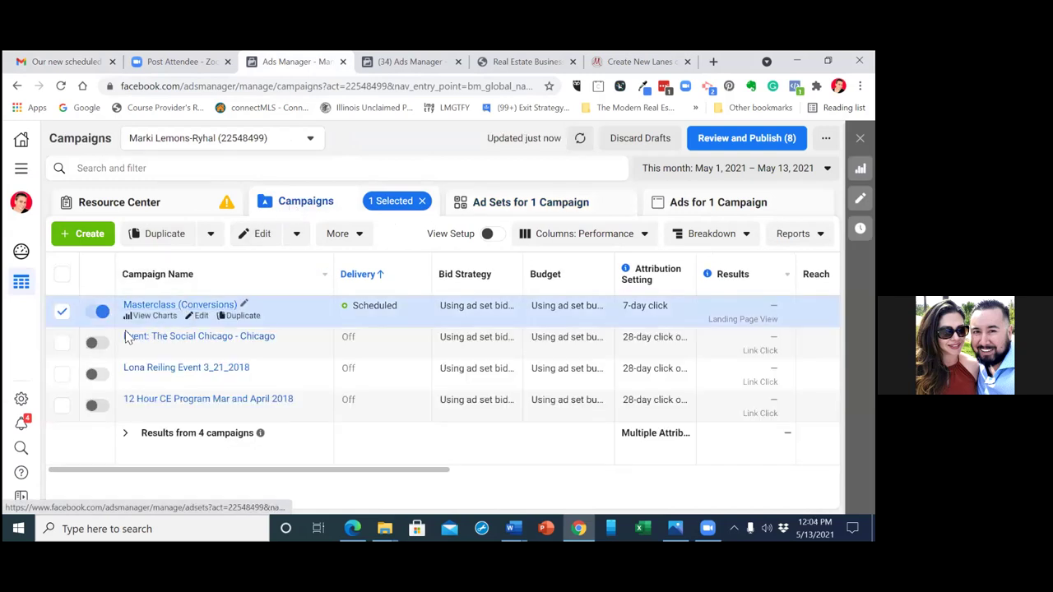
{"action": "left_click", "coordinate": [89, 309]}
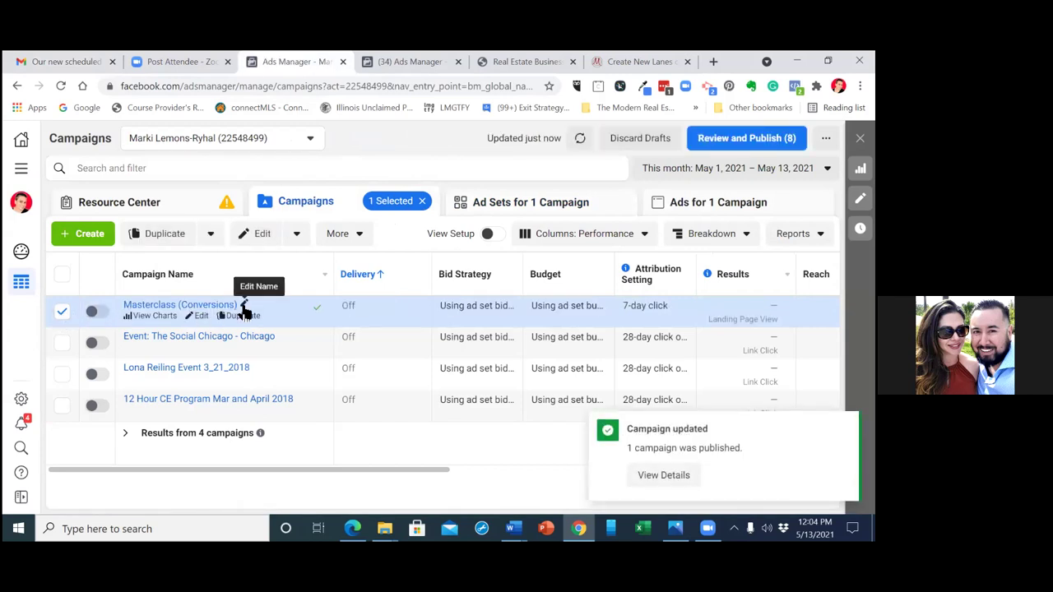
{"action": "left_click", "coordinate": [518, 207]}
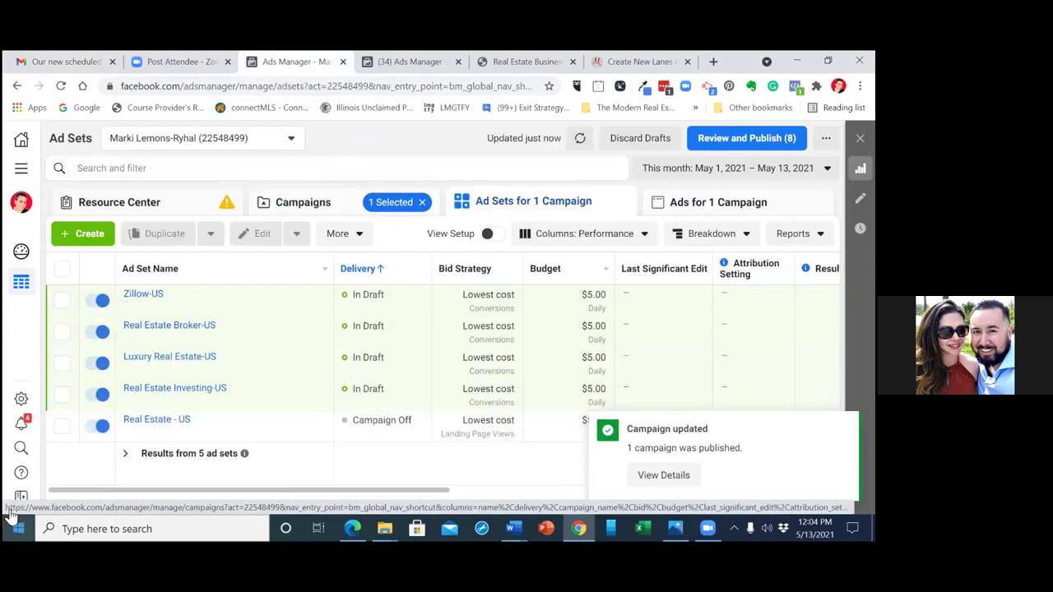
{"action": "left_click", "coordinate": [93, 421]}
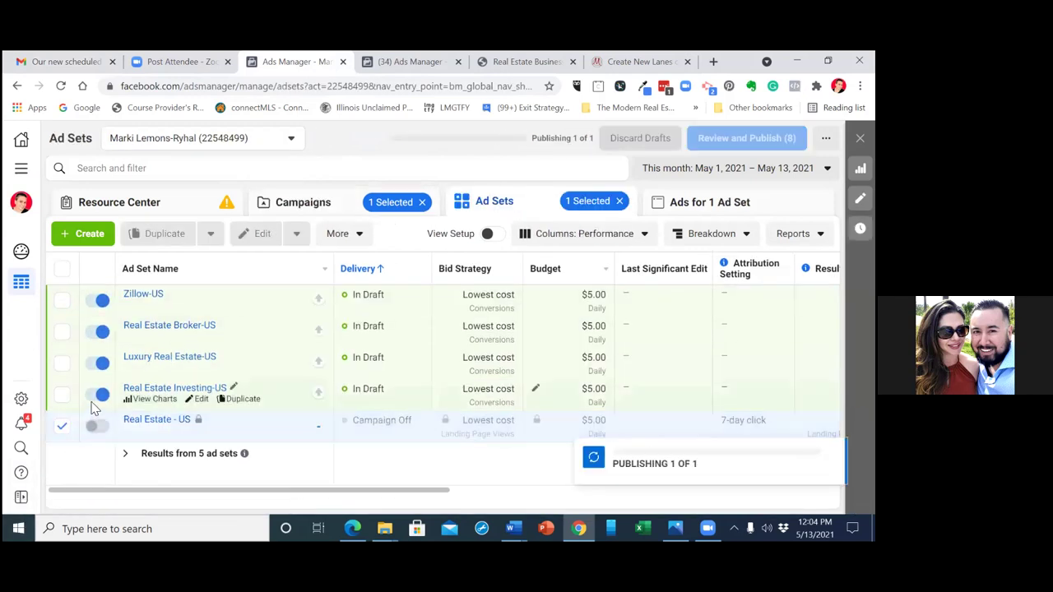
{"action": "left_click", "coordinate": [94, 395]}
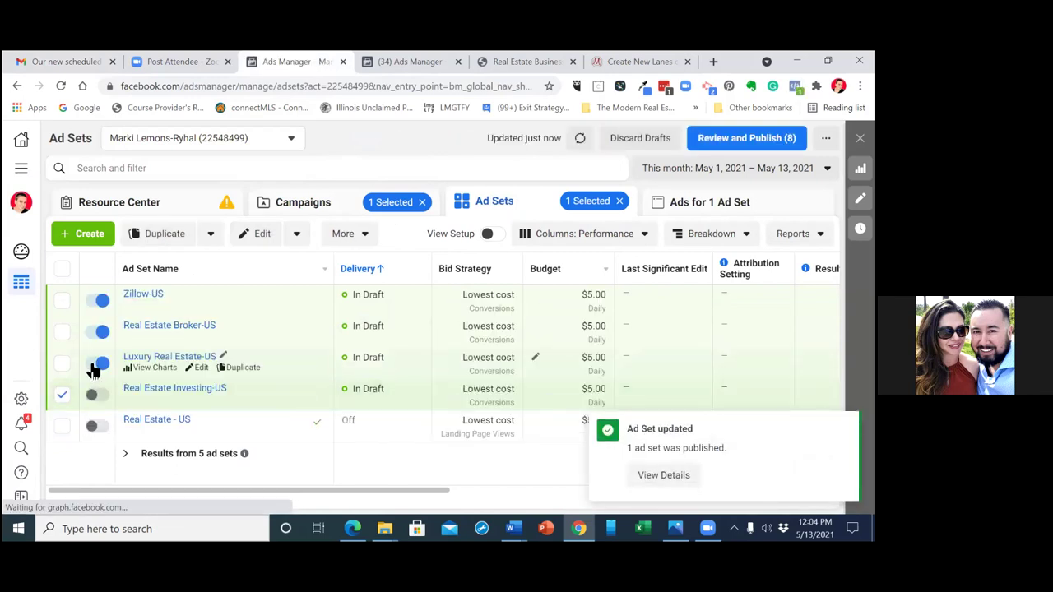
{"action": "left_click", "coordinate": [94, 363]}
{"action": "left_click", "coordinate": [93, 332]}
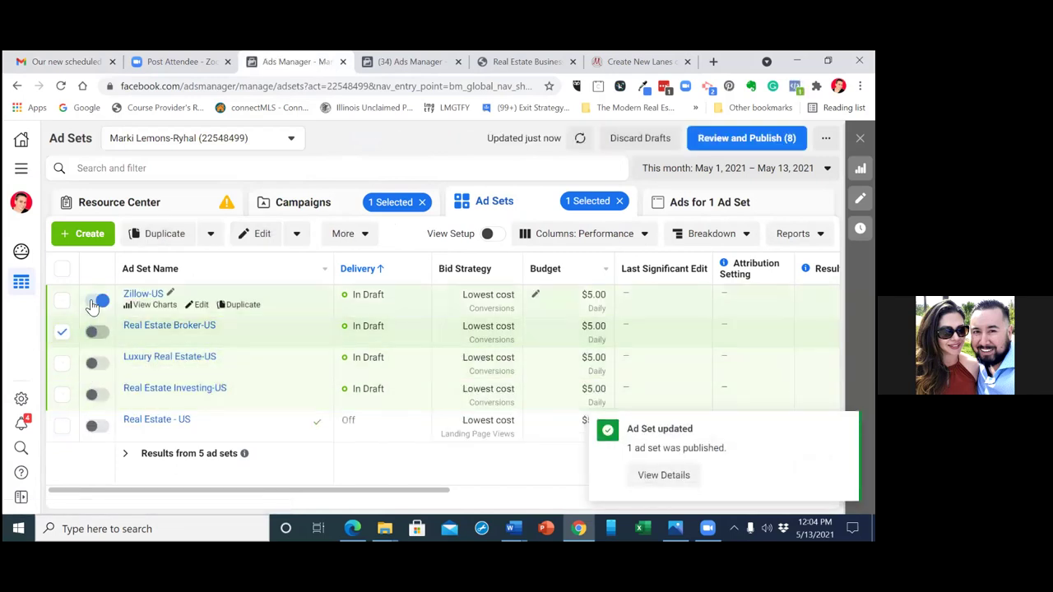
{"action": "left_click", "coordinate": [97, 301]}
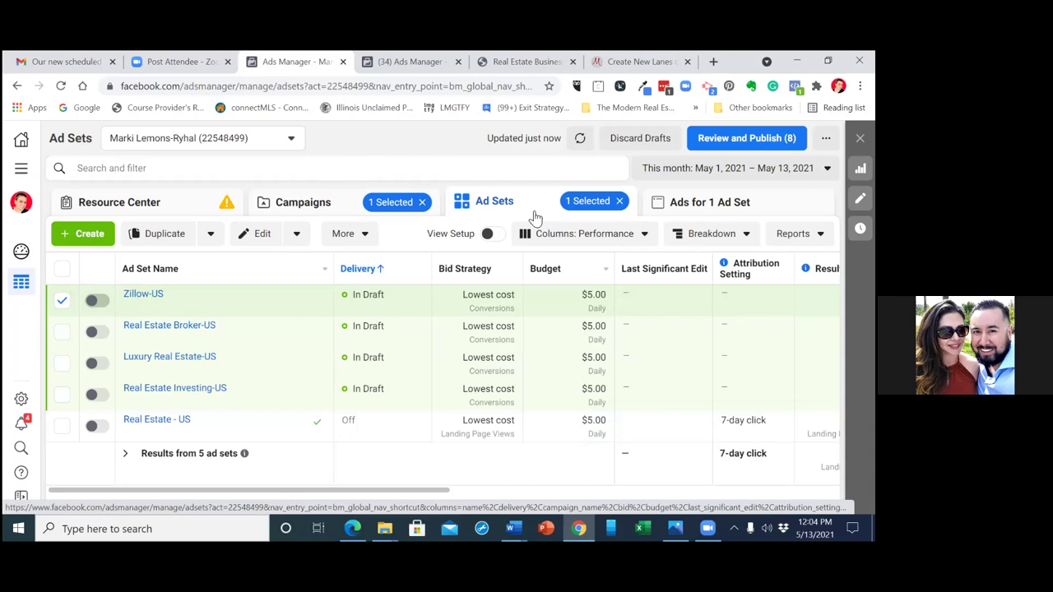
- Turn off the Zillow-US, Real Estate Broker-US, Luxury Real estate-US and Real Estate Investing-US ads
{"action": "left_click", "coordinate": [699, 210]}
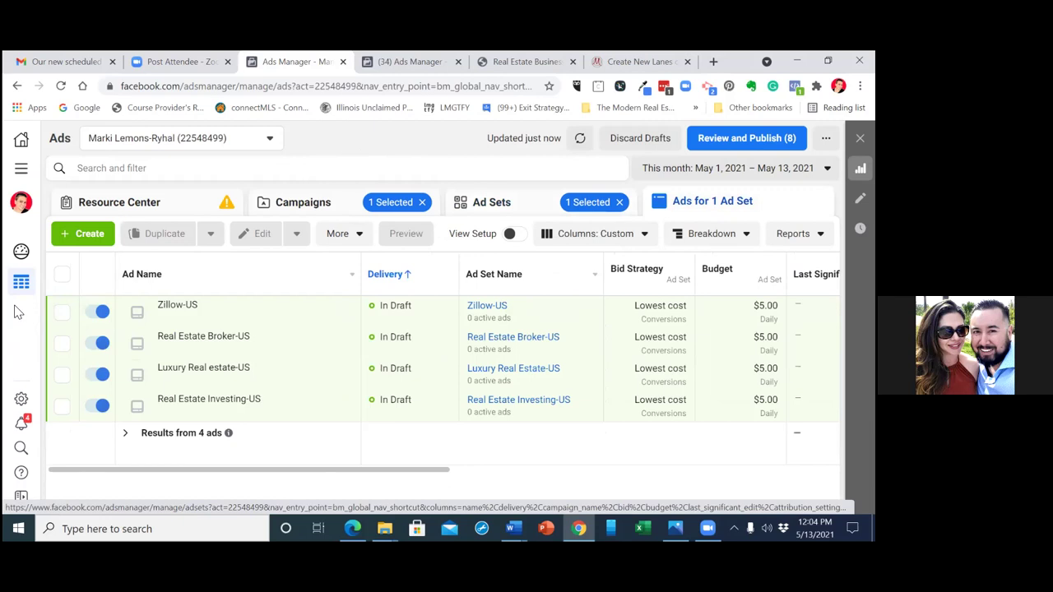
{"action": "left_click", "coordinate": [93, 314]}
{"action": "left_click", "coordinate": [94, 343]}
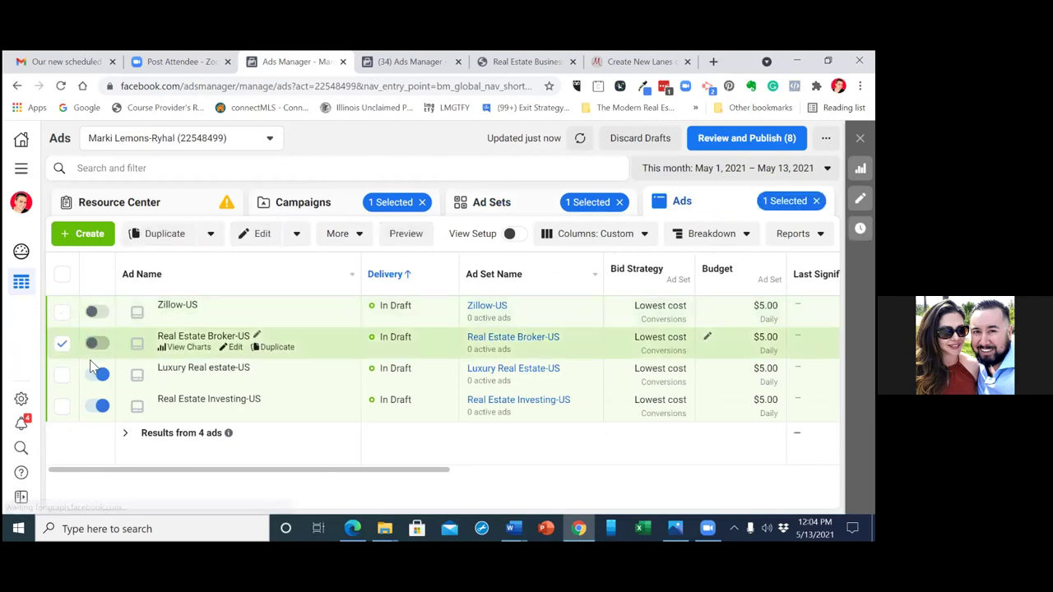
{"action": "left_click", "coordinate": [97, 375]}
{"action": "left_click", "coordinate": [97, 405]}
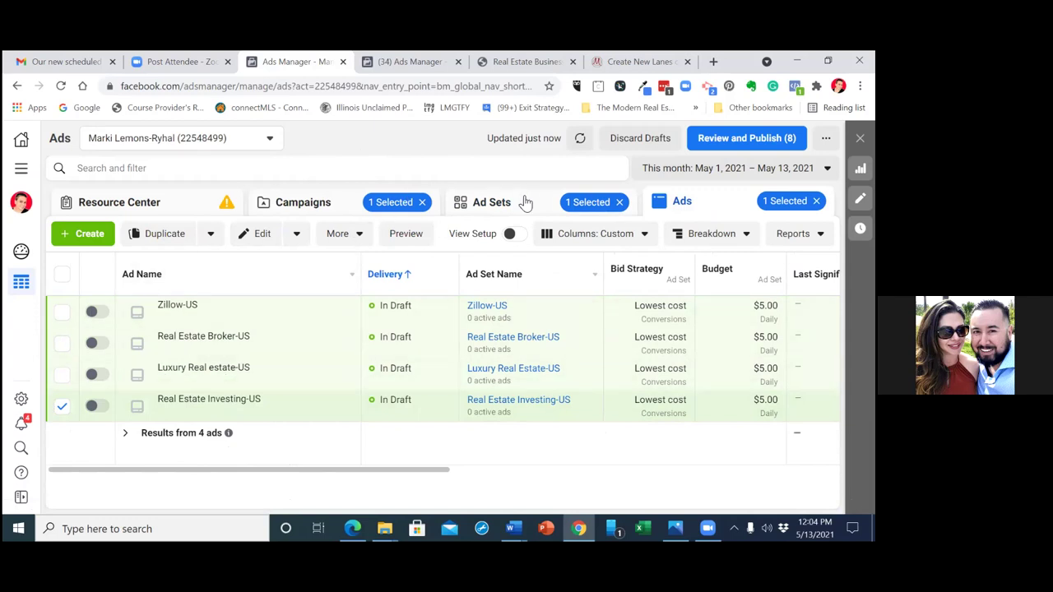
- Clear the ad, ad set and campaign selections, and discard all unpublished drafts in the ad account
{"action": "left_click", "coordinate": [816, 200]}
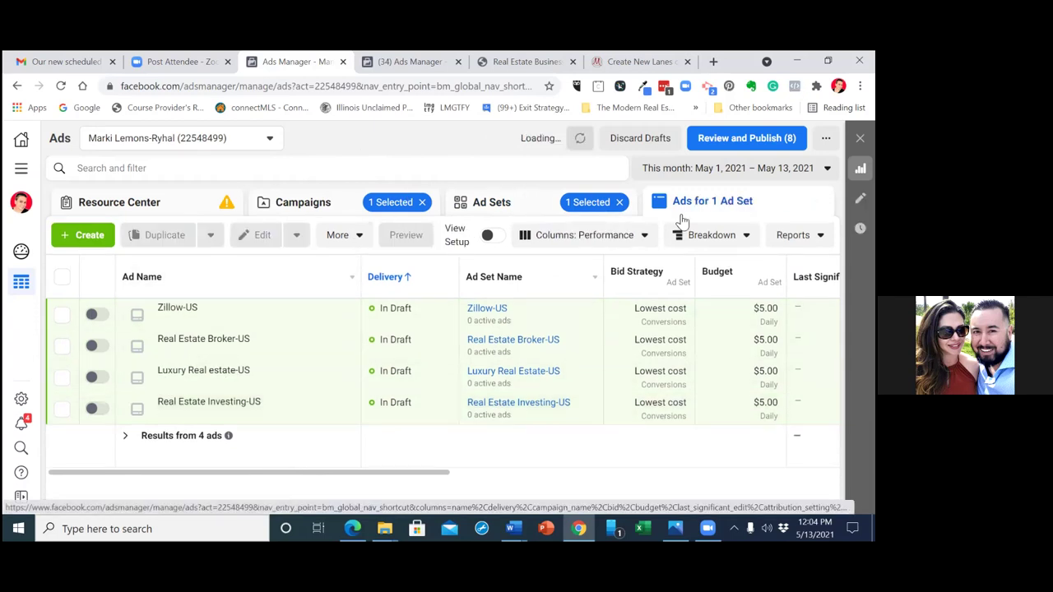
{"action": "left_click", "coordinate": [524, 206]}
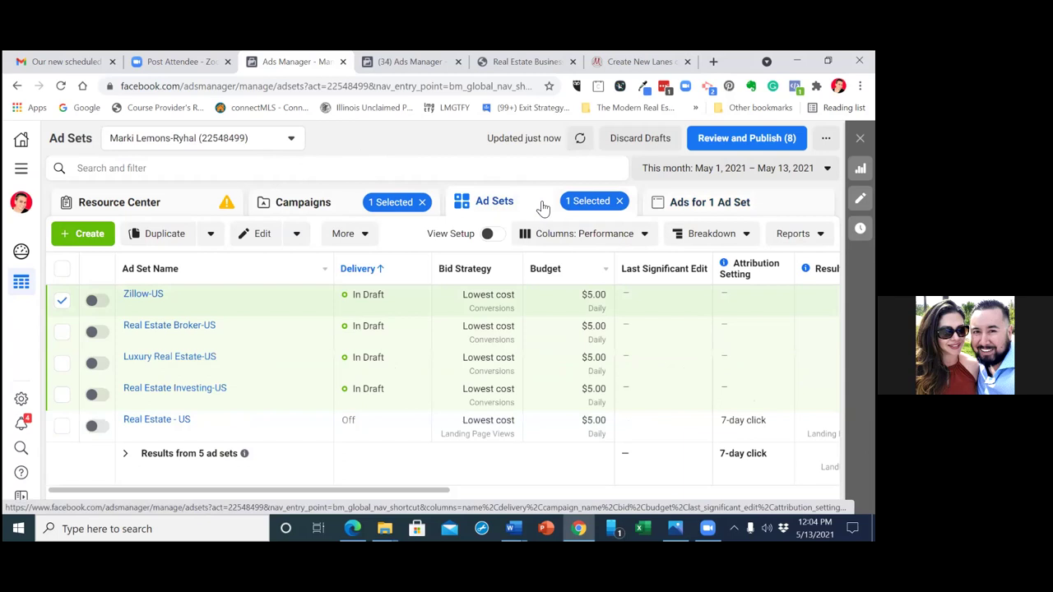
{"action": "left_click", "coordinate": [621, 201]}
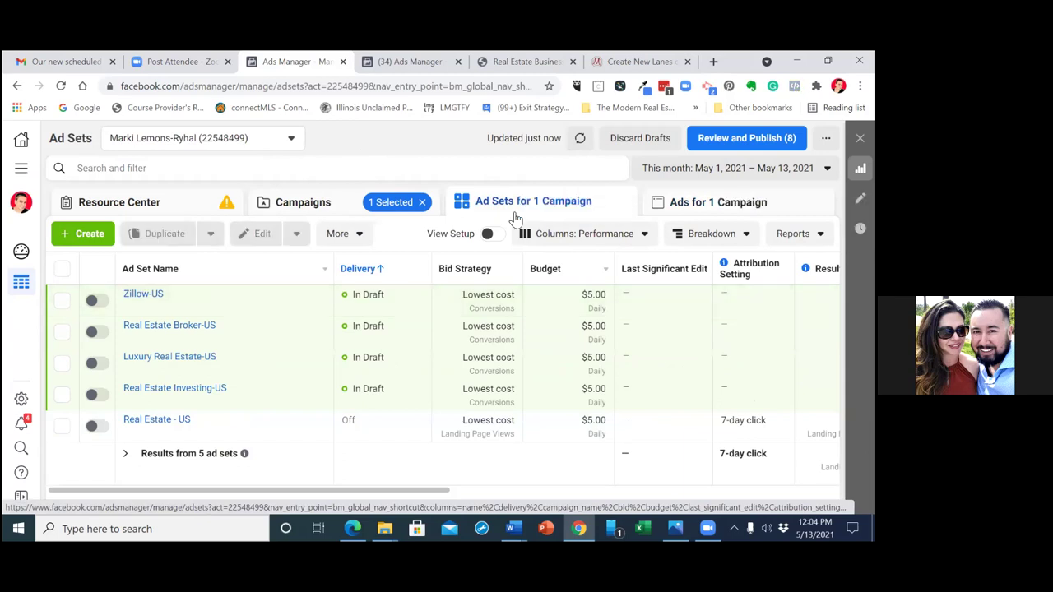
{"action": "left_click", "coordinate": [306, 204]}
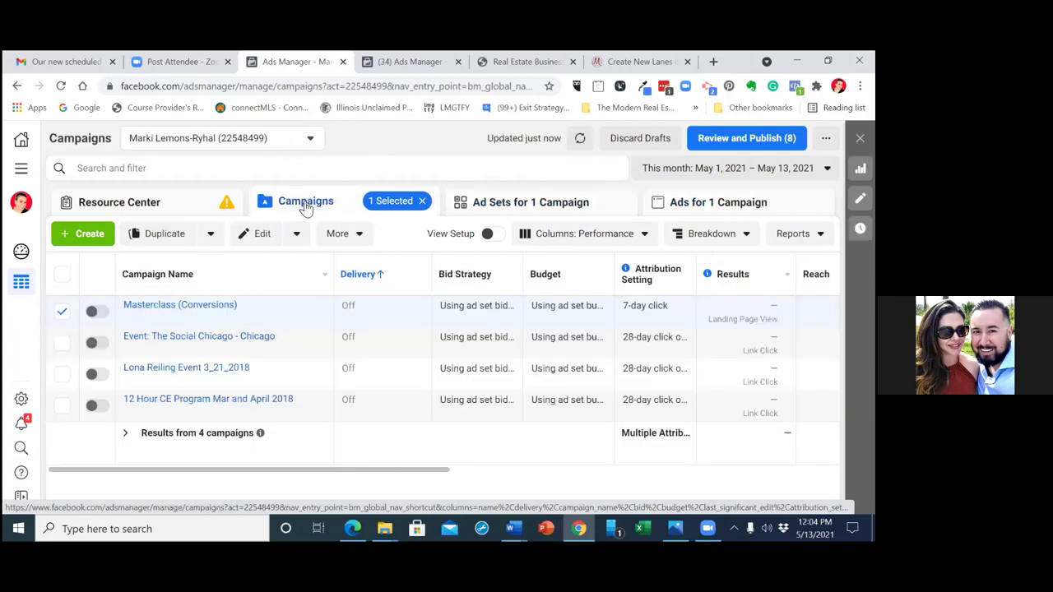
{"action": "left_click", "coordinate": [422, 201]}
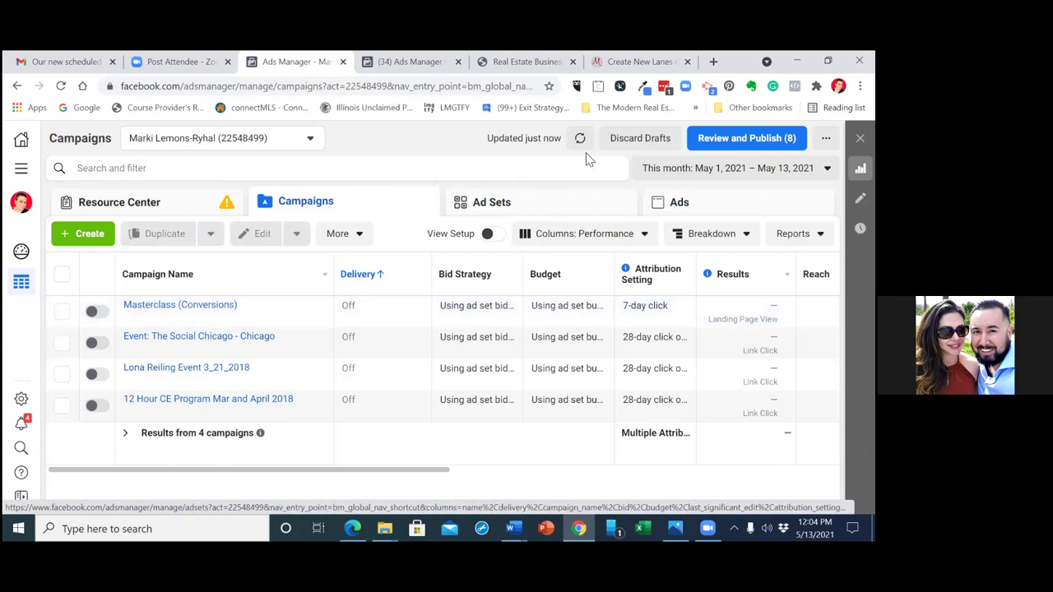
{"action": "left_click", "coordinate": [645, 140]}
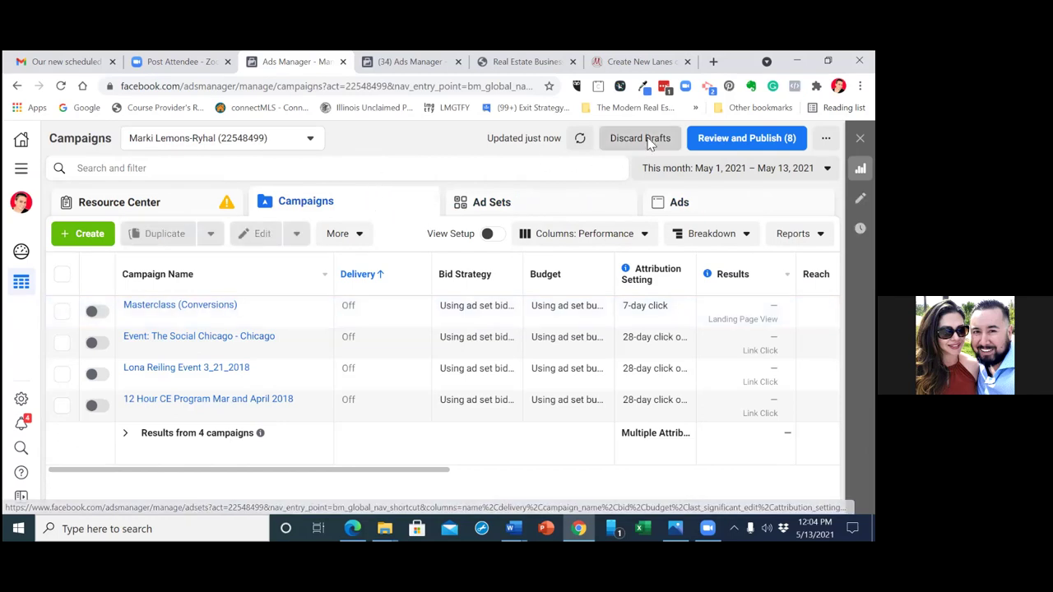
{"action": "left_click", "coordinate": [554, 308]}
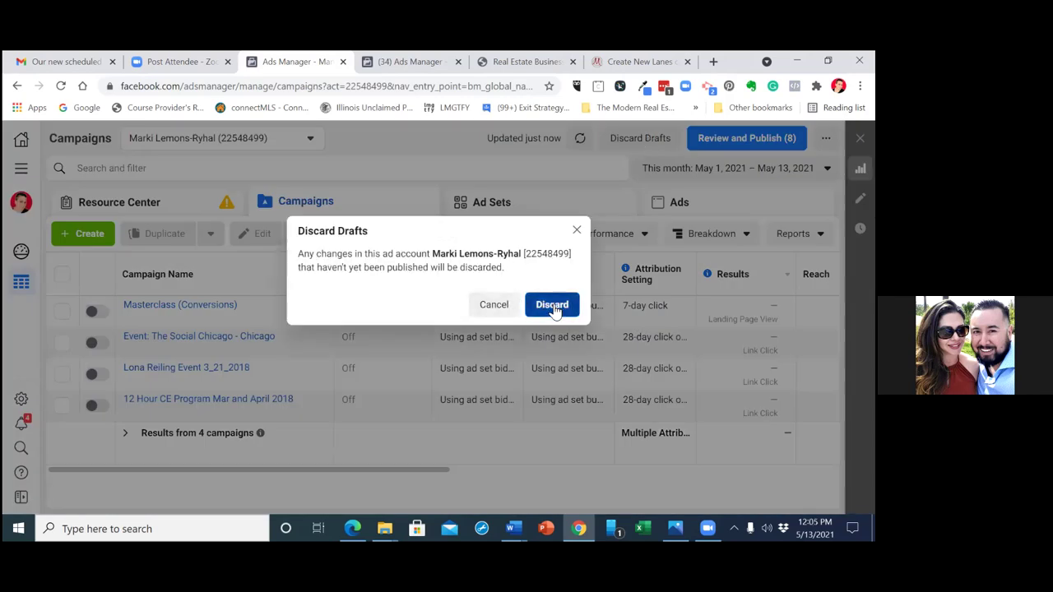